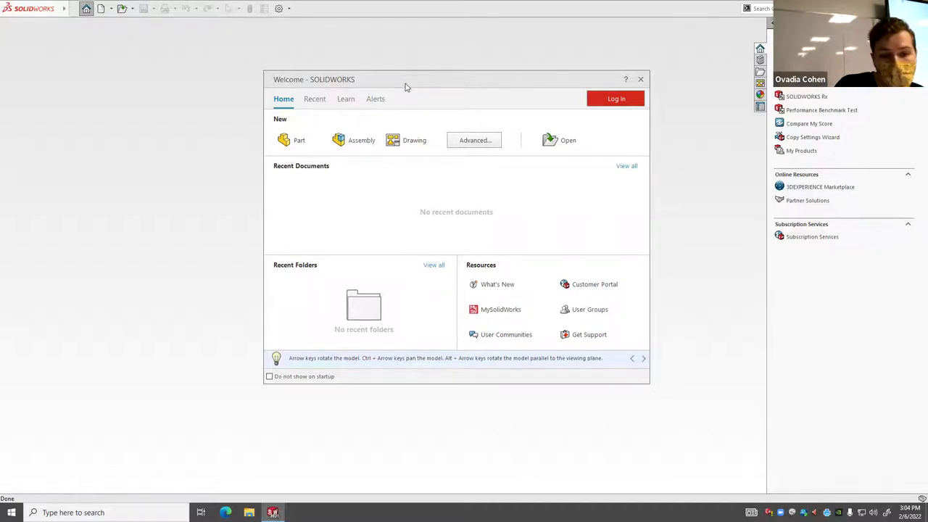
Create a new part document with IPS units and the ISO dimension standard.
drag(406, 87, 413, 88)
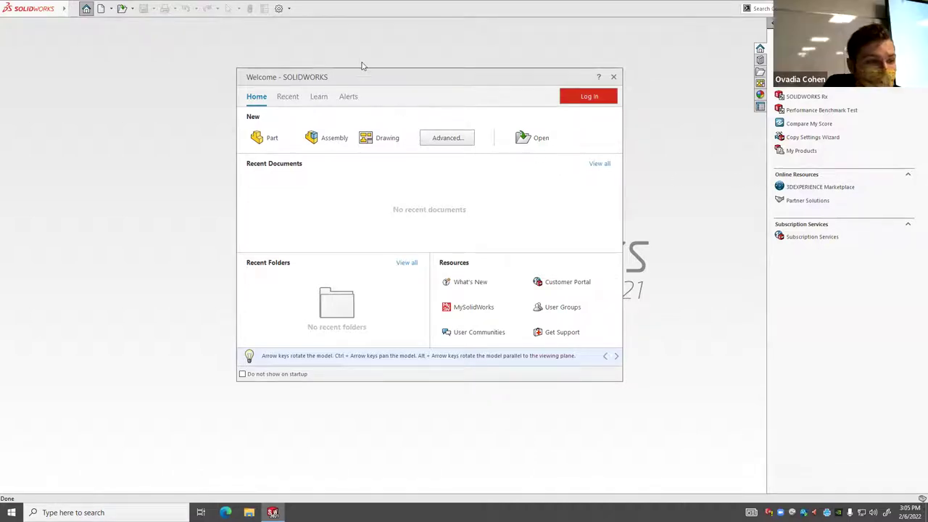
drag(362, 79, 355, 58)
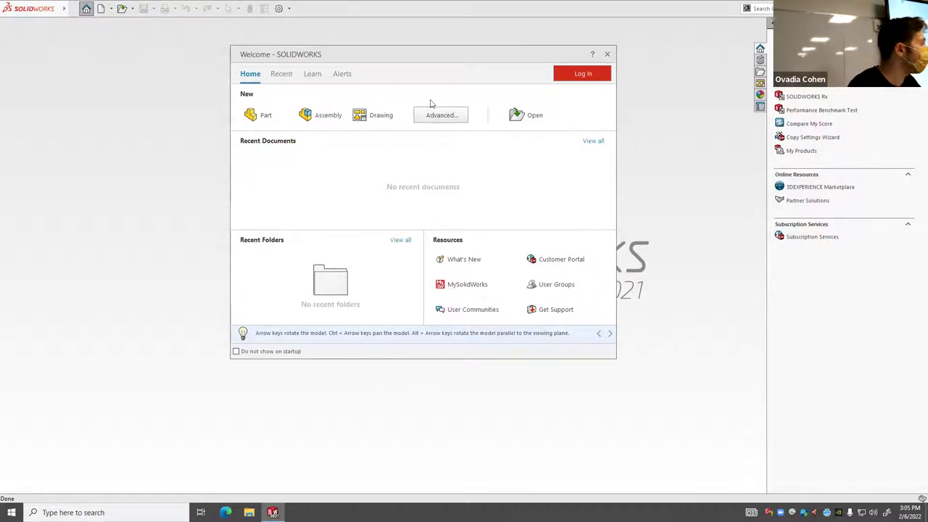
click(263, 114)
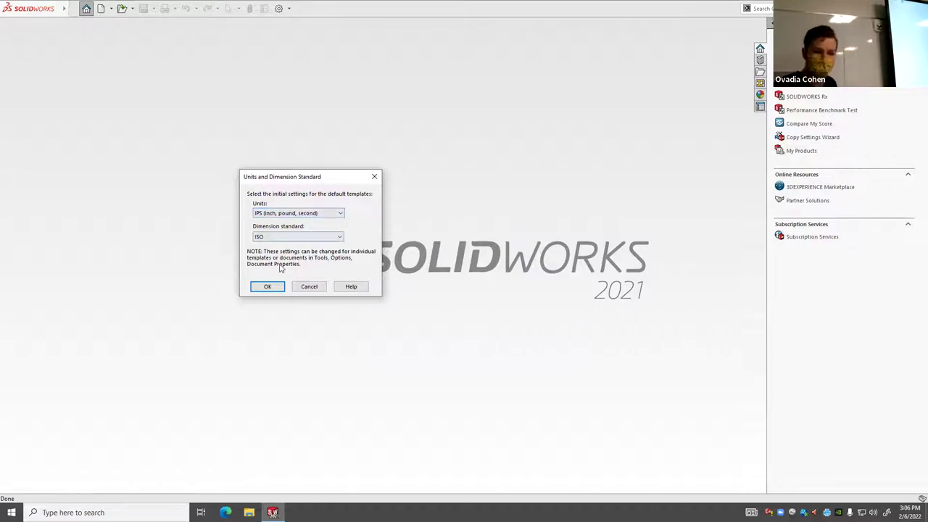
click(267, 286)
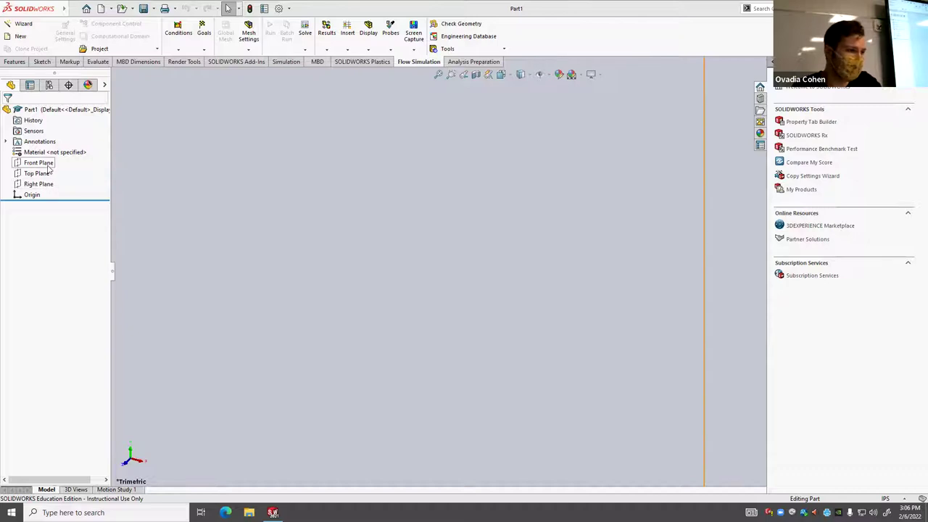
Show the Front Plane and orbit the view to see it at an angle.
right_click(40, 162)
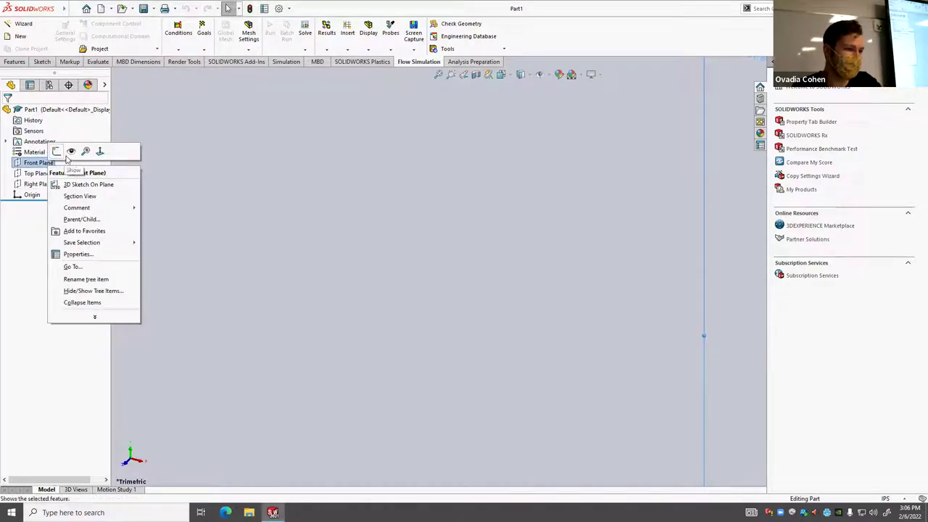
click(72, 153)
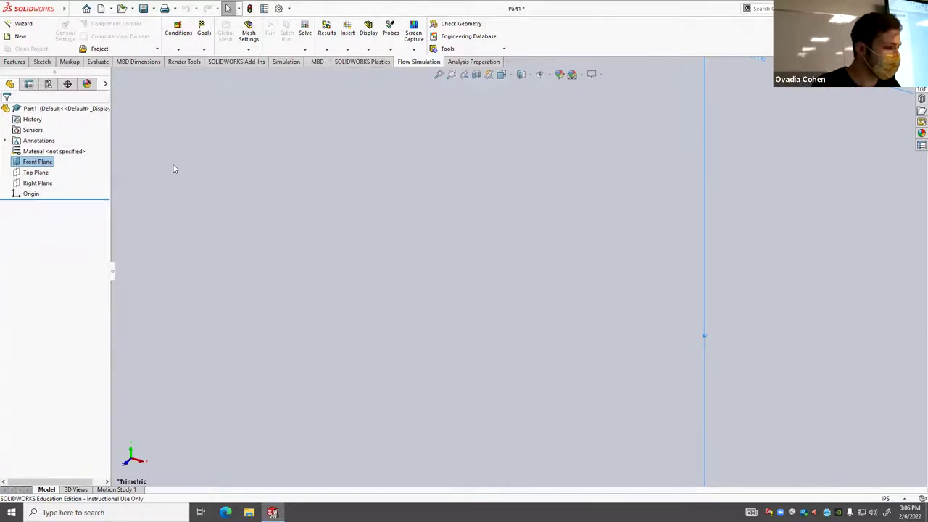
middle_drag(460, 251, 382, 276)
scroll(382, 279, up, 6)
scroll(650, 300, down, 3)
scroll(368, 255, down, 5)
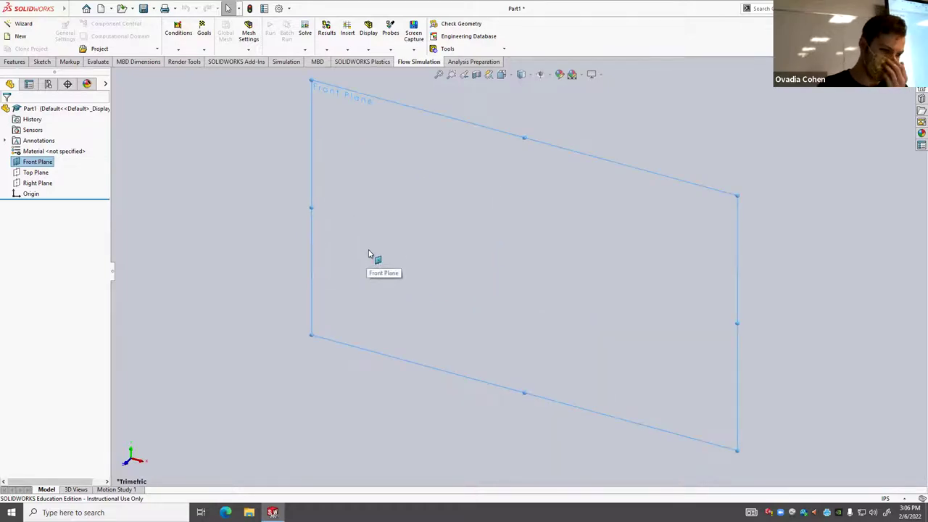
scroll(385, 246, up, 1)
scroll(381, 238, up, 2)
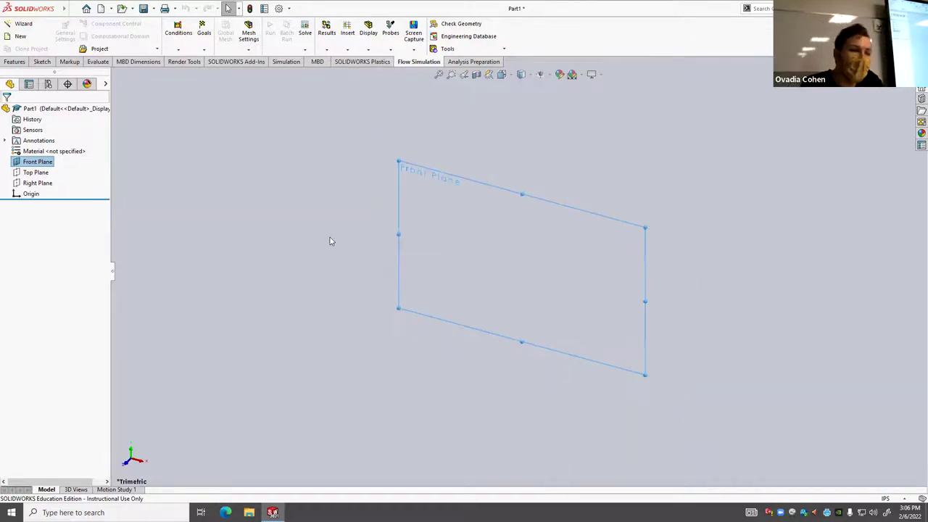
scroll(263, 282, up, 2)
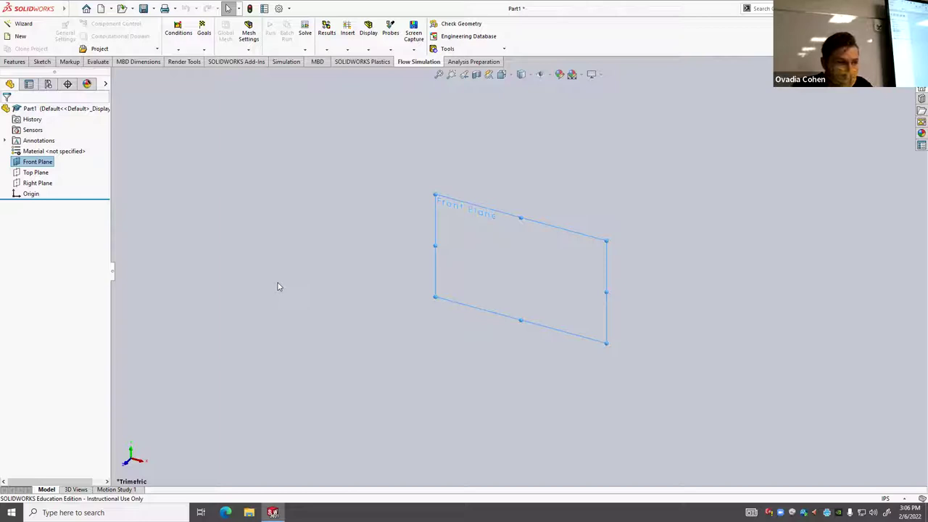
Zoom and orbit the view so the Front Plane looks more upright.
scroll(627, 296, down, 1)
scroll(615, 279, down, 1)
scroll(650, 266, down, 1)
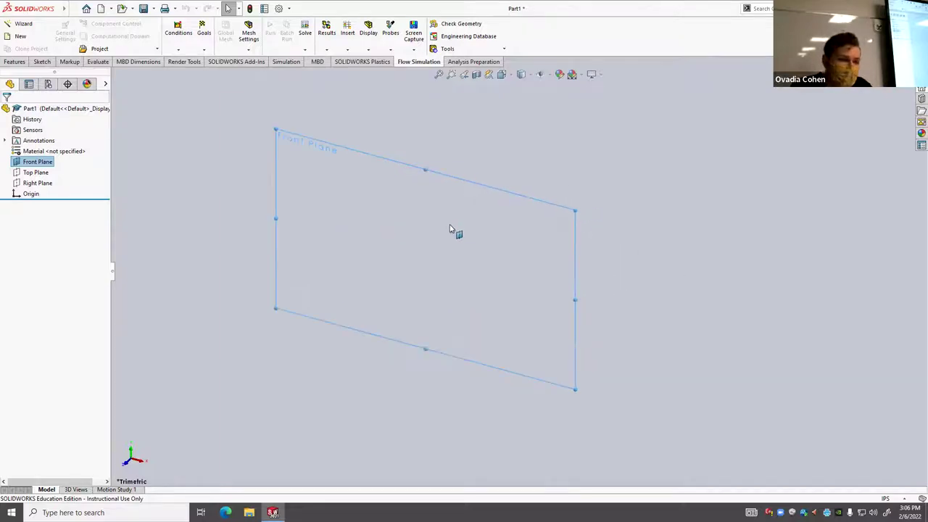
middle_drag(394, 255, 444, 276)
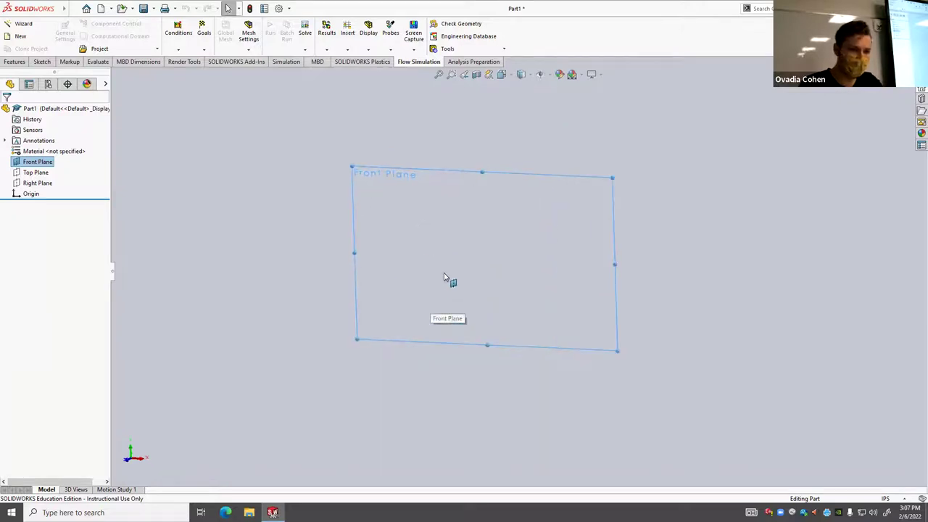
scroll(586, 231, up, 1)
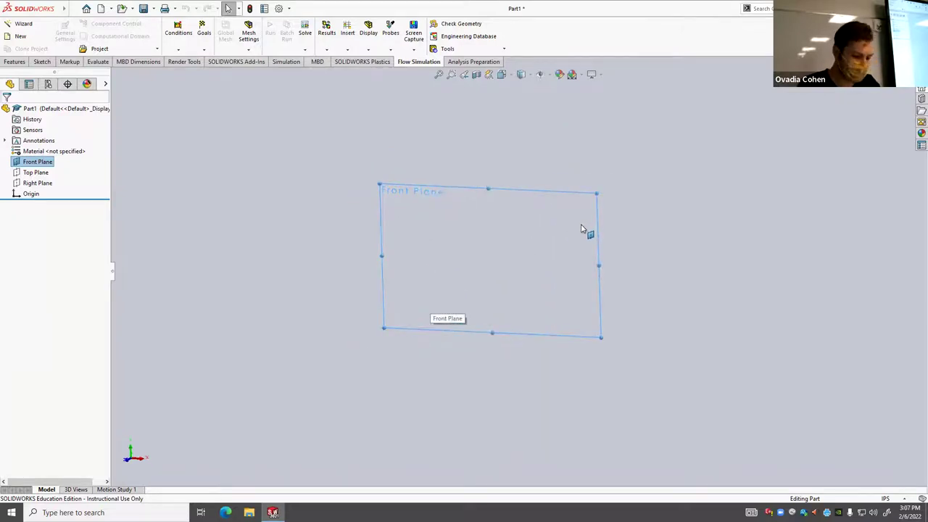
scroll(435, 257, up, 2)
scroll(514, 250, down, 1)
key(space)
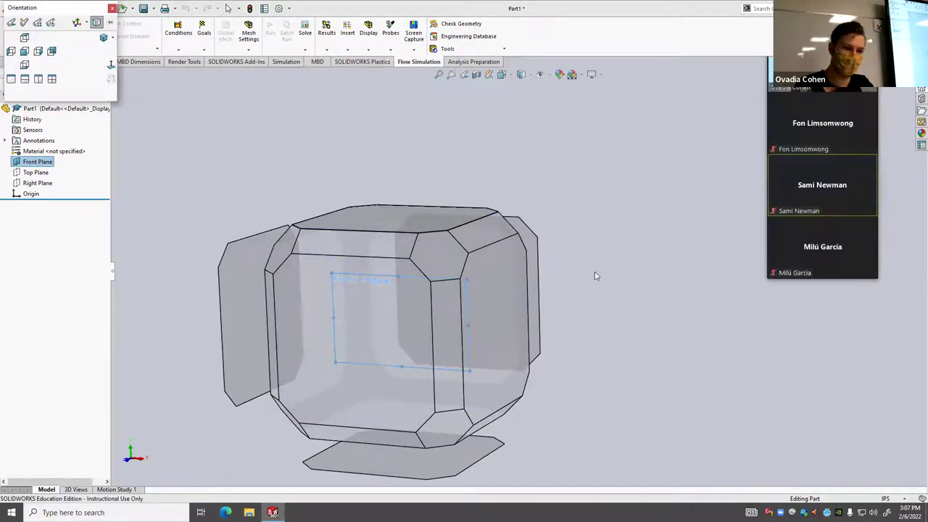
Snap to isometric, then face the Front Plane, and orbit slightly around it.
click(436, 249)
key(space)
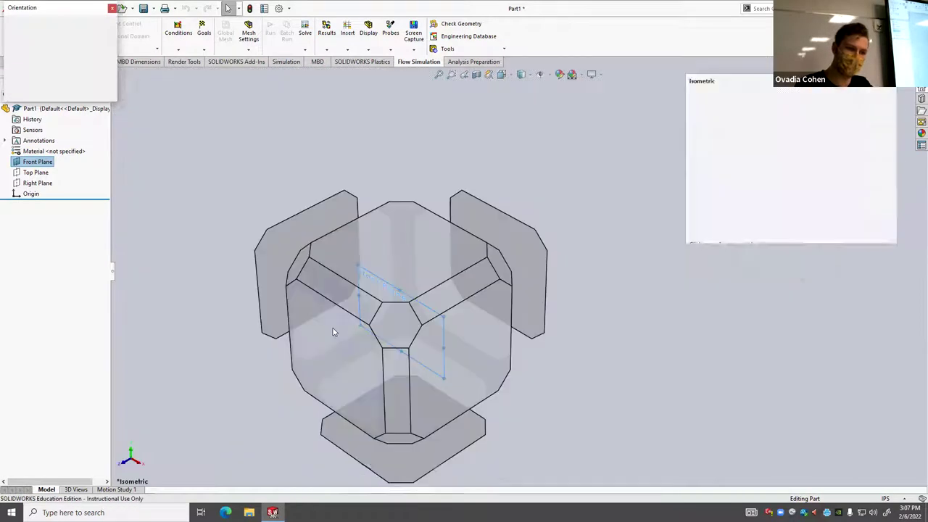
click(333, 331)
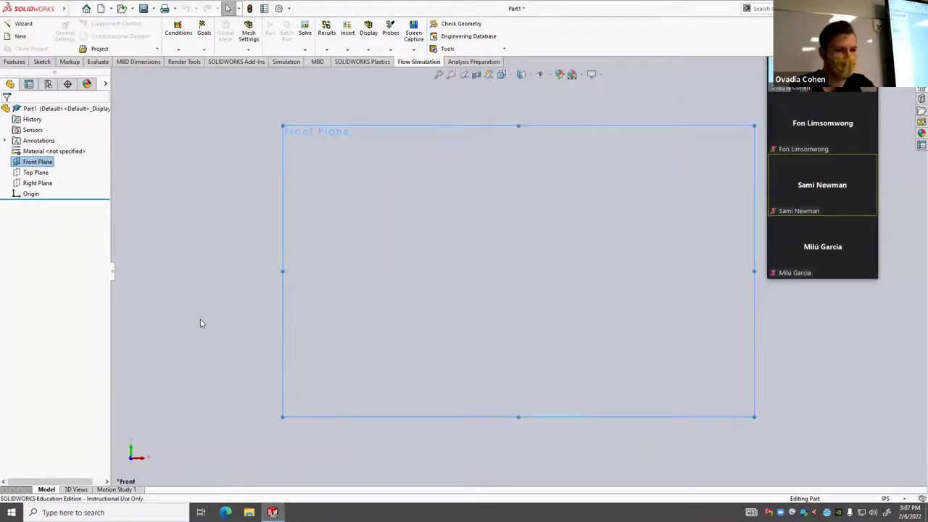
scroll(202, 319, up, 2)
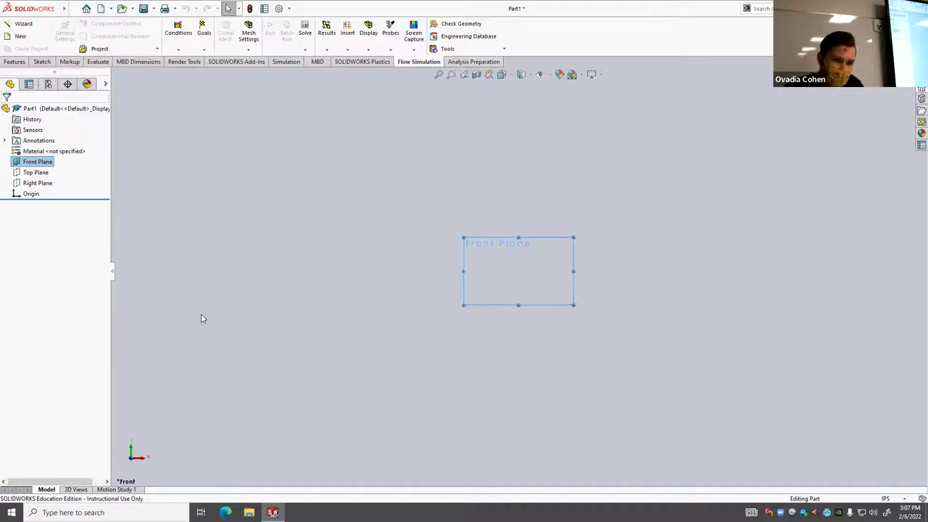
scroll(401, 244, down, 3)
scroll(466, 239, up, 2)
scroll(298, 222, down, 2)
middle_drag(416, 247, 319, 278)
Return to the standard Front view and zoom out around the Front Plane.
key(space)
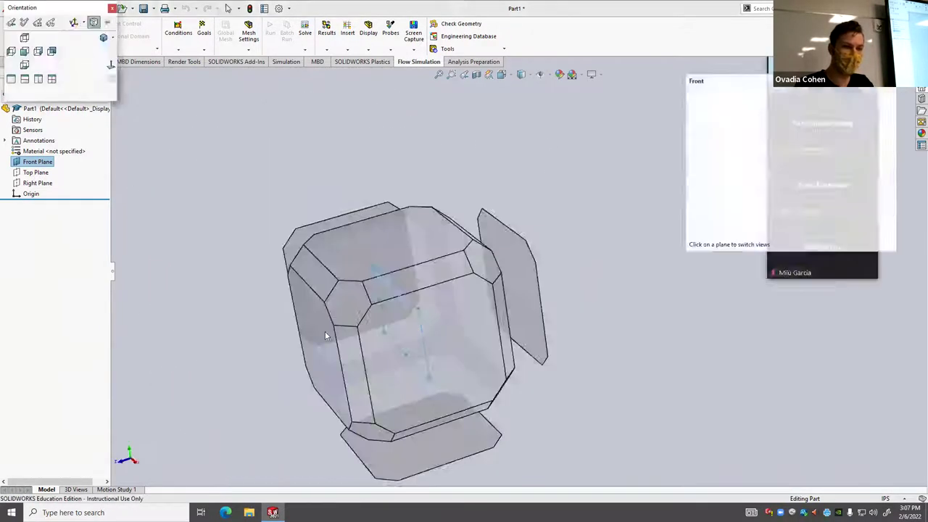
click(325, 332)
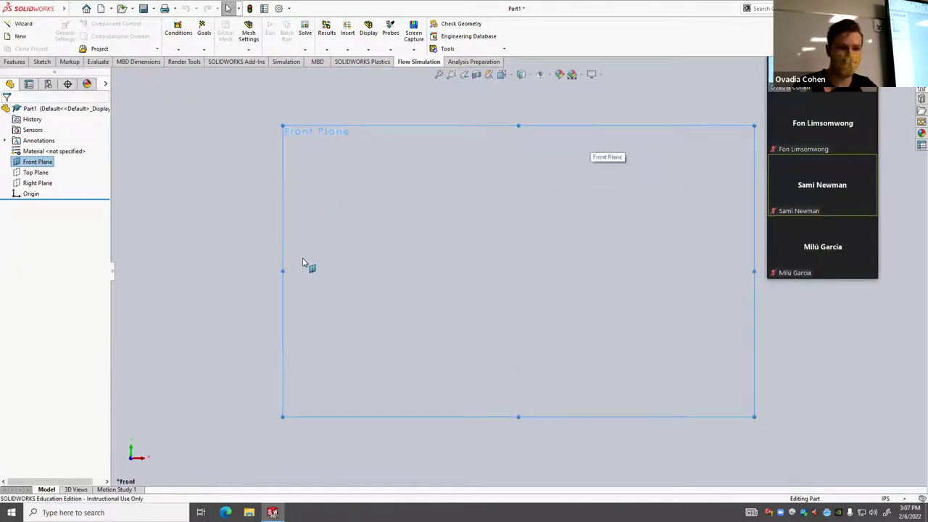
key(z)
scroll(464, 279, down, 2)
scroll(508, 284, up, 2)
key(z)
scroll(522, 288, up, 2)
scroll(623, 284, down, 4)
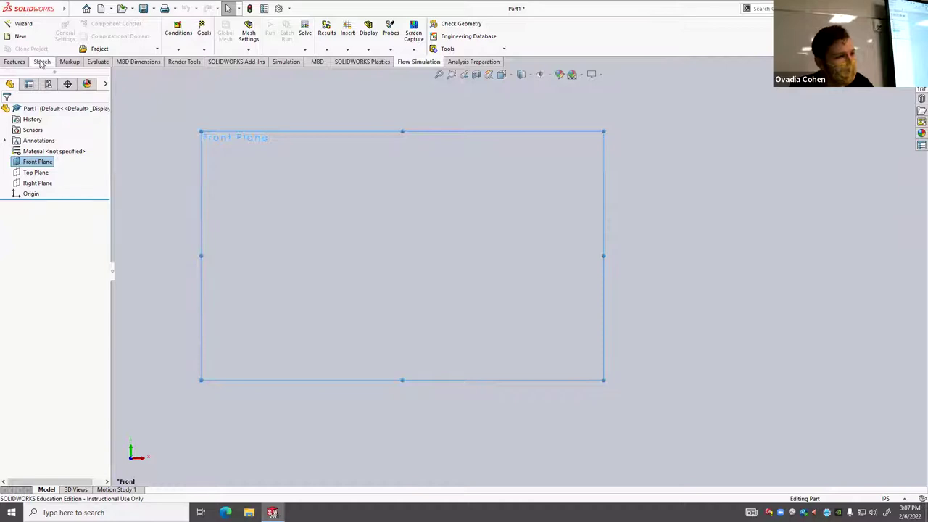
Start Sketch1 on the Front Plane with the Line tool active.
click(43, 61)
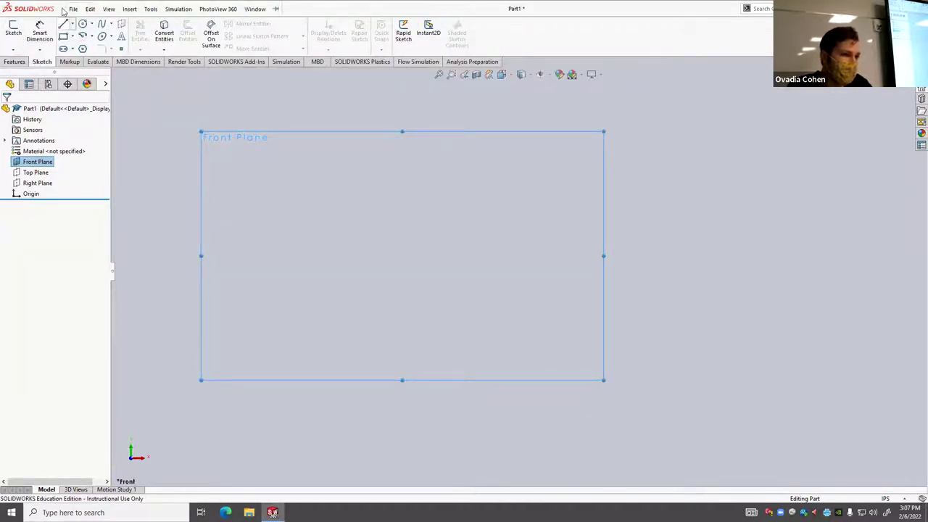
click(73, 9)
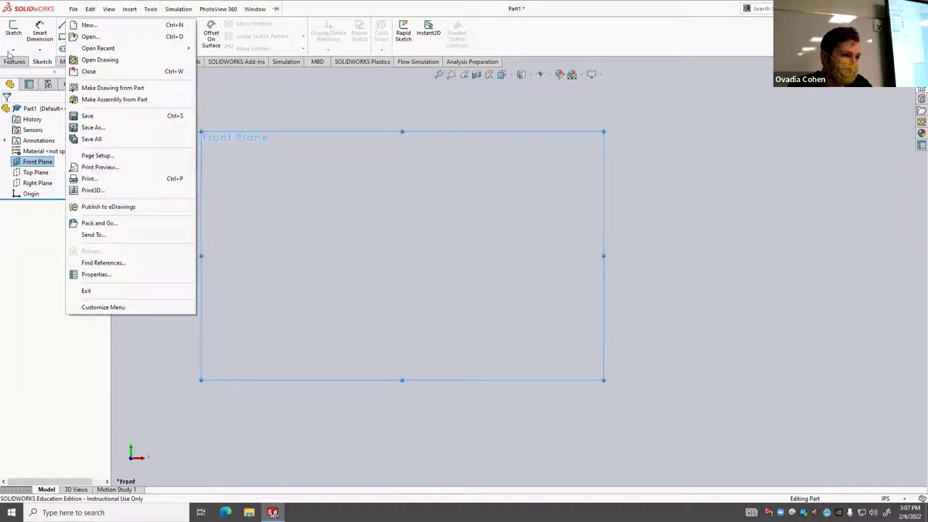
click(255, 81)
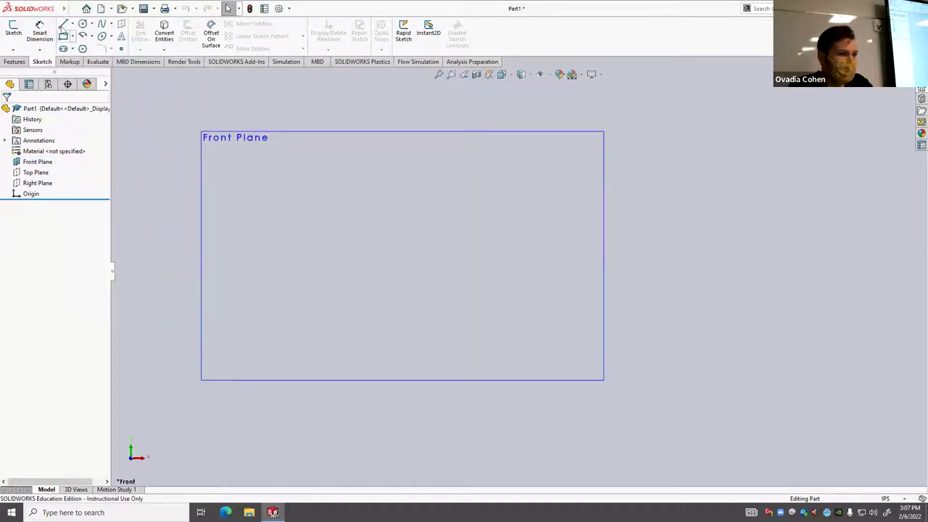
click(63, 25)
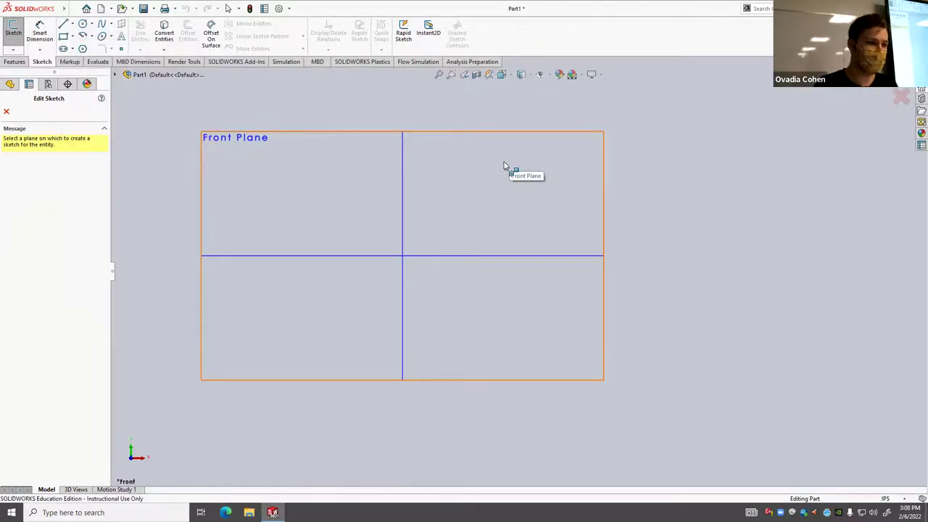
click(553, 179)
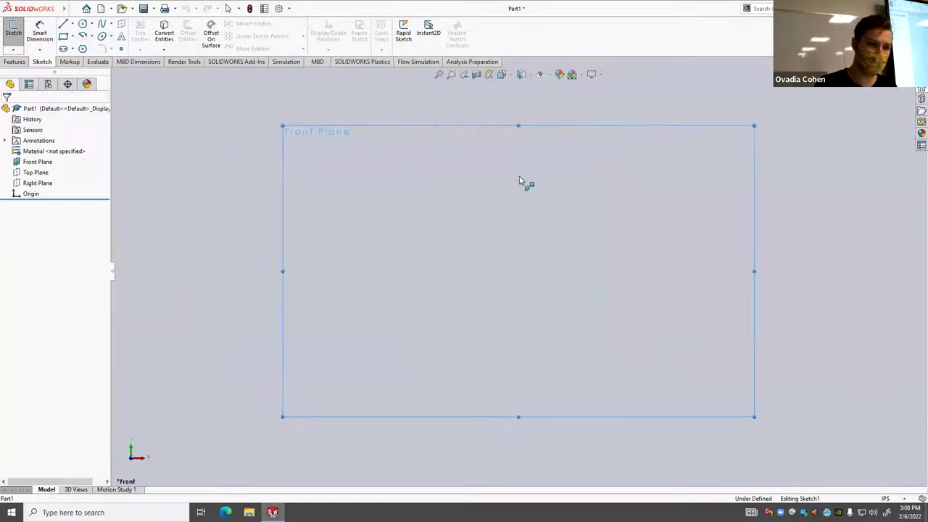
Draw one vertical line through the origin and end the Line command.
key(l)
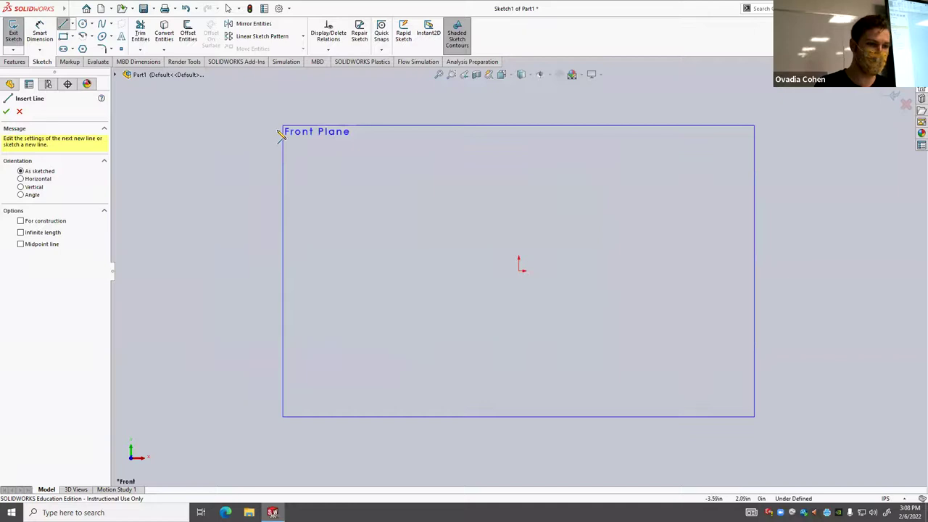
click(518, 148)
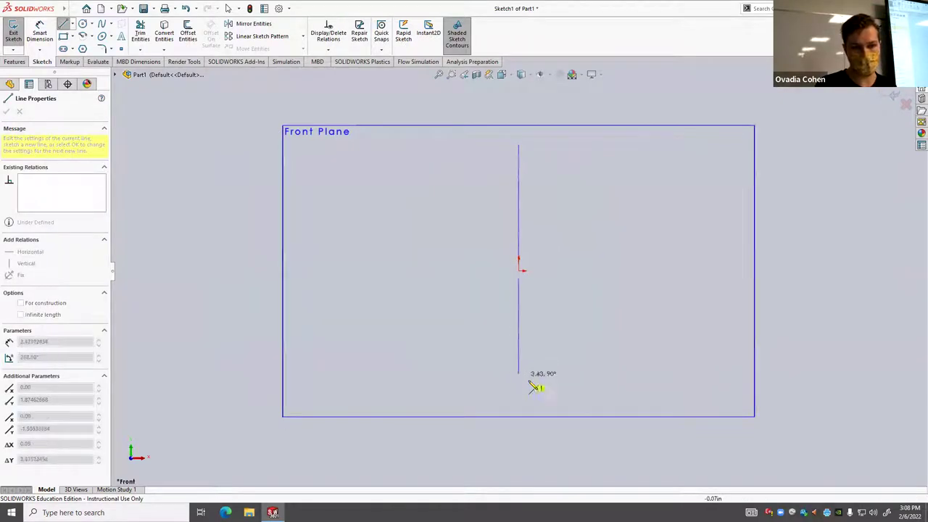
click(518, 395)
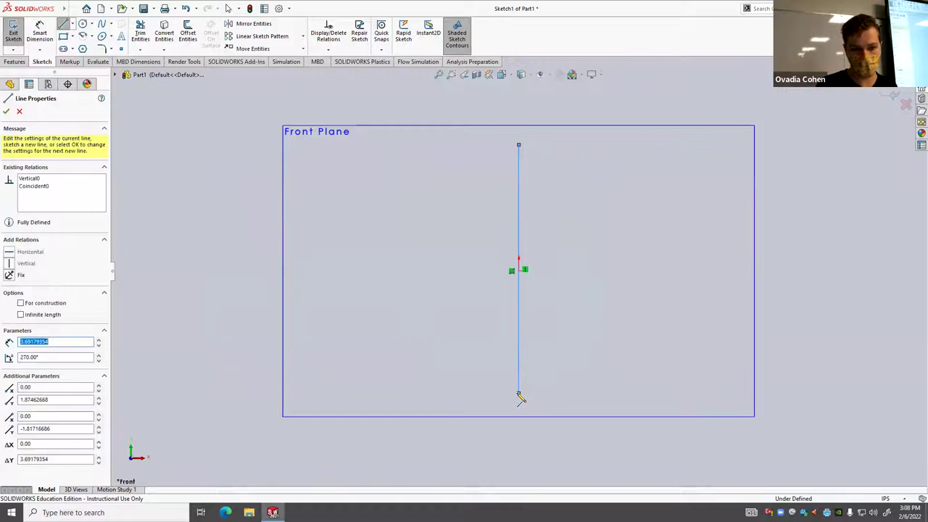
click(518, 394)
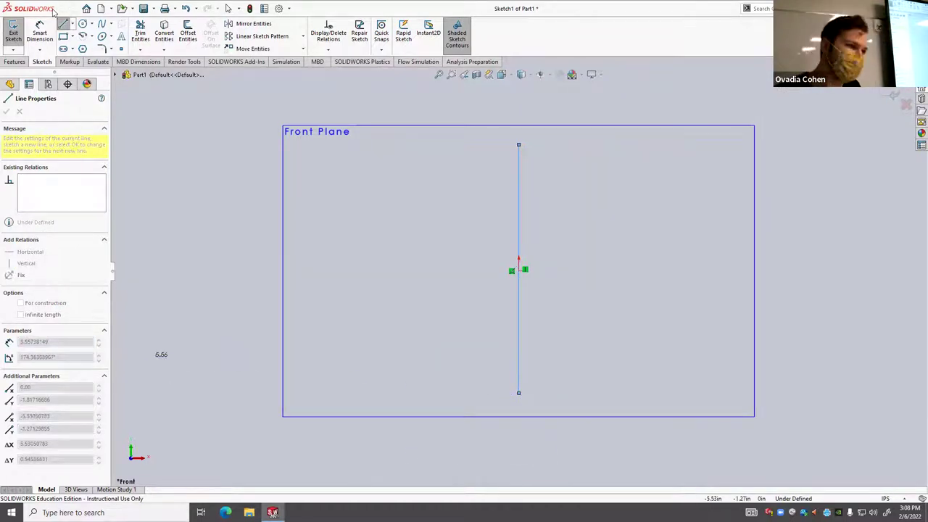
key(alt+e)
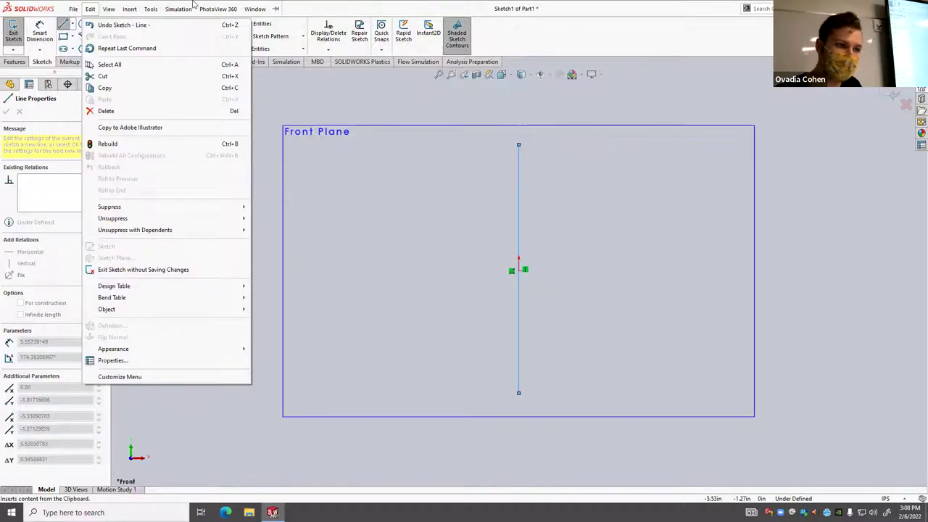
key(Escape)
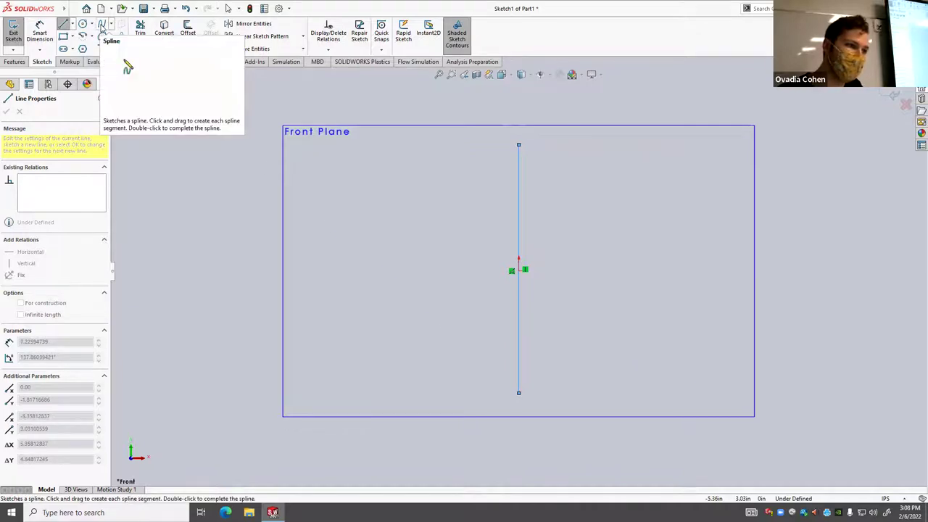
click(102, 25)
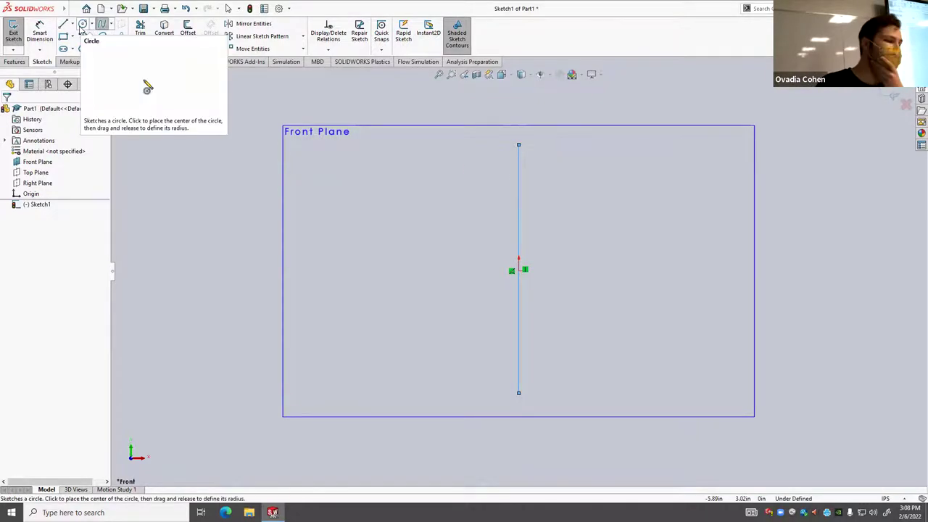
Sketch a circle to the right of the vertical line.
click(82, 25)
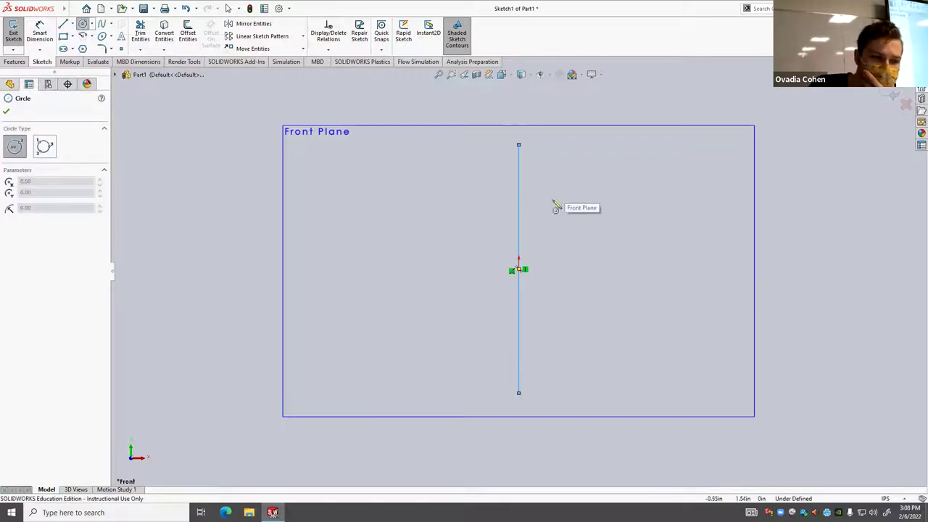
click(588, 186)
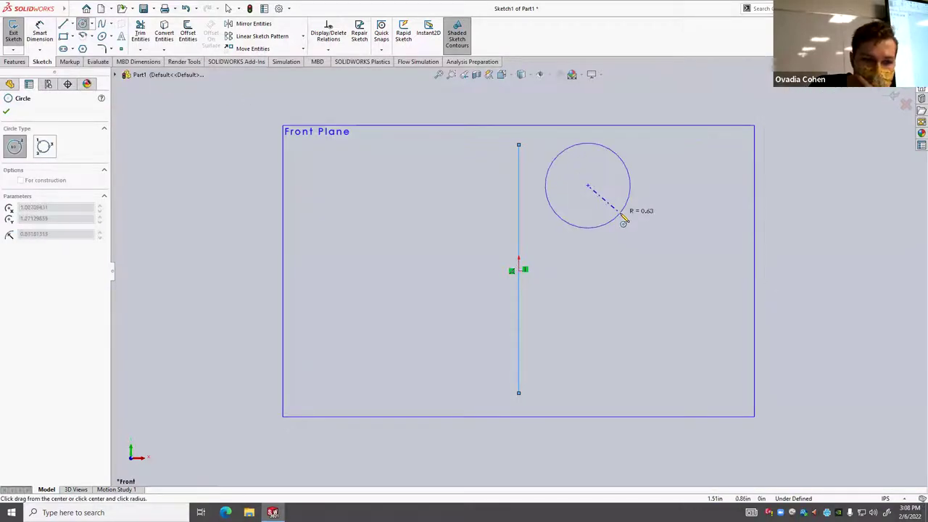
click(621, 217)
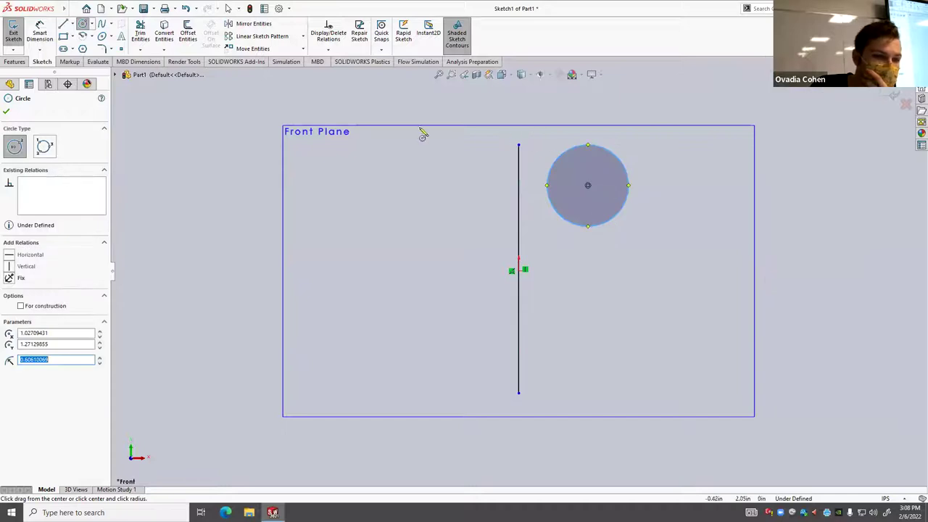
Draw a corner rectangle from the circle's centre to a lower-right corner.
click(63, 36)
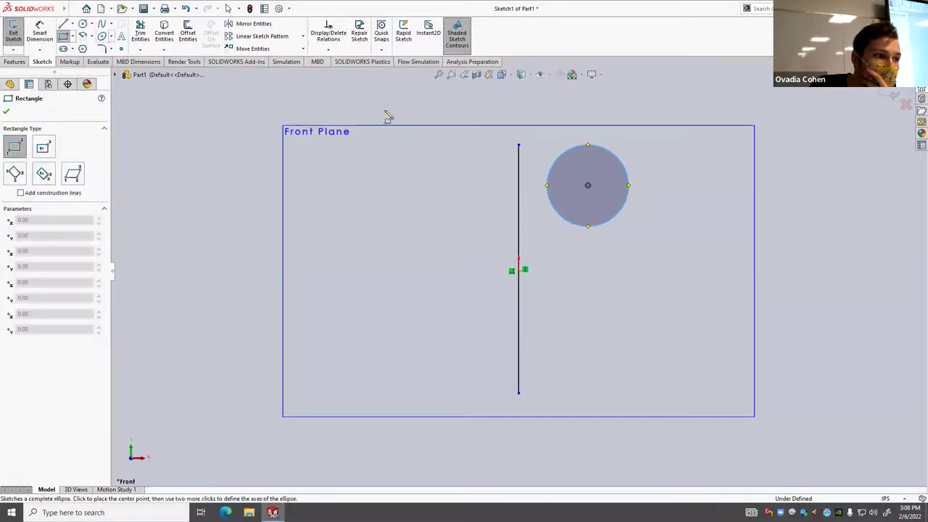
click(587, 186)
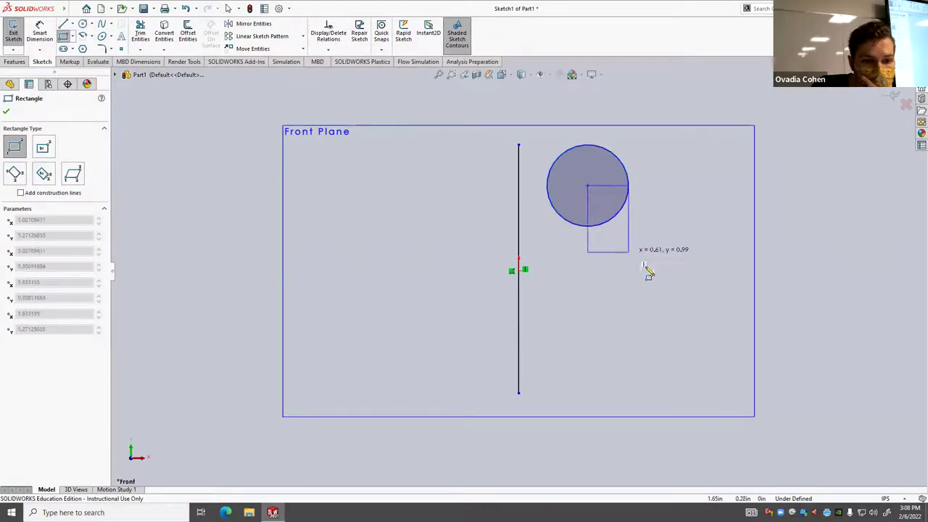
click(661, 257)
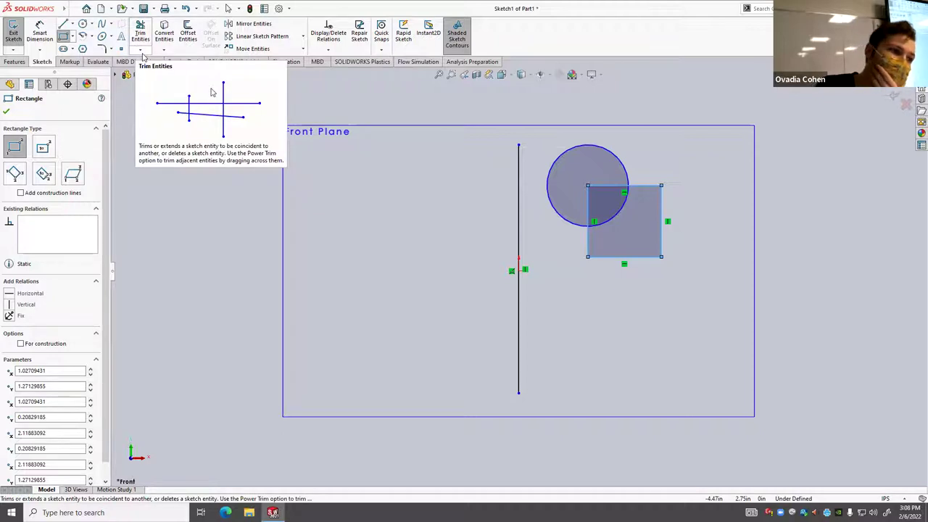
Power-trim away the rectangle edges and circle arc, leaving only the vertical line.
click(140, 52)
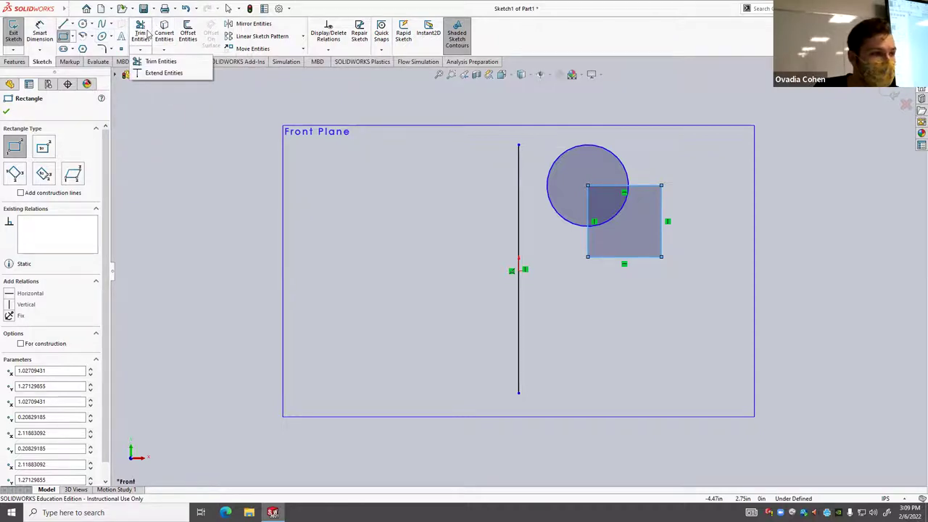
click(147, 34)
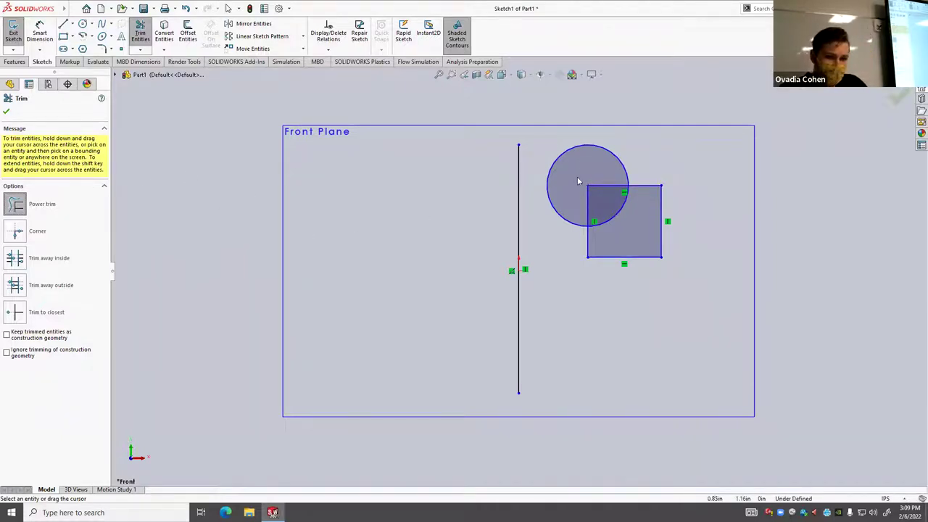
mouse_move(604, 176)
mouse_down()
mouse_move(586, 197)
mouse_move(613, 218)
mouse_up()
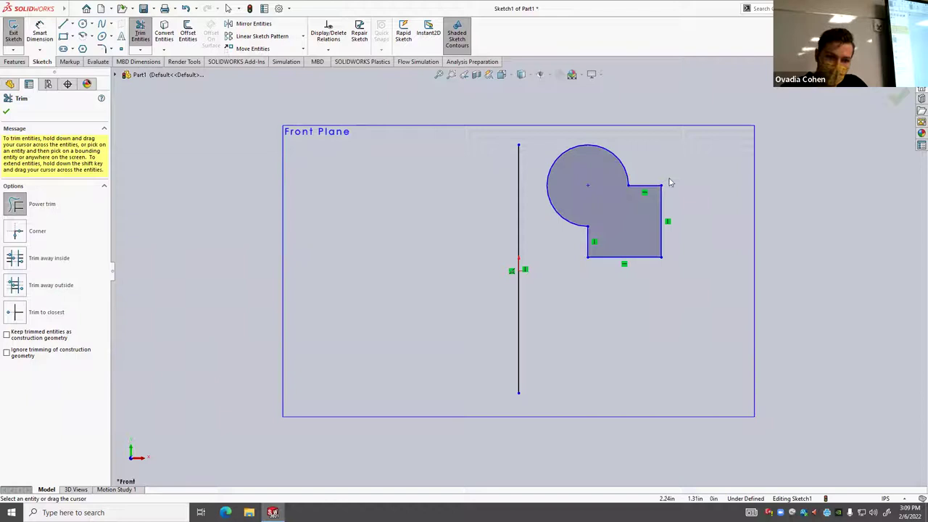
mouse_move(686, 189)
mouse_down()
mouse_move(668, 208)
mouse_move(700, 192)
mouse_up()
mouse_move(632, 206)
mouse_down()
mouse_move(588, 139)
mouse_move(573, 251)
mouse_move(630, 234)
mouse_up()
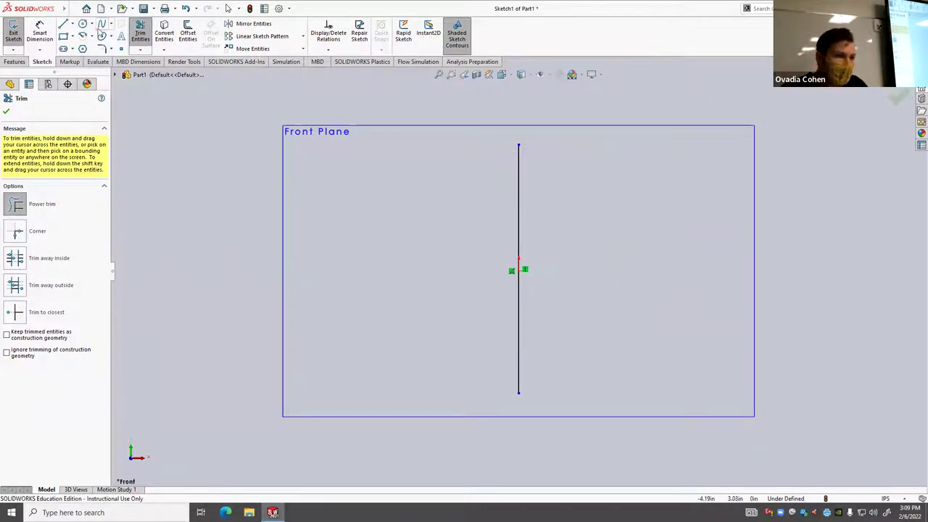
click(83, 24)
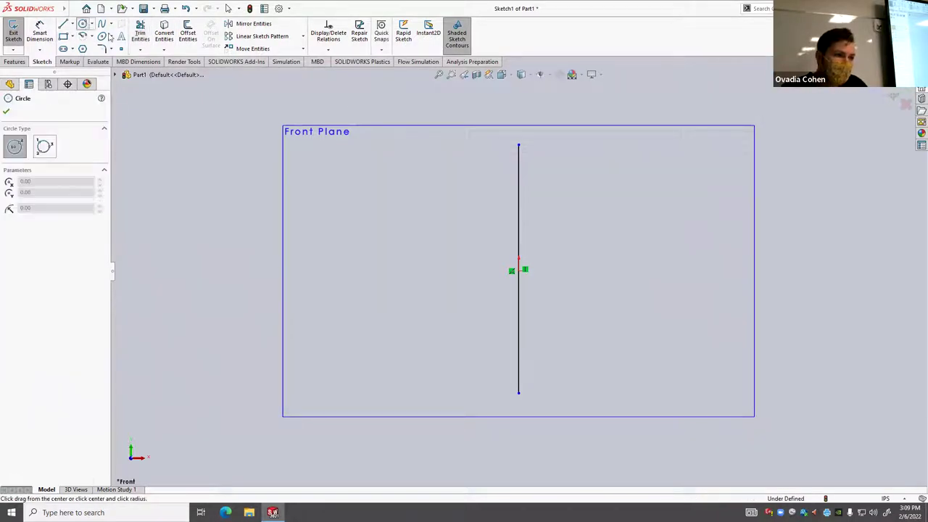
click(586, 163)
click(626, 193)
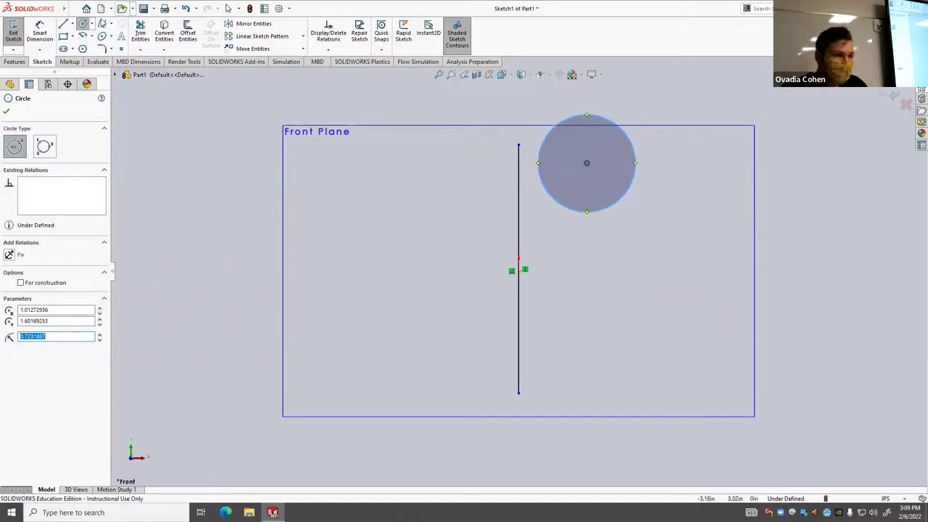
click(39, 48)
click(73, 36)
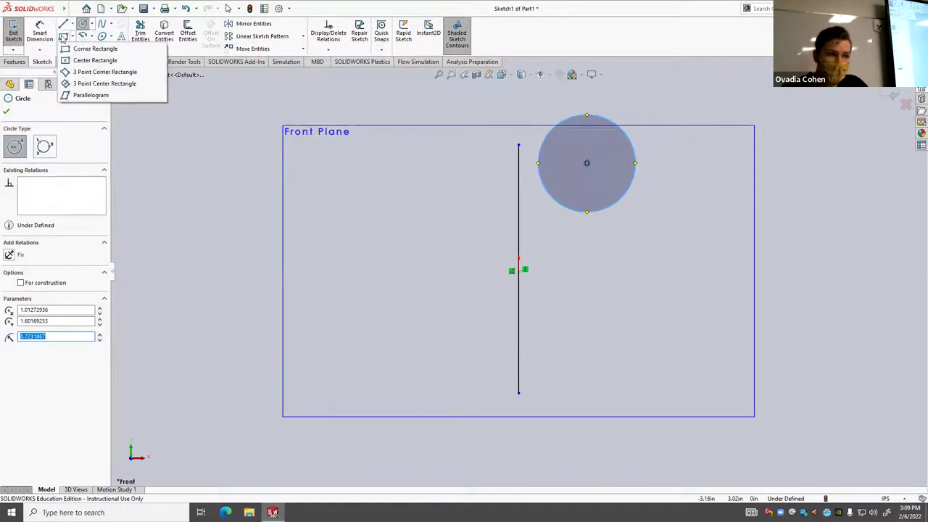
click(87, 46)
click(600, 176)
click(675, 242)
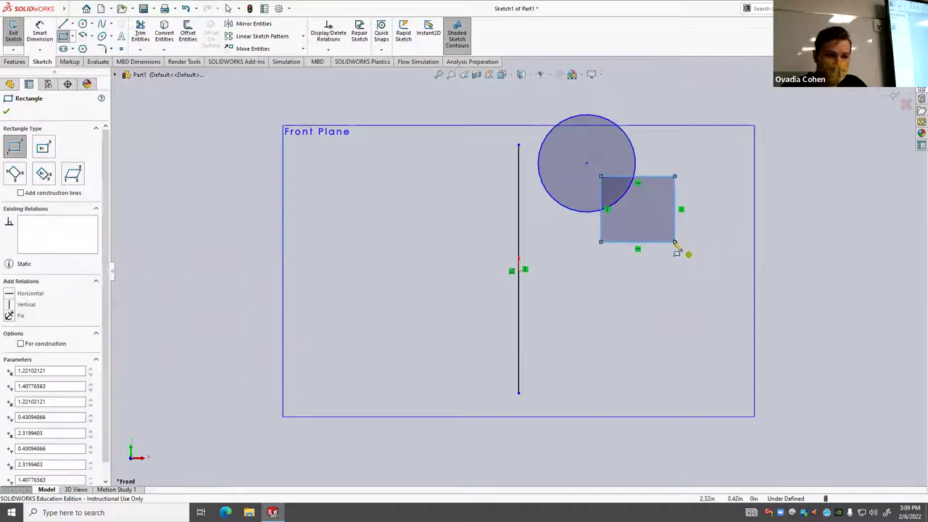
click(140, 33)
mouse_move(577, 166)
mouse_down()
mouse_move(613, 182)
mouse_move(629, 210)
mouse_move(620, 201)
mouse_up()
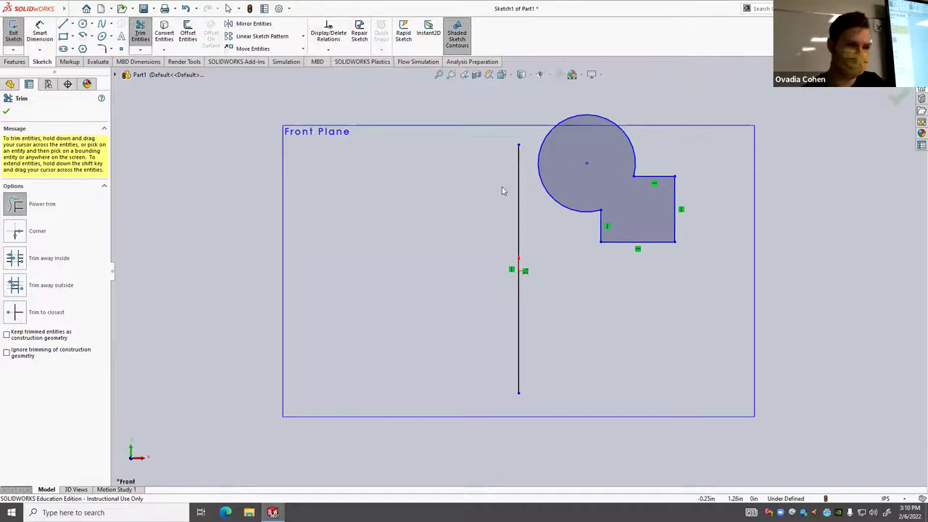
mouse_move(584, 118)
mouse_down()
mouse_move(656, 201)
mouse_move(658, 184)
mouse_move(687, 211)
mouse_move(616, 247)
mouse_move(590, 222)
mouse_up()
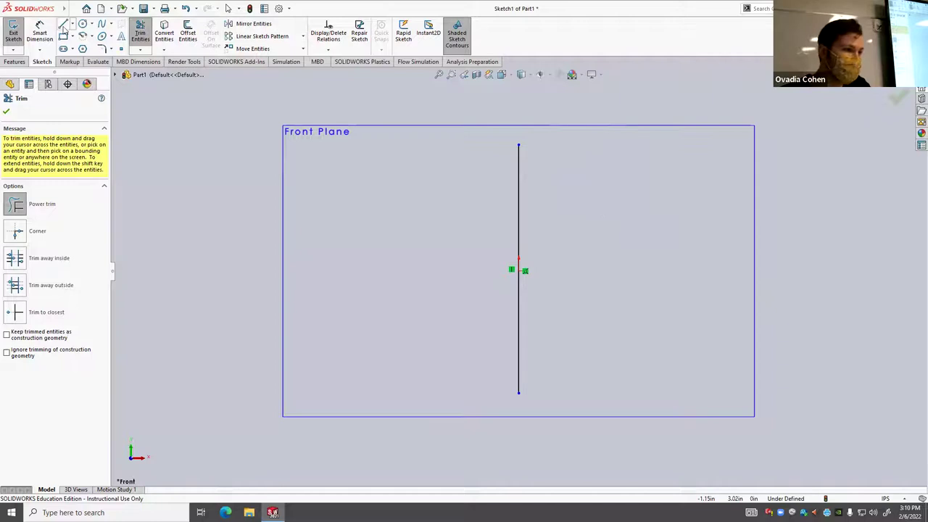
Draw a closed S-curved spline to the right of the vertical line.
click(63, 24)
click(102, 24)
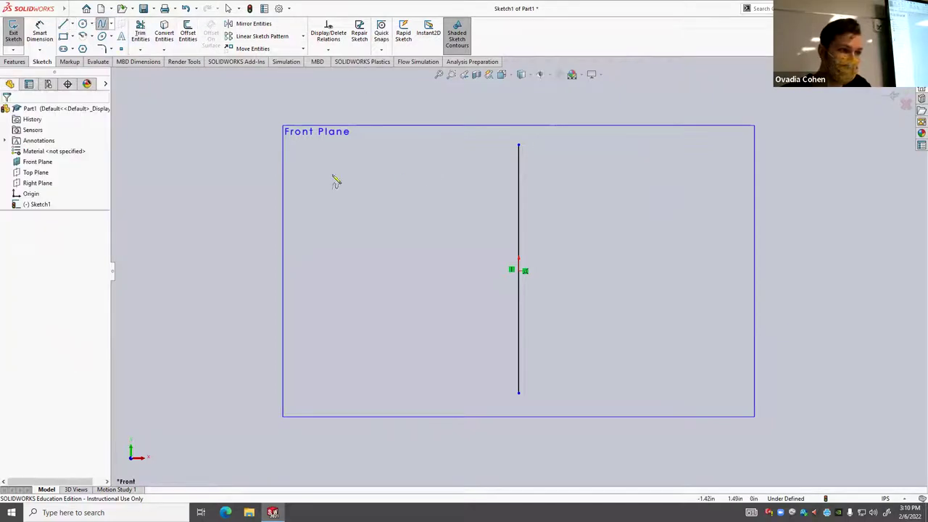
click(549, 162)
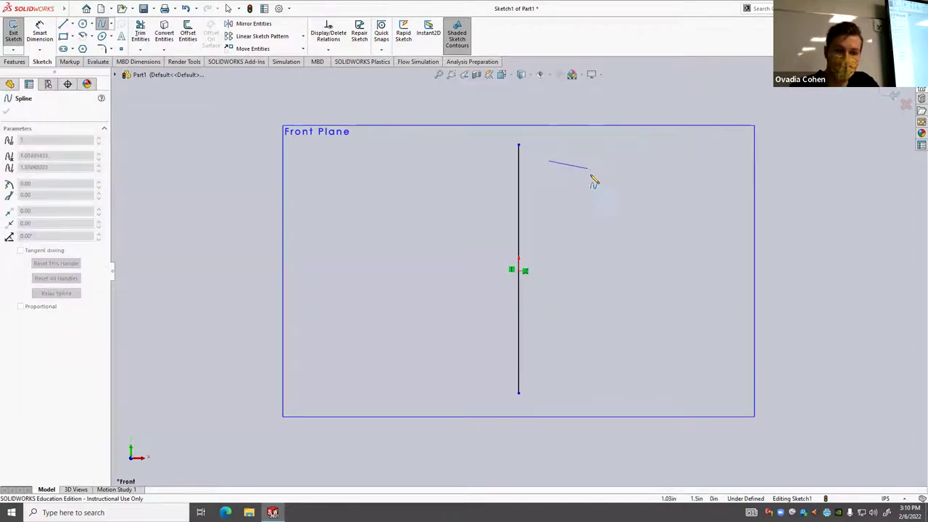
click(588, 180)
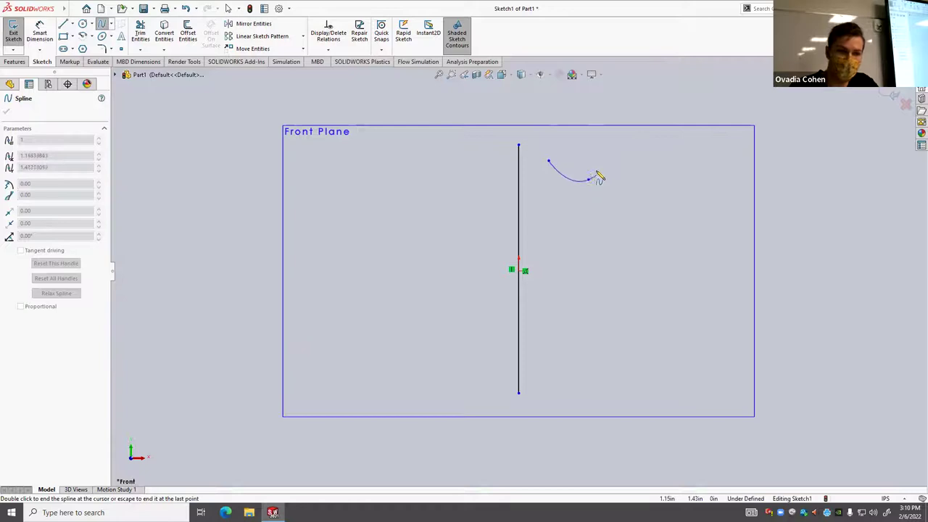
click(607, 190)
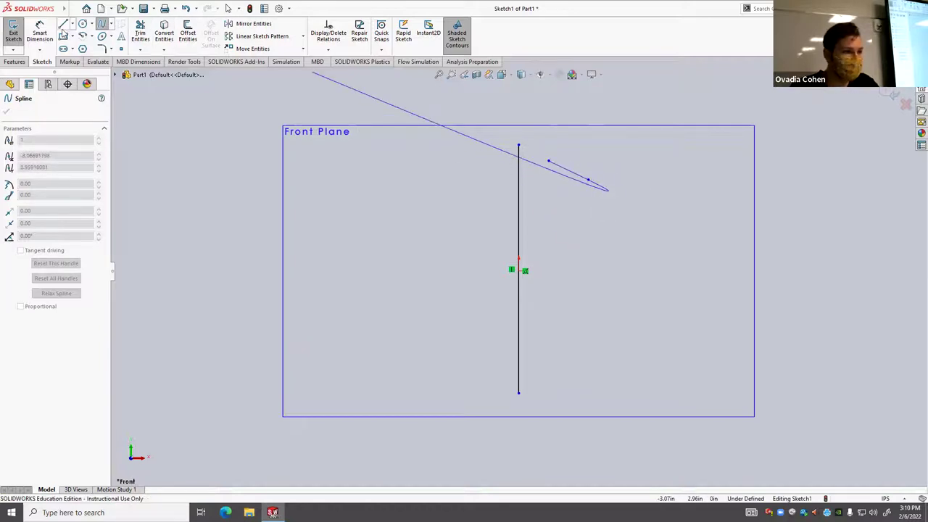
click(576, 208)
click(608, 212)
click(623, 257)
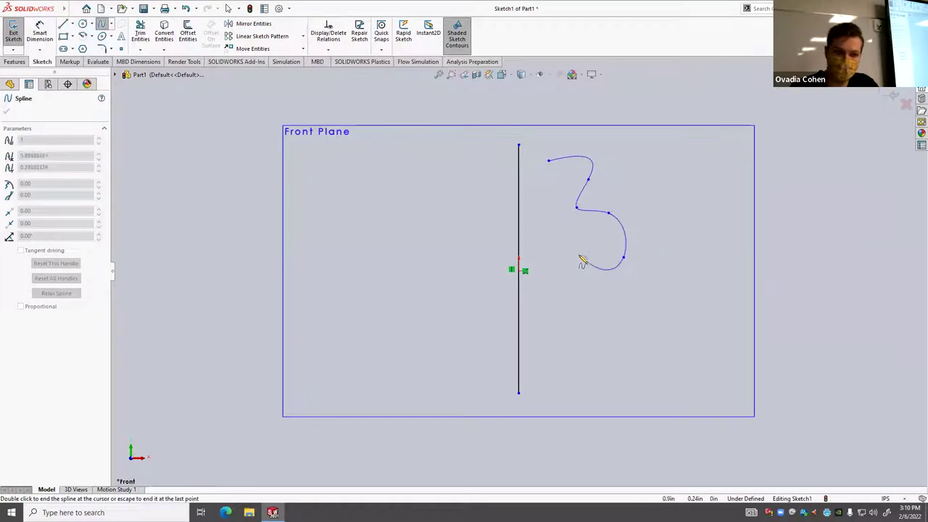
click(561, 291)
click(549, 161)
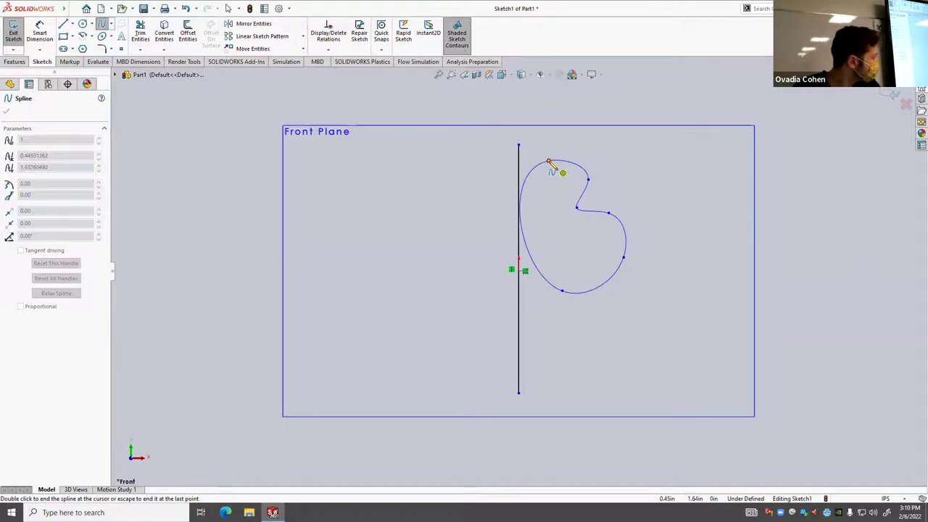
click(208, 72)
key(Escape)
key(ctrl+z)
Cut the spline with a slanted line, trim its tails, and delete the profile.
key(l)
click(558, 145)
click(587, 326)
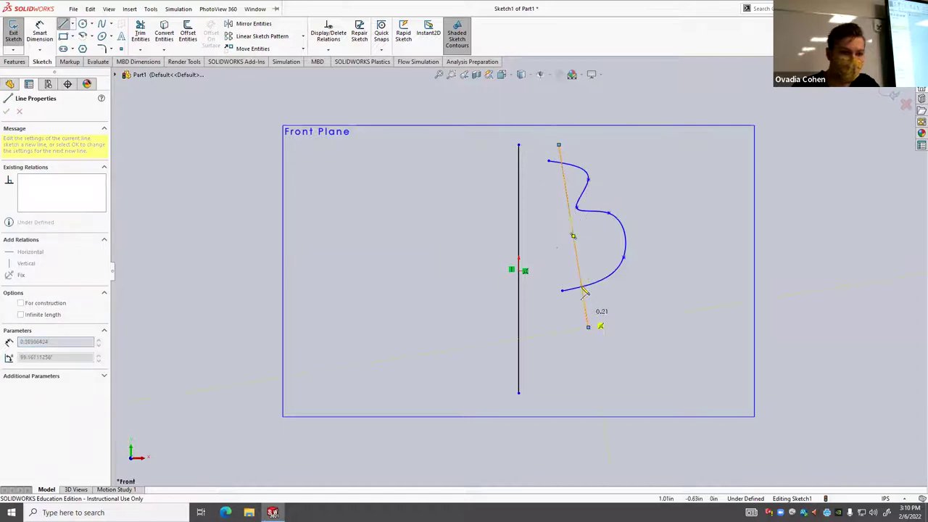
key(t)
drag(555, 152, 550, 171)
mouse_move(553, 270)
mouse_down()
mouse_move(587, 310)
mouse_move(633, 314)
mouse_up()
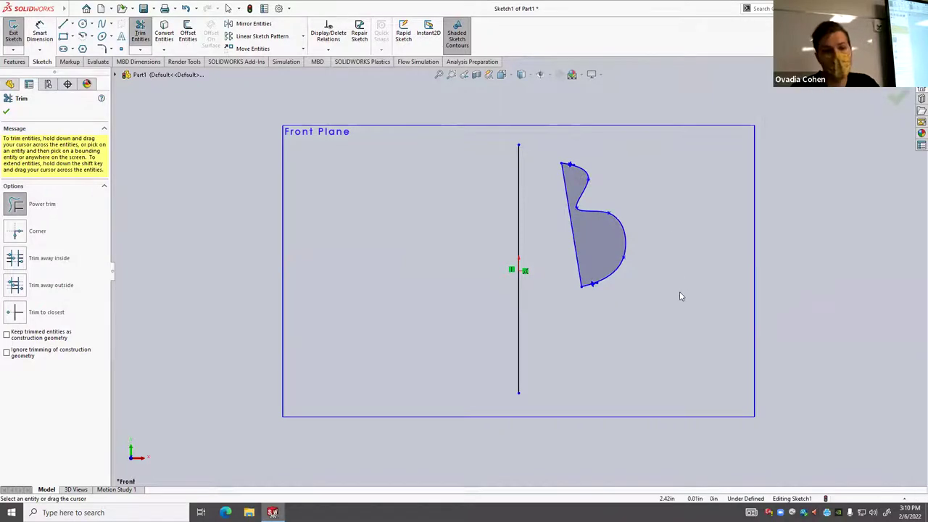
key(Delete)
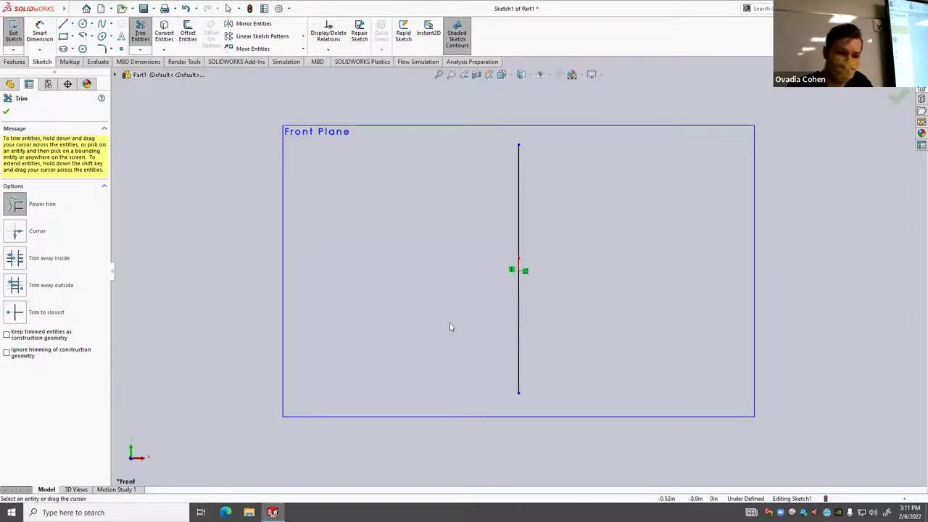
Try the Corner Rectangle and Line tools, settling on the Circle tool.
click(71, 36)
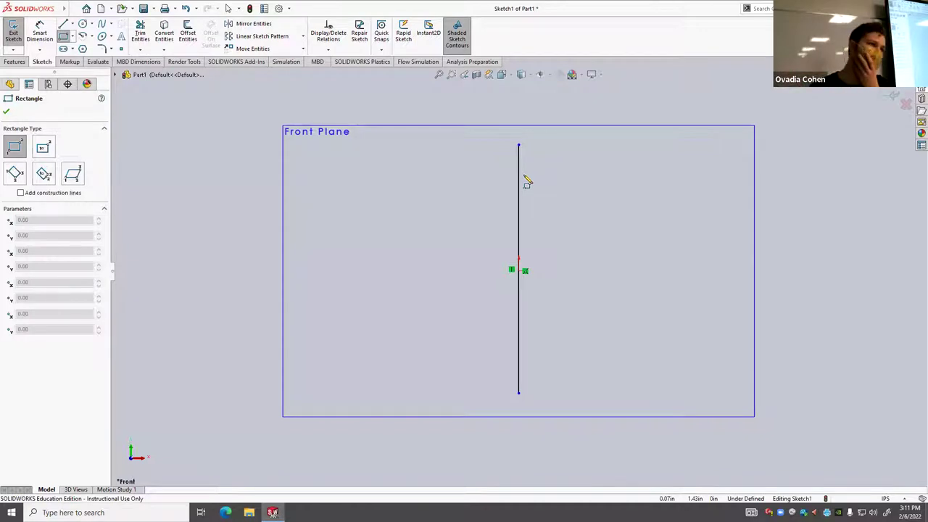
click(73, 9)
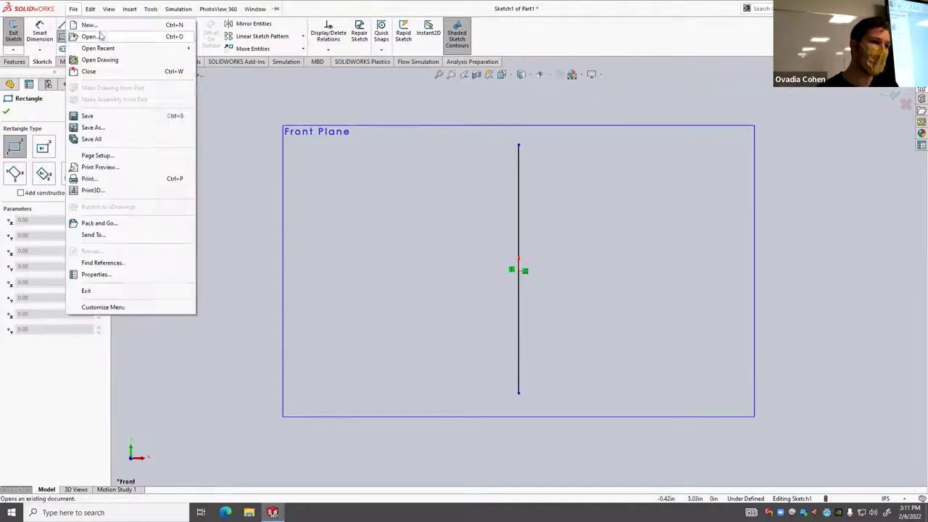
click(62, 24)
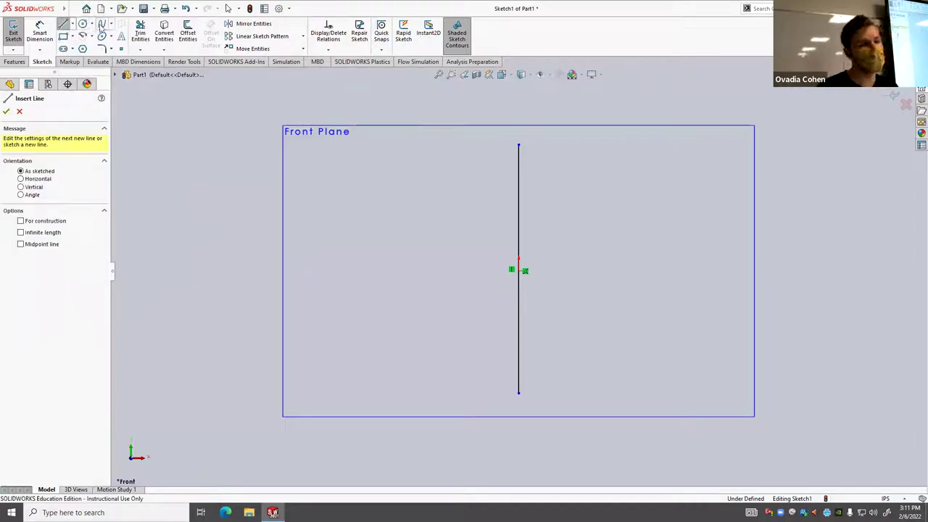
click(82, 25)
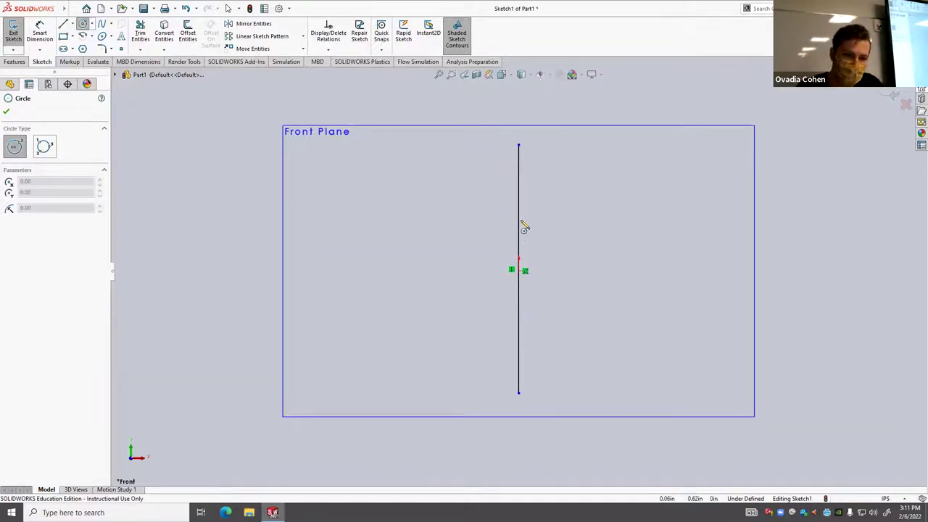
Sketch a small circle and two corner rectangles overlapping the centreline.
click(555, 191)
click(538, 207)
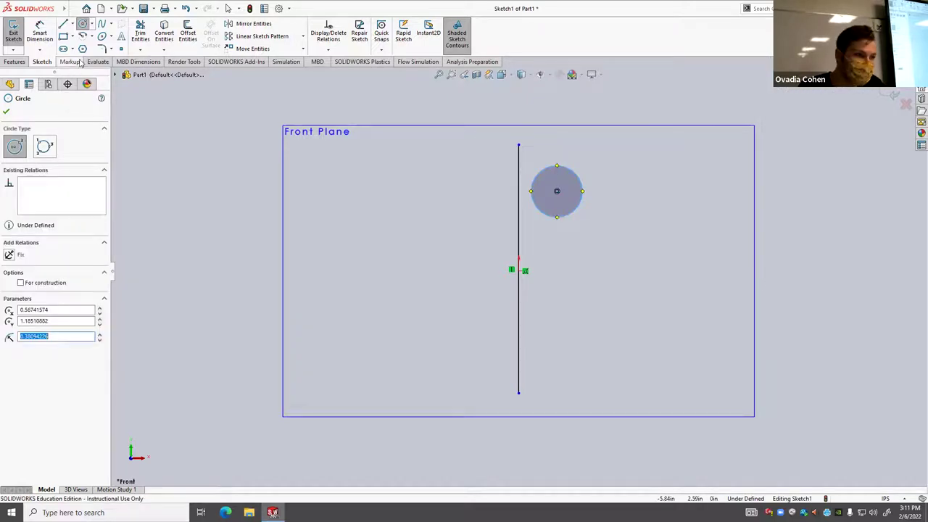
click(63, 36)
click(489, 138)
click(570, 169)
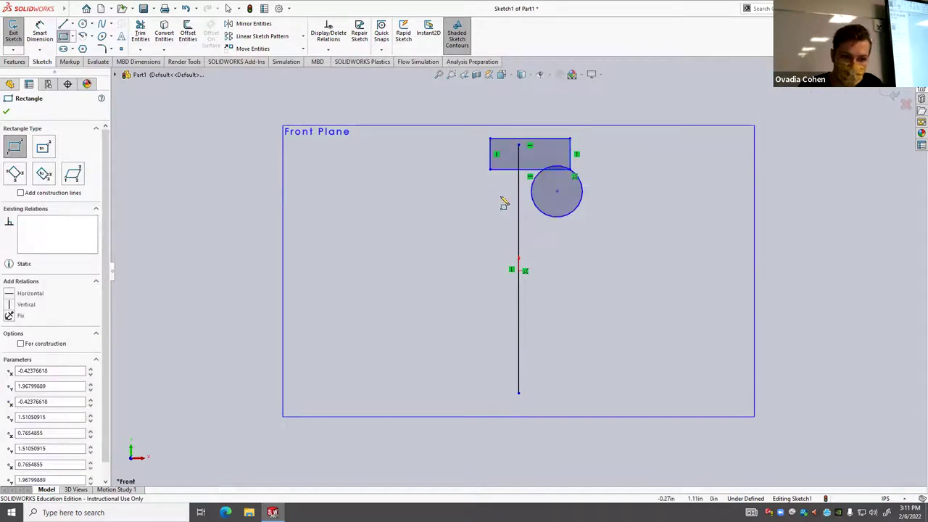
click(500, 196)
click(553, 305)
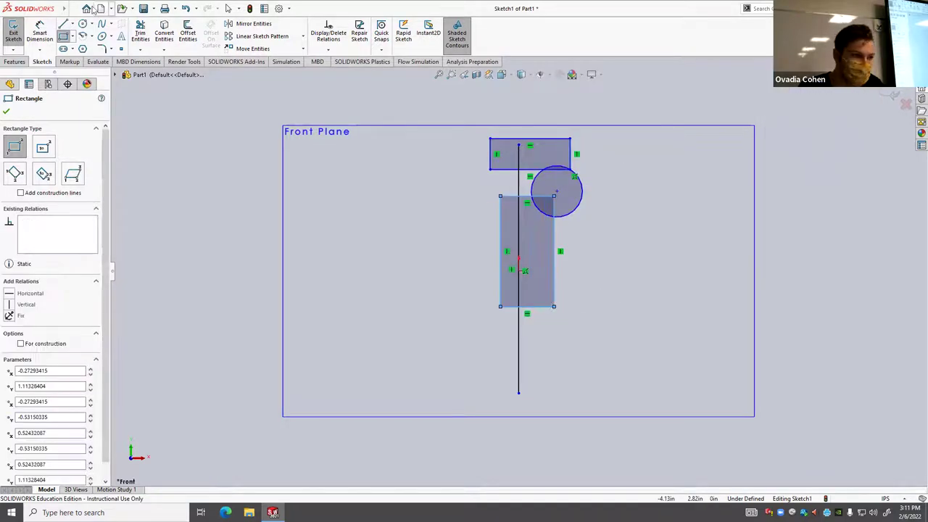
Power-trim the overlaps into a closed outline with a circular notch near the top.
click(140, 35)
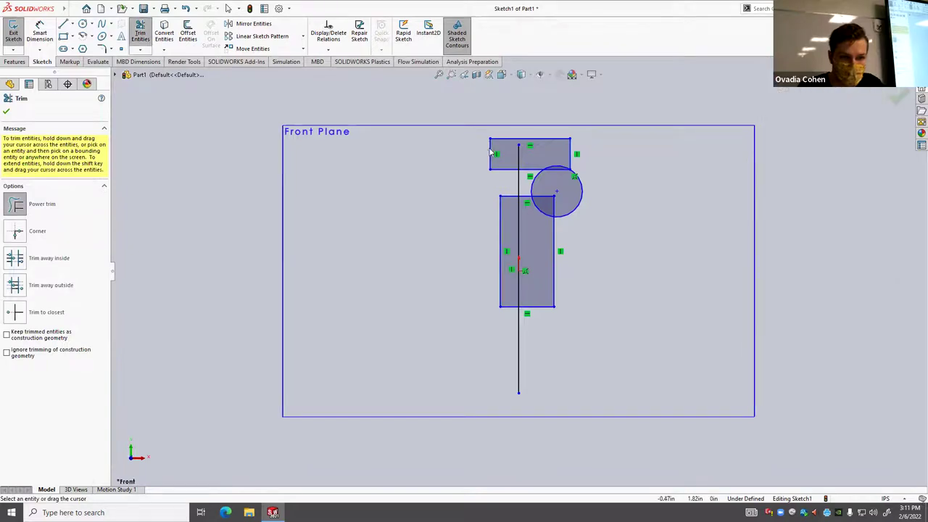
drag(490, 153, 549, 129)
mouse_move(561, 162)
mouse_down()
mouse_move(592, 201)
mouse_move(535, 200)
mouse_up()
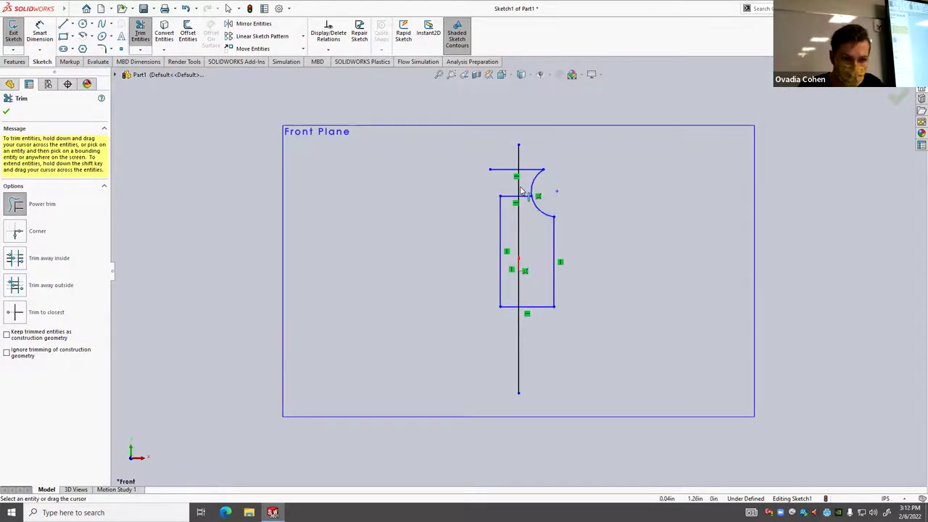
mouse_move(499, 157)
mouse_down()
mouse_move(505, 200)
mouse_move(486, 243)
mouse_up()
drag(507, 323, 497, 306)
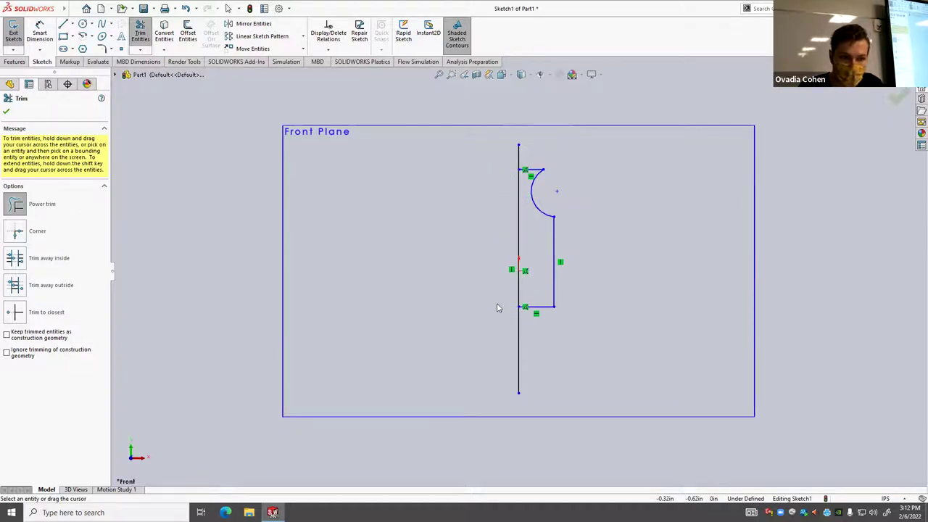
scroll(530, 255, down, 3)
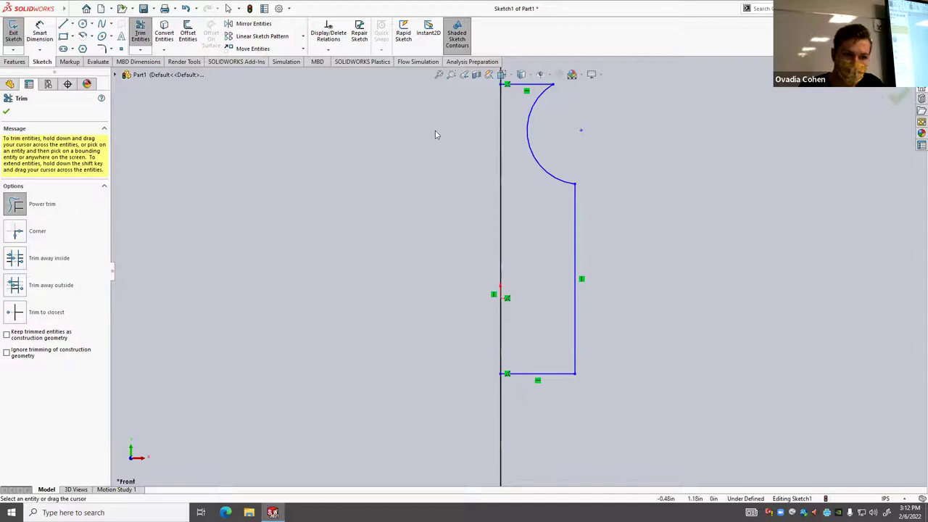
scroll(572, 208, up, 2)
scroll(507, 206, down, 3)
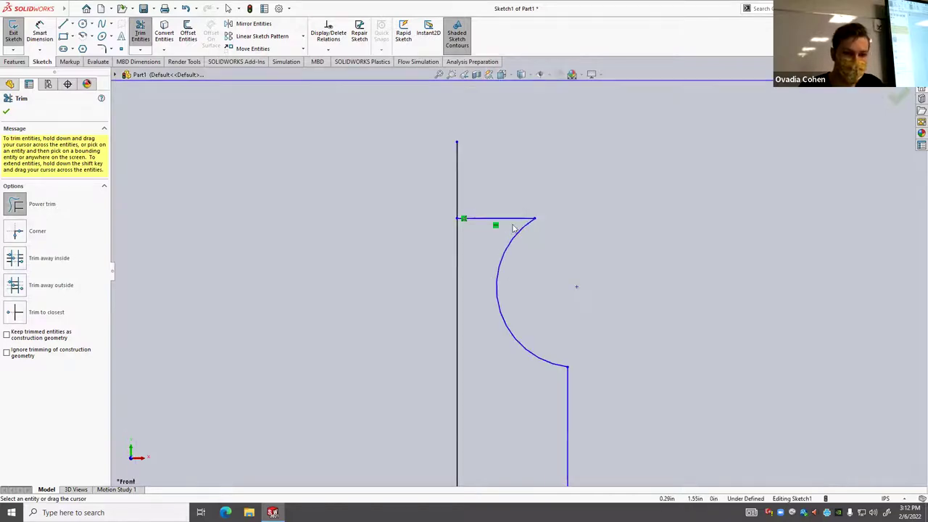
scroll(484, 372, up, 3)
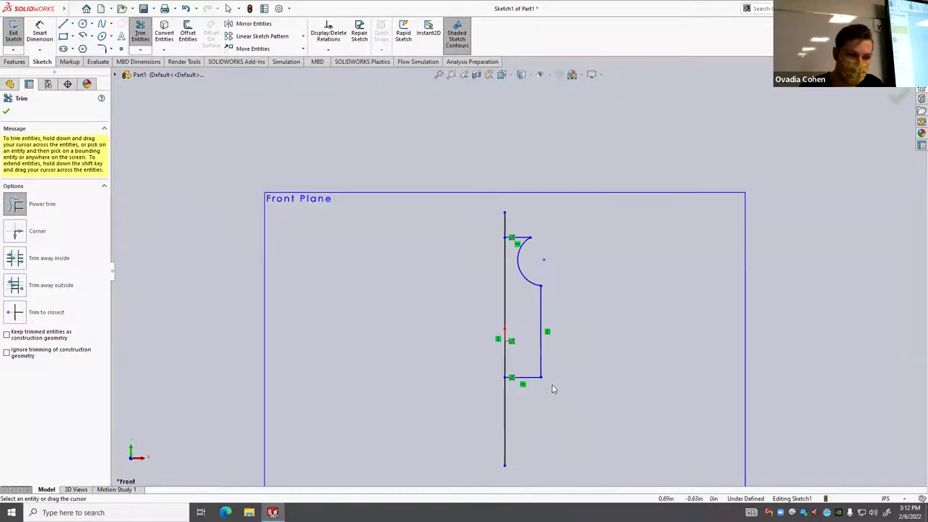
scroll(553, 385, down, 1)
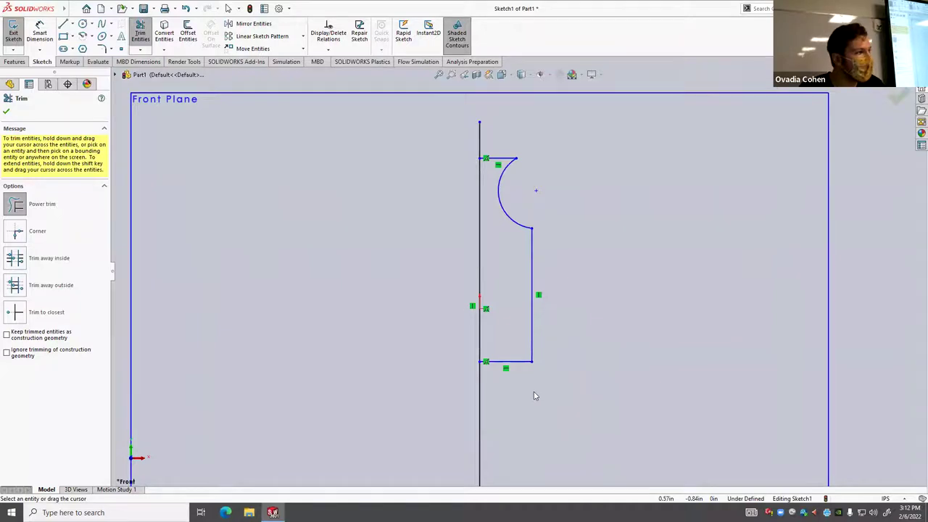
scroll(517, 258, down, 1)
scroll(517, 259, up, 3)
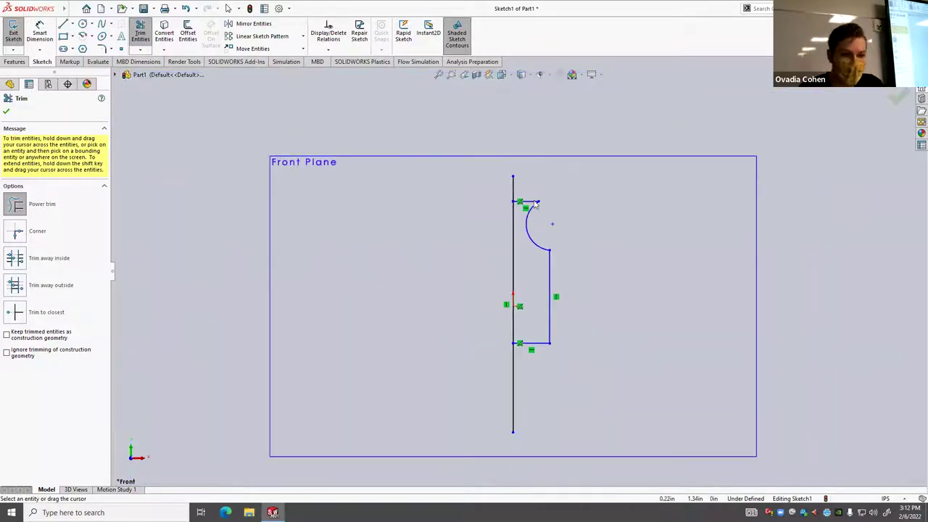
Power-trim every segment of the notched rectangle outline, keeping only the vertical centreline.
mouse_move(530, 205)
mouse_down()
mouse_move(560, 281)
mouse_move(536, 366)
mouse_up()
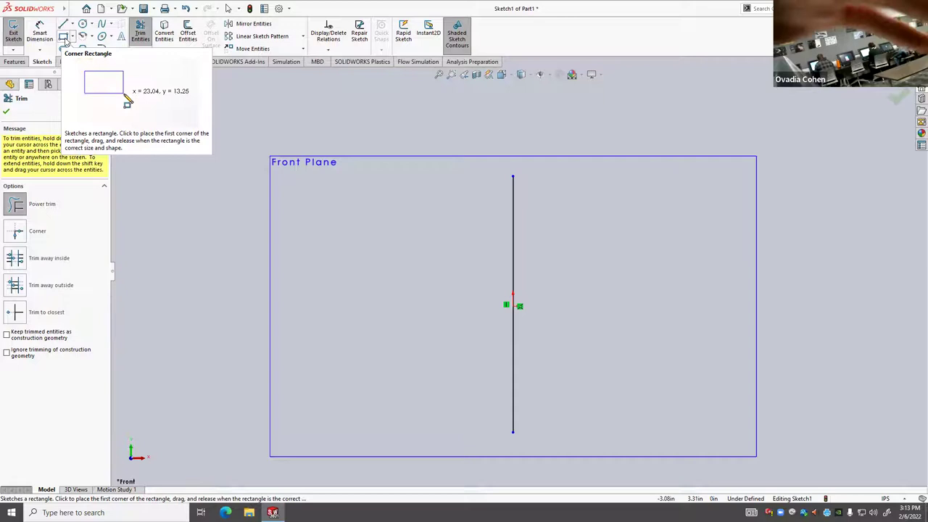
Sketch a corner-rectangle square to the right of the vertical centreline.
key(alt+i)
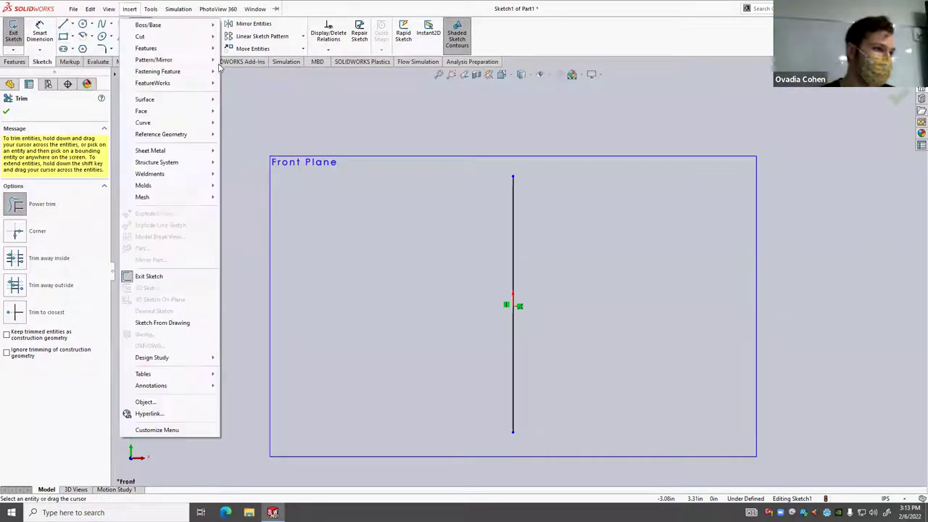
click(64, 41)
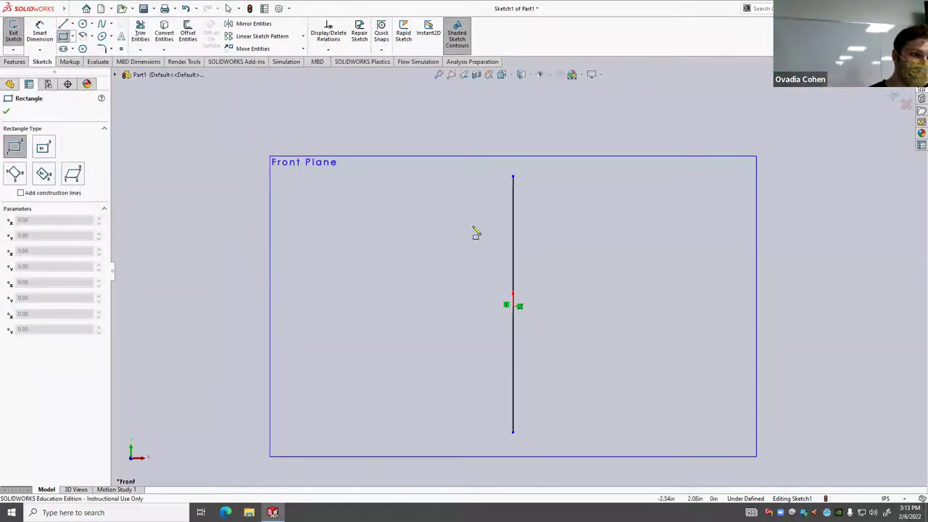
click(547, 266)
click(601, 318)
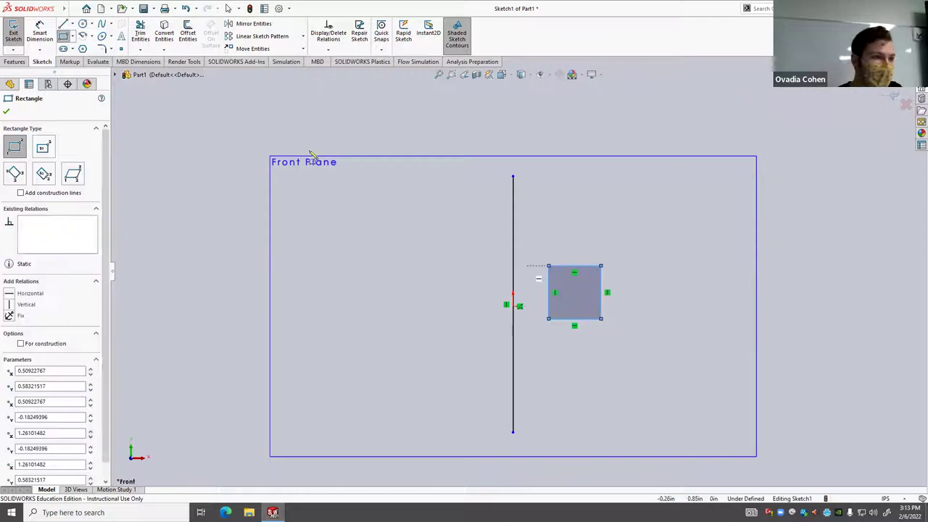
key(alt+f)
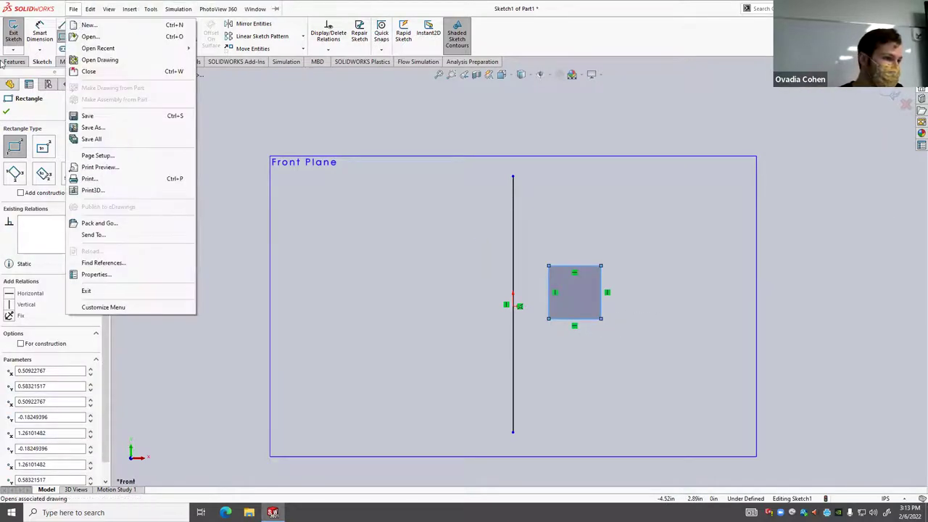
key(Escape)
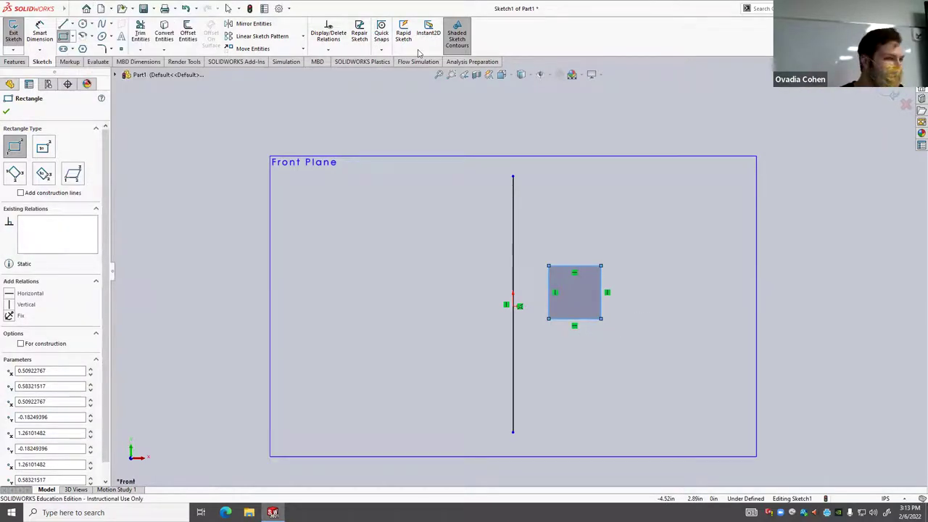
Move the square up and right, level with the line's upper half, then deselect it.
click(264, 50)
click(577, 304)
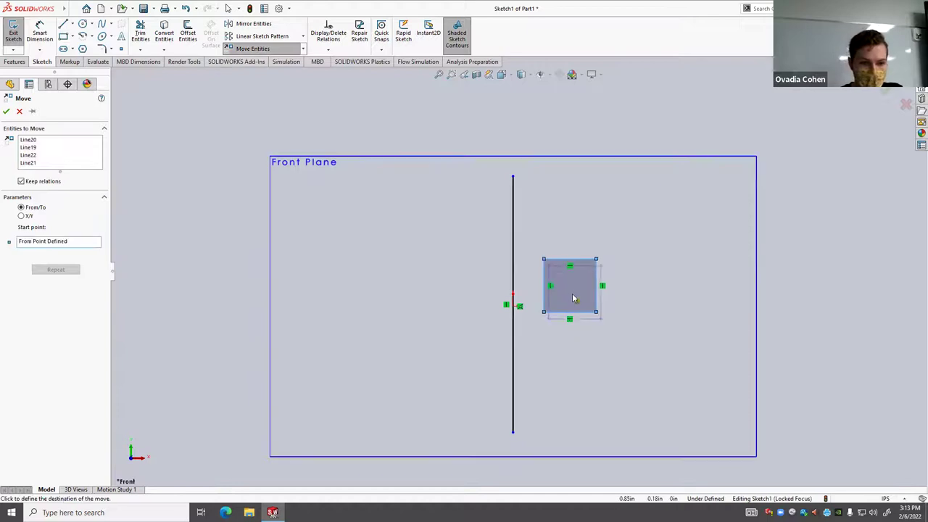
click(609, 245)
drag(605, 240, 581, 240)
click(671, 218)
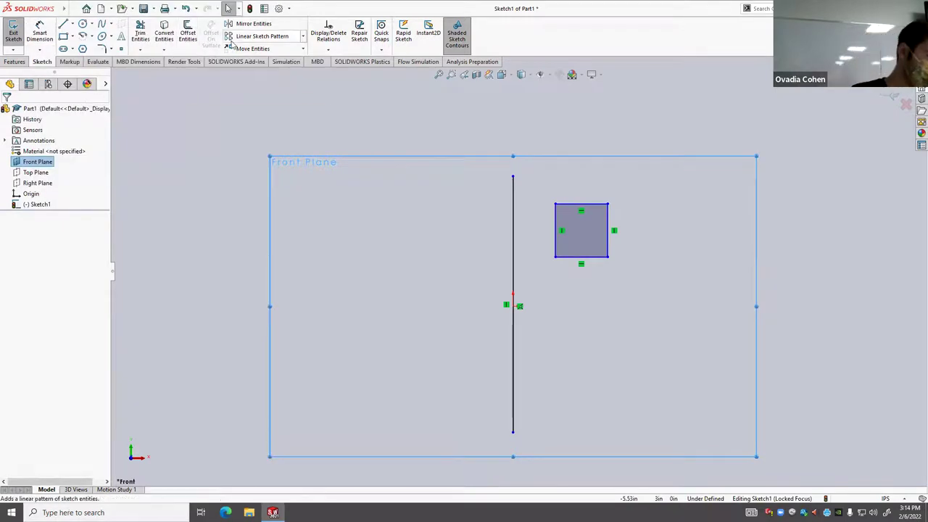
Trim away the square and sketch a small rectangle straddling the top of the axis.
click(140, 37)
mouse_move(586, 197)
mouse_down()
mouse_move(539, 244)
mouse_move(625, 221)
mouse_move(589, 253)
mouse_up()
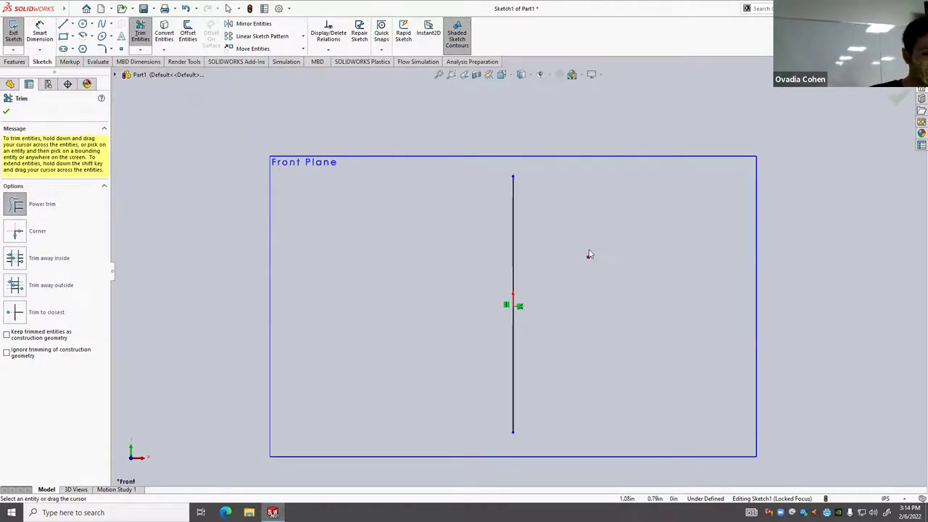
click(64, 36)
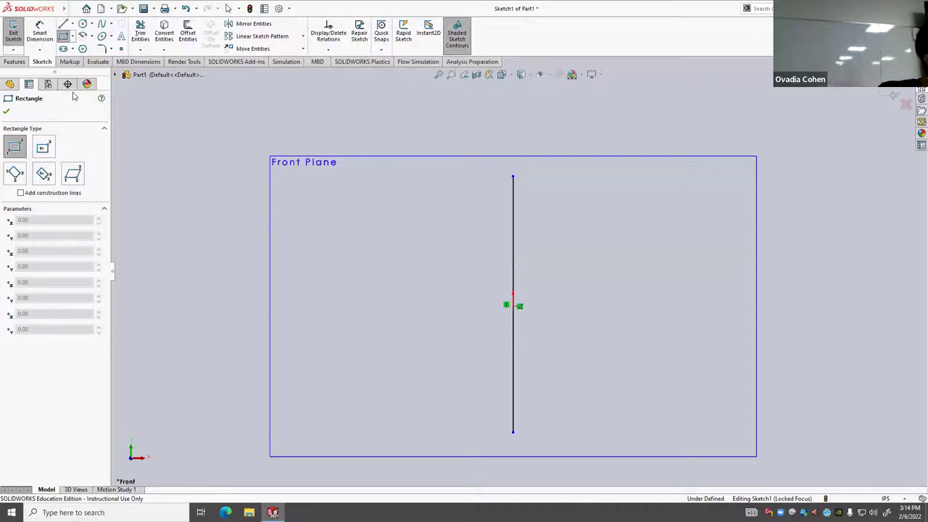
click(499, 194)
click(548, 238)
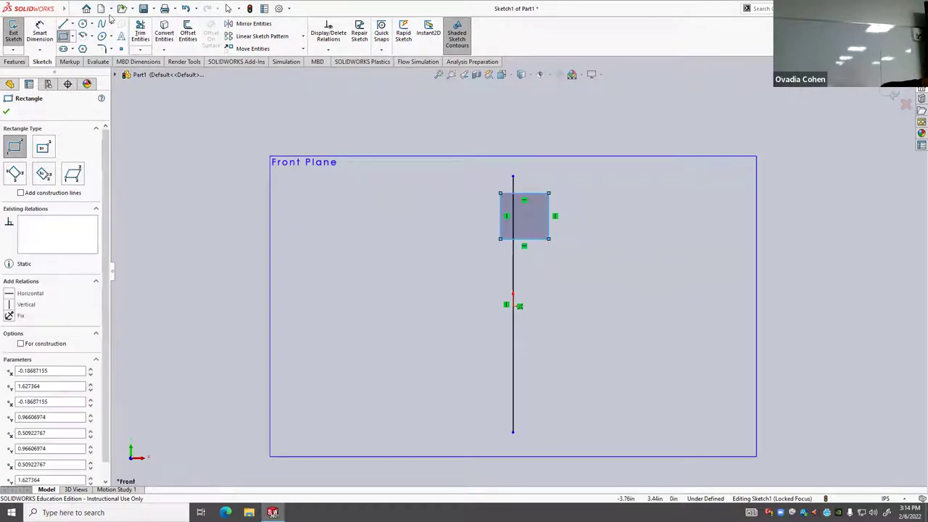
Draw a line from the top of the axis down along the vertical centreline.
click(64, 25)
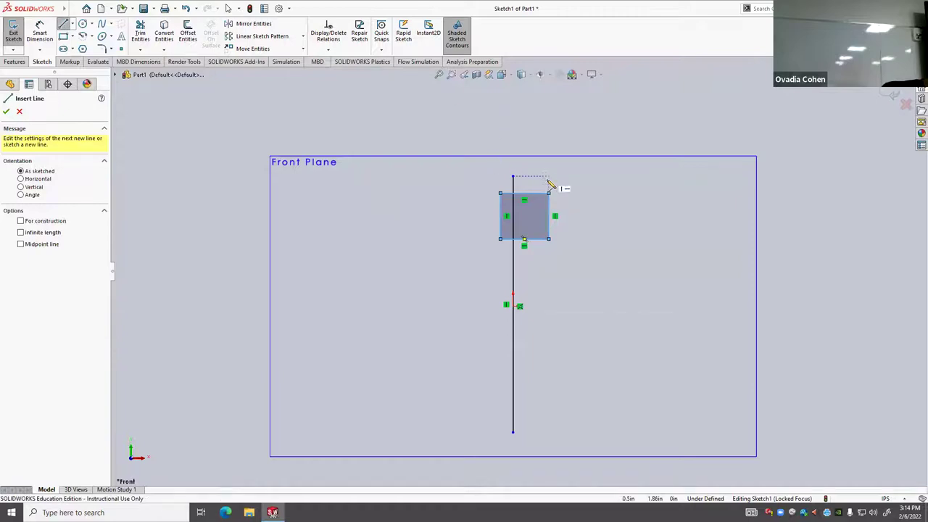
click(527, 198)
click(514, 400)
click(83, 24)
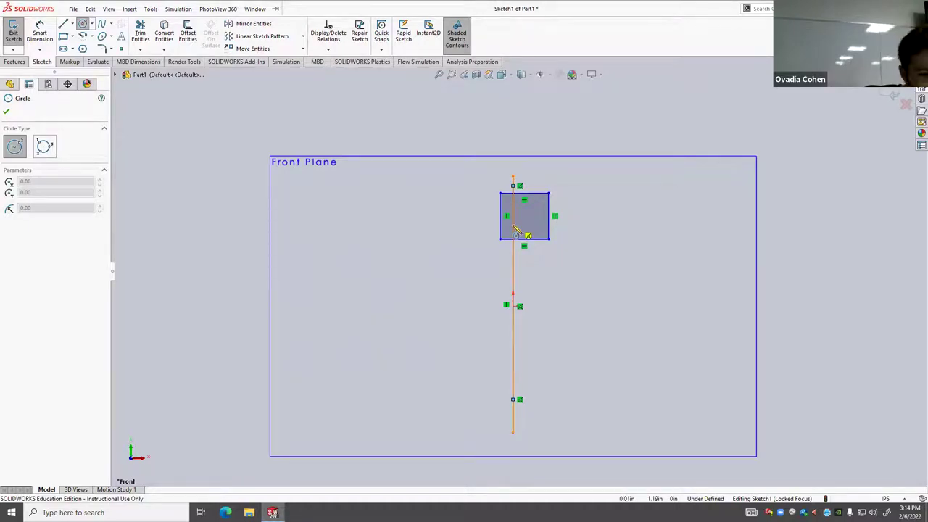
Sketch a circle of radius about 0.46 overlapping the small rectangle's lower-right corner.
click(545, 271)
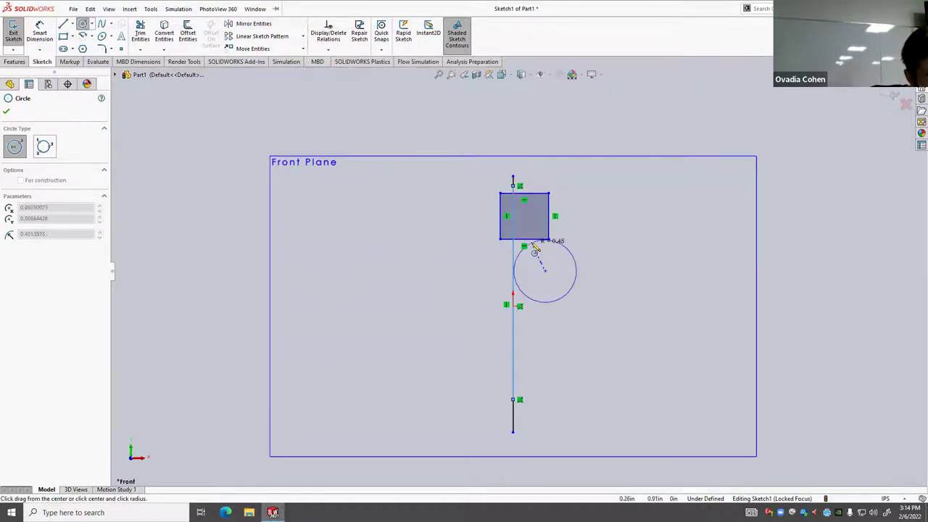
key(Escape)
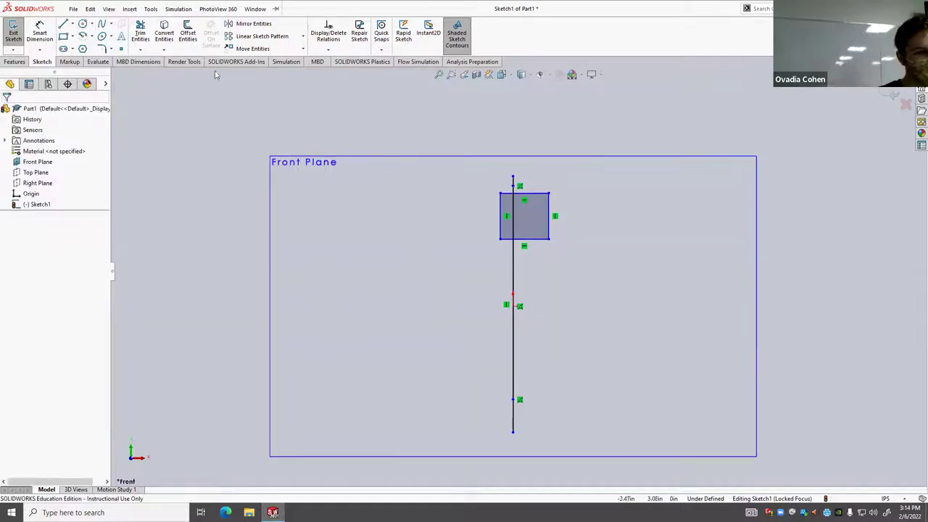
click(83, 25)
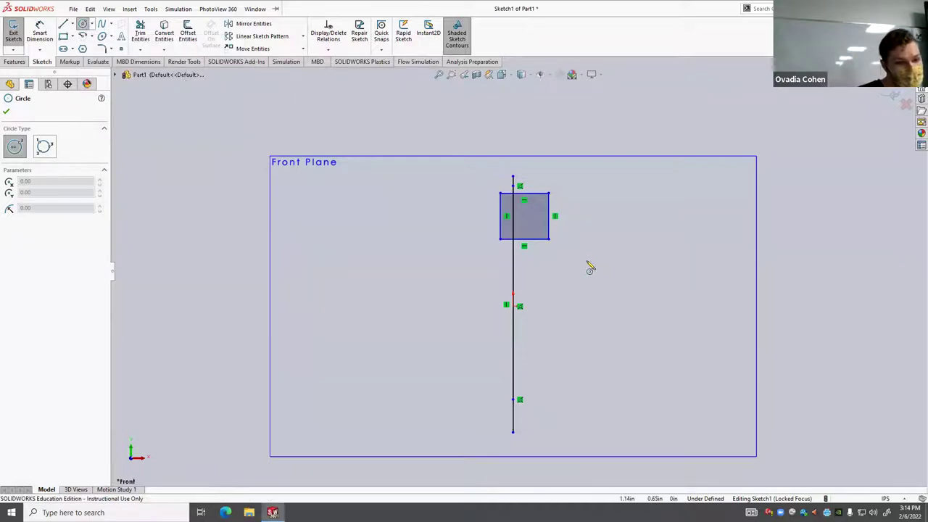
click(555, 258)
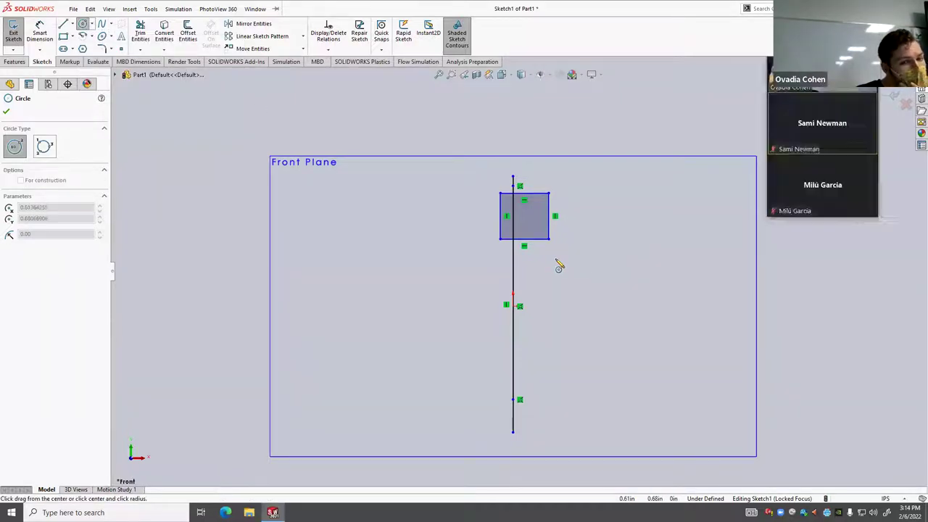
click(539, 234)
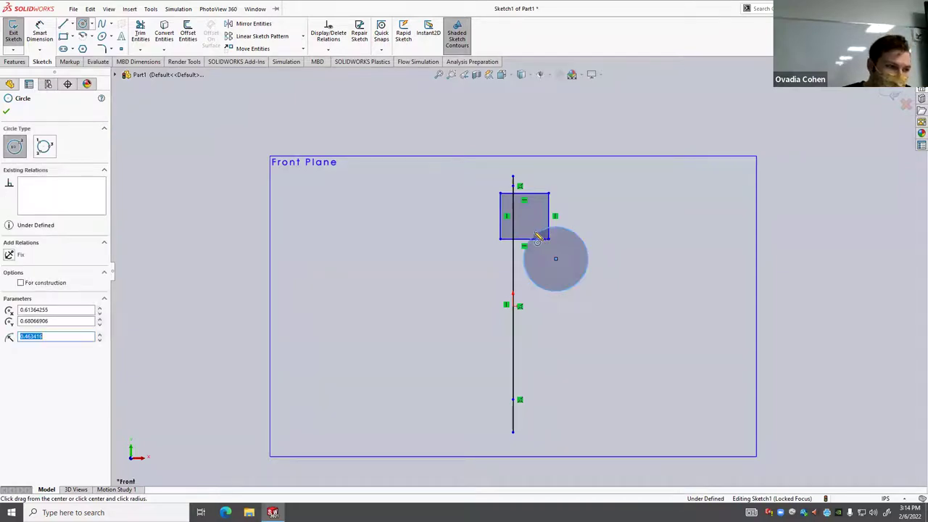
Close the Circle PropertyManager to return to the FeatureManager tree.
click(6, 110)
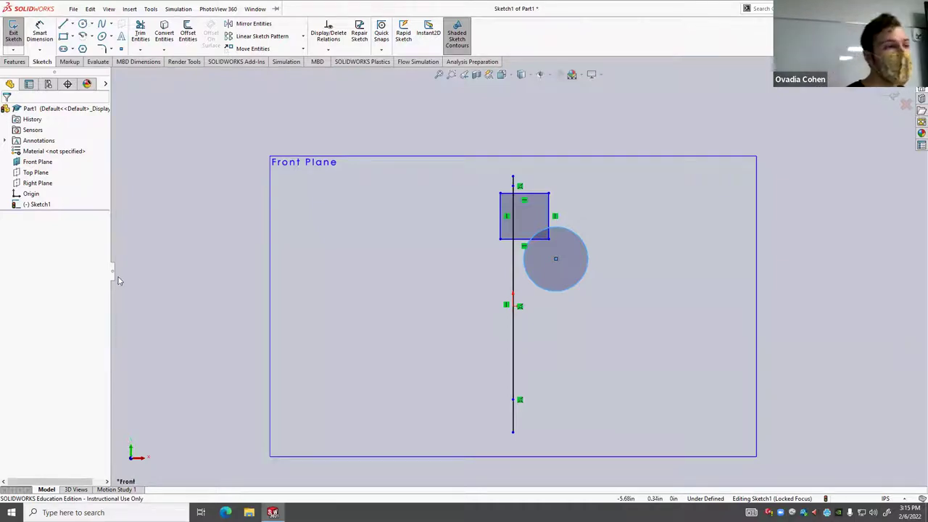
Sketch a tall rectangle straddling the vertical line below the circle.
click(140, 34)
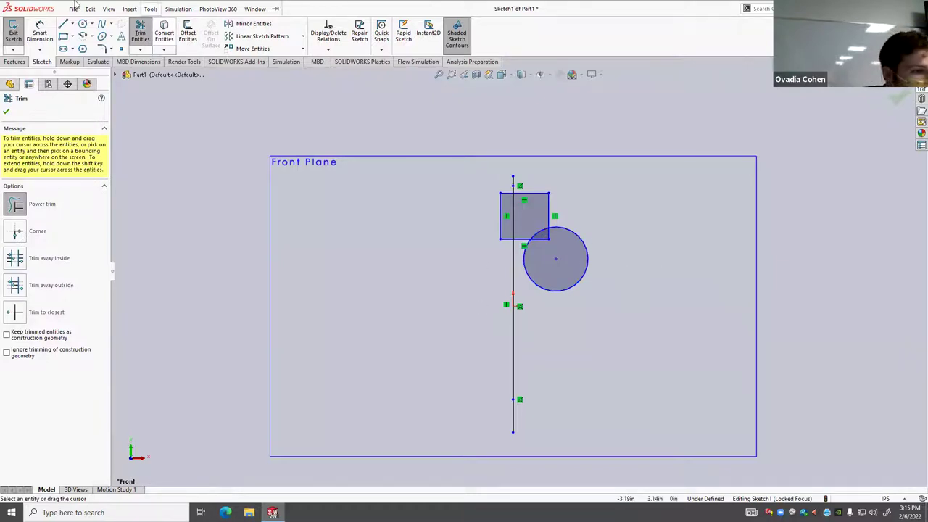
click(151, 9)
click(64, 38)
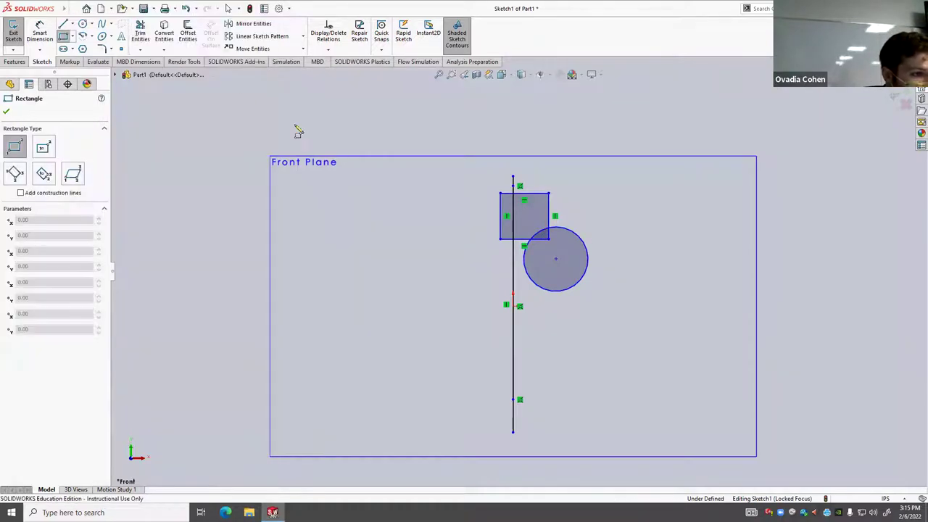
click(463, 258)
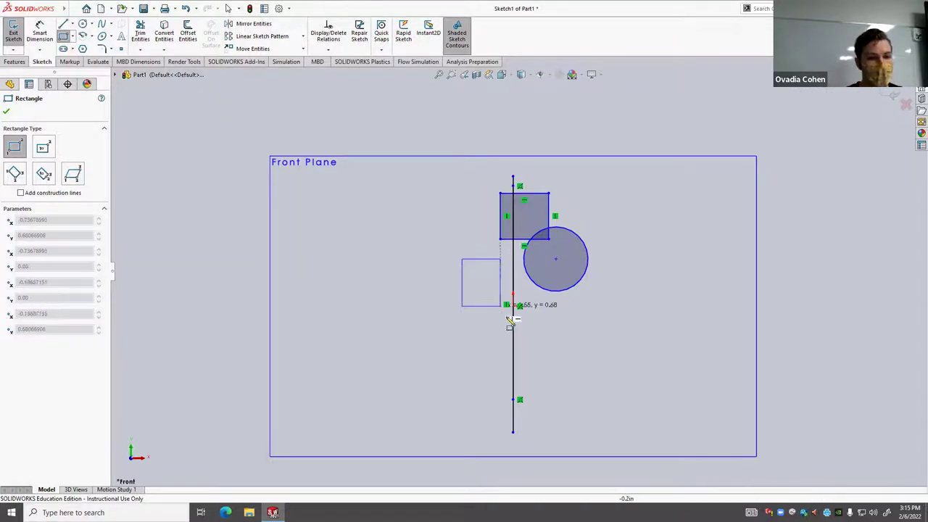
click(556, 391)
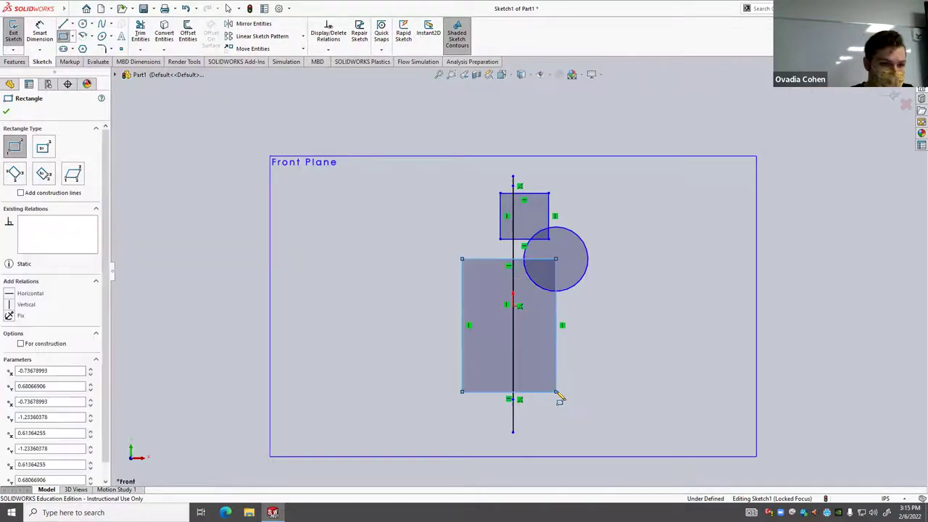
Add a small circle centred on the axis at the tall rectangle's bottom edge.
click(83, 23)
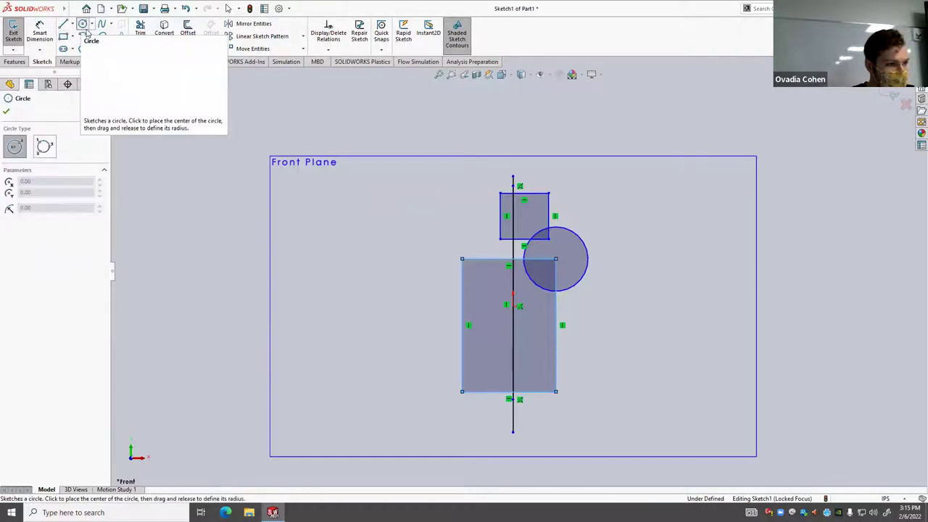
click(513, 399)
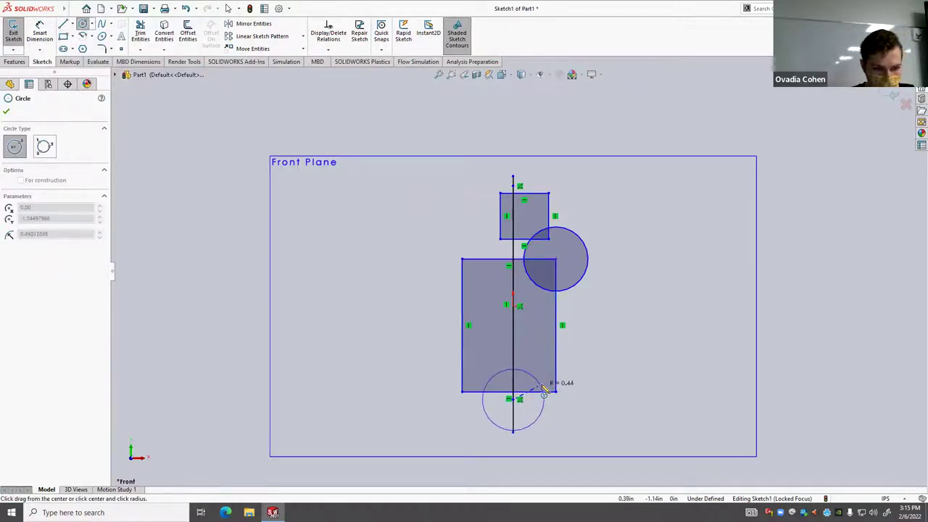
click(525, 410)
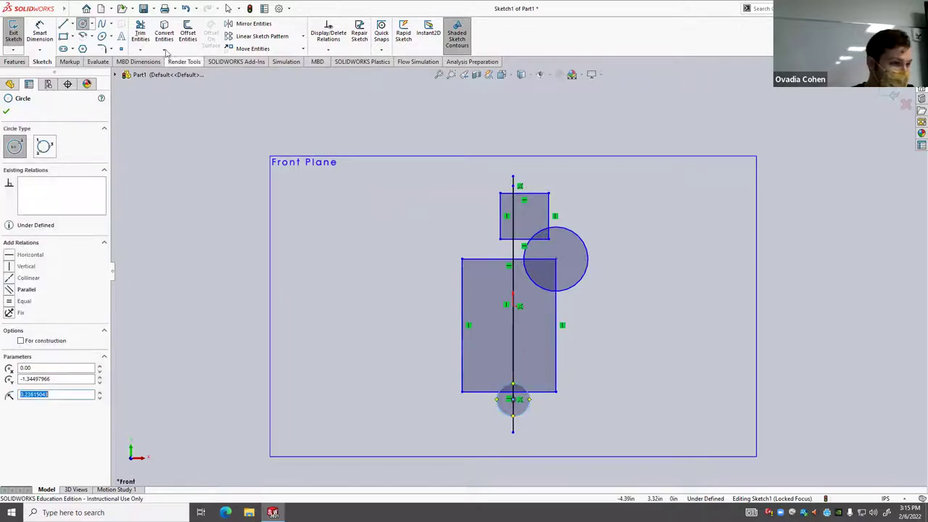
Power-trim the rectangles' edges and the circles' arcs on both sides of the axis.
click(142, 34)
scroll(522, 217, down, 8)
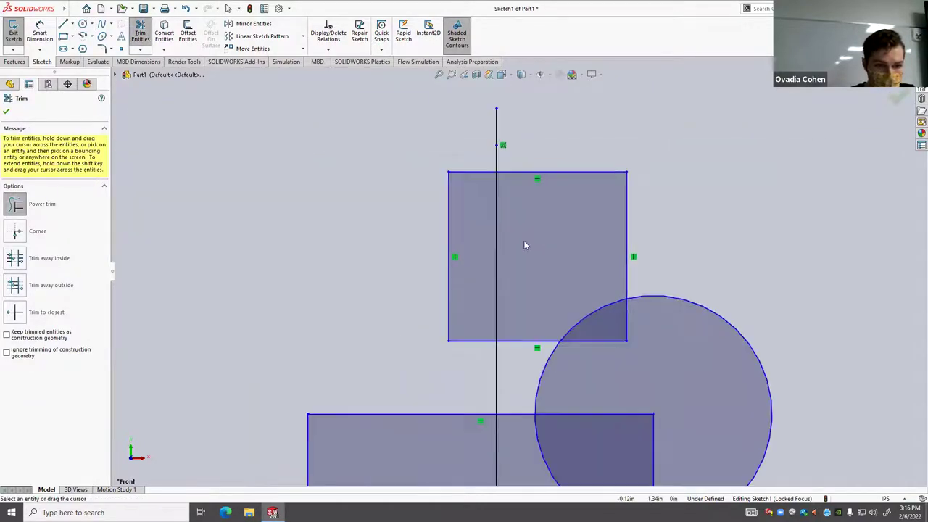
mouse_move(453, 135)
mouse_down()
mouse_move(397, 256)
mouse_move(448, 316)
mouse_move(457, 388)
mouse_up()
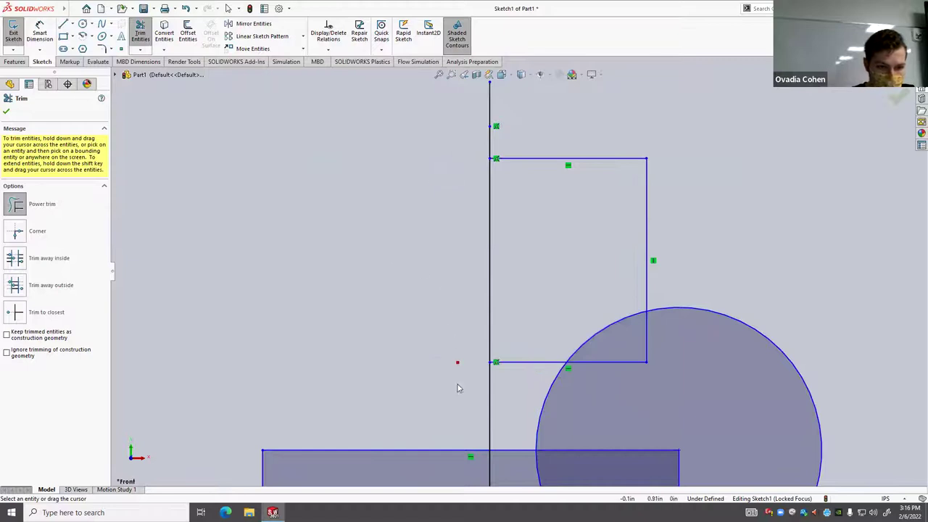
mouse_move(535, 362)
mouse_down()
mouse_move(555, 332)
mouse_move(585, 327)
mouse_move(616, 345)
mouse_move(619, 329)
mouse_move(731, 297)
mouse_move(745, 356)
mouse_up()
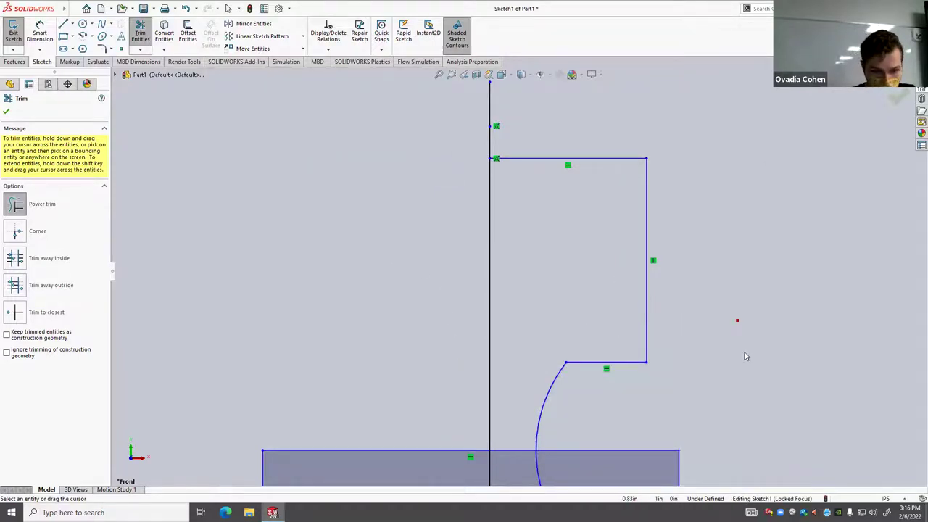
scroll(710, 345, up, 5)
scroll(553, 321, down, 4)
mouse_move(507, 284)
mouse_down()
mouse_move(541, 311)
mouse_move(571, 313)
mouse_up()
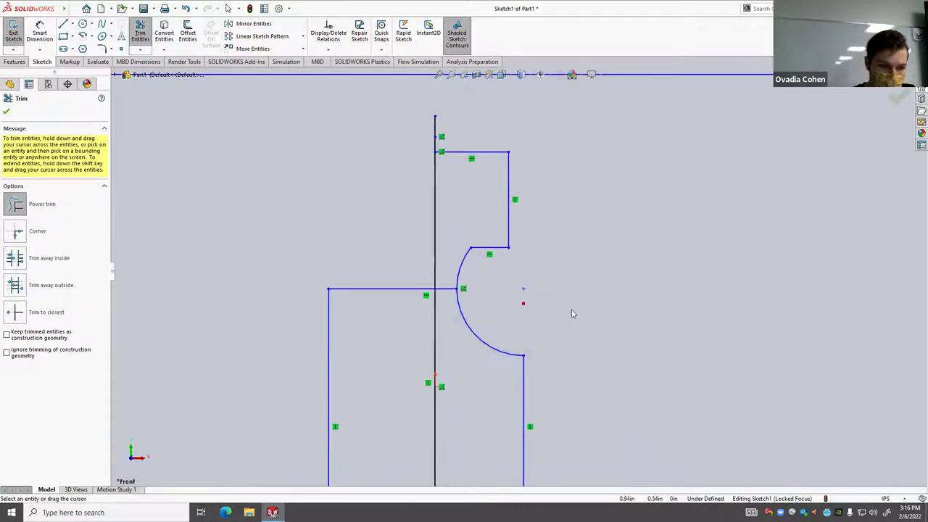
drag(382, 292, 279, 344)
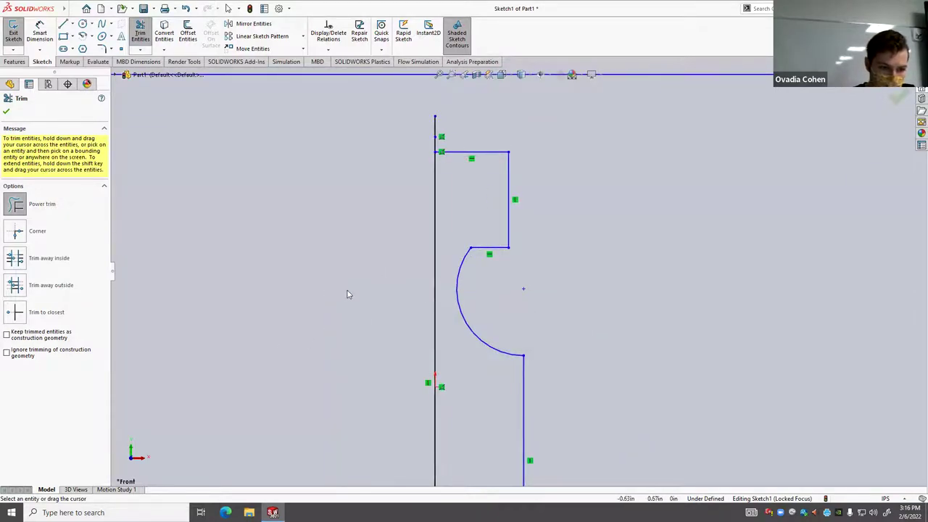
scroll(573, 291, up, 3)
scroll(467, 324, down, 6)
mouse_move(426, 248)
mouse_down()
mouse_move(544, 361)
mouse_move(356, 302)
mouse_move(245, 306)
mouse_move(221, 331)
mouse_move(309, 272)
mouse_move(281, 218)
mouse_move(233, 268)
mouse_move(271, 290)
mouse_up()
Trim the remaining cap outline segments until only the vertical centre line is left.
scroll(312, 311, up, 6)
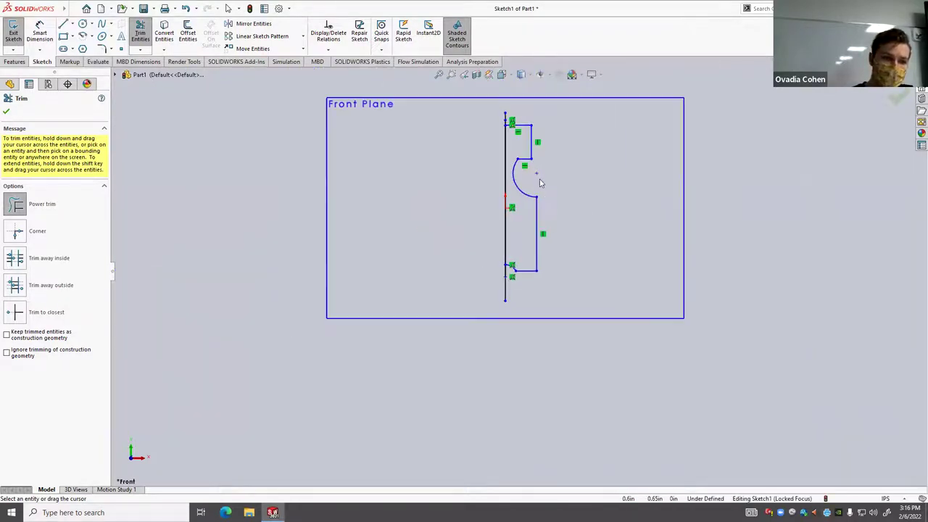
scroll(539, 183, down, 4)
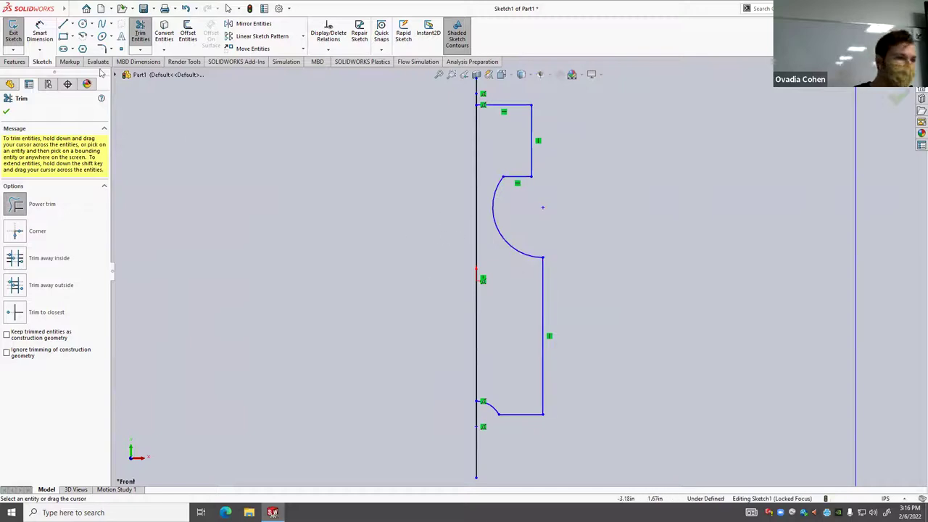
scroll(426, 126, up, 2)
scroll(435, 159, down, 7)
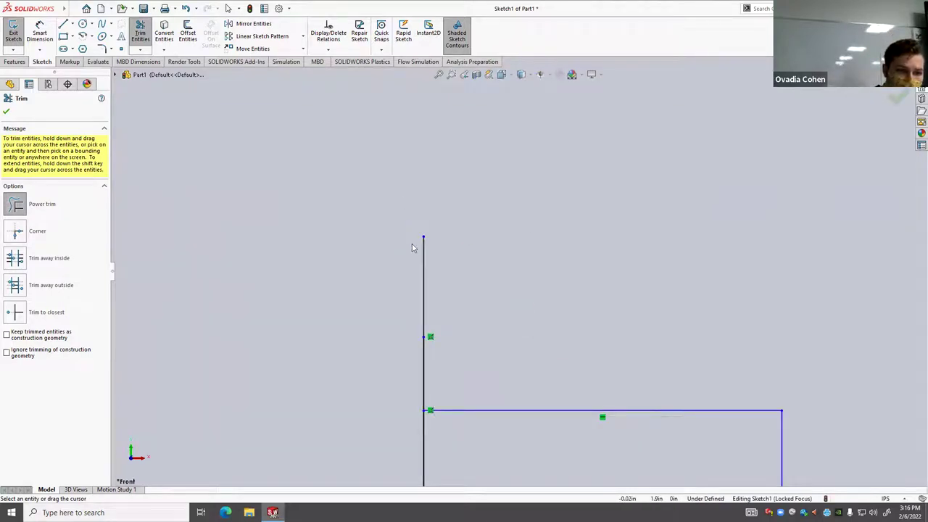
scroll(514, 275, up, 3)
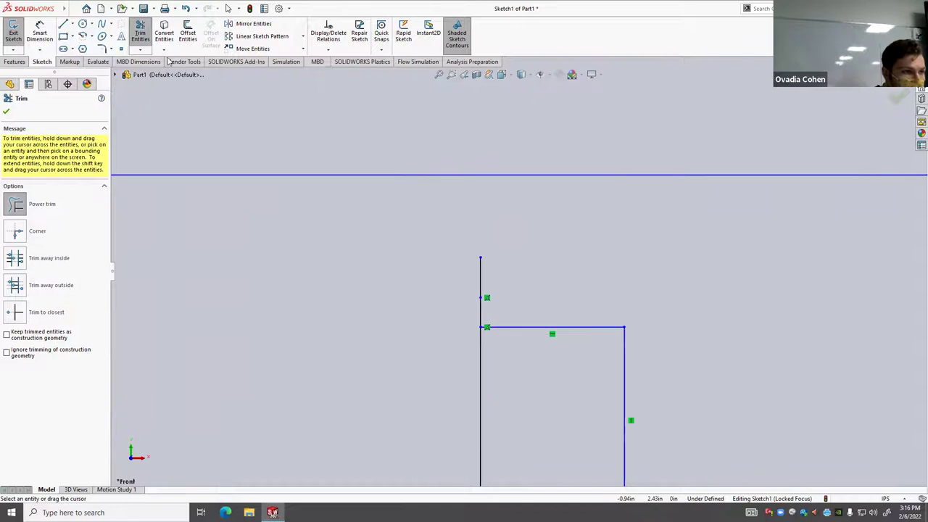
click(83, 24)
scroll(590, 207, up, 5)
scroll(576, 303, down, 5)
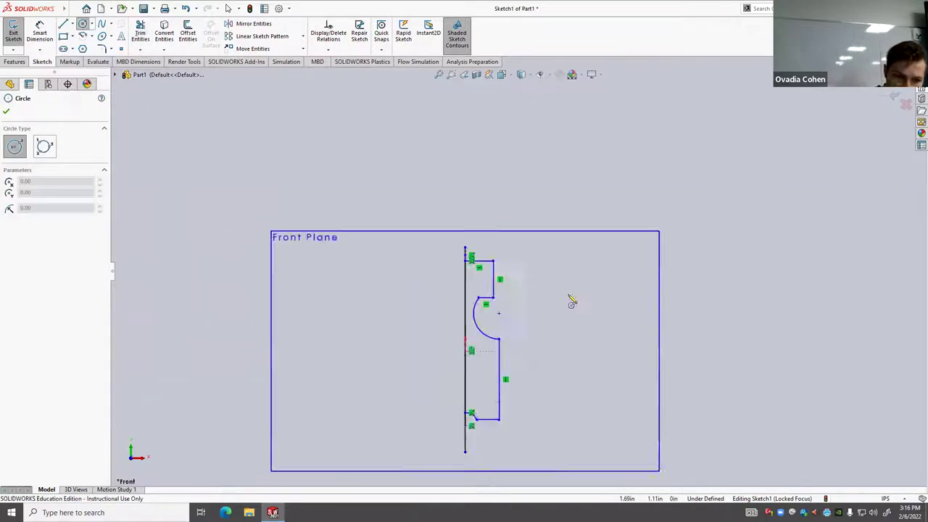
click(64, 36)
scroll(440, 182, up, 3)
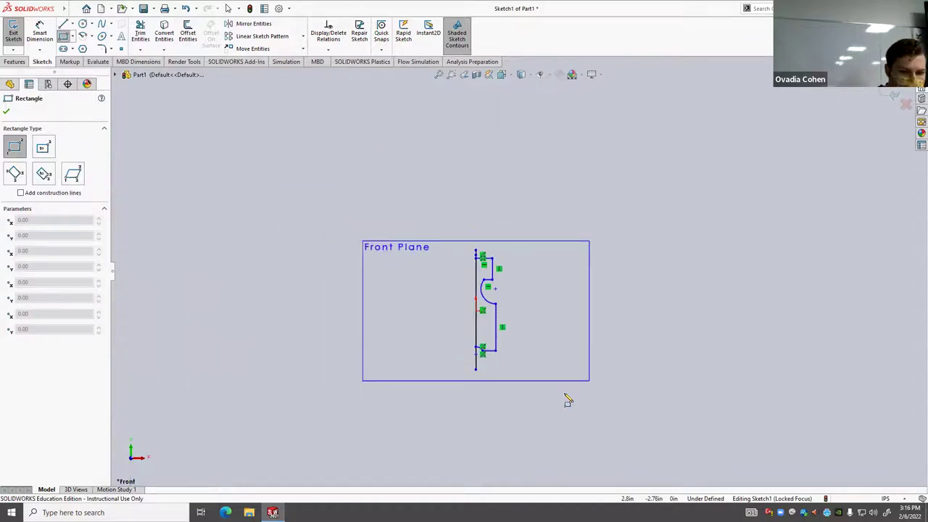
scroll(568, 401, down, 3)
click(140, 33)
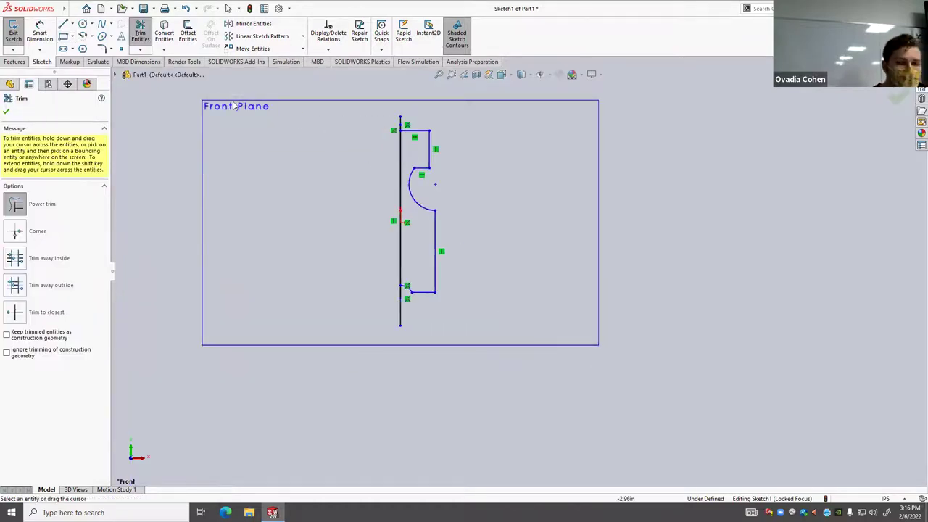
scroll(543, 290, down, 4)
mouse_move(256, 311)
mouse_down()
mouse_move(275, 280)
mouse_move(305, 270)
mouse_move(252, 296)
mouse_move(323, 280)
mouse_up()
scroll(428, 236, up, 5)
scroll(449, 218, down, 4)
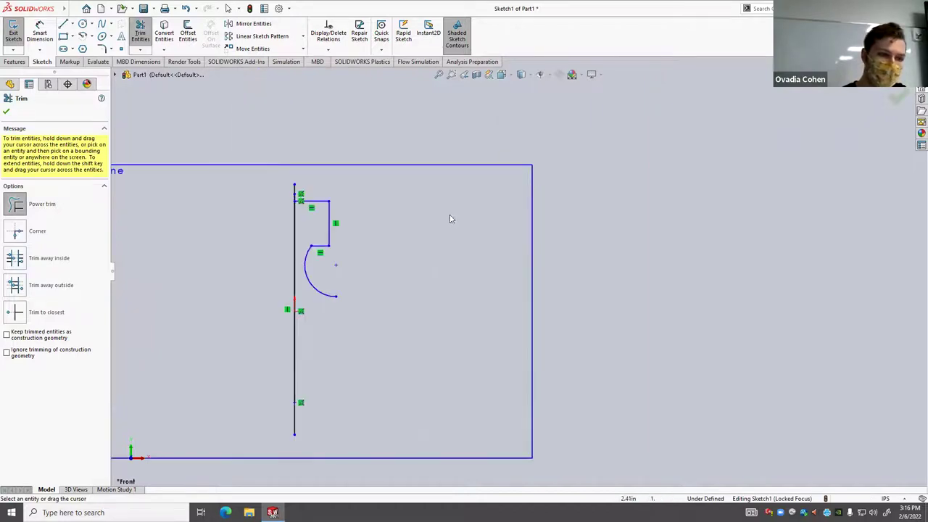
scroll(336, 195, down, 3)
drag(333, 341, 307, 186)
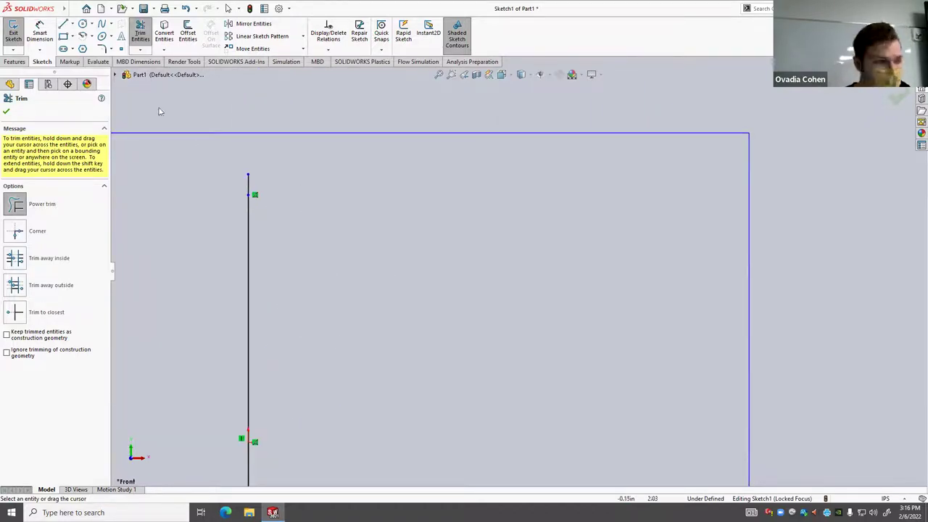
Sketch a small corner rectangle beside the top of the centre line.
click(63, 40)
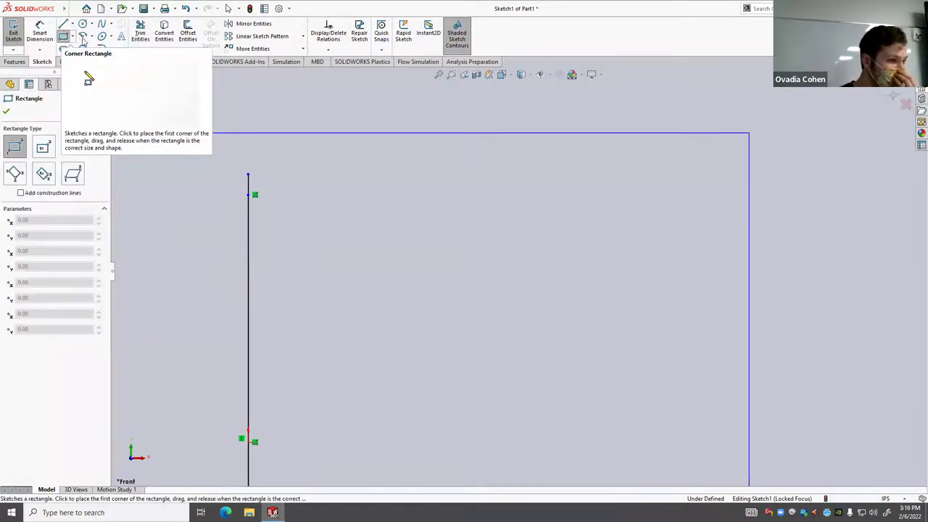
click(230, 205)
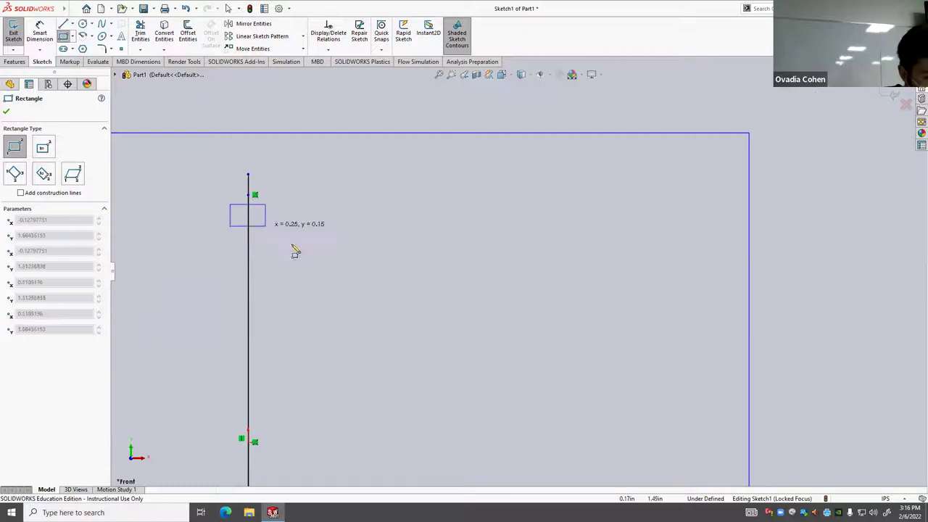
click(333, 264)
click(73, 9)
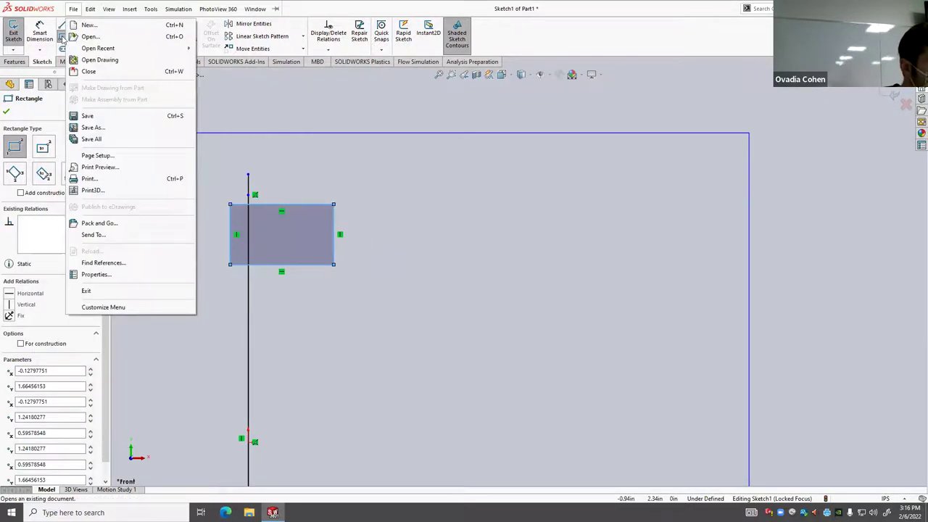
key(Escape)
key(Escape)
Draw a six-point S-curved spline from the rectangle's corner down to the bottom as the bottle side.
click(101, 24)
scroll(520, 271, up, 3)
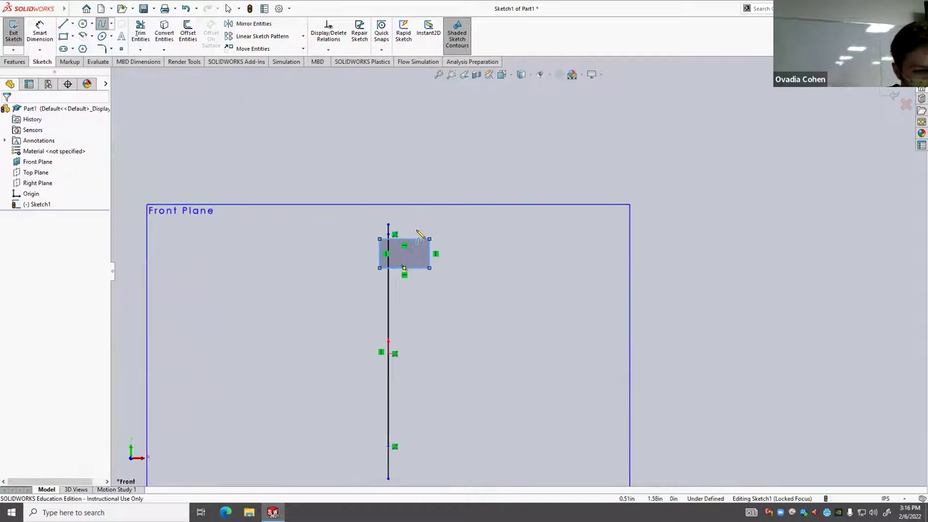
scroll(478, 314, down, 2)
click(415, 150)
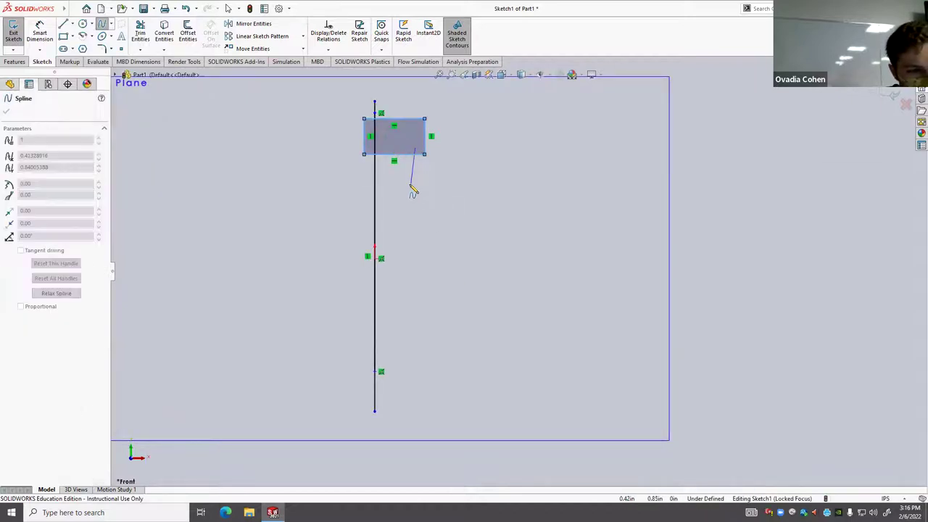
click(405, 181)
click(429, 216)
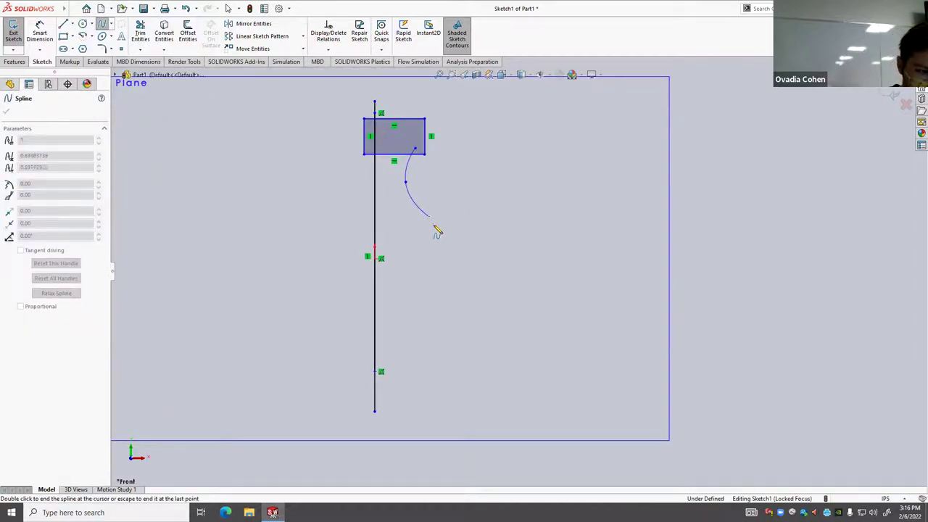
click(443, 251)
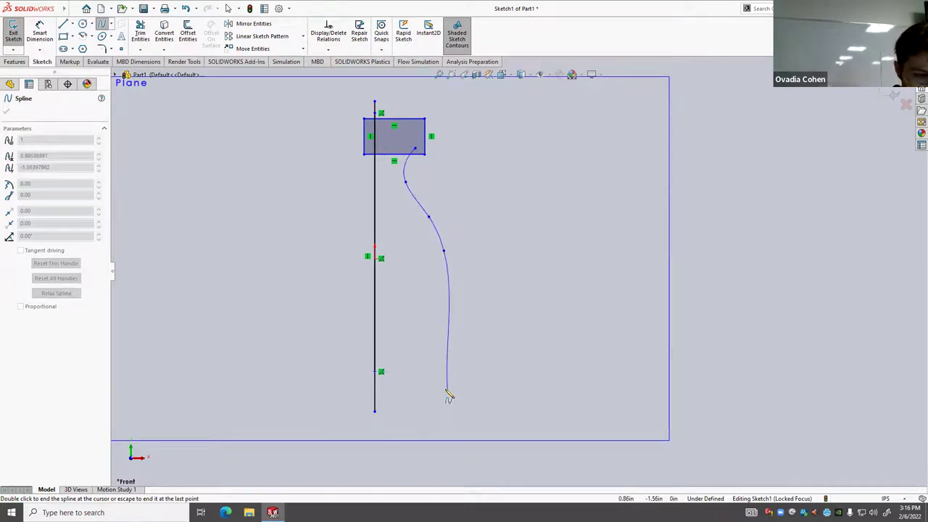
click(439, 358)
click(450, 411)
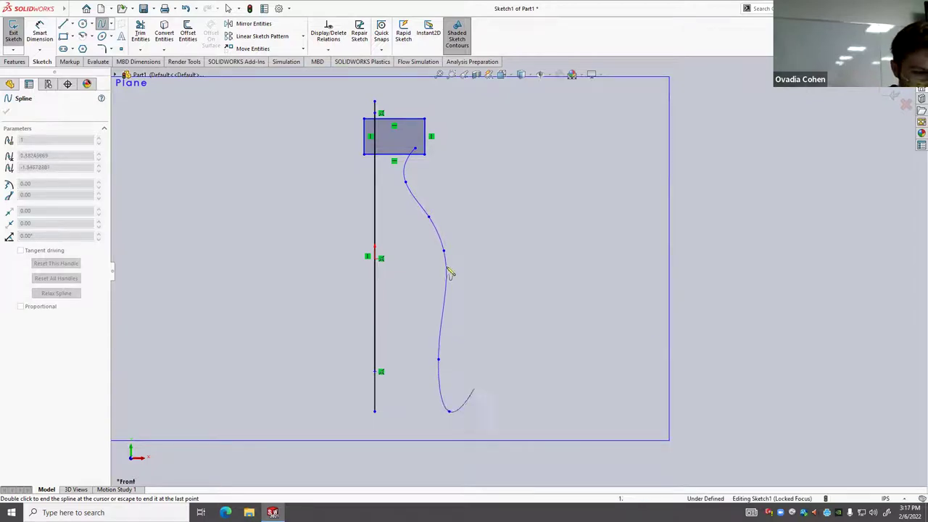
click(63, 35)
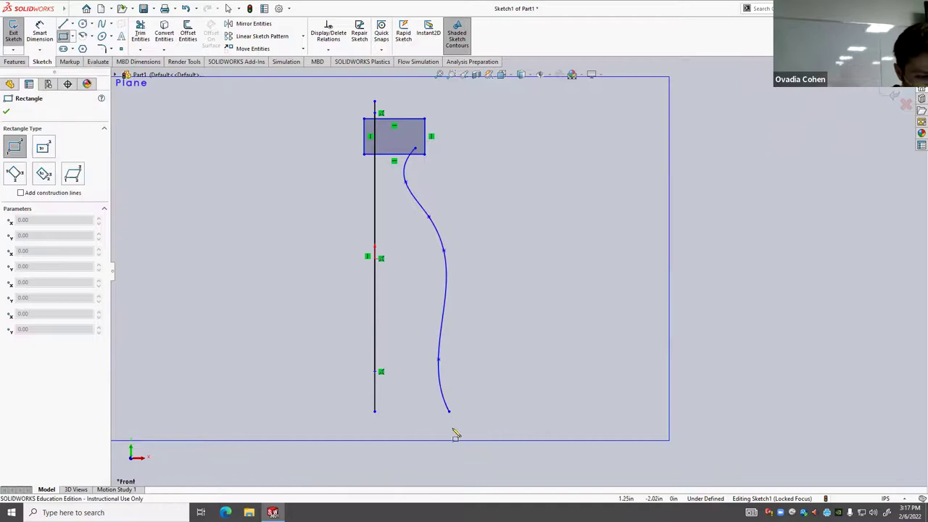
Add a base rectangle at the bottom and trim its excess edges and the spline tail.
click(357, 421)
click(477, 396)
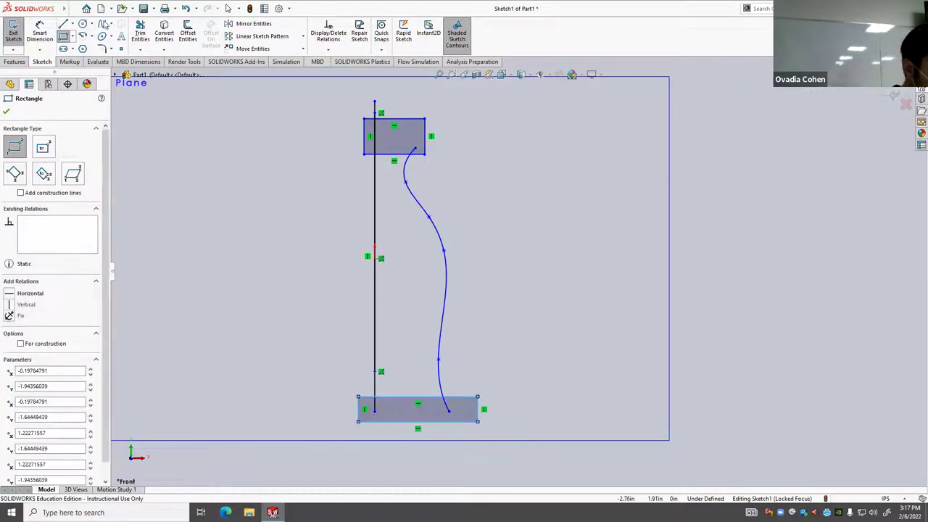
click(140, 34)
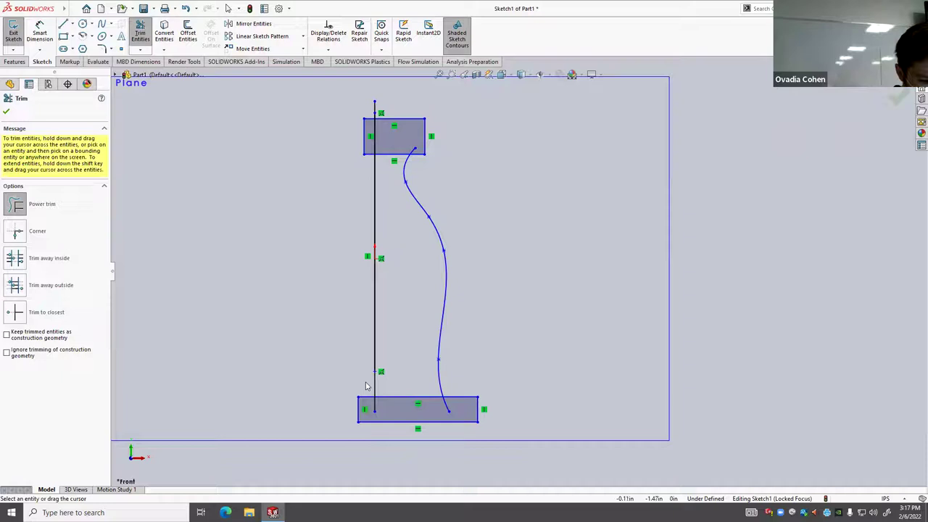
drag(368, 385, 352, 435)
drag(428, 429, 480, 396)
Trim the top rectangle's bottom edge inside the profile and fit the sketch in view.
scroll(407, 105, down, 5)
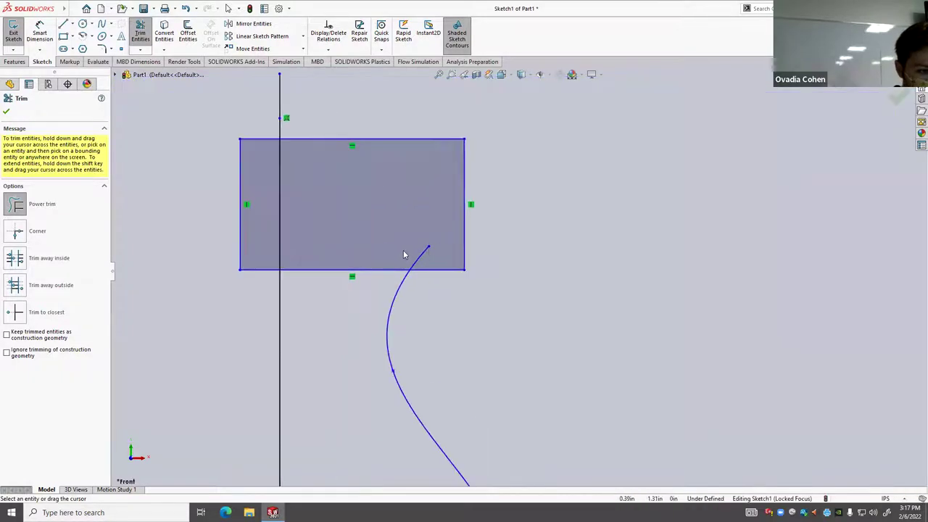
mouse_move(363, 254)
mouse_down()
mouse_move(328, 282)
mouse_move(227, 257)
mouse_move(236, 278)
mouse_move(247, 264)
mouse_move(233, 148)
mouse_move(247, 122)
mouse_move(240, 151)
mouse_up()
key(f)
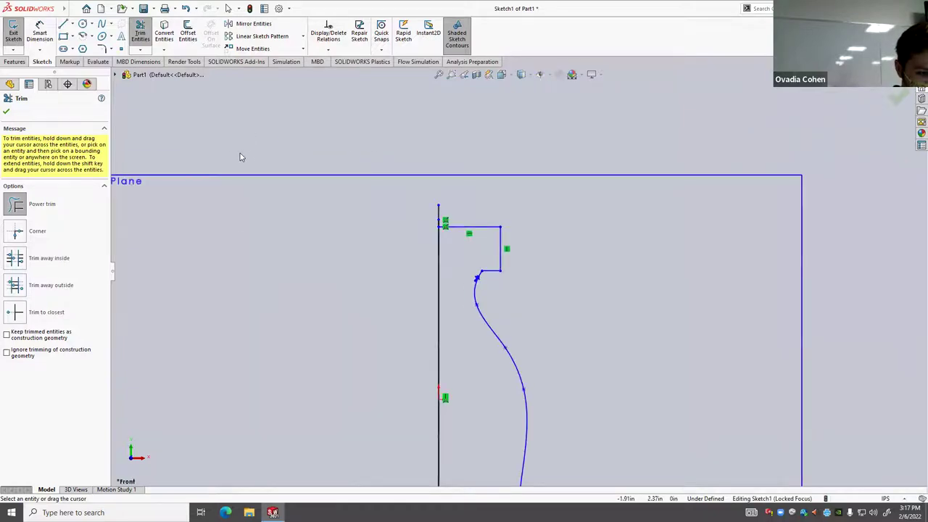
scroll(569, 375, down, 3)
scroll(569, 376, down, 1)
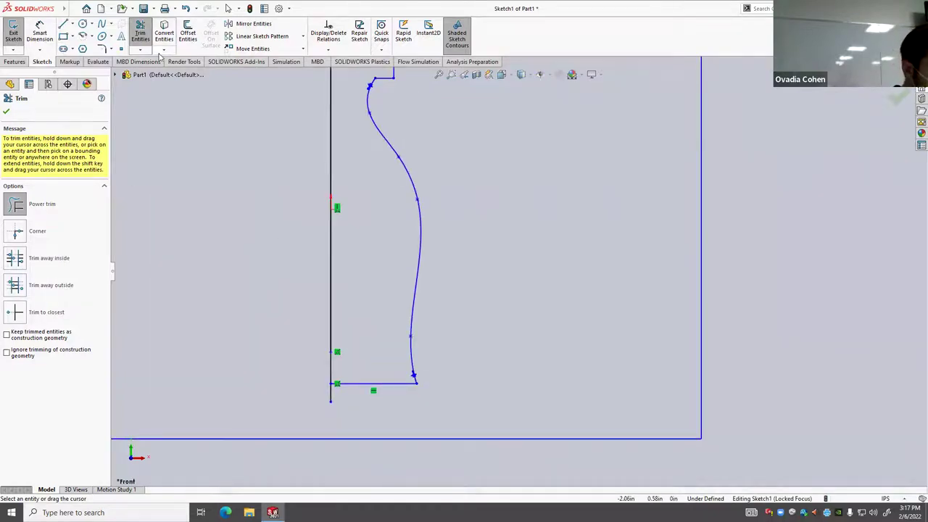
click(105, 48)
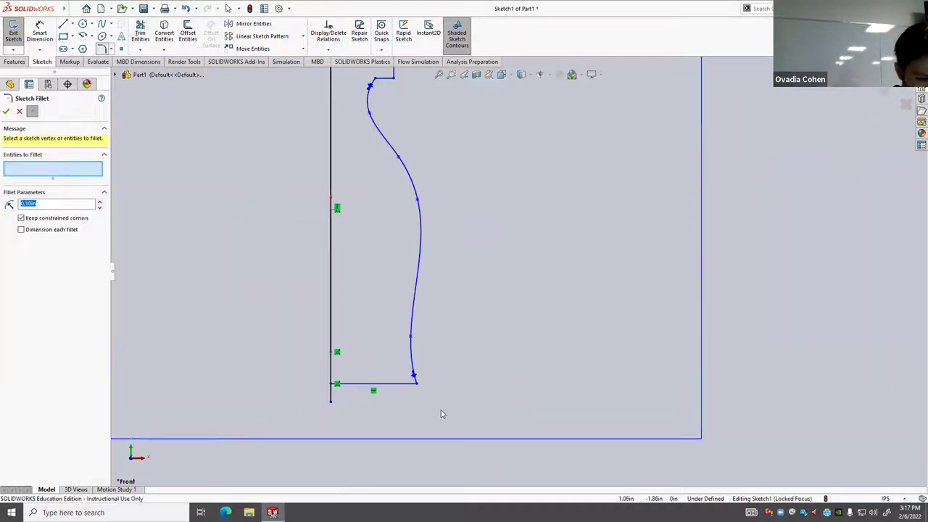
Fillet the corner where the S-curved side meets the flat base at 0.10 in.
click(414, 382)
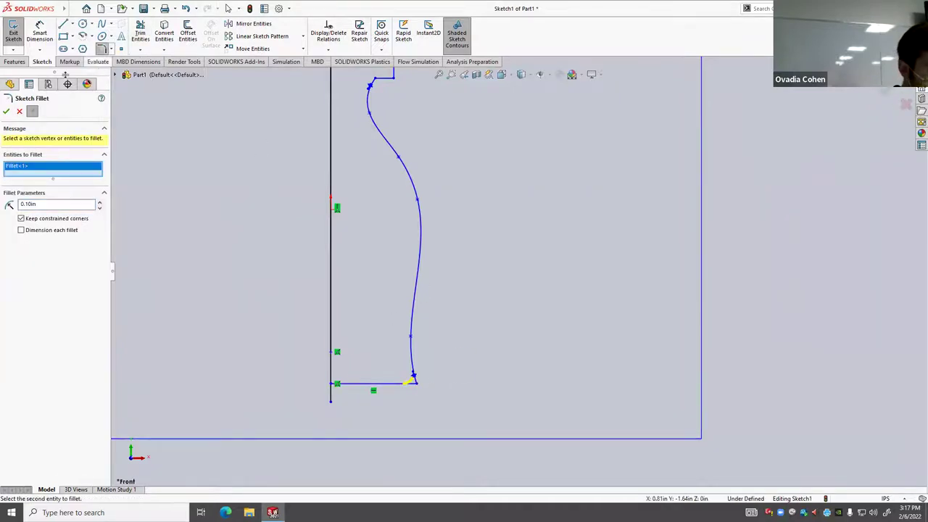
key(Return)
scroll(481, 198, up, 3)
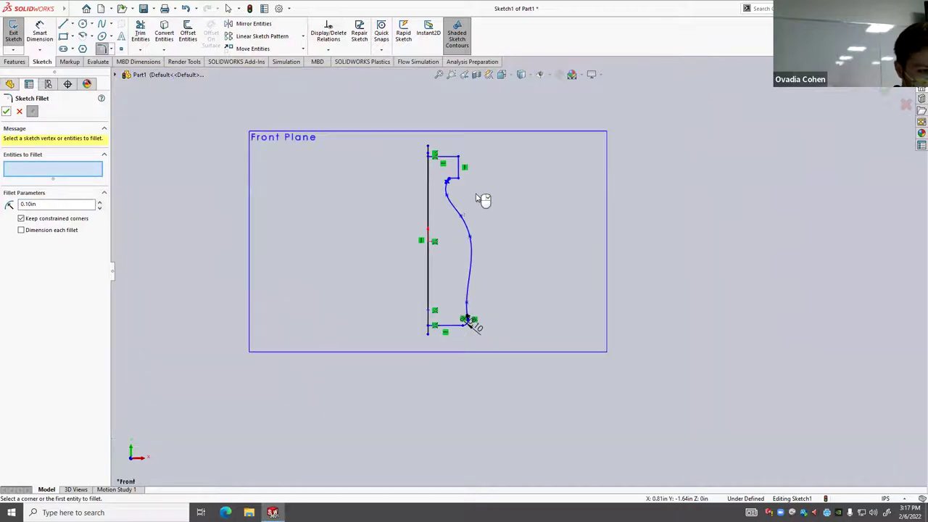
scroll(480, 198, down, 5)
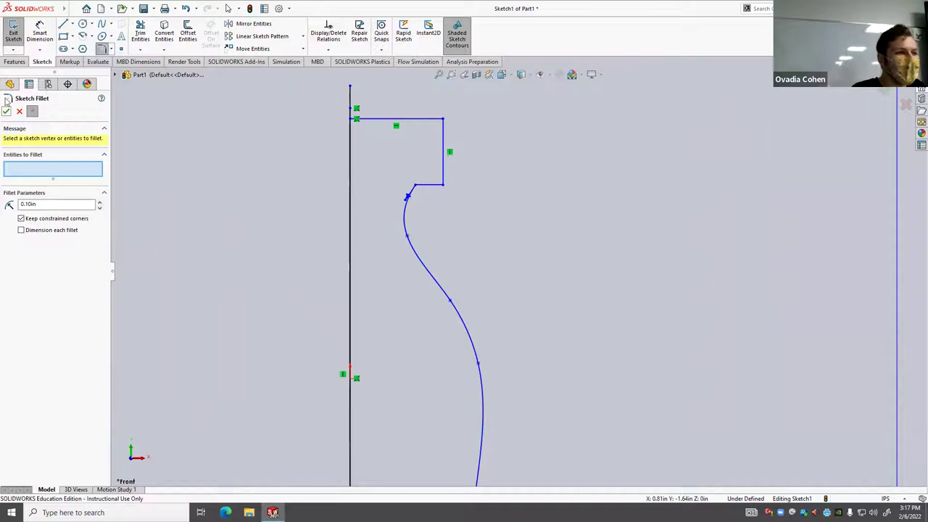
scroll(461, 283, up, 3)
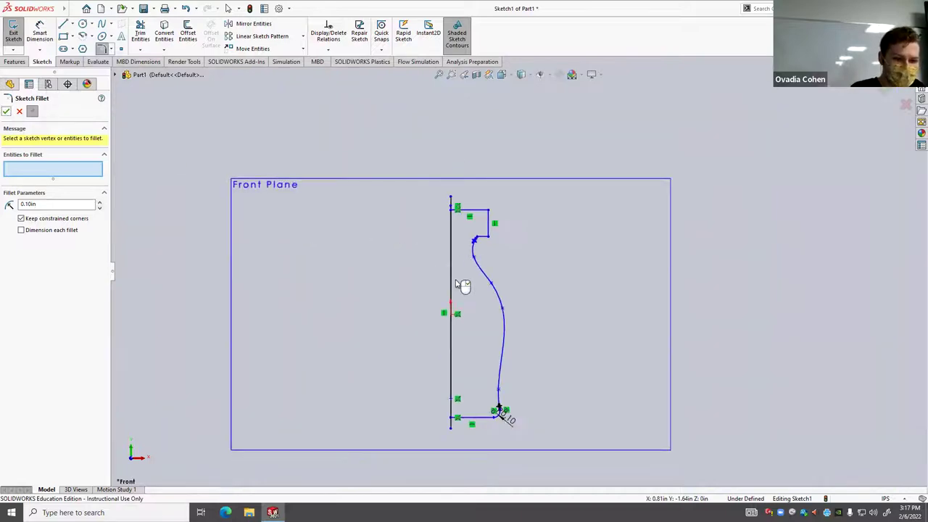
scroll(538, 424, down, 2)
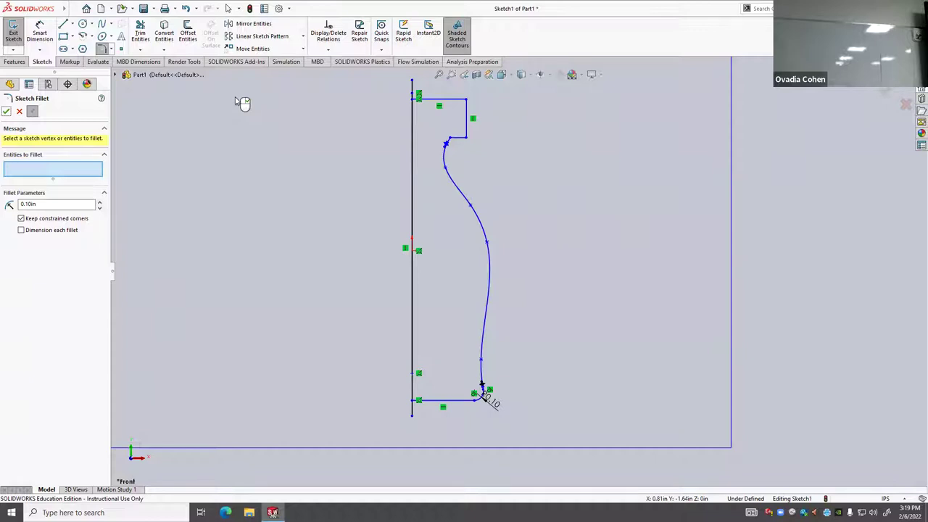
Power-trim the centre-line stubs above and below the profile, then start a 0.10 in sketch fillet.
click(140, 33)
click(412, 93)
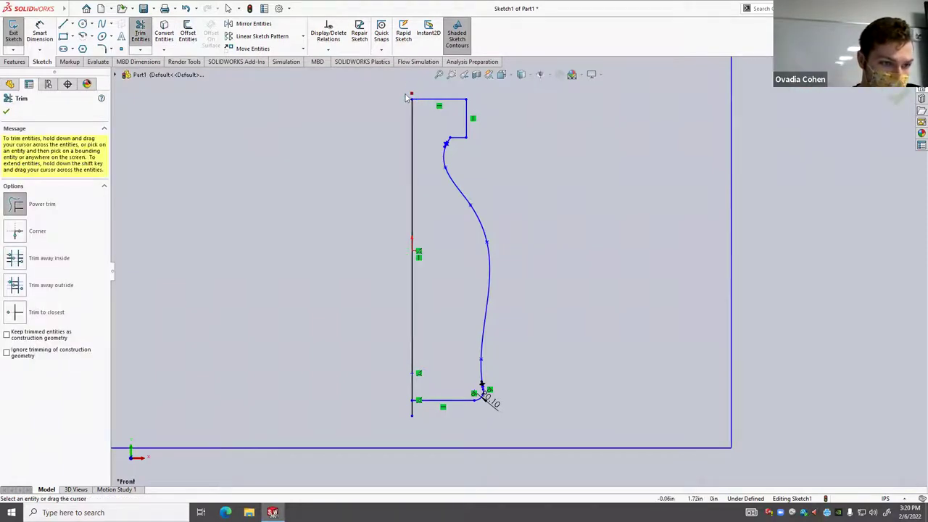
click(412, 410)
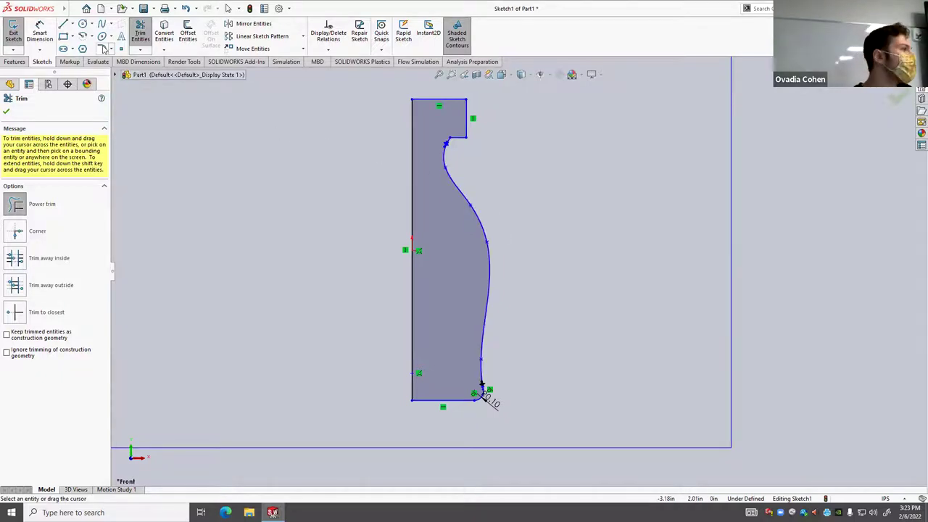
click(104, 49)
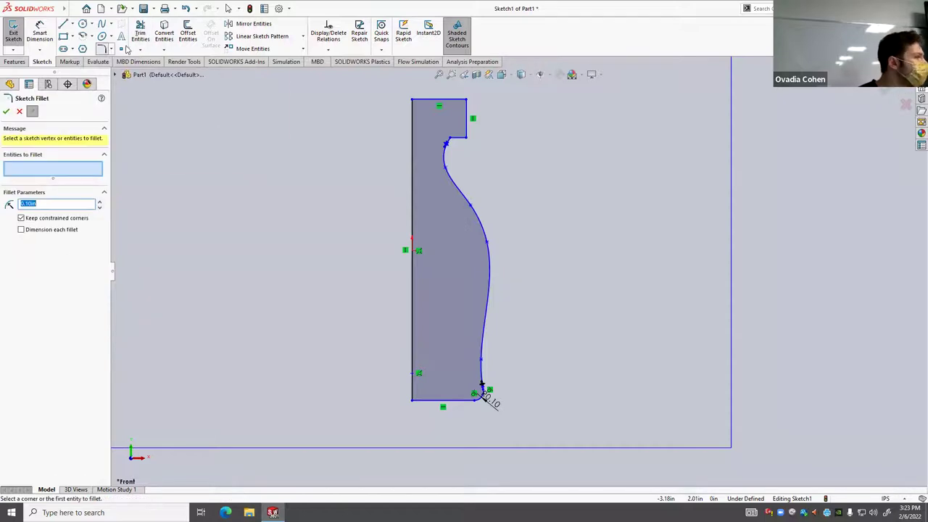
Fillet the neck corner under the cap at 0.10 in and close Sketch Fillet.
click(449, 140)
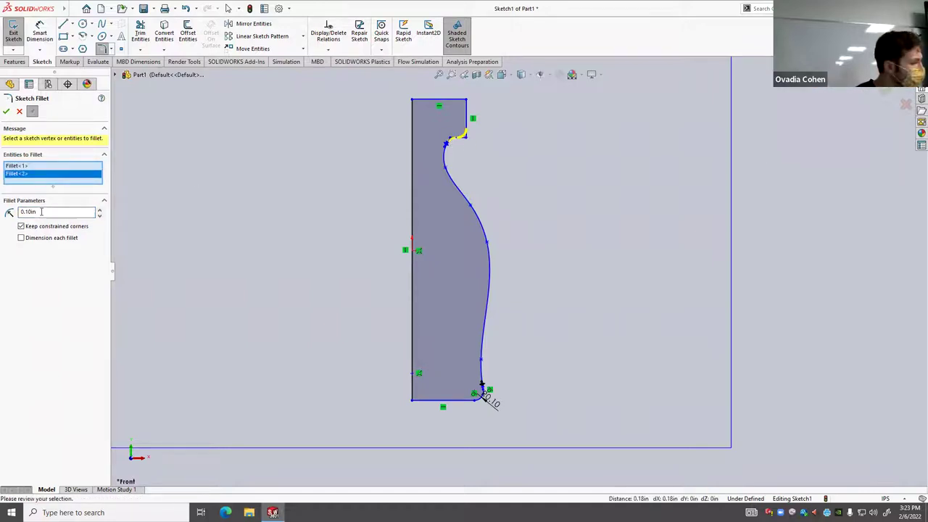
click(6, 111)
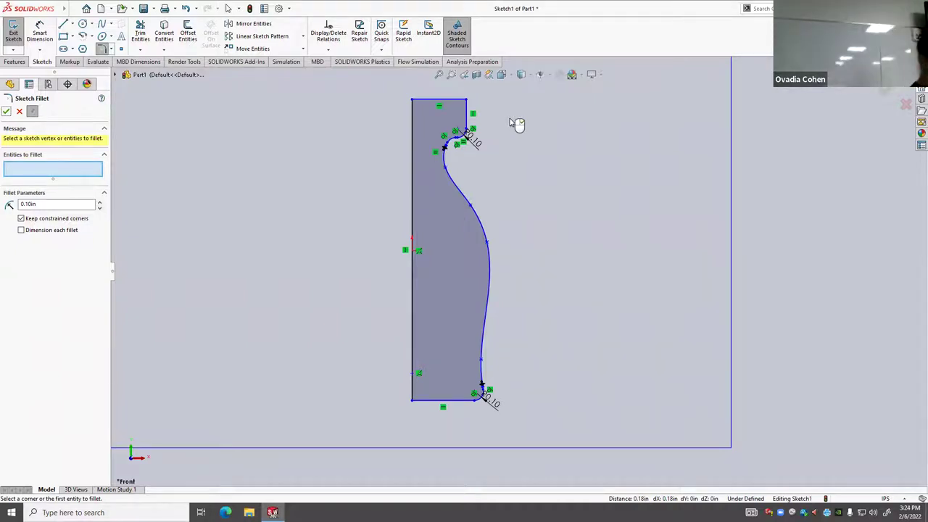
click(6, 111)
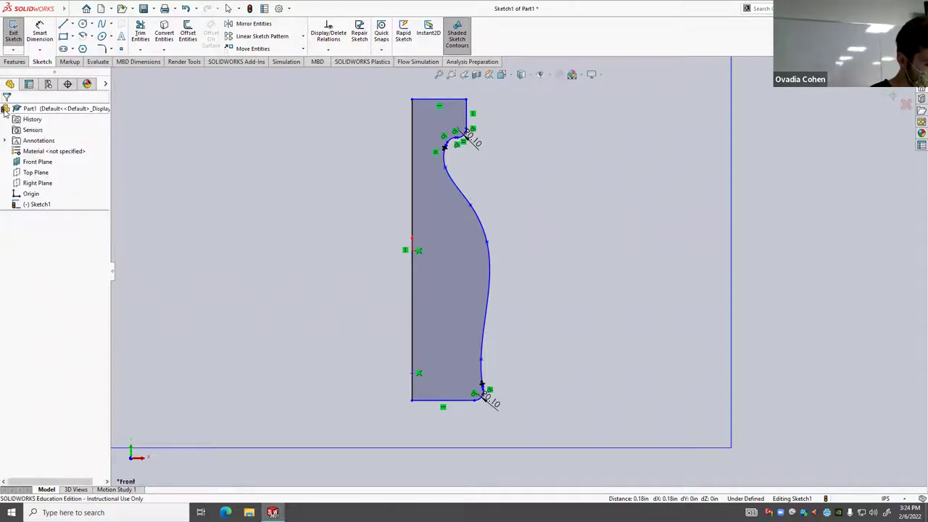
right_click(34, 208)
key(Escape)
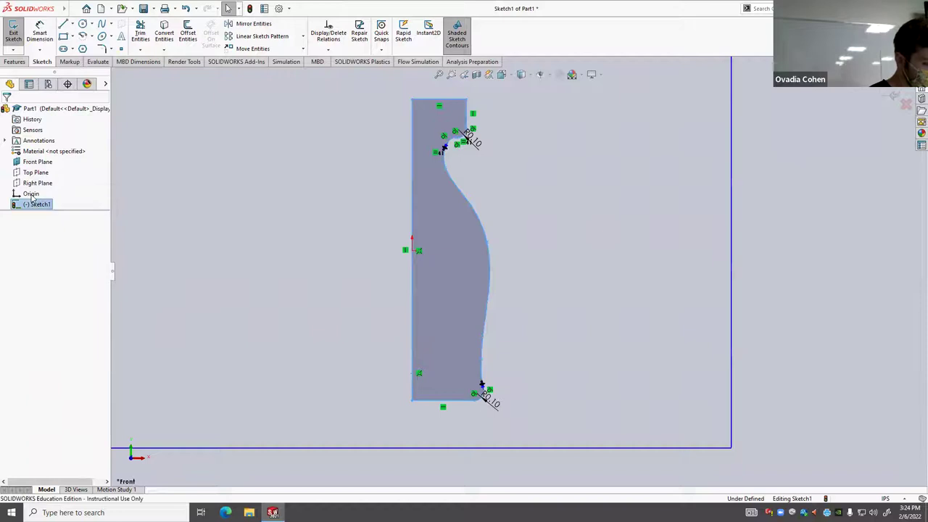
click(40, 204)
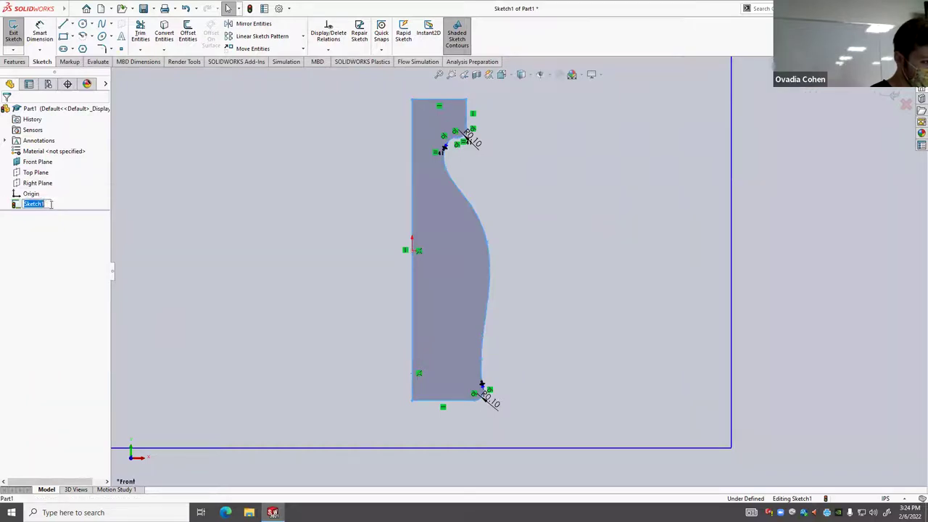
click(84, 207)
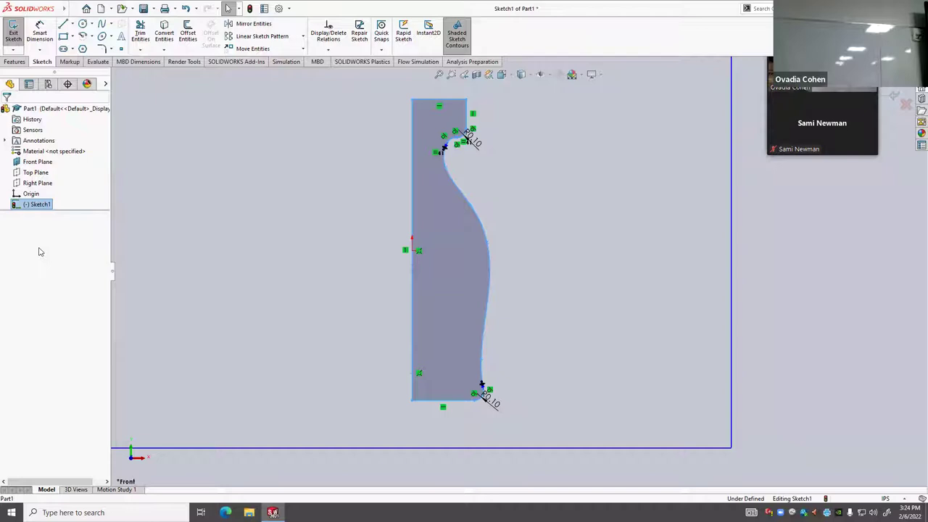
mouse_move(63, 9)
click(129, 9)
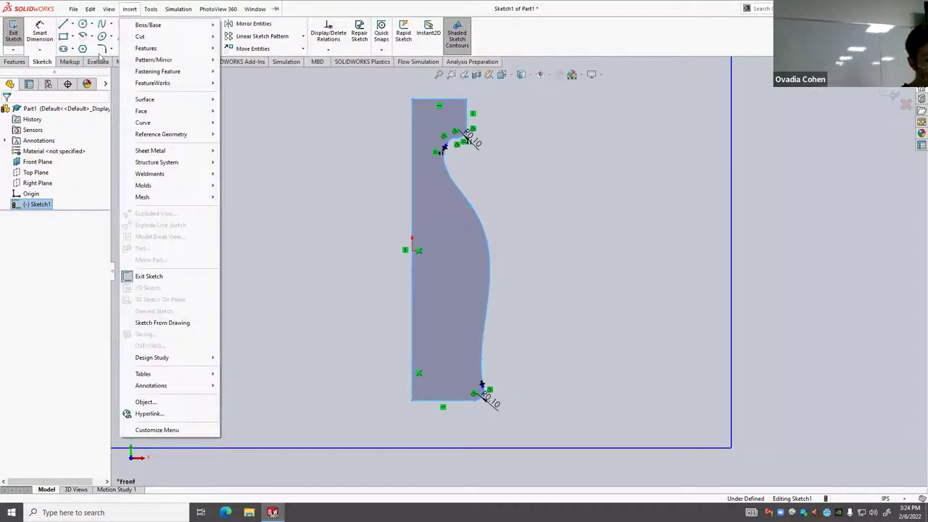
click(254, 8)
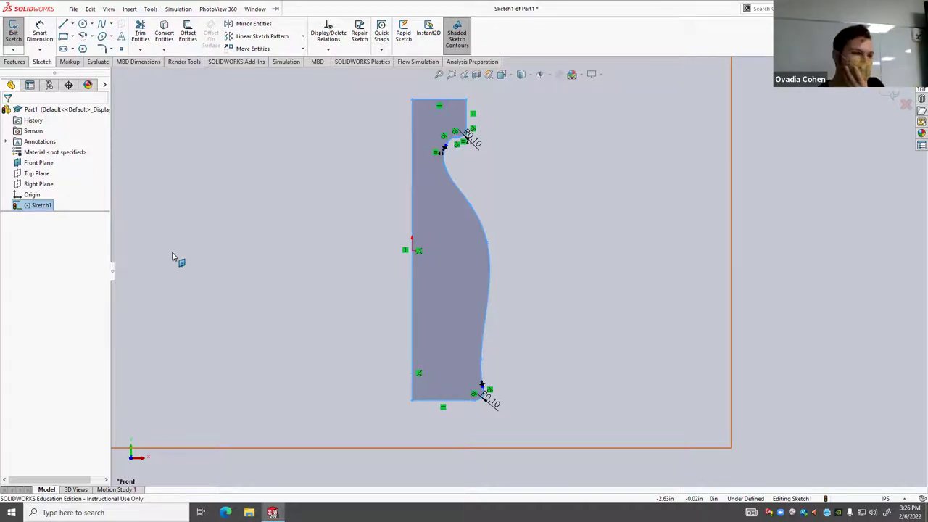
Set up a revolve with the bottle profile as the contour and its left edge as the axis.
click(14, 62)
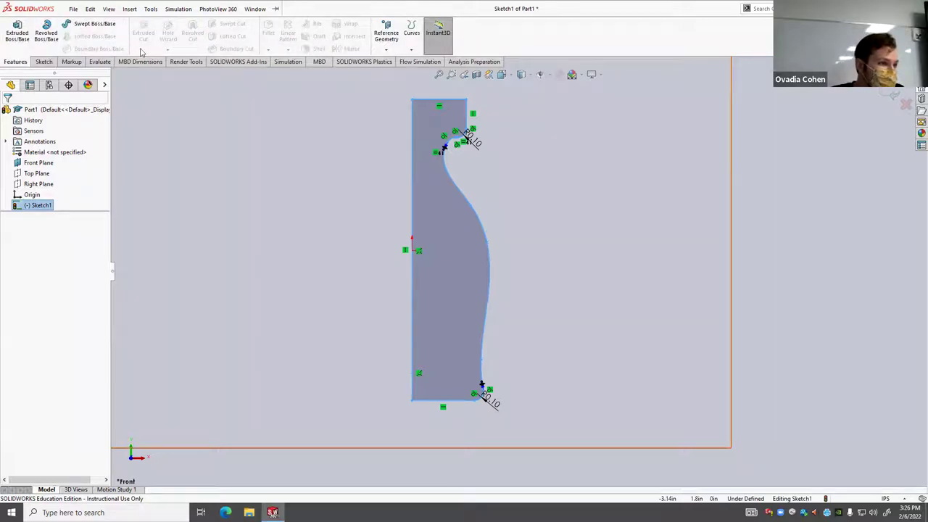
click(42, 42)
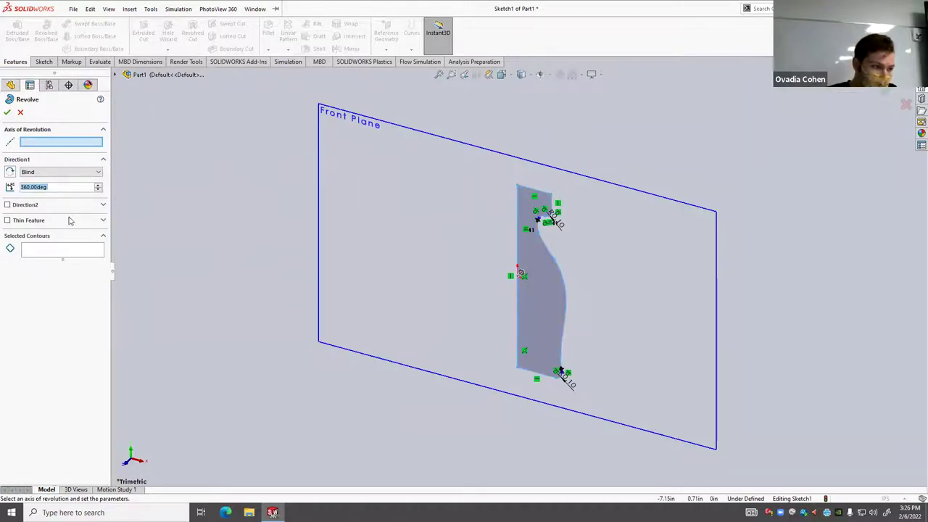
click(58, 250)
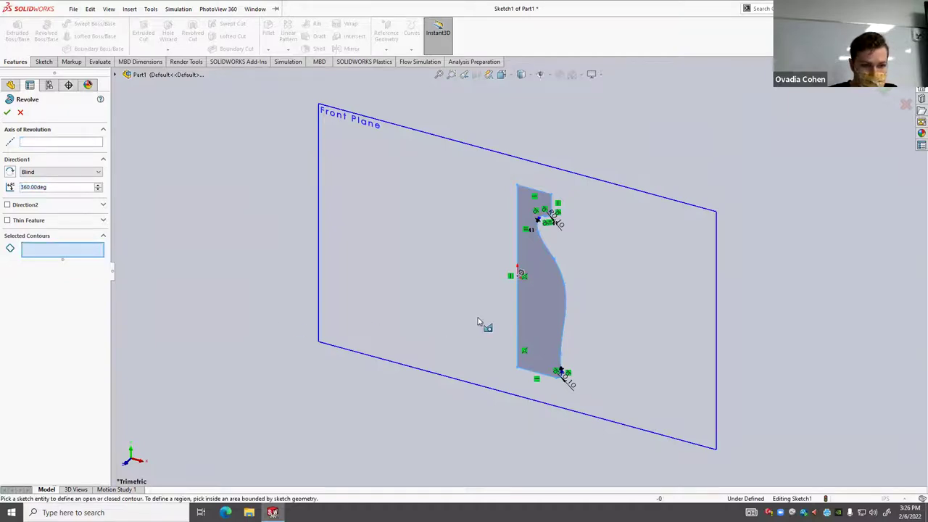
click(552, 310)
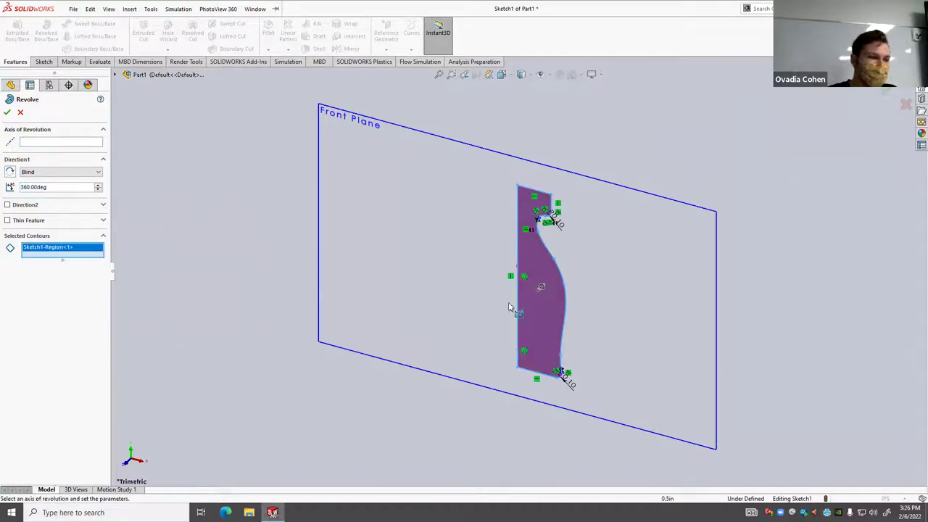
scroll(419, 271, down, 2)
scroll(606, 300, up, 5)
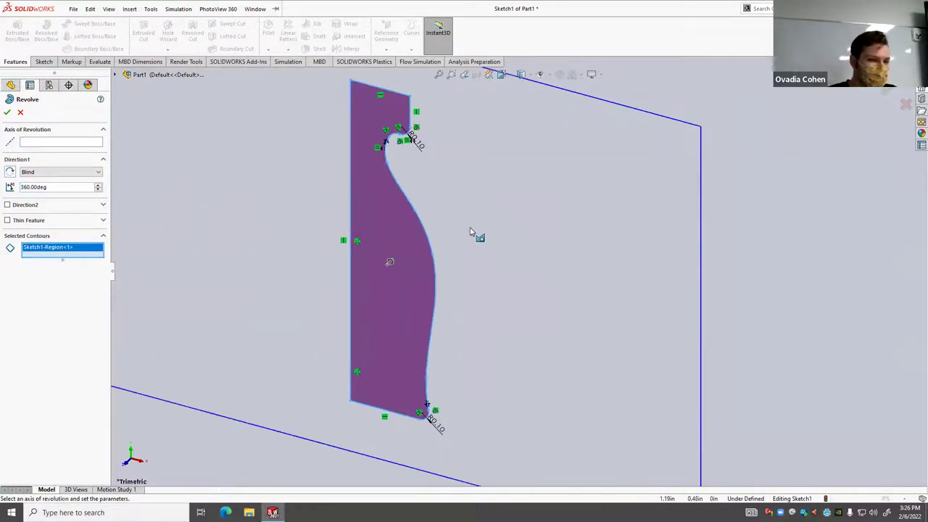
click(53, 143)
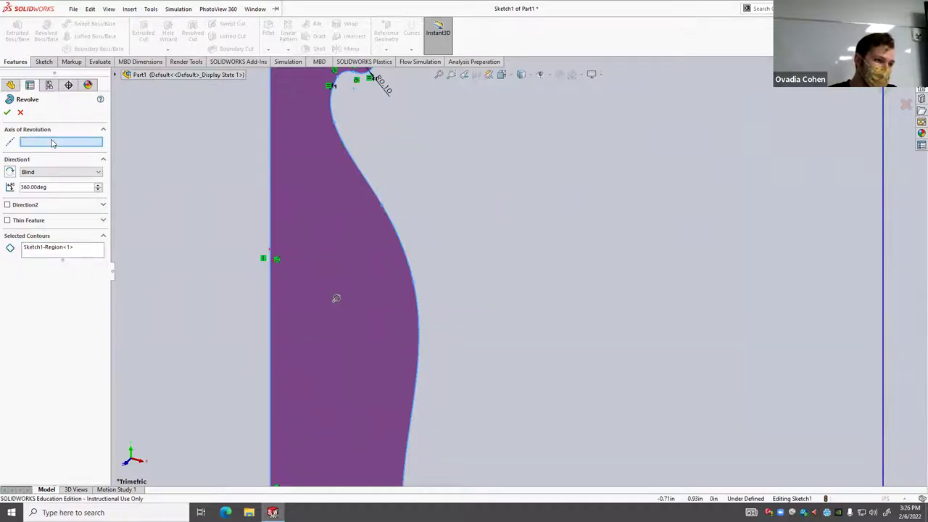
click(272, 187)
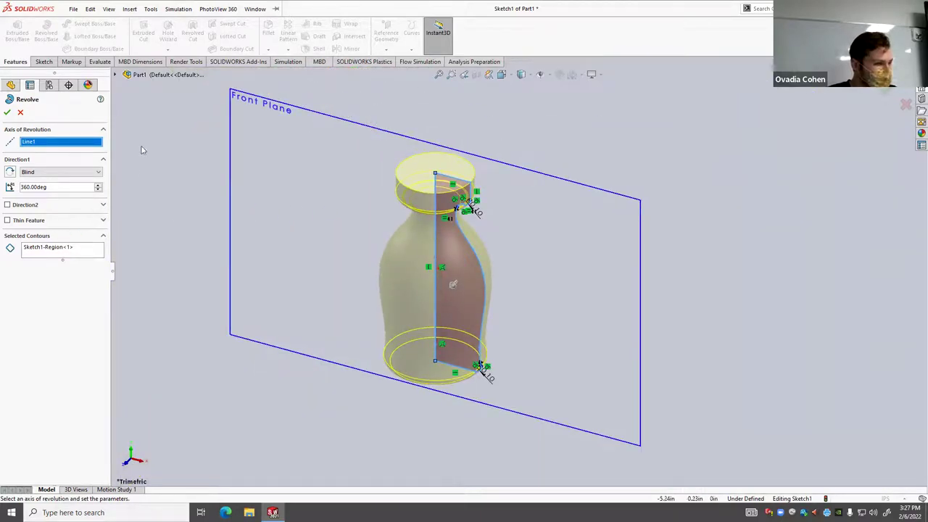
Complete the 360° blind revolve and orbit the resulting solid bottle.
middle_drag(203, 250, 503, 341)
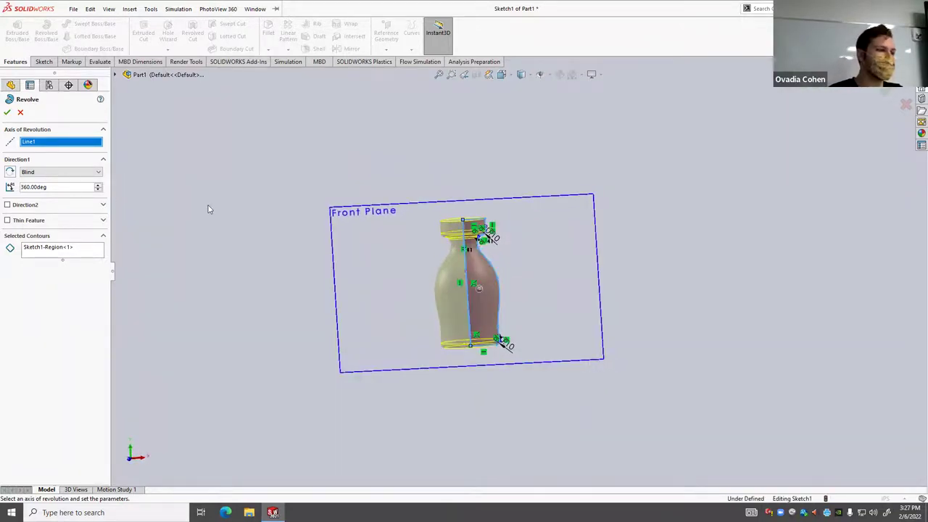
scroll(395, 305, up, 3)
scroll(577, 309, down, 3)
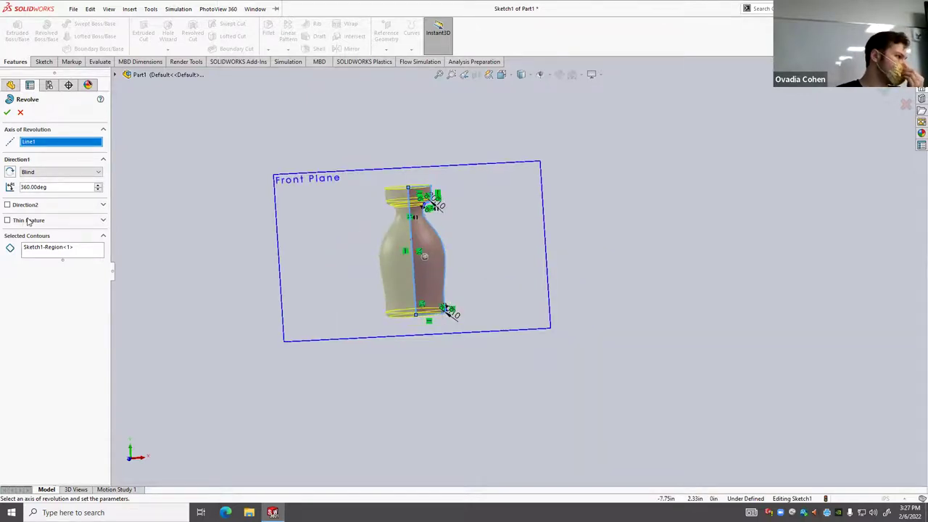
scroll(190, 202, up, 3)
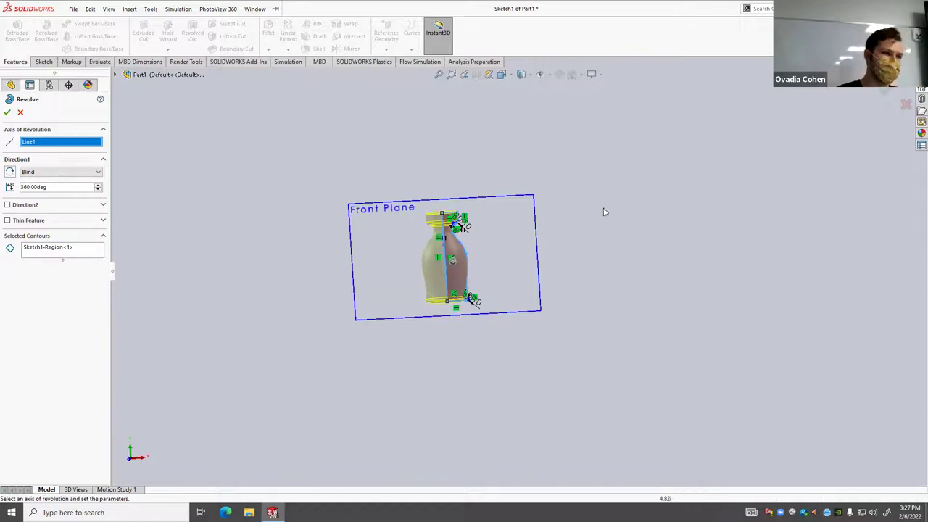
middle_drag(681, 256, 501, 244)
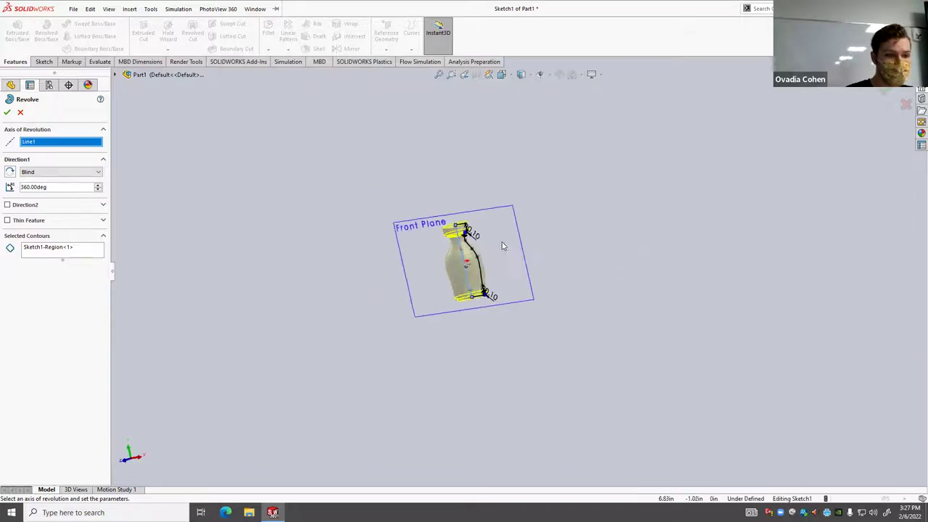
scroll(508, 239, down, 3)
click(8, 113)
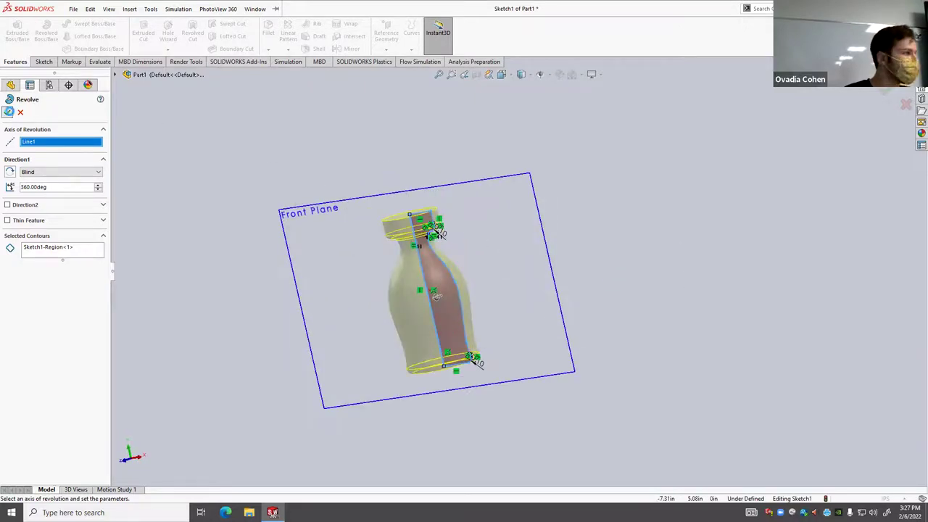
scroll(435, 232, up, 3)
middle_drag(482, 249, 558, 234)
scroll(485, 302, down, 5)
middle_drag(408, 270, 414, 289)
scroll(514, 258, up, 4)
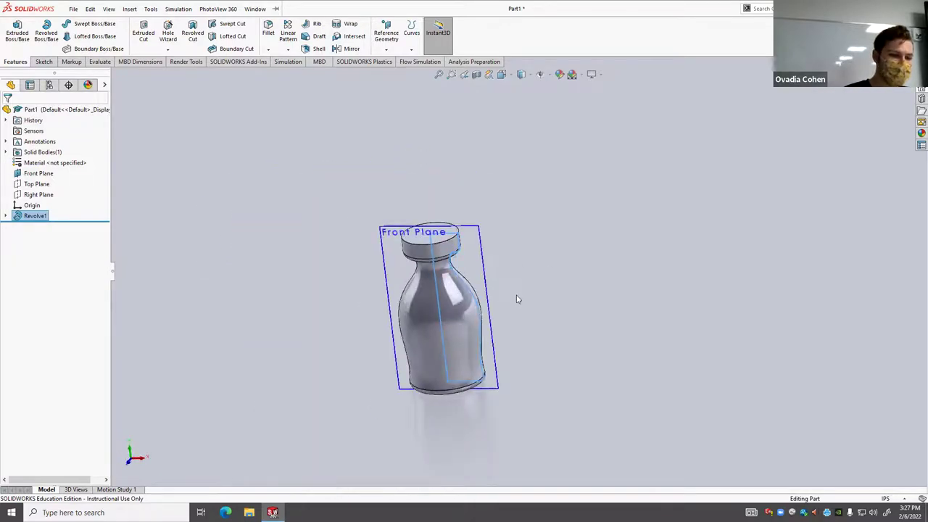
scroll(517, 297, down, 3)
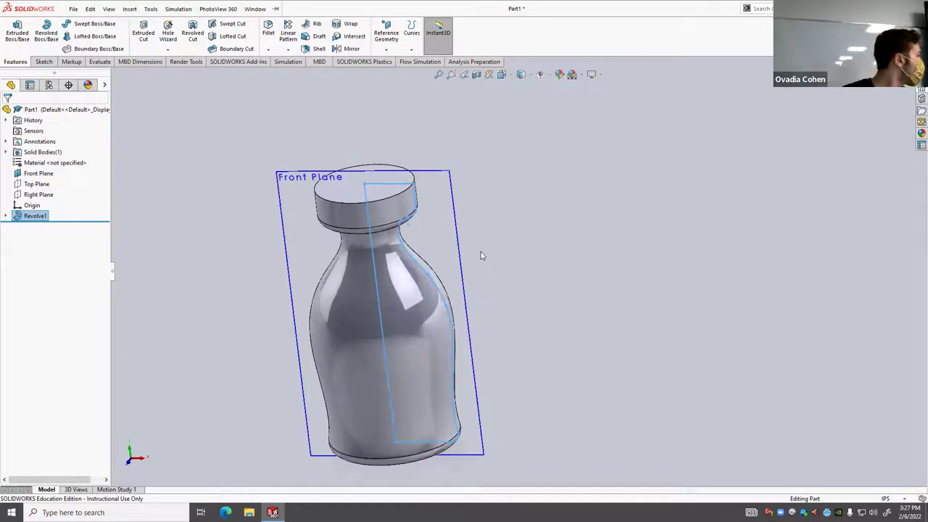
scroll(480, 255, up, 4)
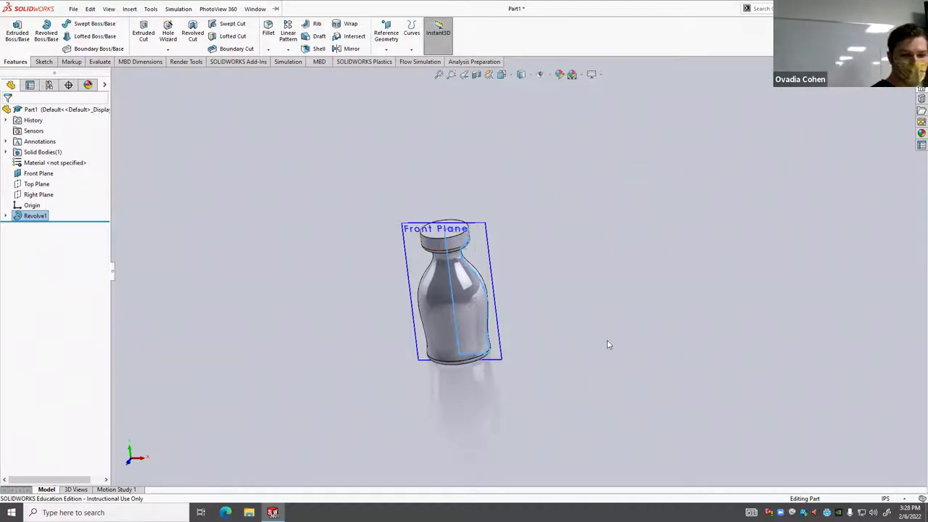
scroll(526, 340, up, 3)
scroll(524, 348, down, 4)
scroll(544, 351, up, 3)
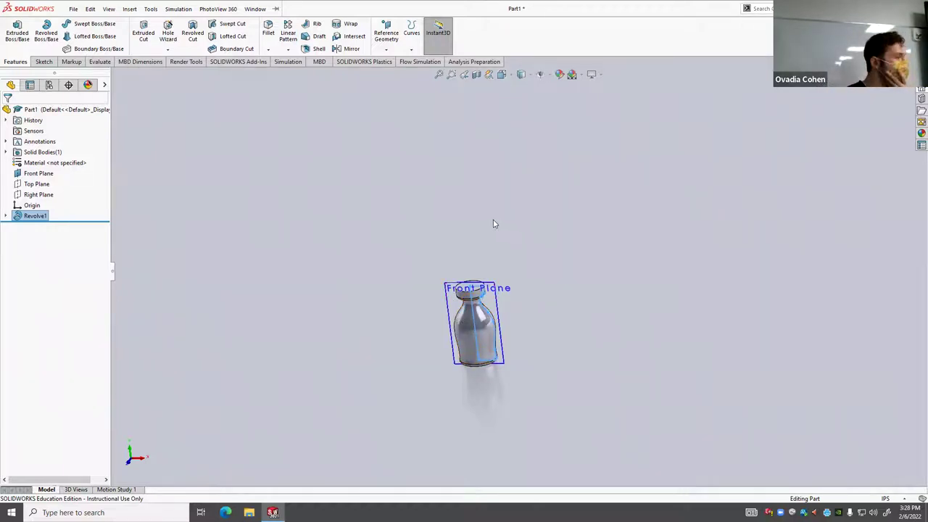
scroll(535, 261, down, 5)
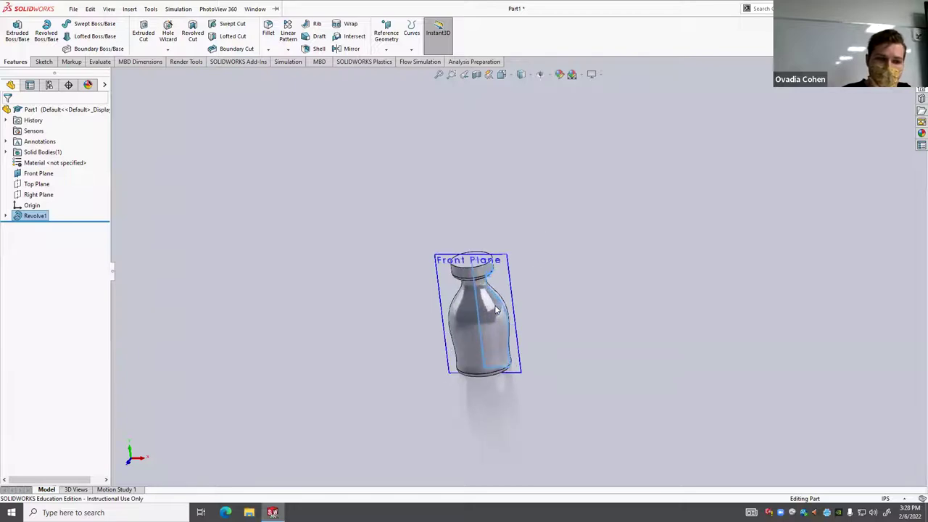
scroll(540, 228, up, 3)
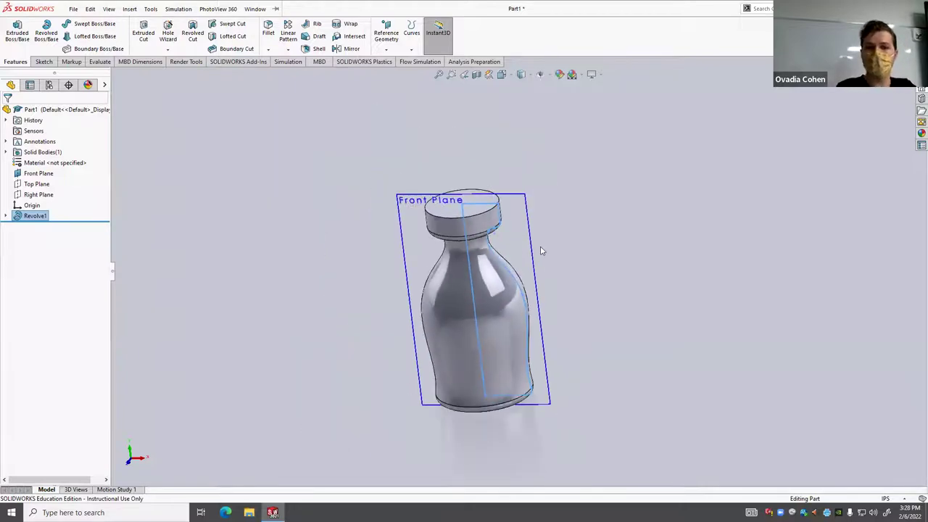
middle_drag(601, 203, 621, 142)
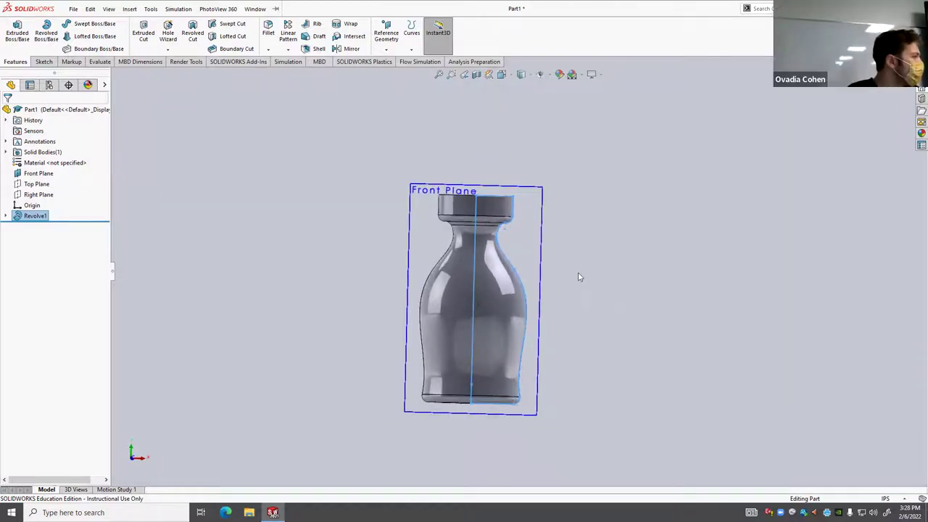
scroll(517, 272, up, 3)
scroll(450, 289, down, 5)
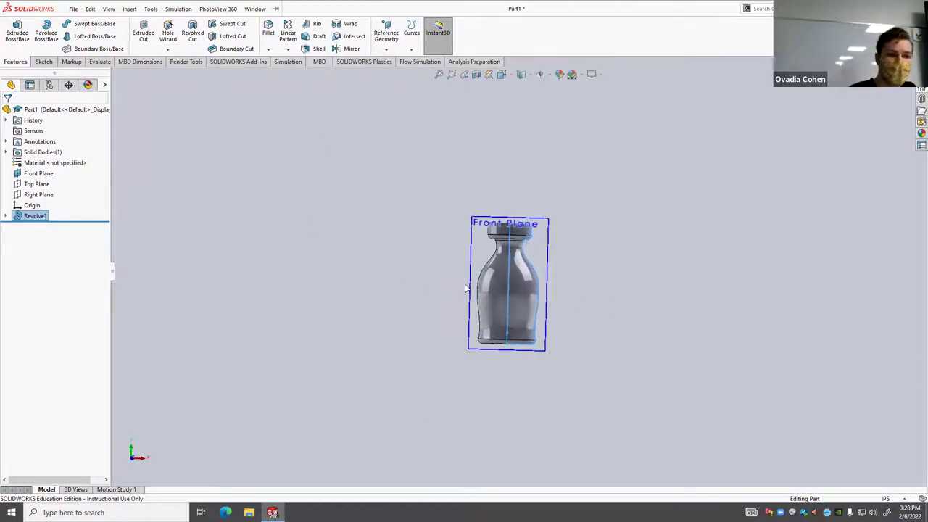
middle_drag(591, 273, 609, 239)
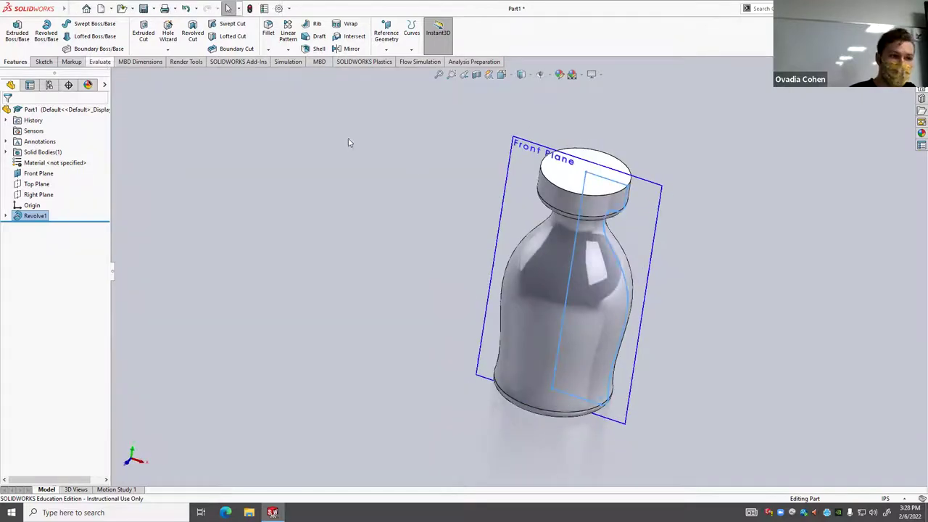
scroll(435, 221, up, 3)
middle_drag(475, 234, 295, 323)
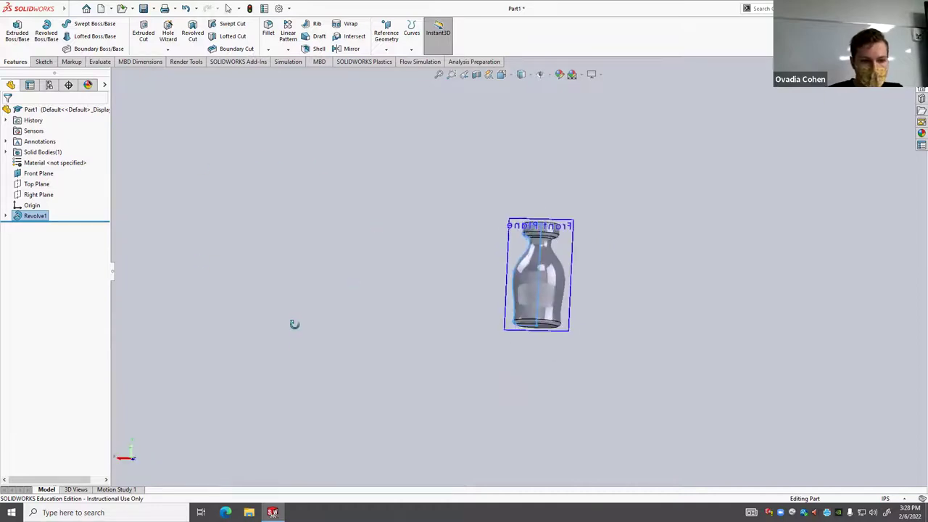
scroll(515, 288, down, 5)
middle_drag(514, 287, 464, 330)
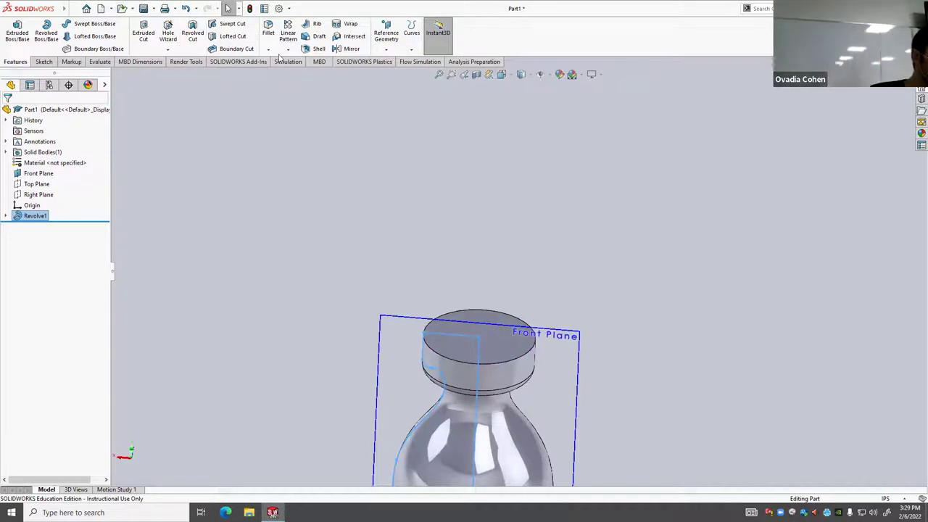
scroll(536, 398, down, 3)
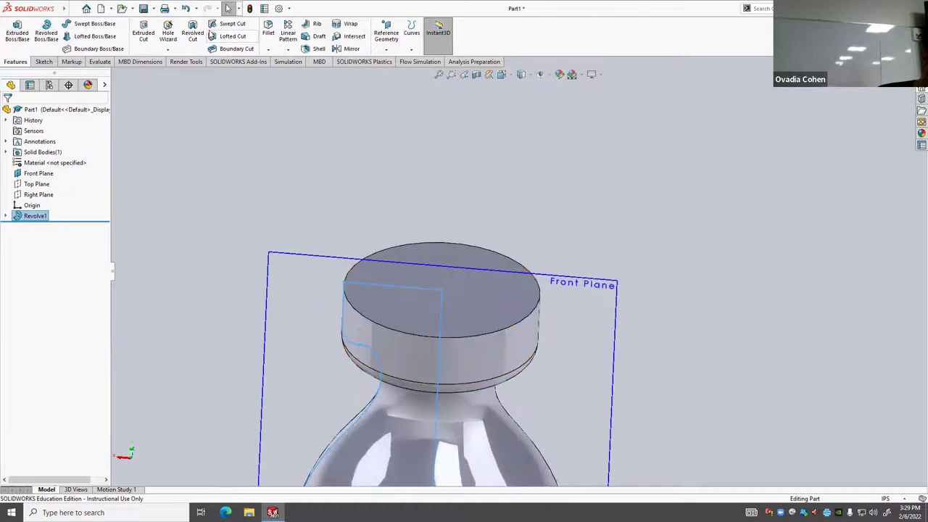
Fillet the cap's top outer edge with a 0.05 in radius, using full preview.
click(268, 32)
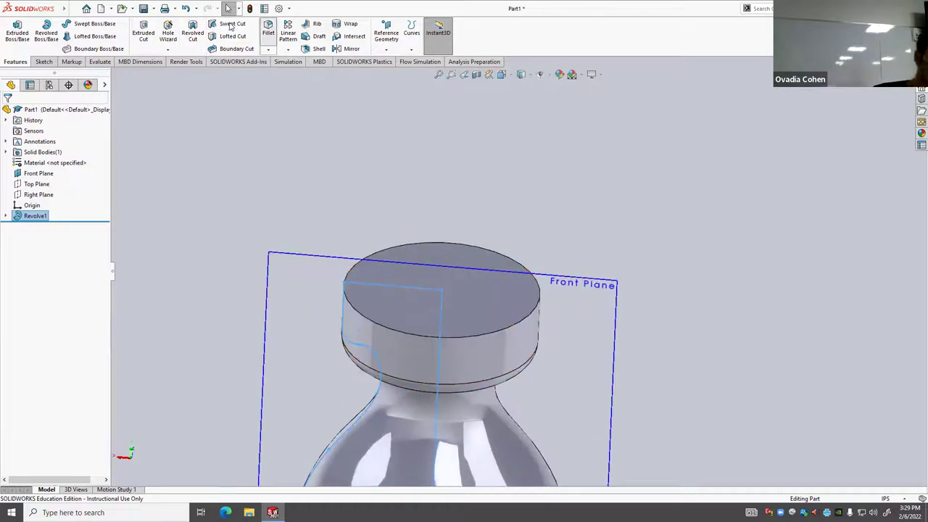
click(444, 337)
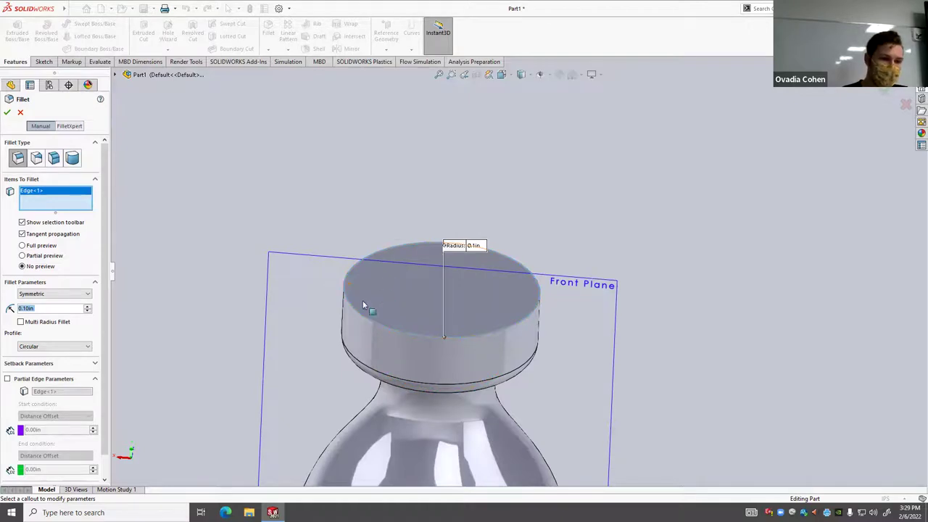
scroll(471, 317, down, 3)
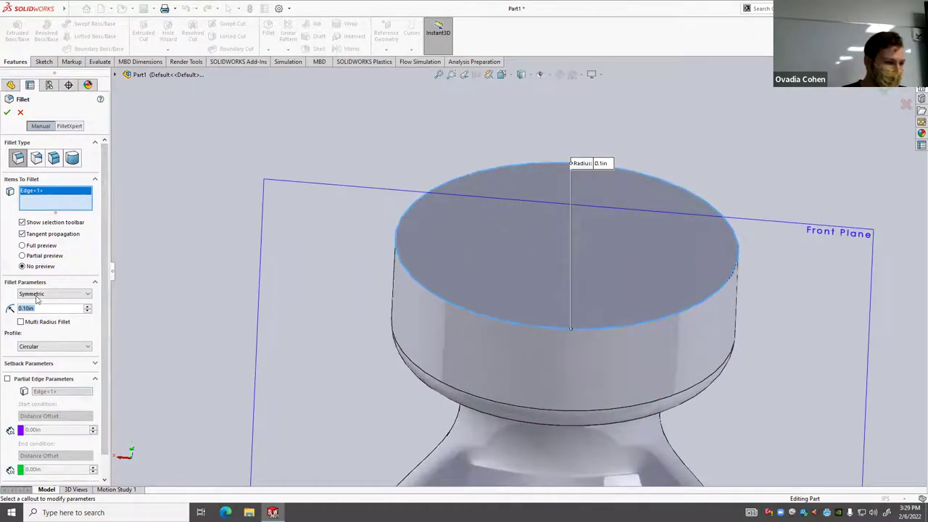
click(44, 247)
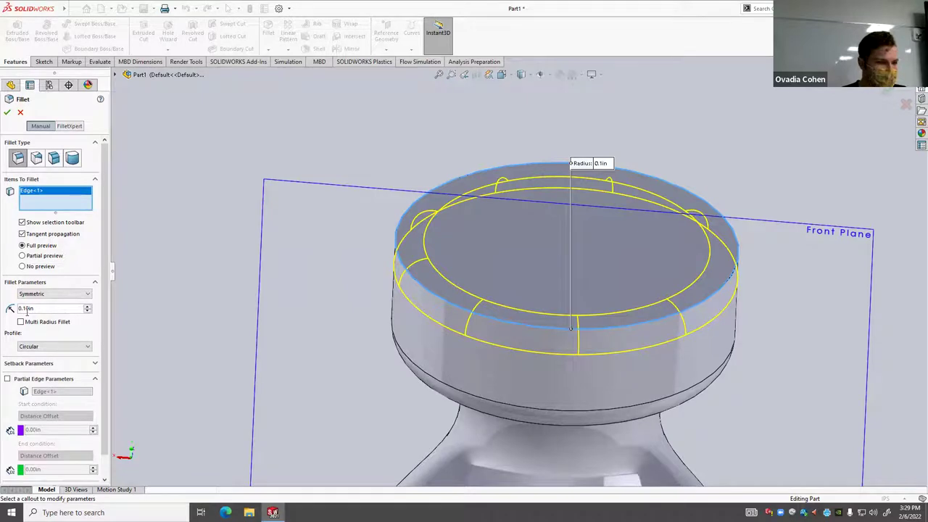
click(88, 307)
click(88, 310)
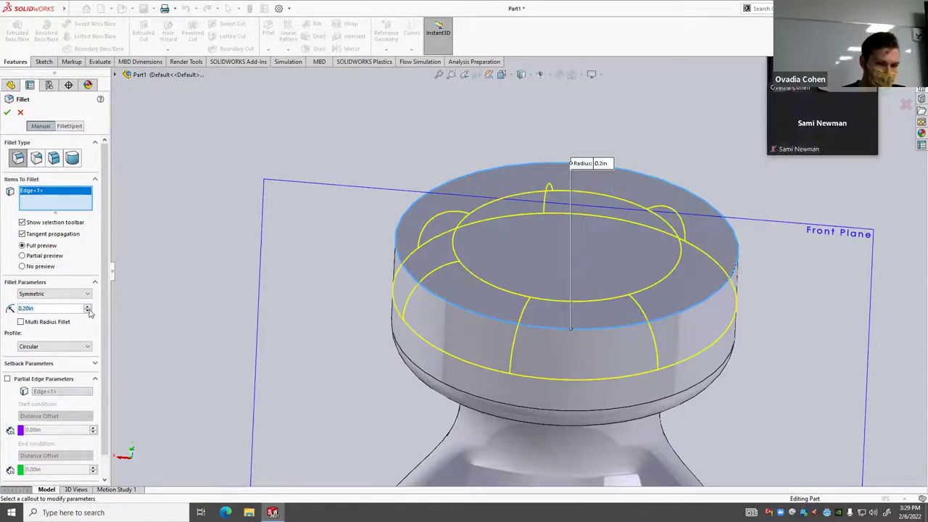
click(27, 309)
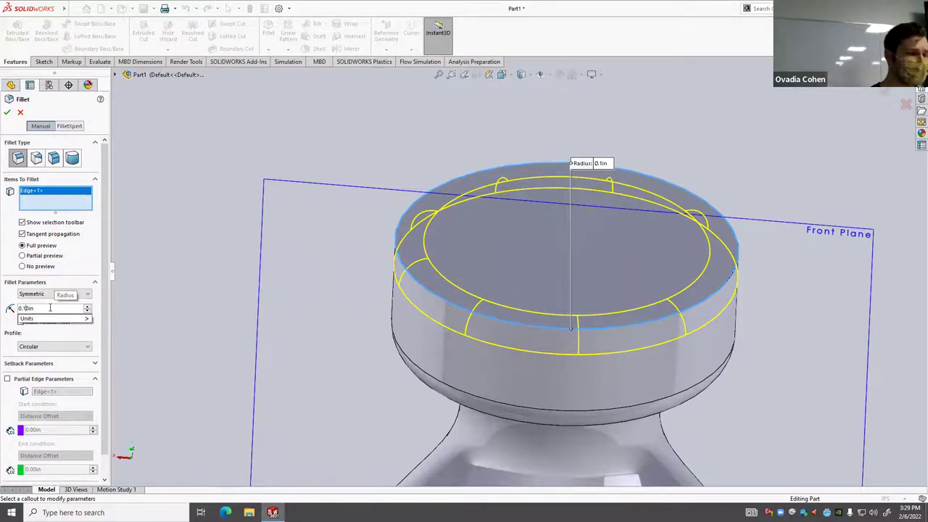
key(BackSpace)
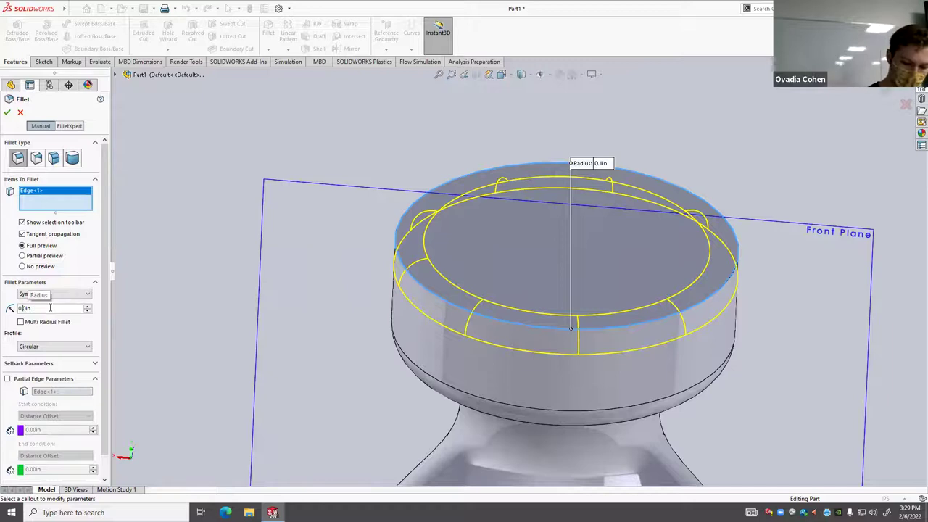
text(5)
key(Return)
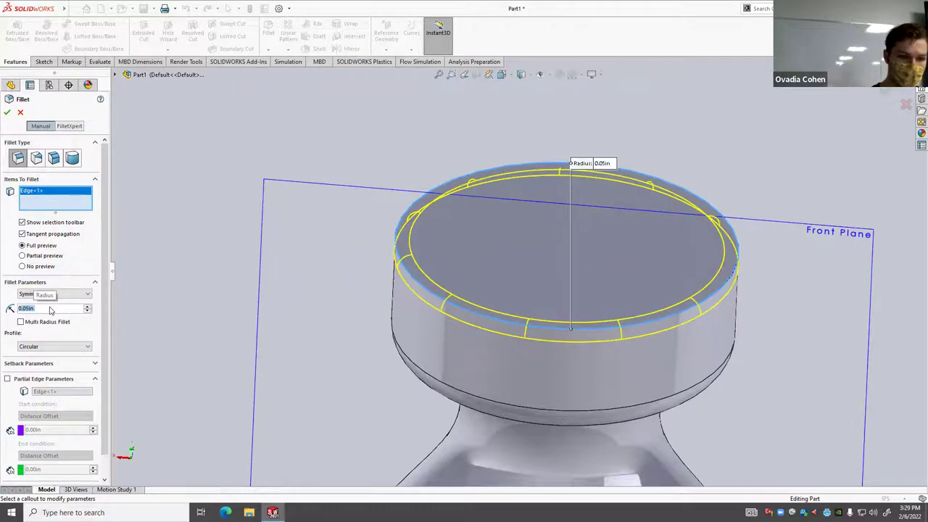
click(8, 111)
scroll(524, 290, down, 5)
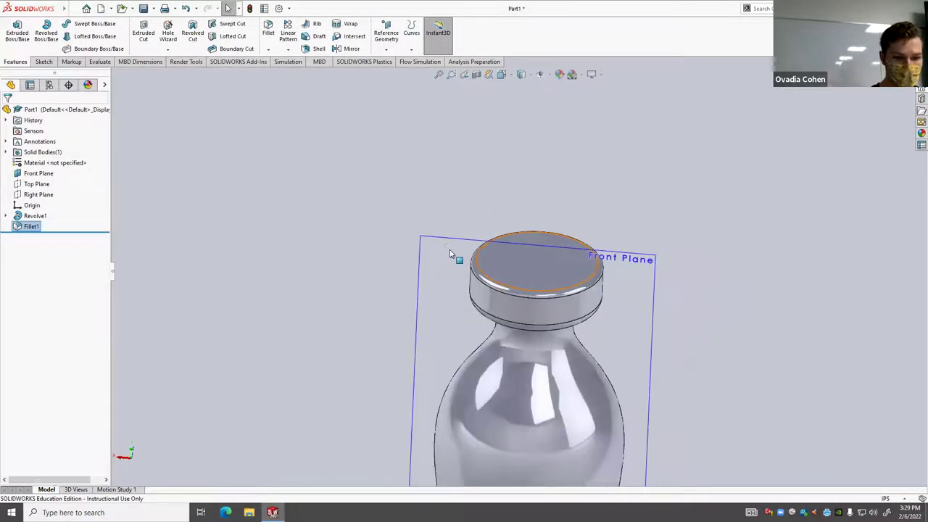
middle_drag(550, 441, 548, 383)
scroll(497, 280, up, 6)
middle_drag(497, 280, 542, 222)
scroll(563, 336, down, 8)
scroll(462, 232, up, 10)
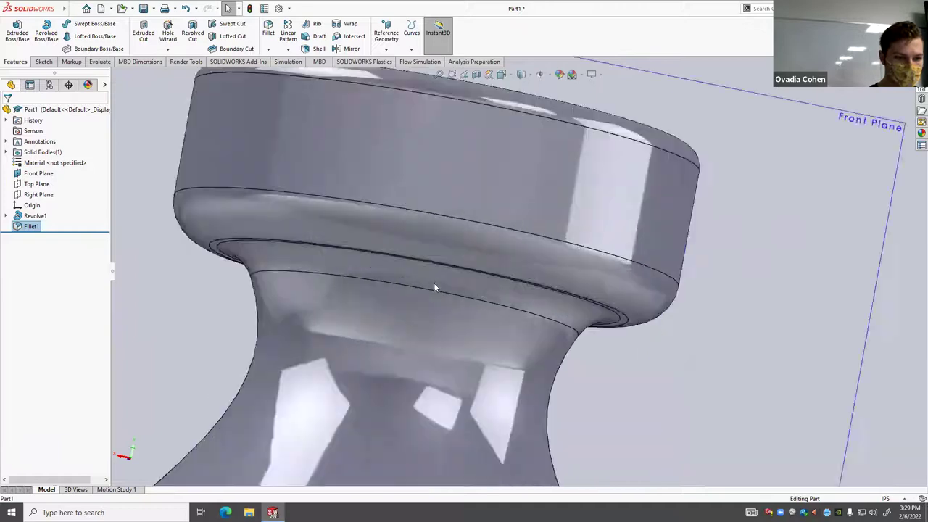
middle_drag(359, 249, 500, 327)
scroll(368, 342, down, 6)
scroll(500, 327, down, 5)
scroll(563, 335, up, 3)
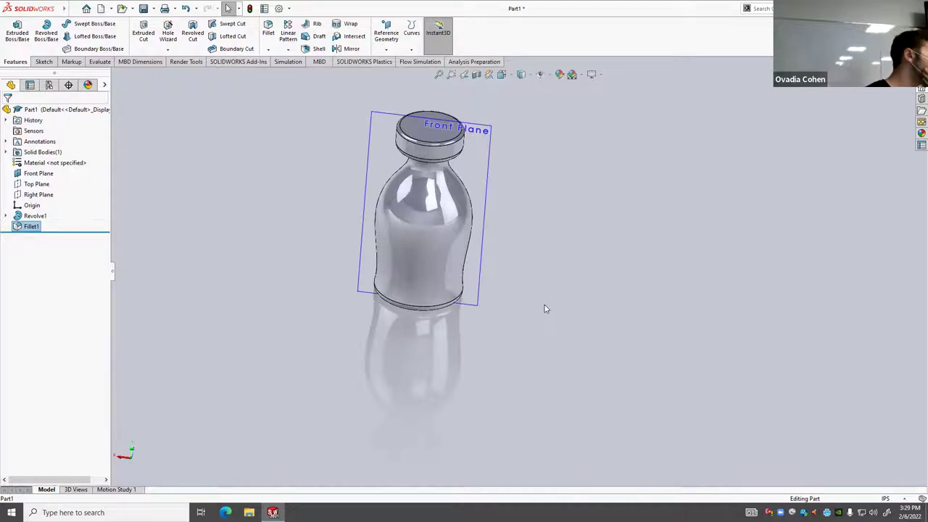
middle_drag(530, 307, 459, 285)
scroll(460, 286, up, 5)
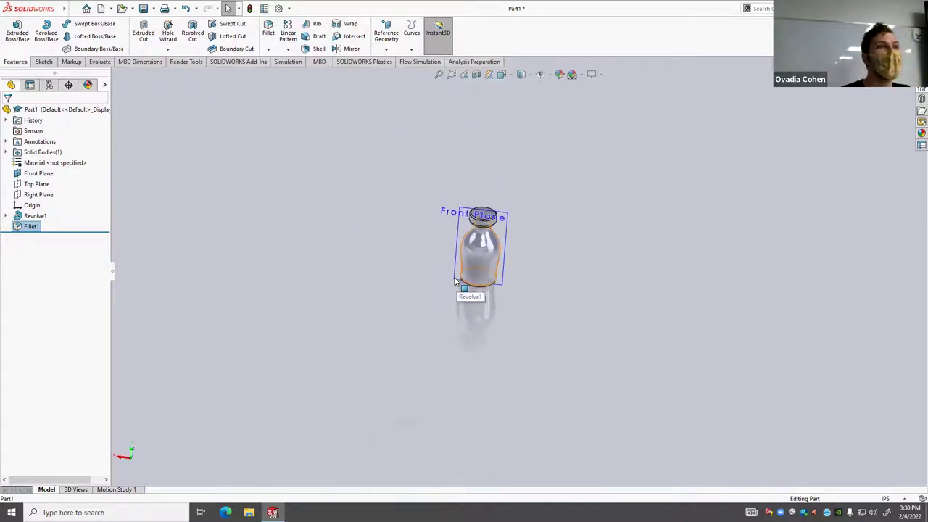
scroll(497, 178, down, 5)
scroll(496, 177, down, 5)
scroll(521, 227, up, 8)
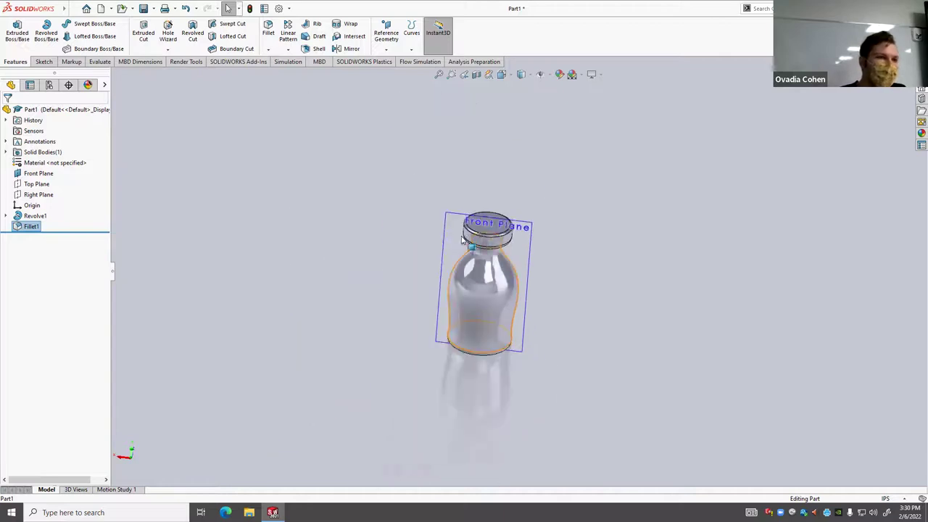
middle_drag(561, 306, 660, 232)
scroll(660, 231, down, 3)
middle_drag(331, 211, 519, 372)
scroll(530, 248, down, 5)
middle_drag(529, 249, 510, 385)
scroll(520, 310, up, 5)
middle_drag(519, 310, 536, 362)
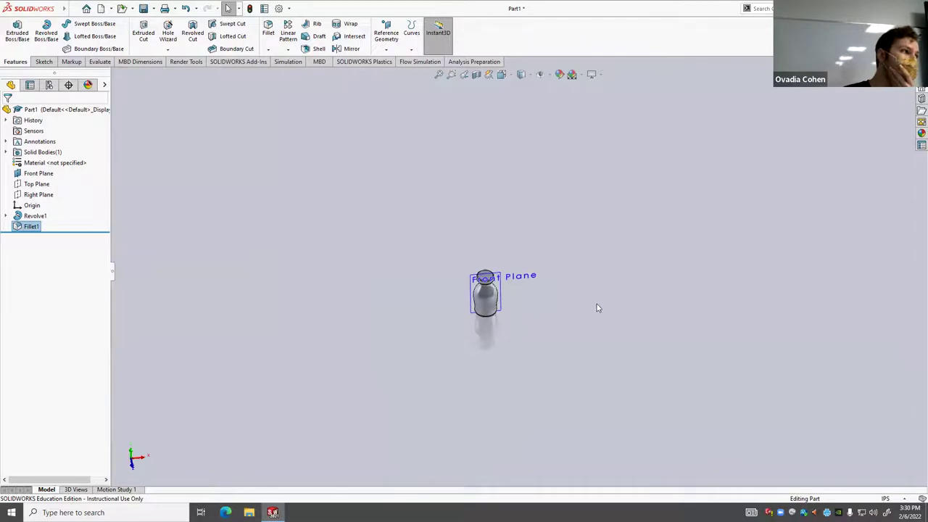
scroll(592, 304, down, 2)
middle_drag(312, 237, 511, 329)
scroll(330, 130, down, 3)
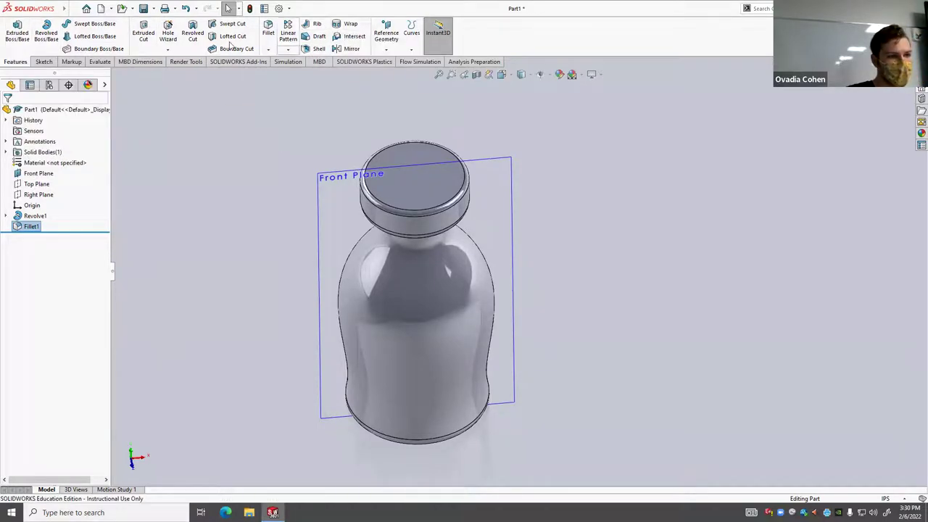
Set up a 0.10 in shell removing the cap's top face, with preview on.
click(312, 49)
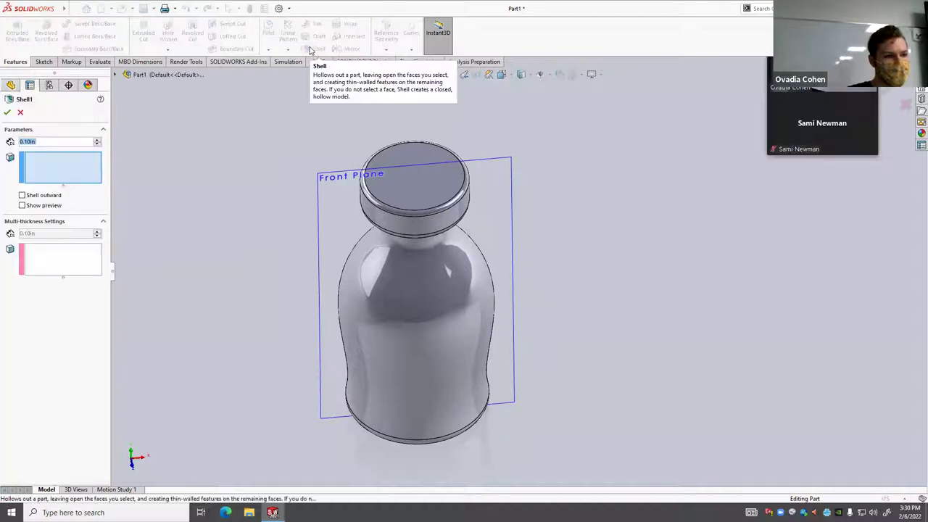
click(423, 181)
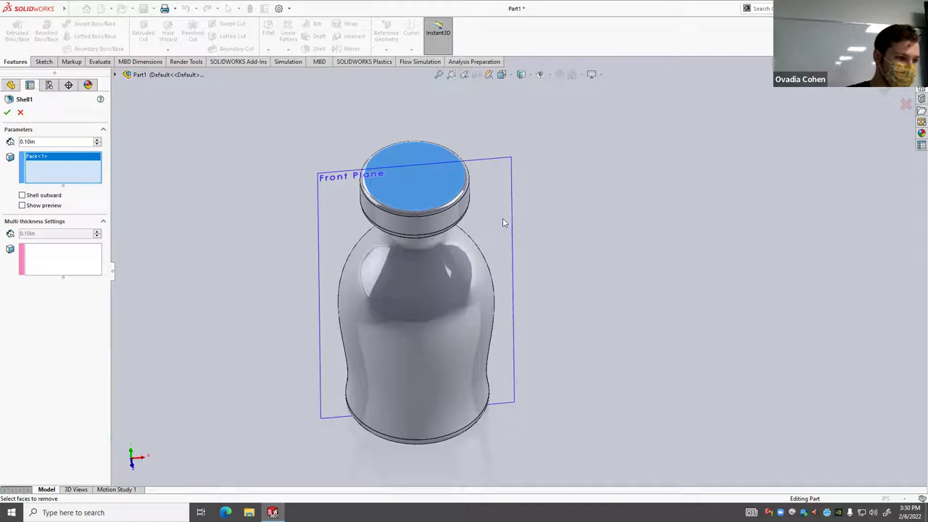
scroll(503, 222, down, 2)
click(22, 205)
Orbit around the shell preview's open top and confirm Shell1.
middle_drag(438, 187, 244, 160)
scroll(326, 183, down, 3)
middle_drag(307, 234, 441, 205)
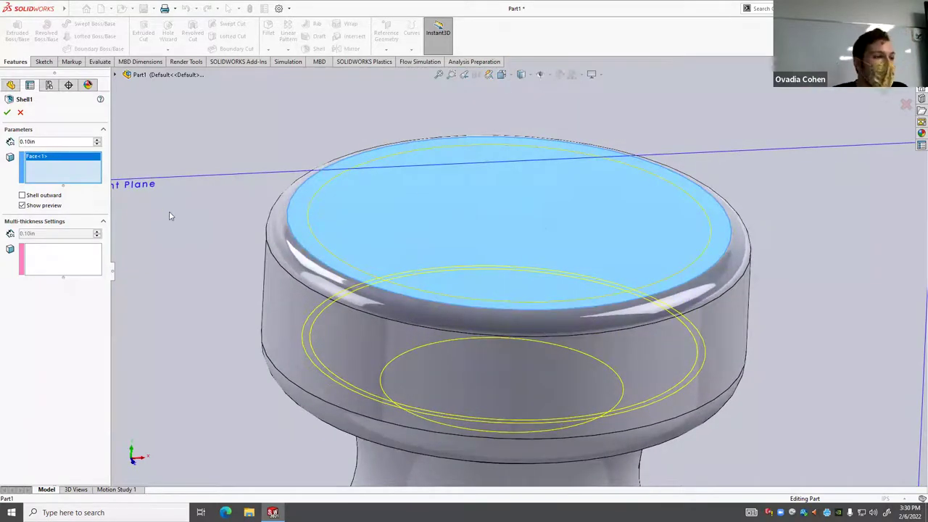
scroll(471, 290, up, 5)
scroll(559, 307, down, 3)
middle_drag(547, 308, 547, 281)
scroll(307, 222, up, 3)
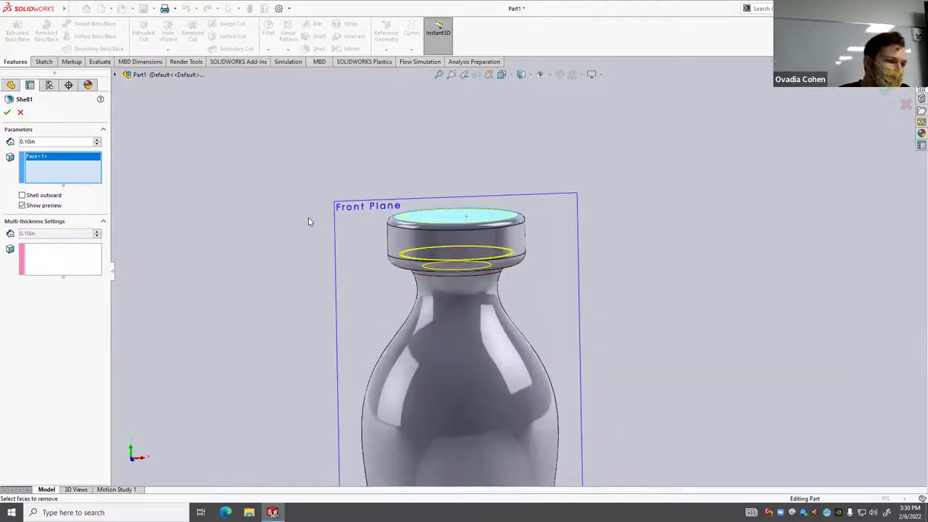
scroll(605, 298, down, 2)
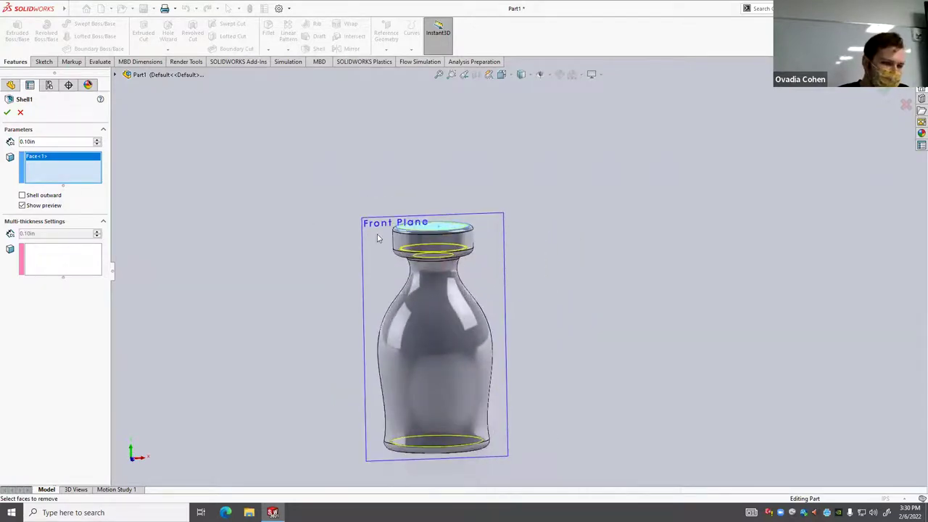
scroll(376, 238, down, 2)
scroll(516, 246, up, 4)
scroll(538, 308, down, 2)
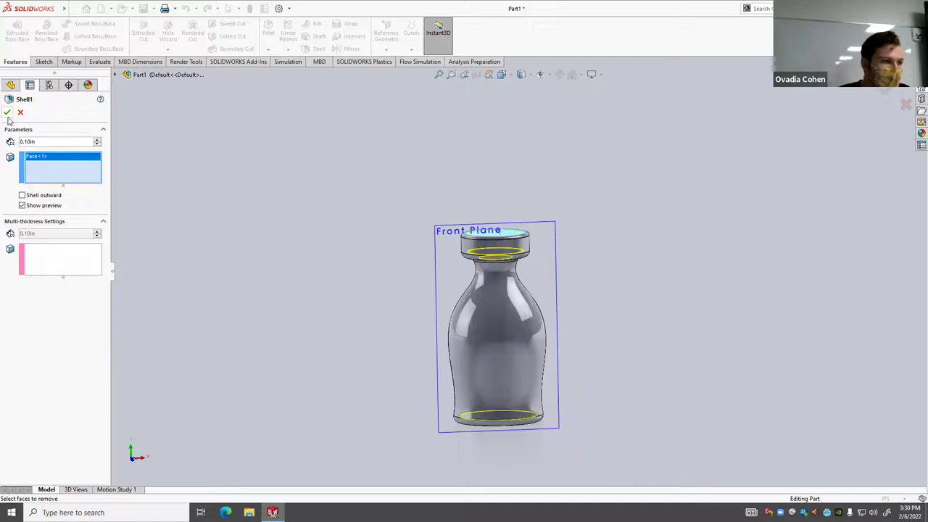
click(7, 113)
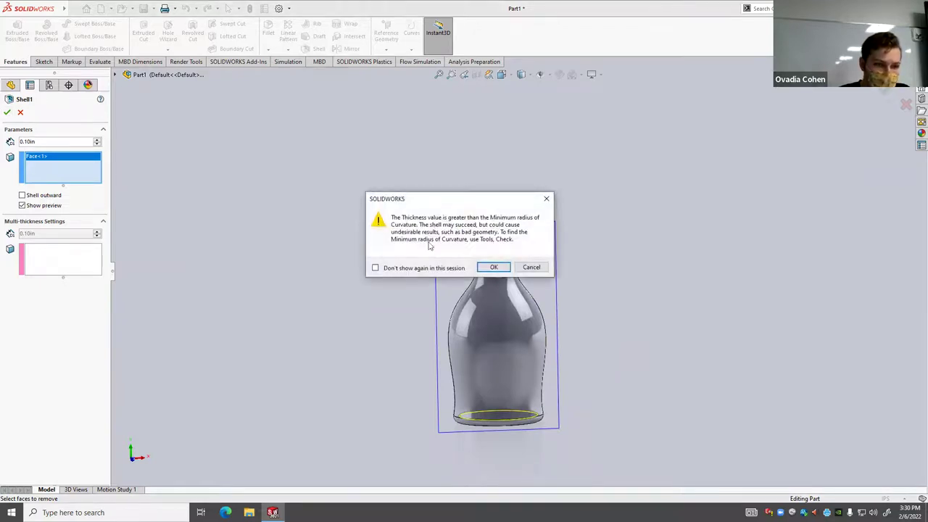
Accept the curvature thickness warning, then orbit the hollow bottle to look into its mouth.
click(498, 266)
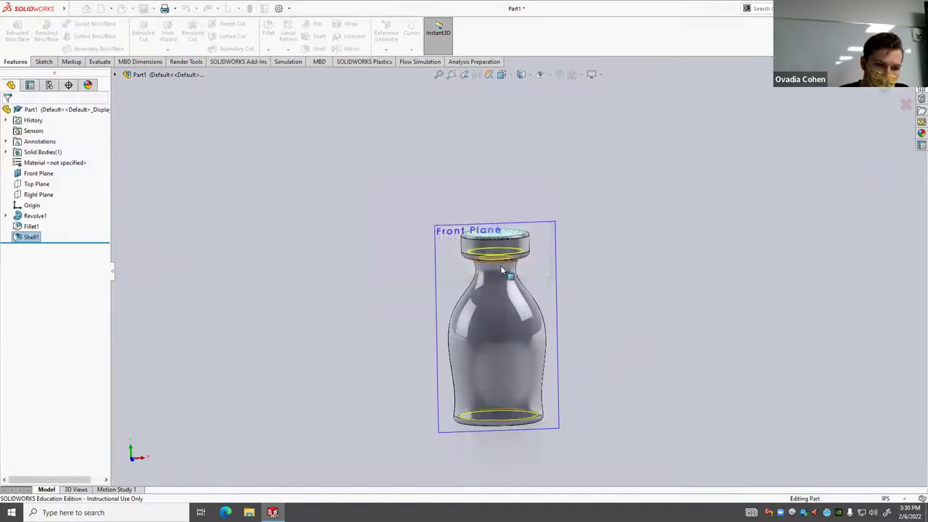
scroll(483, 245, down, 3)
scroll(563, 232, up, 5)
scroll(539, 290, down, 4)
middle_drag(539, 290, 435, 304)
scroll(435, 305, down, 8)
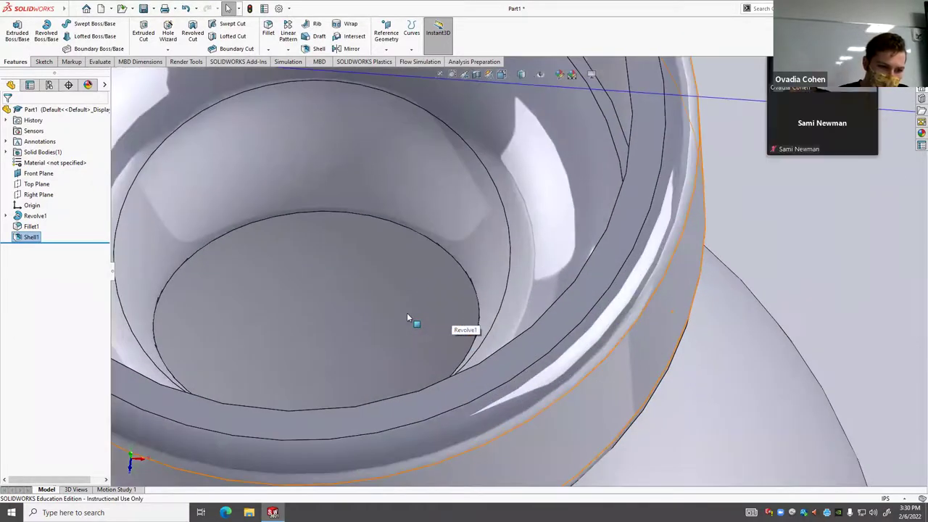
scroll(420, 311, up, 12)
middle_drag(617, 379, 531, 271)
scroll(531, 271, down, 3)
mouse_move(500, 300)
middle_down()
mouse_move(503, 367)
mouse_move(519, 396)
mouse_move(507, 349)
mouse_move(503, 377)
mouse_move(501, 355)
mouse_move(579, 232)
mouse_move(582, 324)
mouse_move(499, 312)
mouse_move(526, 288)
mouse_move(527, 307)
mouse_move(507, 290)
middle_up()
scroll(526, 288, up, 5)
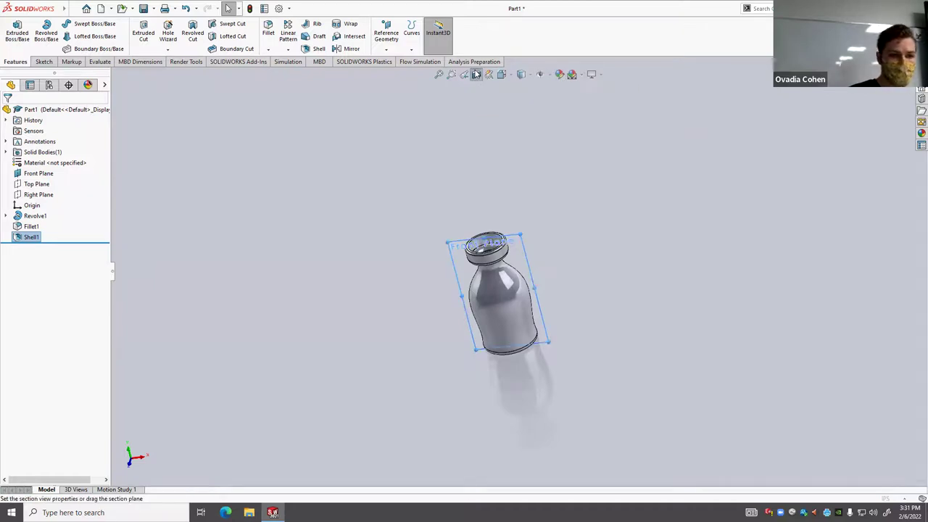
Section the bottle along the Front Plane and orbit to a head-on view.
click(477, 74)
scroll(513, 249, down, 3)
middle_drag(513, 249, 525, 193)
scroll(525, 193, up, 3)
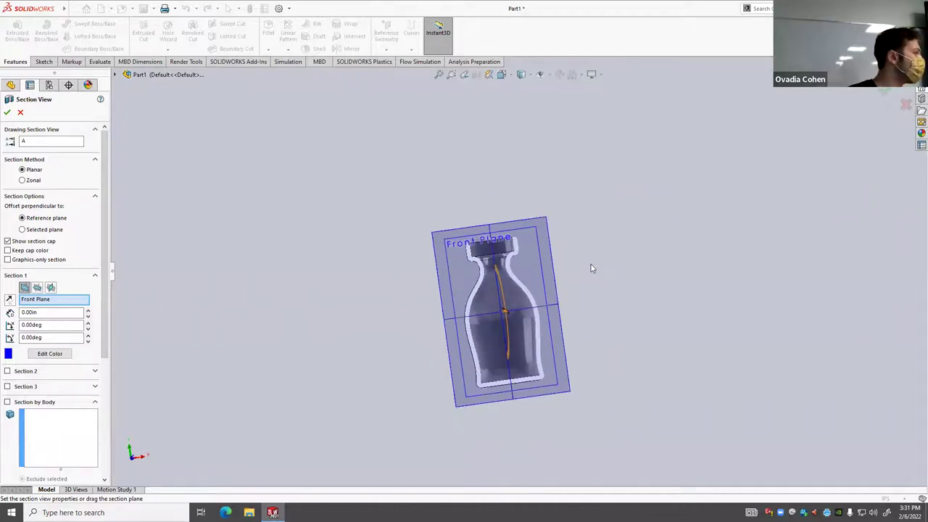
middle_drag(503, 345, 477, 290)
scroll(477, 290, down, 6)
scroll(369, 261, down, 4)
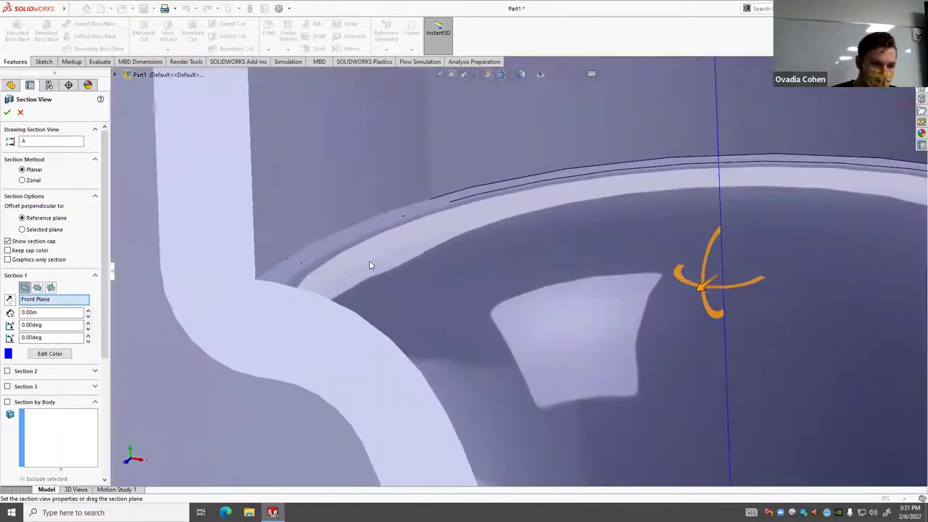
scroll(406, 261, up, 10)
middle_drag(432, 299, 504, 291)
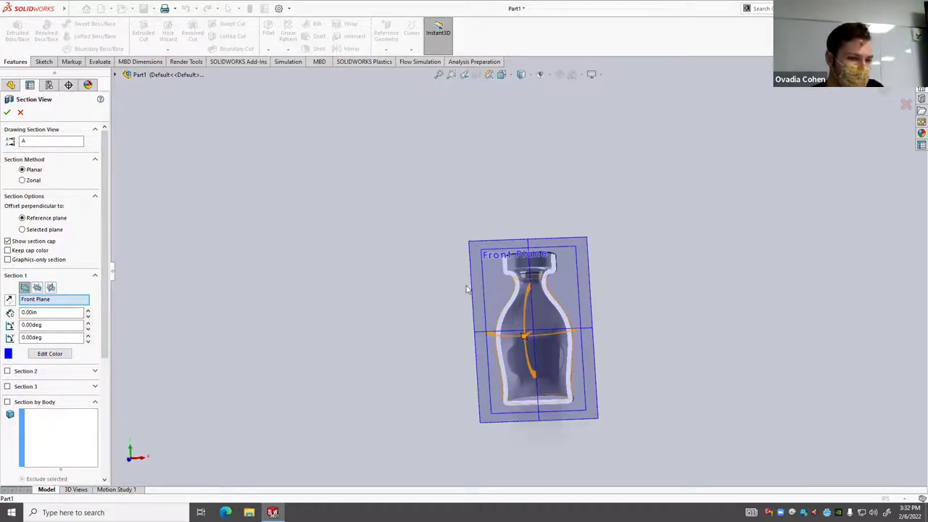
Slide the section cut through the bottle and tilt it to see the interior face-on.
scroll(466, 285, down, 2)
scroll(666, 355, up, 3)
middle_drag(666, 354, 377, 325)
scroll(377, 325, down, 4)
drag(438, 340, 453, 362)
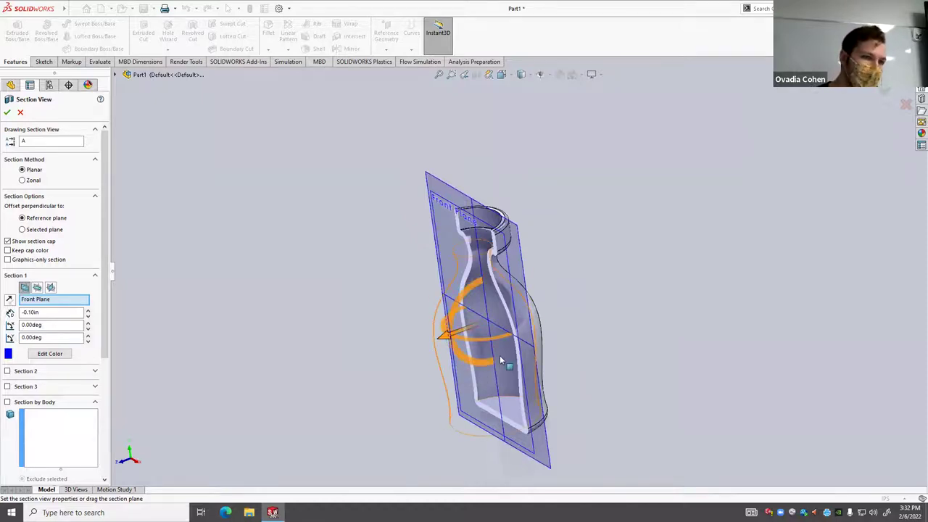
scroll(389, 313, down, 5)
scroll(505, 367, up, 8)
middle_drag(518, 354, 569, 290)
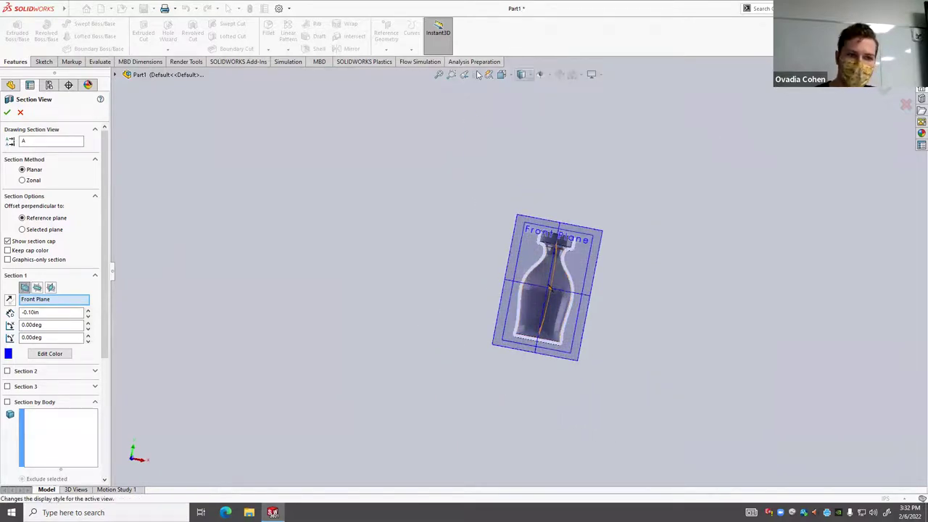
scroll(550, 298, down, 8)
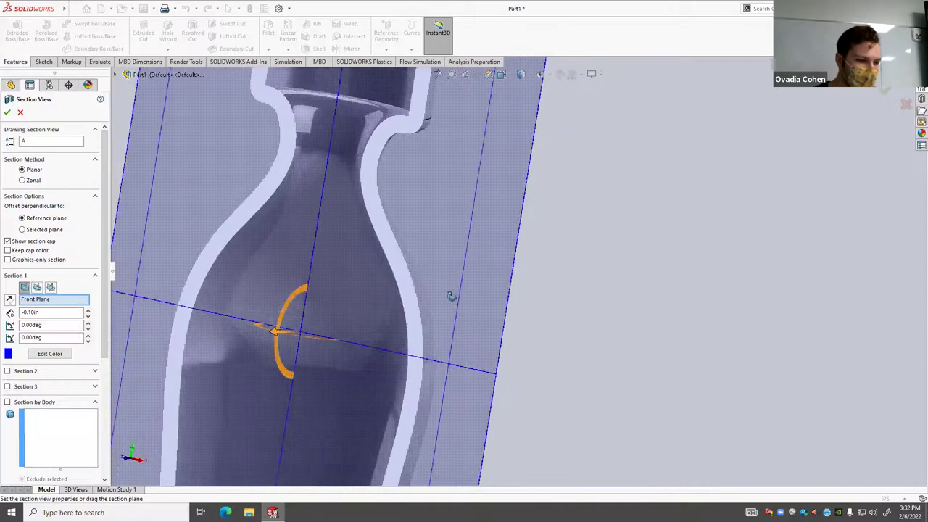
middle_drag(555, 302, 402, 274)
drag(402, 274, 320, 222)
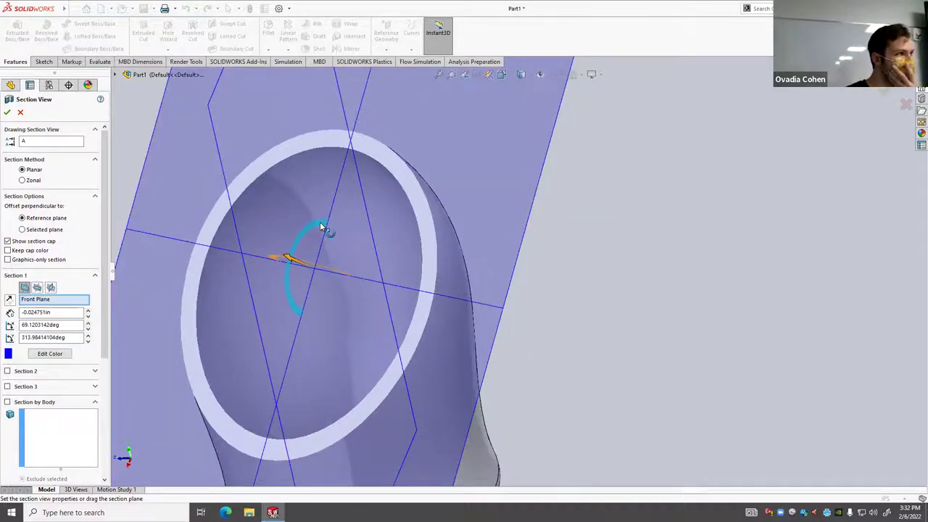
Move the cut up to the neck: 1.685249 in offset, 69.12° and 313.98° rotation.
scroll(513, 267, up, 3)
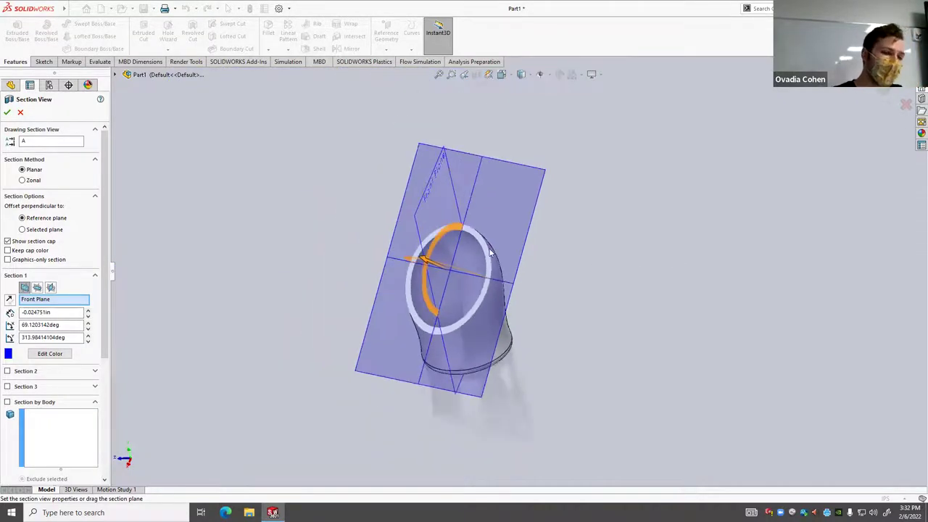
scroll(580, 276, down, 2)
scroll(655, 288, up, 5)
middle_drag(600, 232, 631, 222)
scroll(516, 261, down, 5)
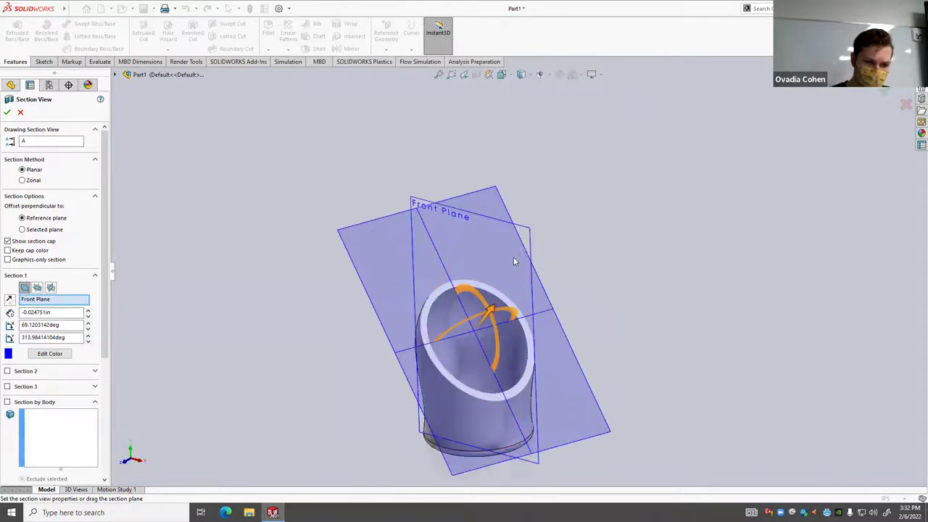
scroll(520, 259, up, 3)
middle_drag(519, 259, 502, 288)
scroll(502, 289, down, 5)
drag(480, 289, 439, 193)
middle_drag(439, 193, 547, 323)
drag(547, 322, 449, 190)
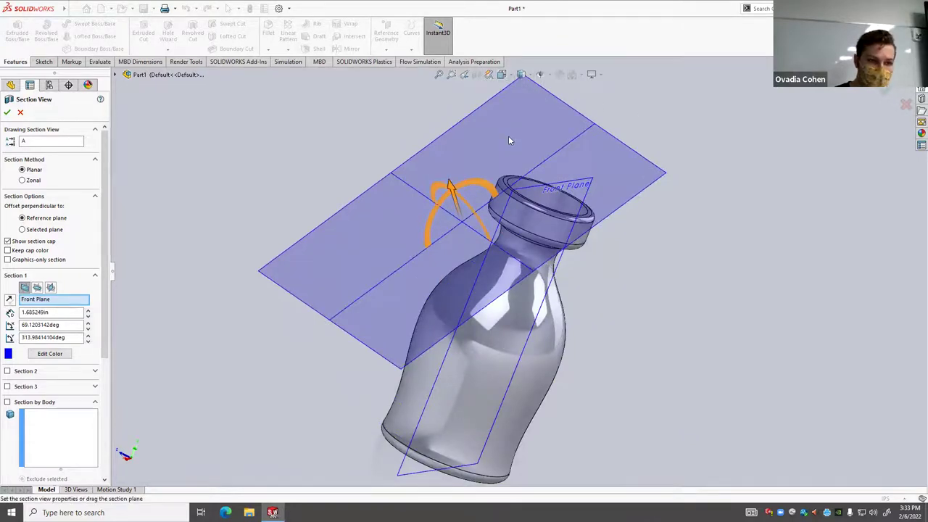
scroll(629, 231, up, 5)
middle_drag(629, 230, 507, 275)
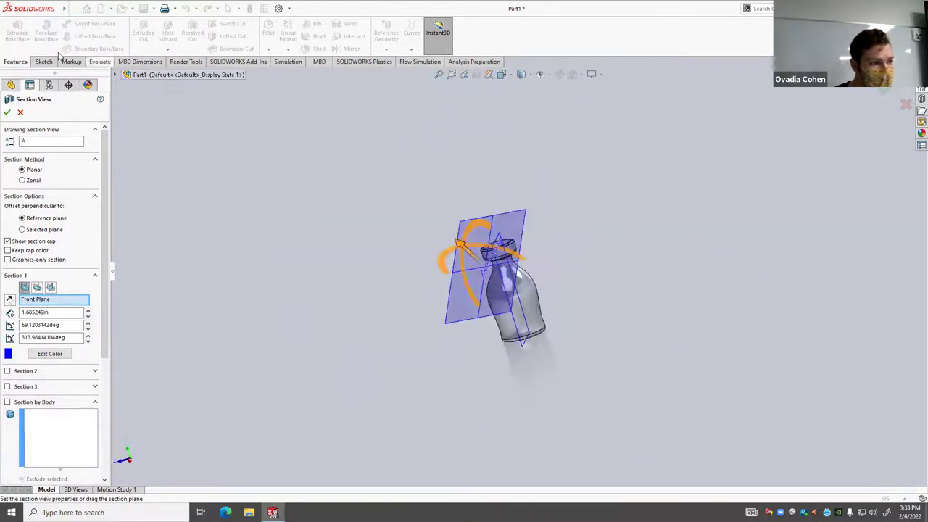
Close the Section View and stand the whole bottle upright facing the Front Plane.
click(20, 113)
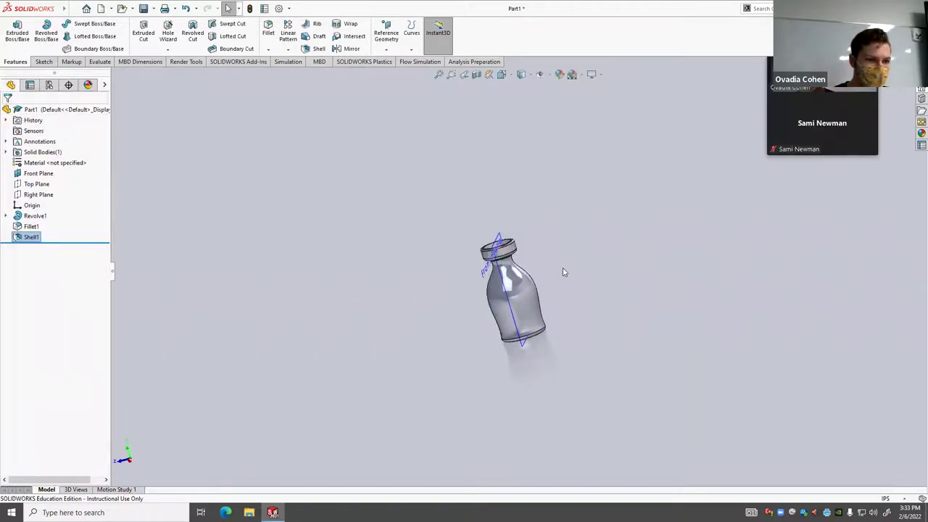
scroll(540, 261, up, 3)
scroll(542, 261, down, 6)
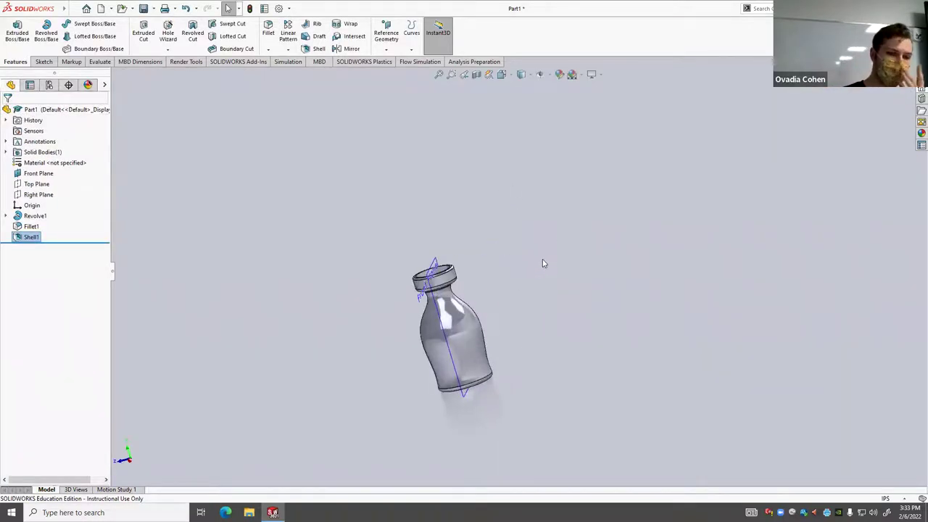
middle_drag(497, 288, 575, 333)
scroll(562, 290, up, 8)
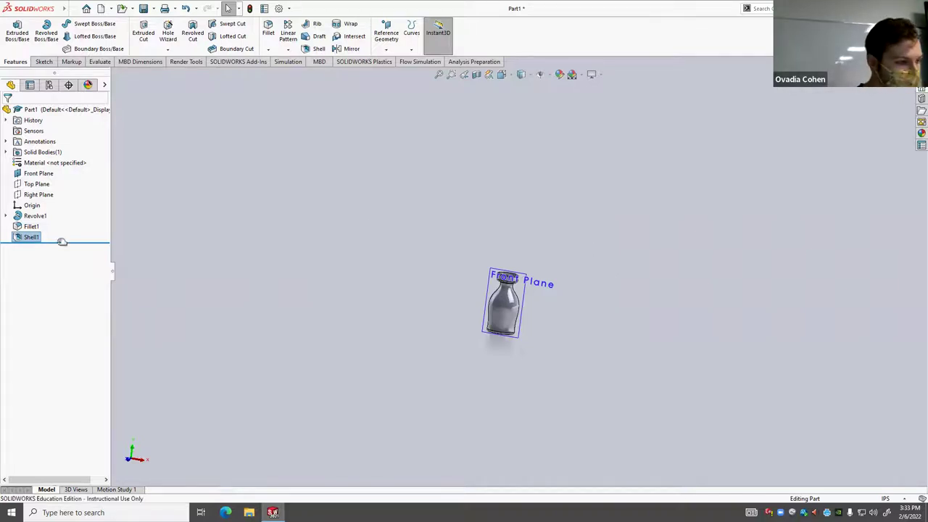
Edit Shell1 from the FeatureManager tree, reopening its 0.10 in thickness settings.
right_click(23, 241)
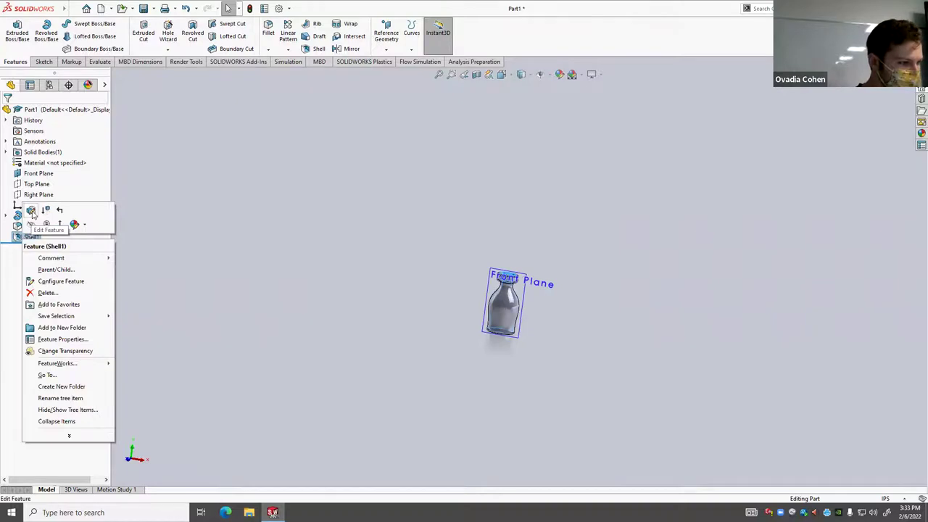
click(31, 212)
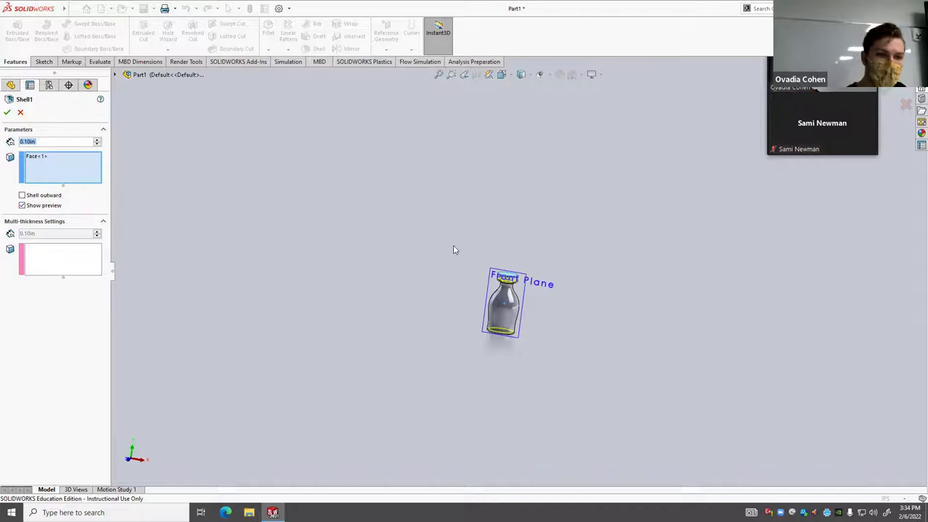
scroll(454, 249, up, 2)
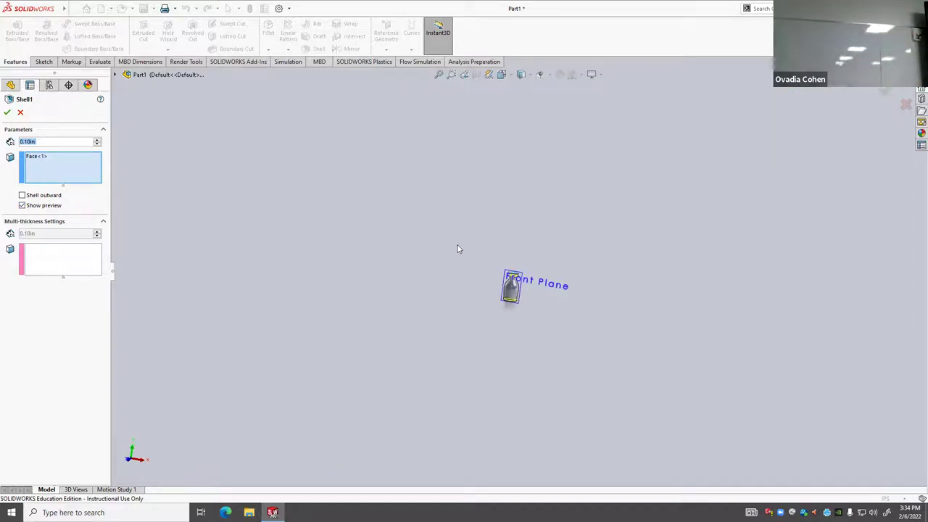
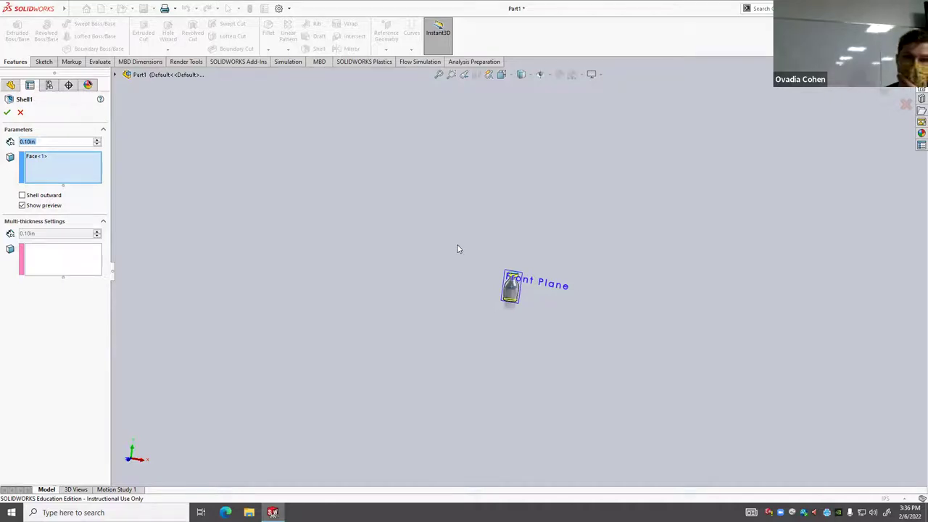
Accept Shell1 with 0.10in walls, leaving the bottle open at the top.
scroll(559, 297, down, 2)
scroll(544, 306, up, 2)
middle_drag(495, 183, 523, 387)
scroll(441, 201, up, 5)
middle_drag(440, 202, 265, 162)
click(8, 113)
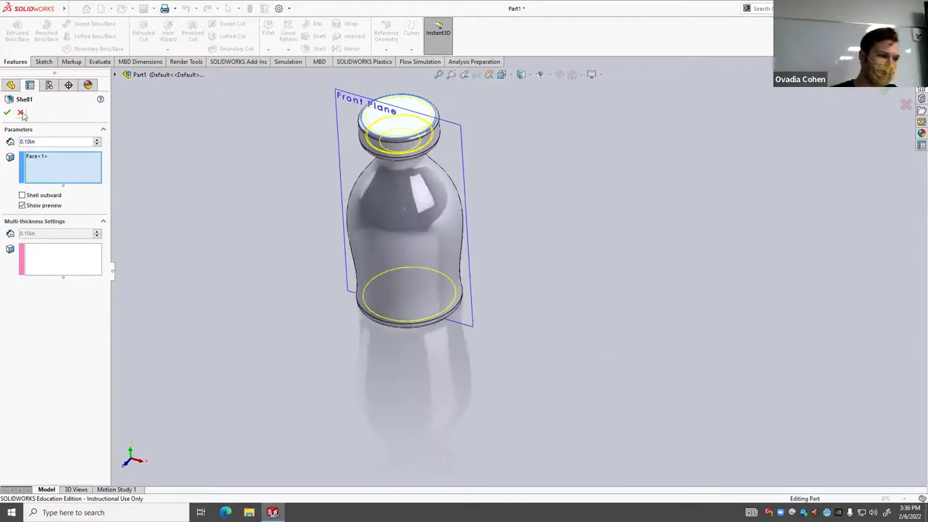
Inspect the hollow walls with a Front Plane section view, then cancel it.
middle_drag(415, 192, 470, 128)
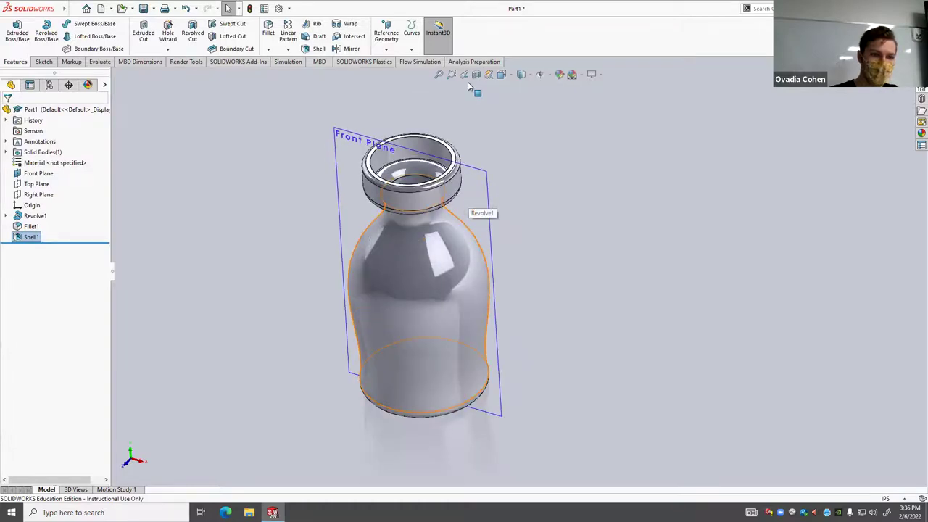
click(477, 74)
middle_drag(477, 300, 400, 258)
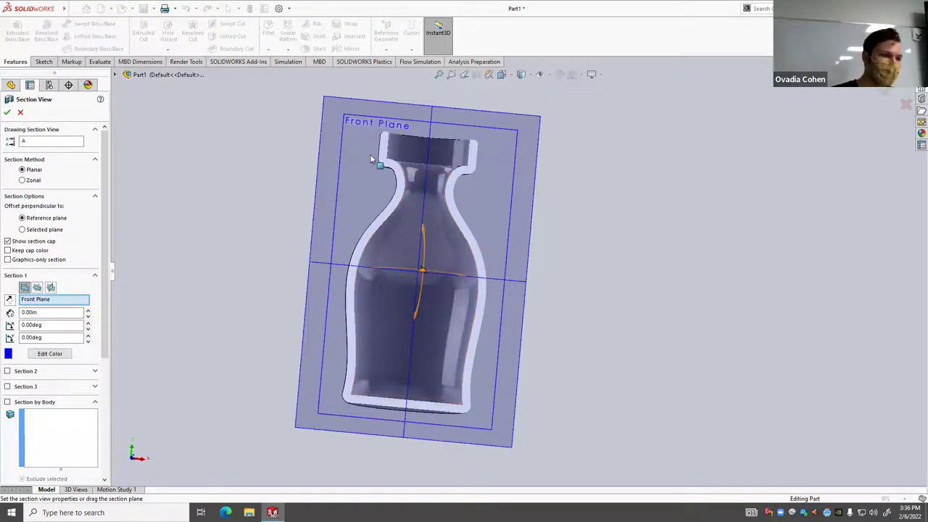
scroll(191, 199, up, 5)
click(21, 112)
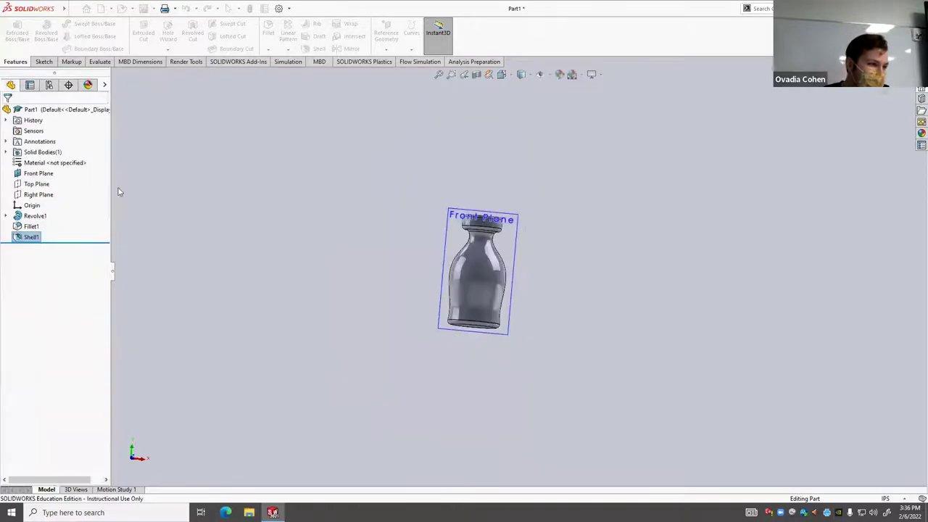
Edit Shell1, clearing the top open face and choosing the bottom face instead.
right_click(31, 237)
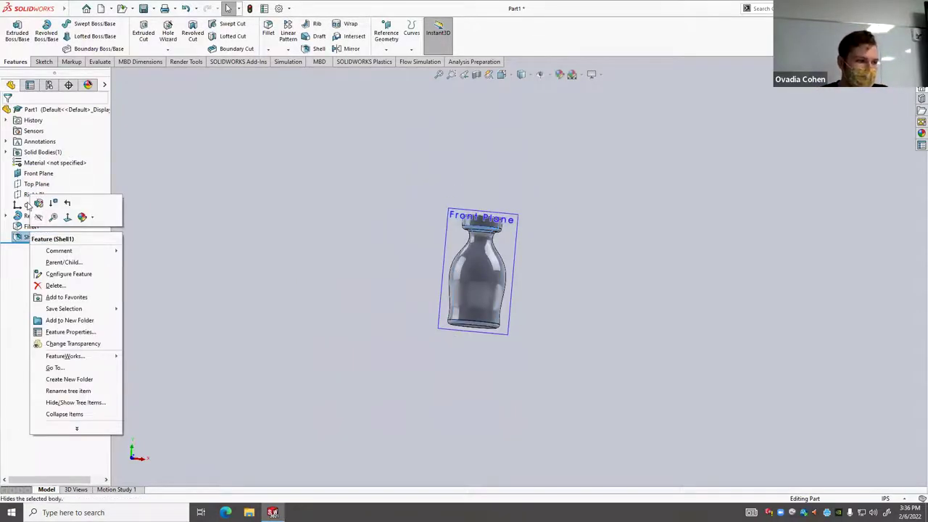
click(38, 203)
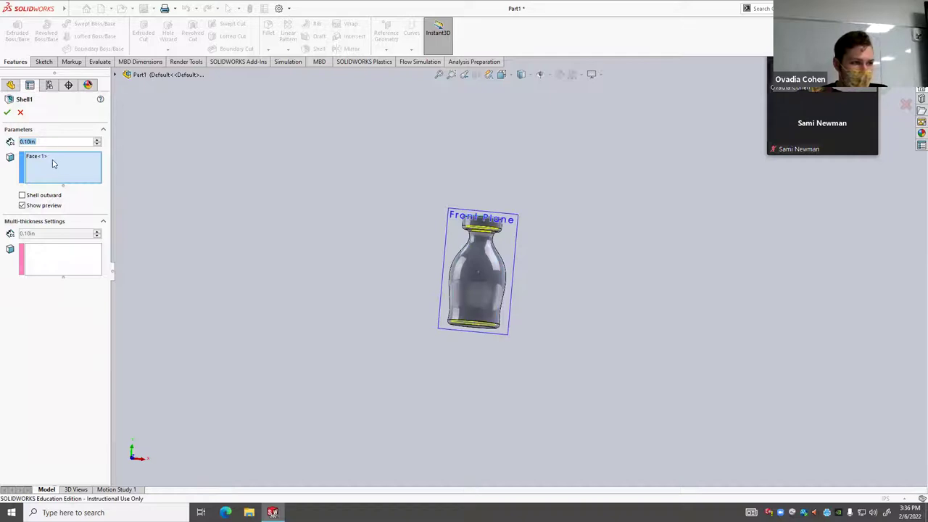
scroll(552, 286, down, 3)
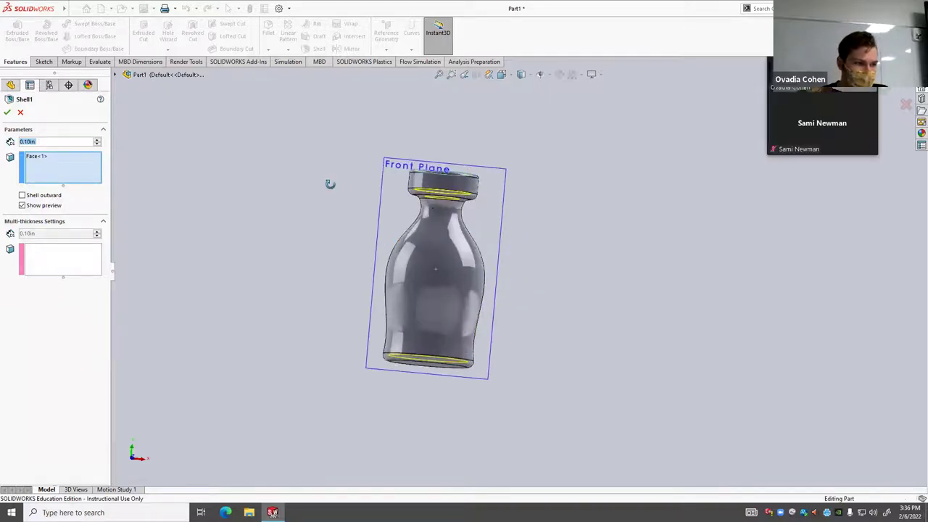
middle_drag(330, 183, 340, 239)
right_click(56, 162)
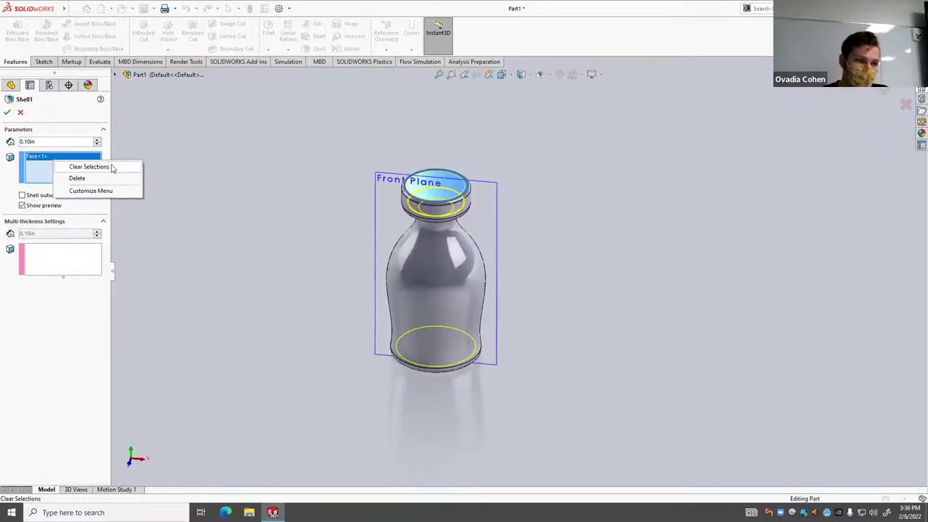
click(111, 167)
middle_drag(358, 387, 409, 265)
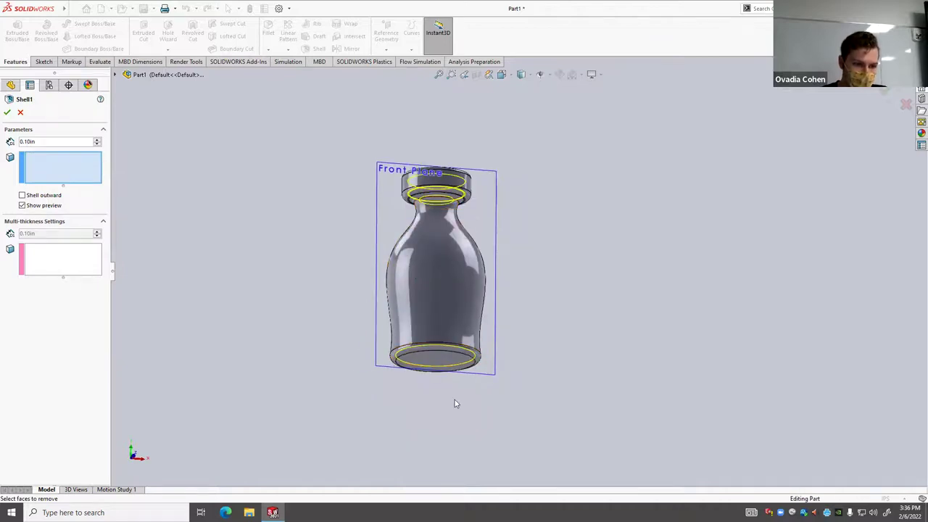
middle_drag(455, 404, 454, 315)
scroll(444, 339, down, 3)
click(444, 339)
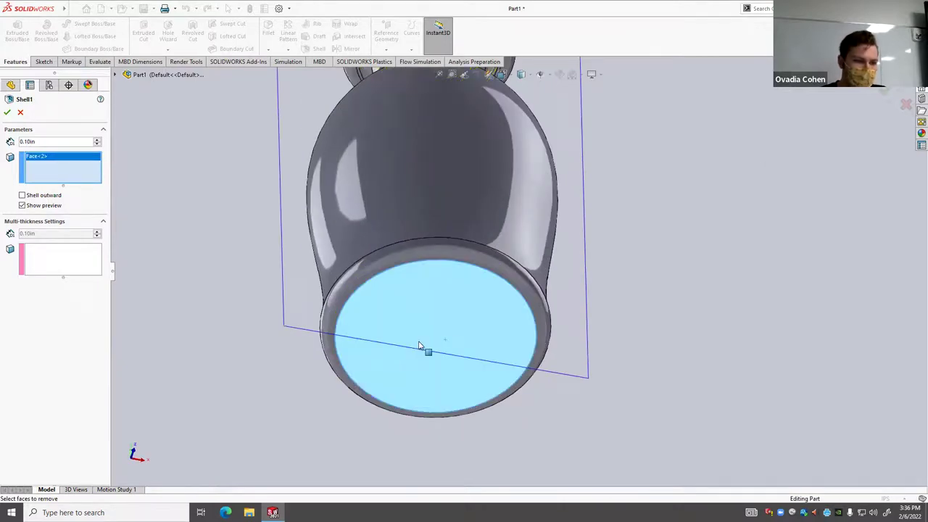
Apply the edited shell, dismiss the wall-thickness error, and close the failed edit.
click(8, 113)
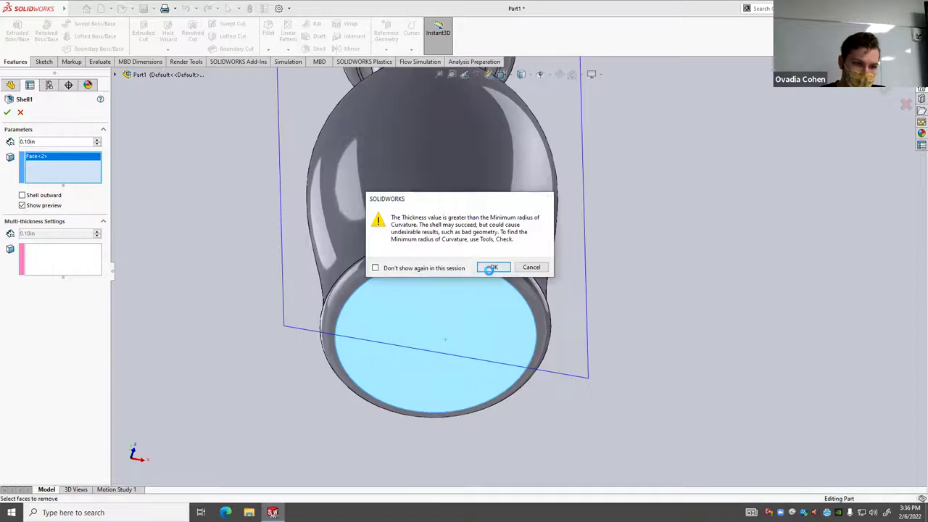
click(490, 267)
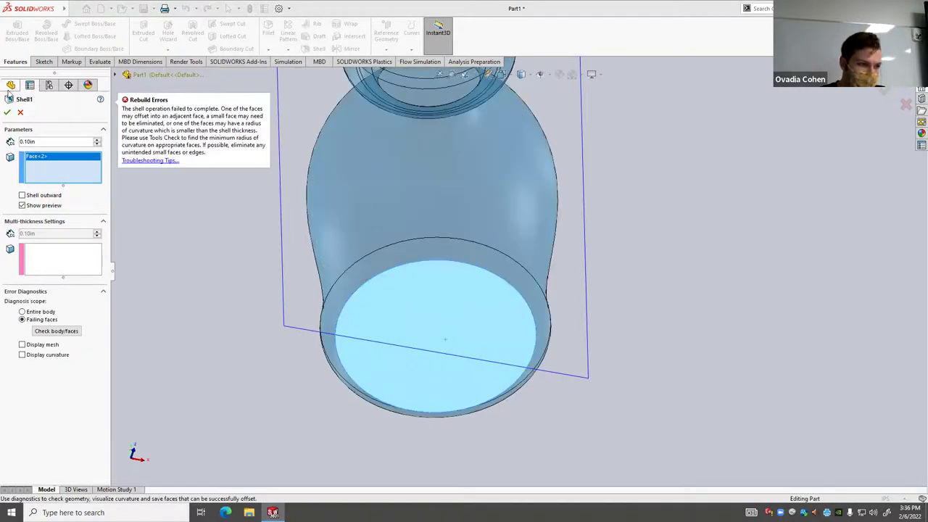
click(8, 112)
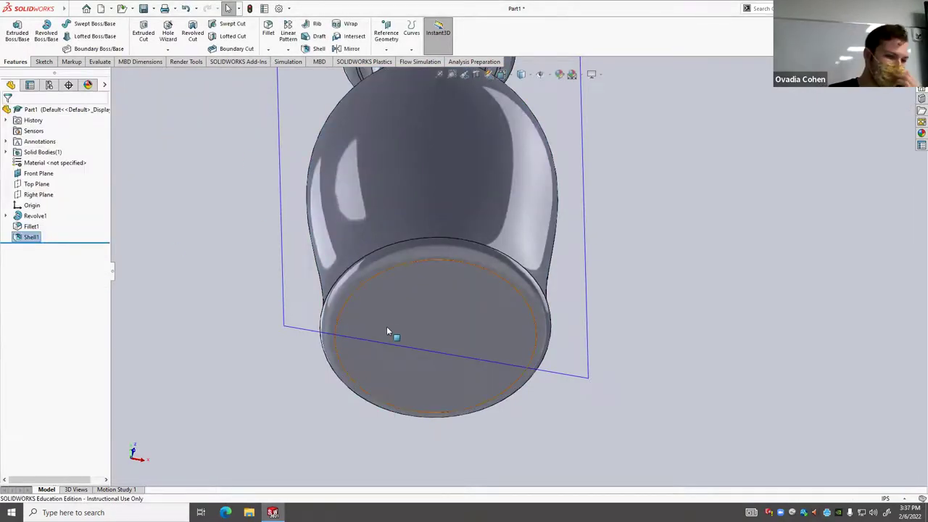
scroll(395, 341, down, 3)
middle_drag(404, 356, 505, 234)
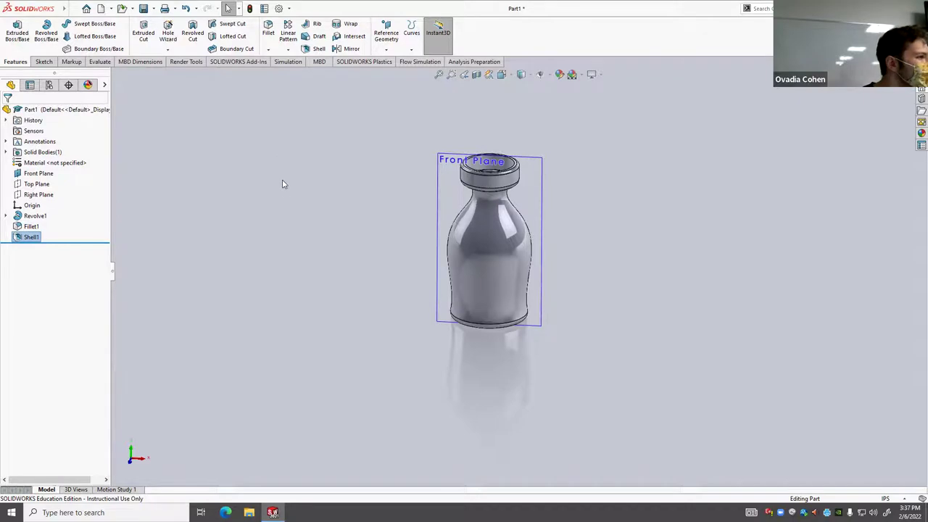
key(z)
key(z)
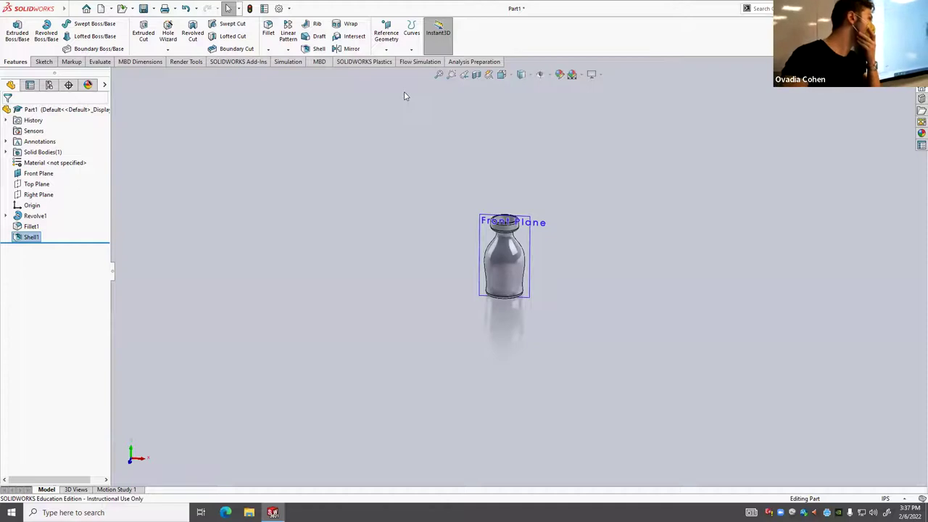
scroll(373, 166, up, 3)
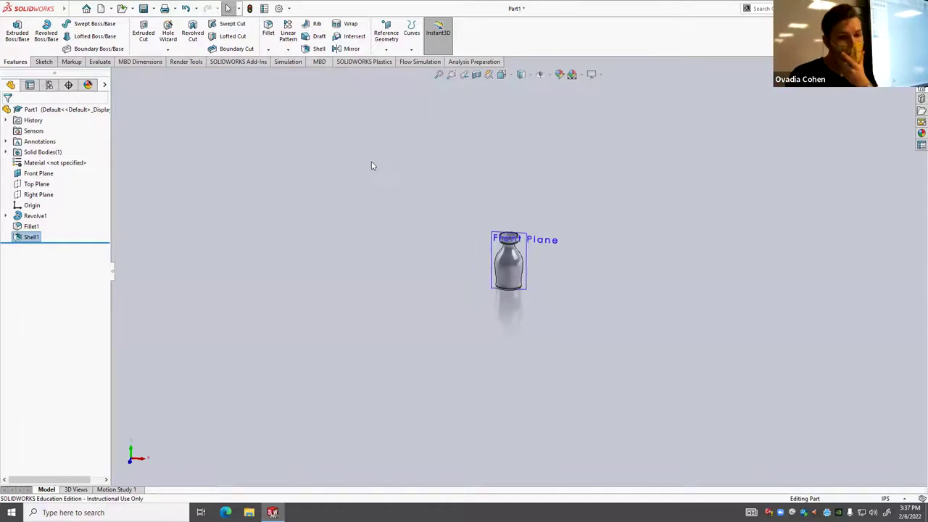
scroll(485, 207, down, 4)
scroll(616, 326, down, 5)
middle_drag(343, 182, 332, 221)
key(ctrl+1)
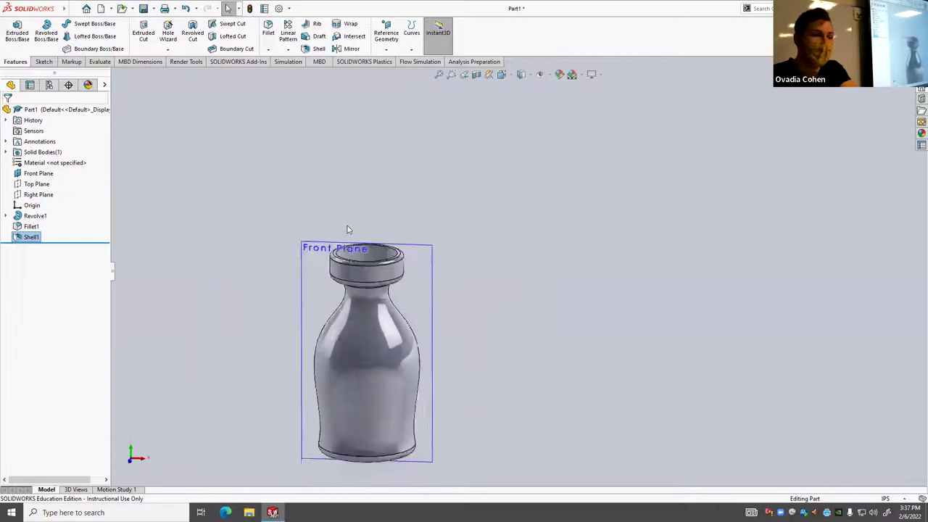
Select the Top Plane and switch to a zoomed-in Front view.
right_click(38, 186)
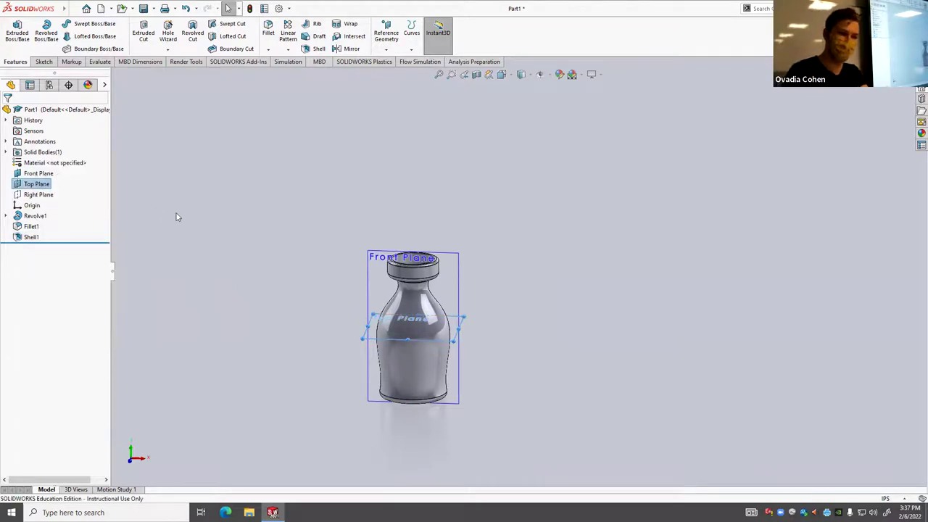
scroll(533, 387, down, 5)
click(485, 232)
middle_drag(660, 282, 398, 229)
click(425, 239)
scroll(546, 314, up, 2)
scroll(518, 216, down, 2)
key(ctrl+1)
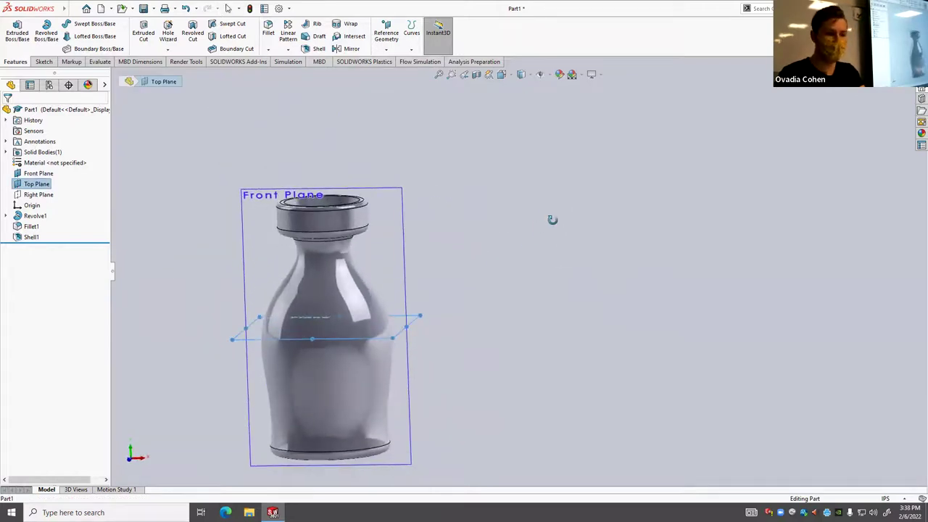
key(space)
click(418, 313)
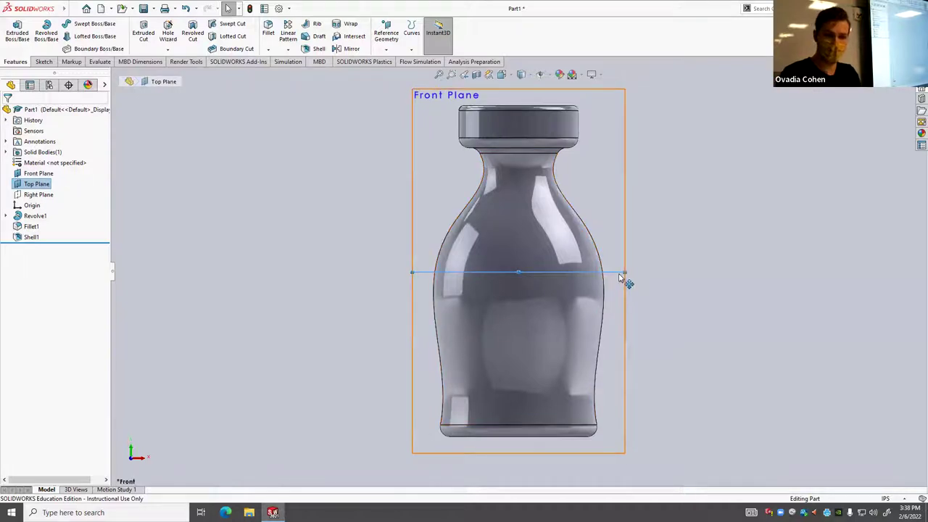
Copy the Top Plane upward into a new plane offset 1.66581377in.
ctrl+drag(619, 276, 608, 107)
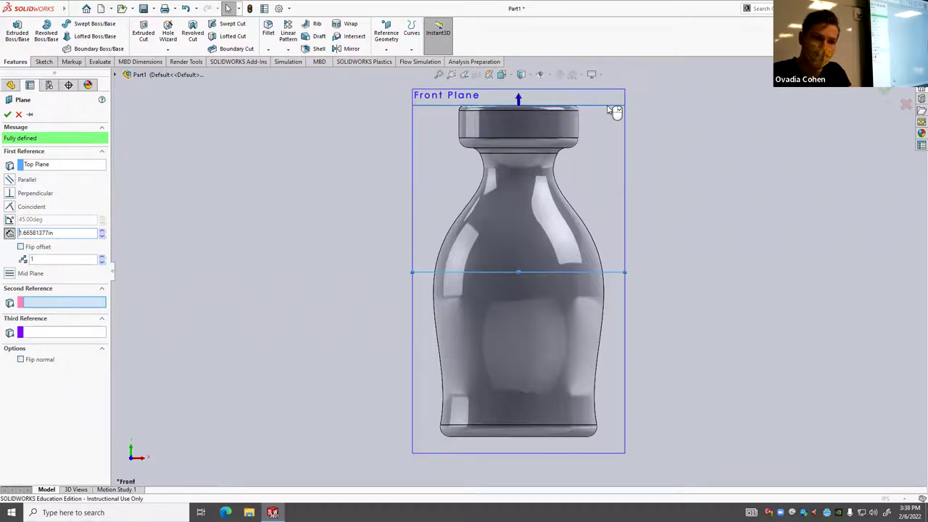
double_click(62, 234)
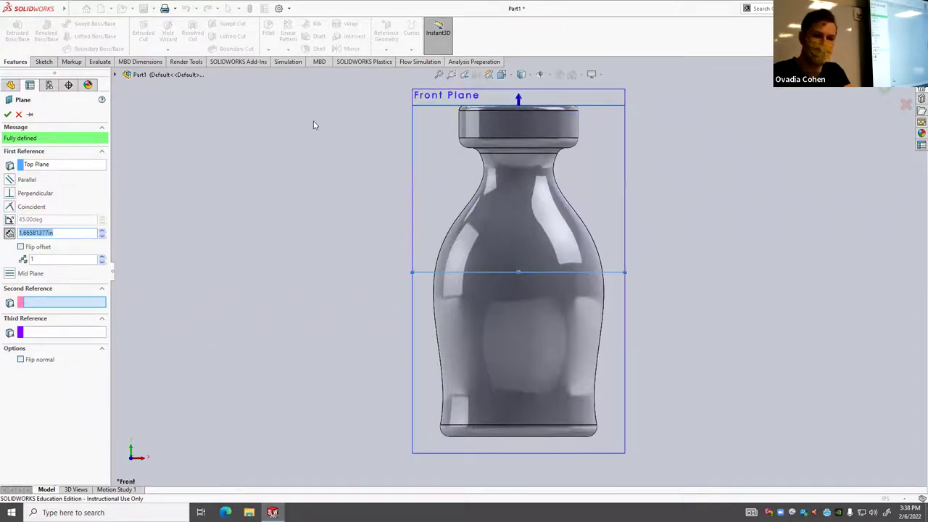
scroll(534, 116, down, 5)
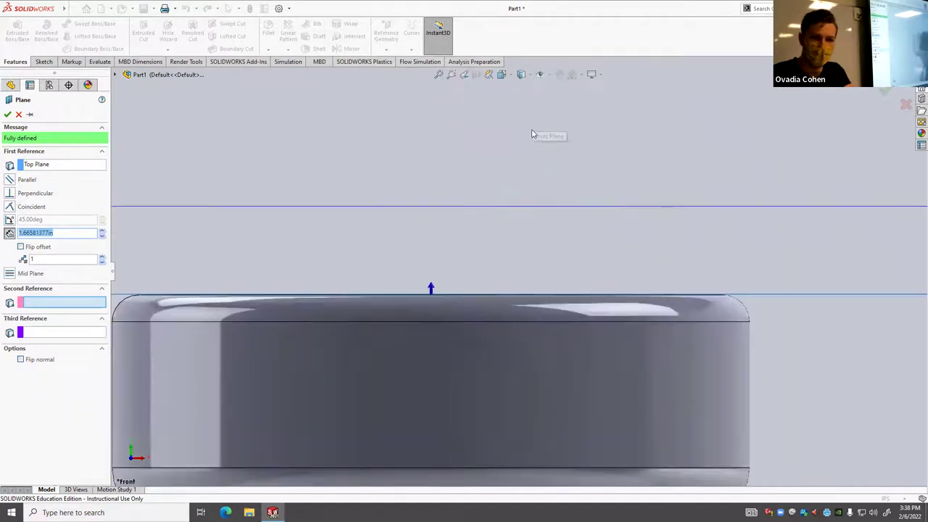
key(f)
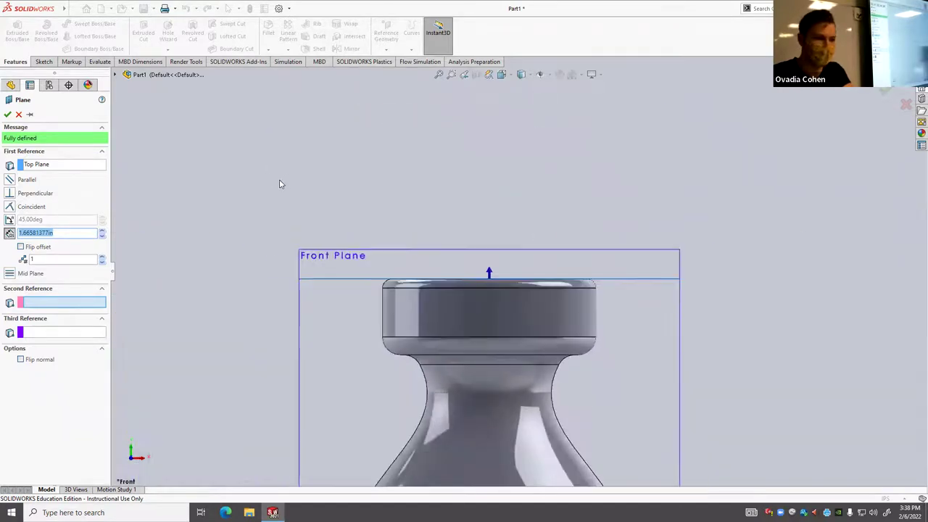
Confirm Plane1 and hide the Top Plane.
click(8, 114)
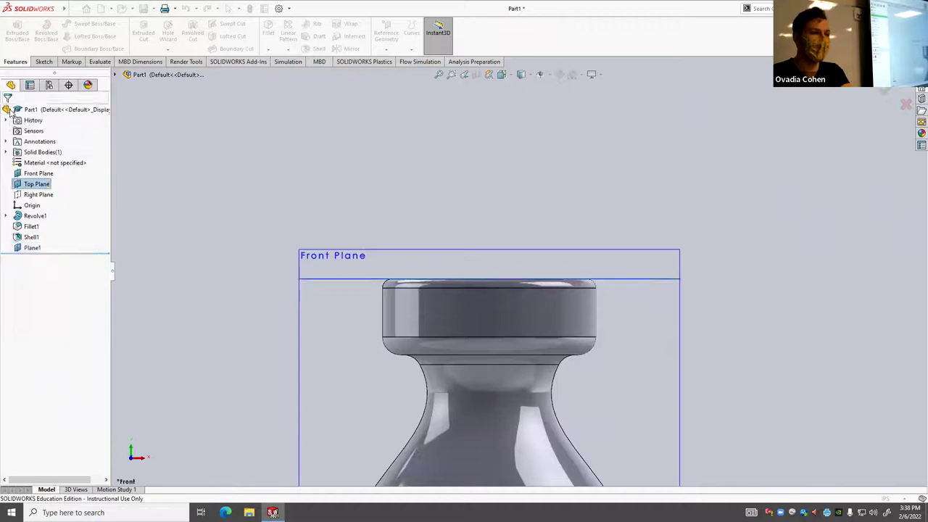
scroll(499, 313, up, 8)
middle_drag(575, 240, 551, 323)
scroll(639, 393, down, 5)
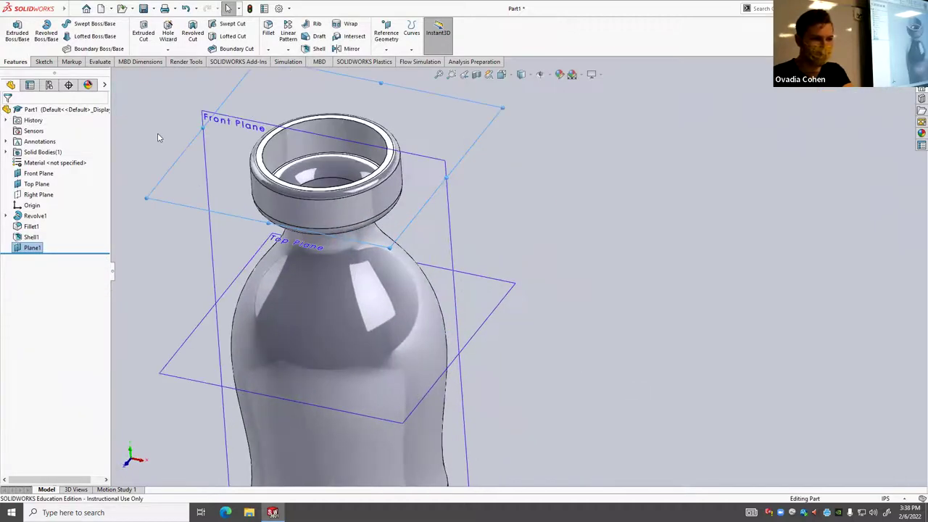
right_click(30, 185)
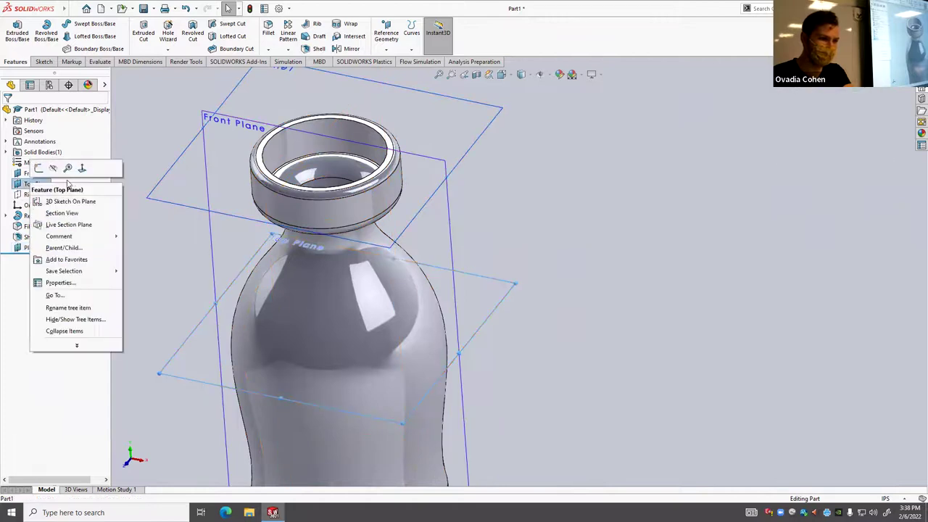
click(53, 169)
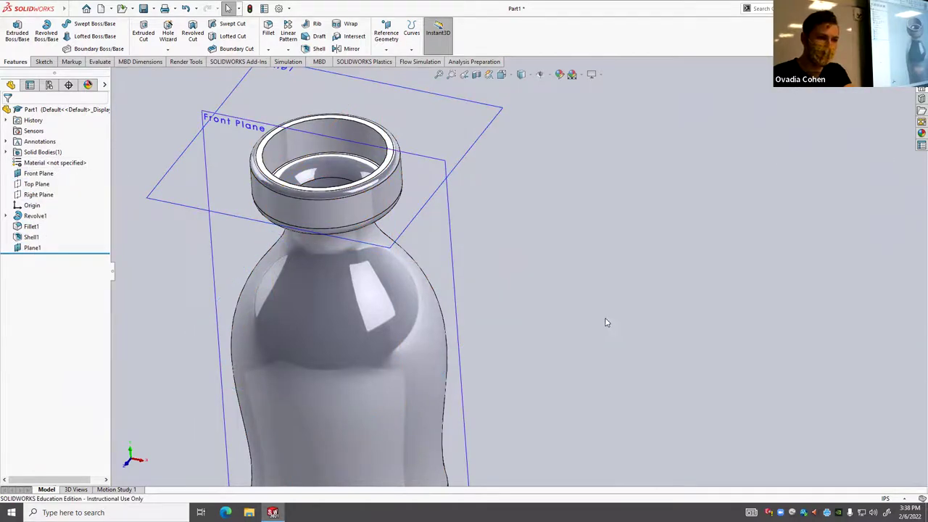
Select Plane1, zoom out to the whole bottle, and expand Solid Bodies(1).
scroll(606, 321, up, 4)
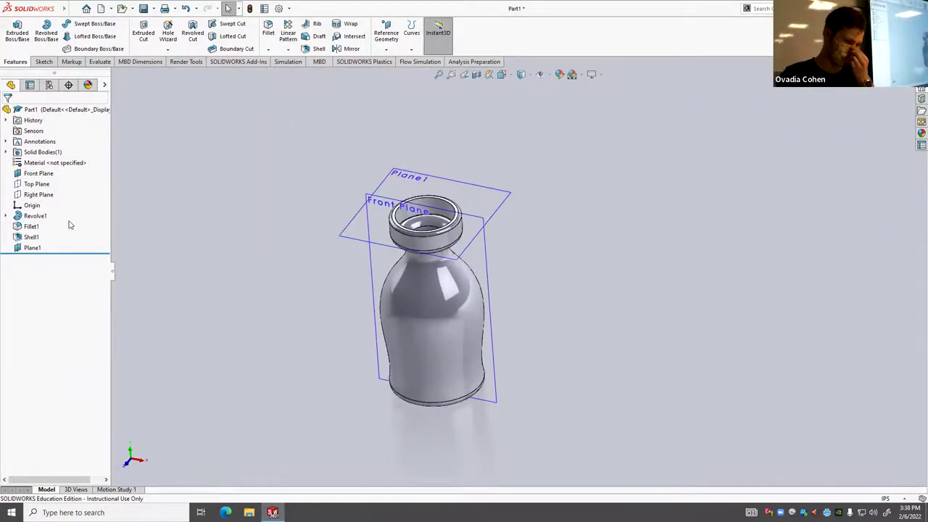
click(33, 248)
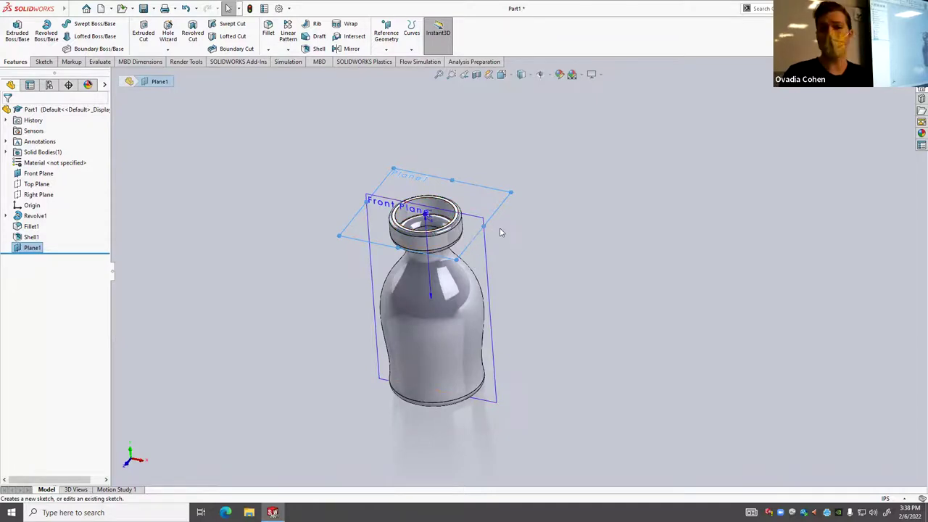
scroll(471, 243, up, 3)
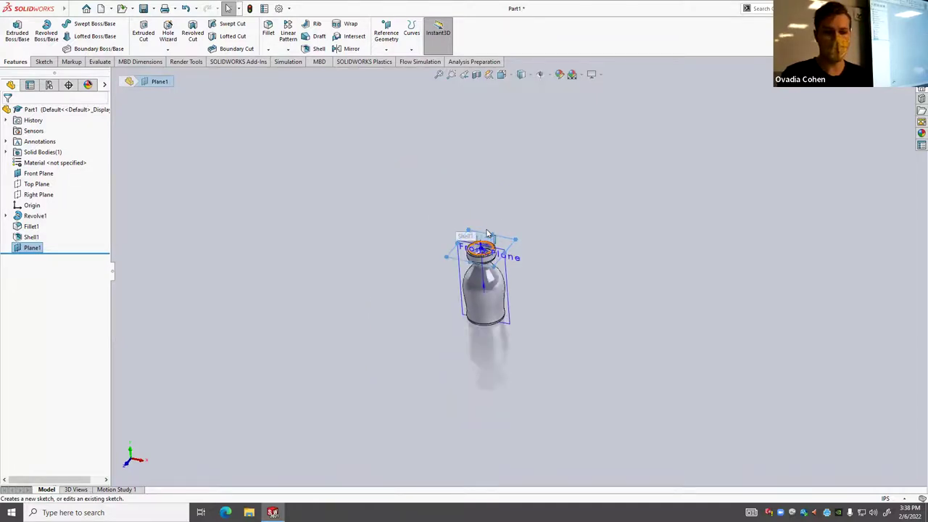
scroll(500, 286, down, 3)
scroll(503, 286, down, 3)
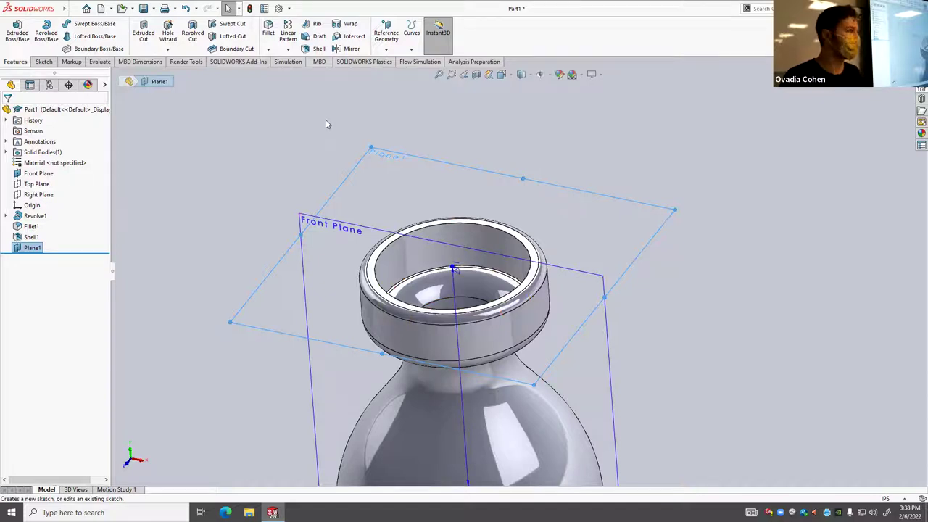
key(z)
key(z)
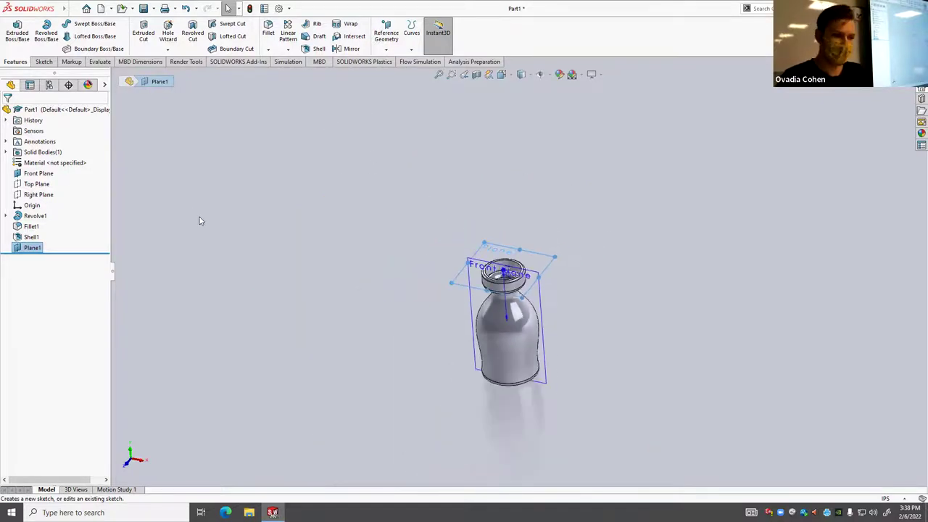
click(7, 152)
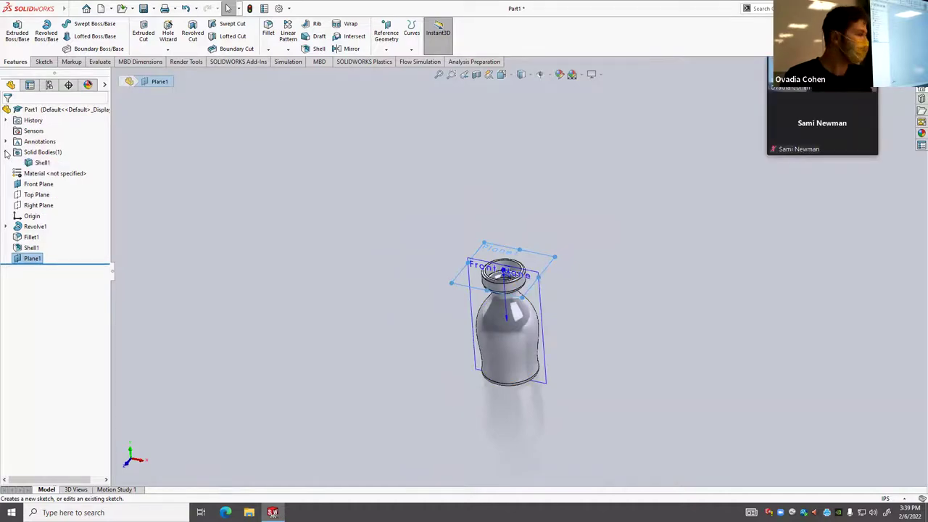
Collapse the Solid Bodies(1) folder in the FeatureManager tree.
click(6, 152)
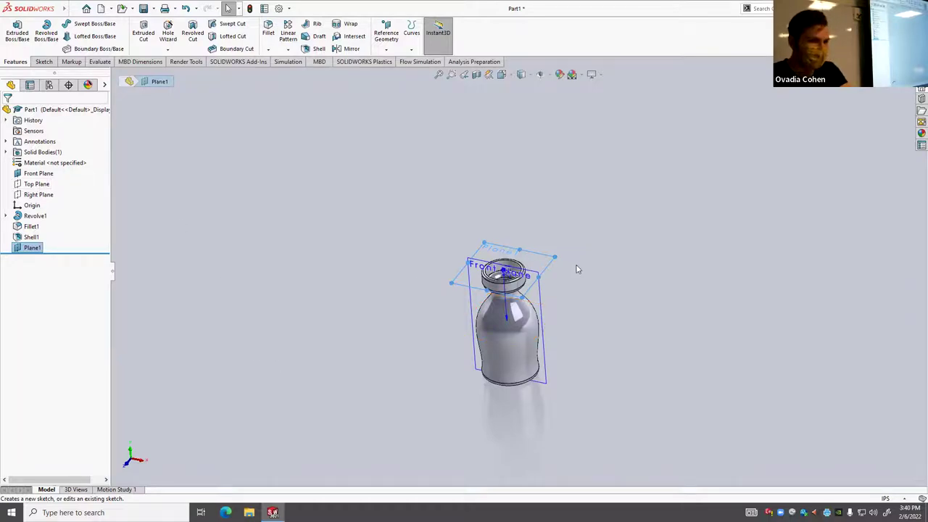
Orbit onto the bottle top and pick the Circle tool from the Sketch tab.
scroll(544, 285, down, 3)
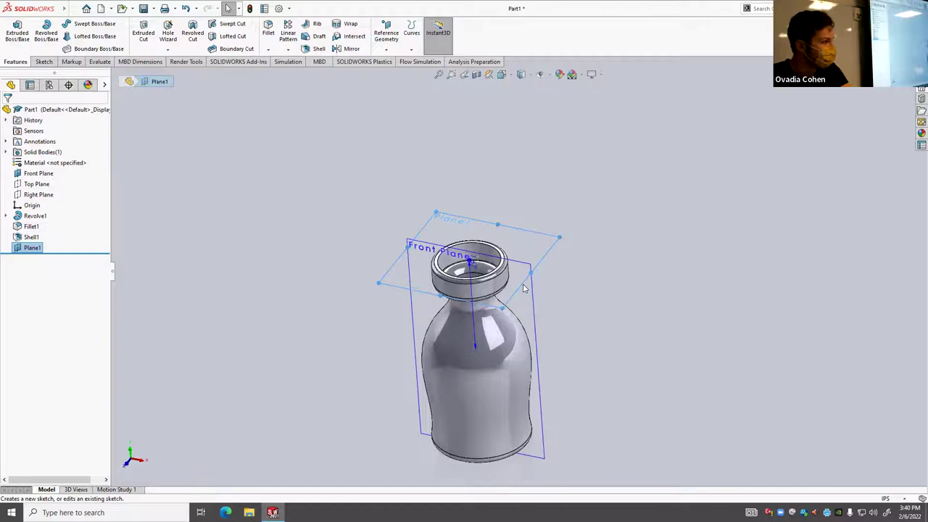
scroll(440, 217, down, 5)
mouse_move(619, 277)
middle_down()
mouse_move(626, 190)
mouse_move(662, 210)
mouse_move(581, 294)
mouse_move(599, 333)
mouse_move(596, 310)
middle_up()
click(42, 61)
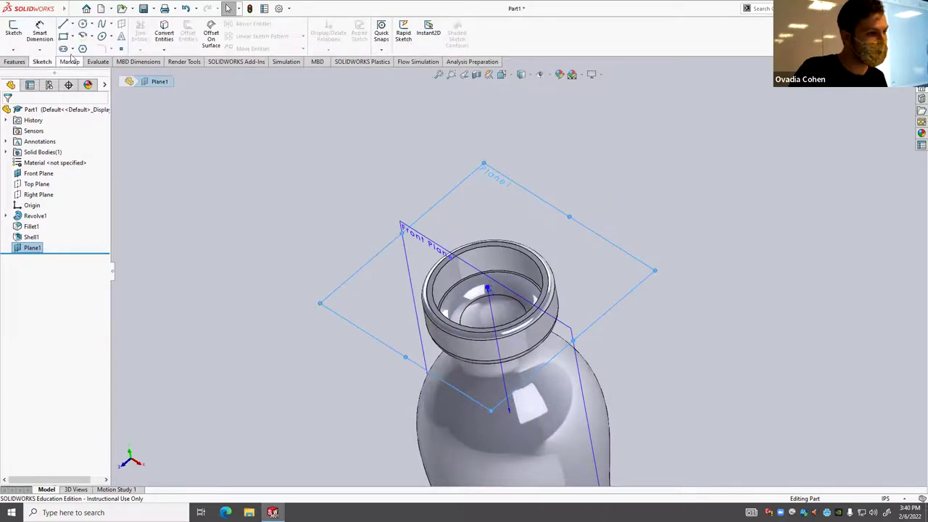
click(83, 24)
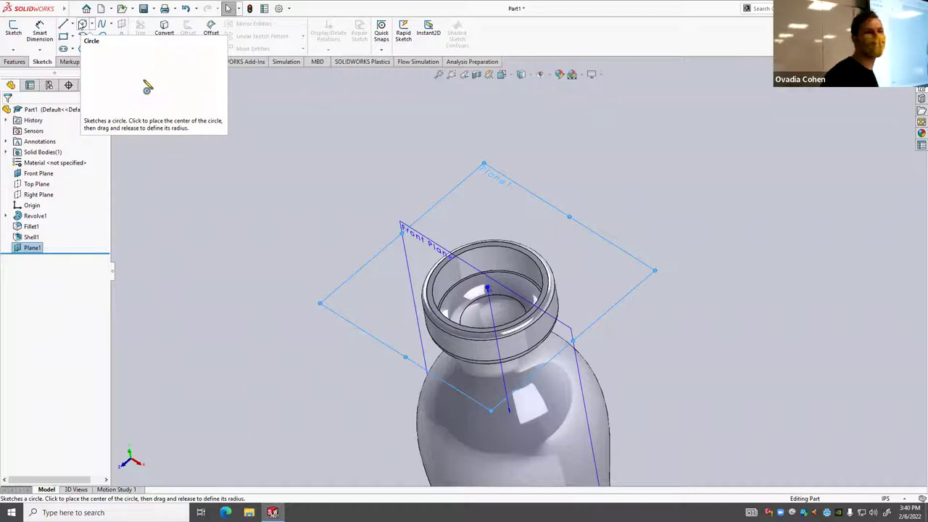
mouse_move(21, 5)
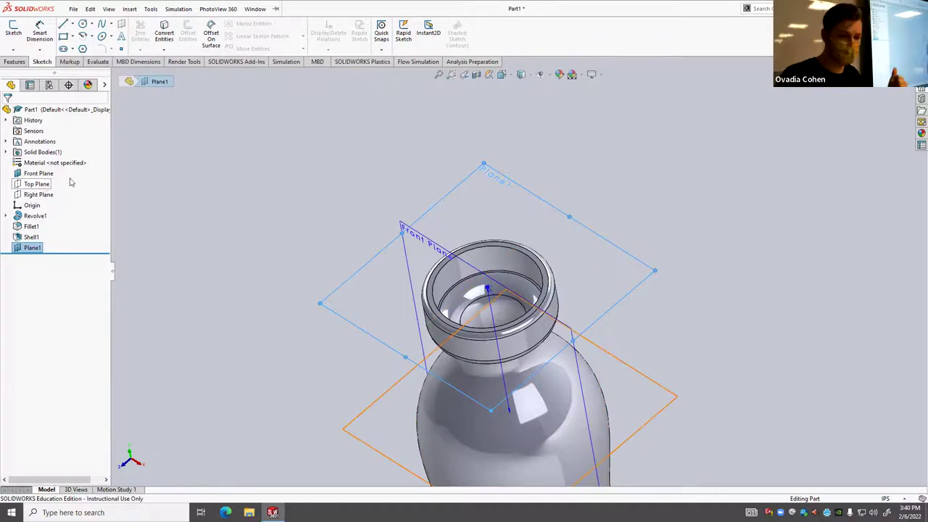
Switch to the Top view, looking straight down on the bottle.
scroll(396, 239, up, 3)
middle_drag(395, 240, 404, 259)
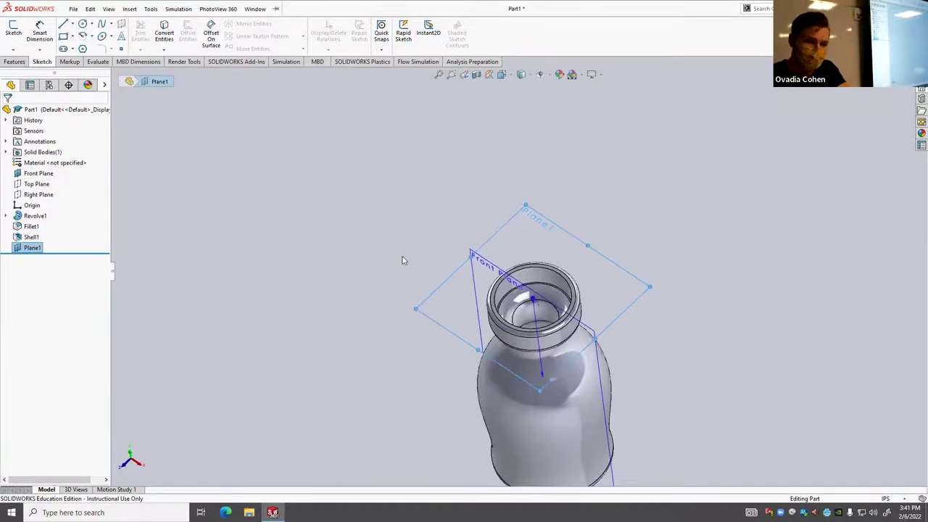
key(space)
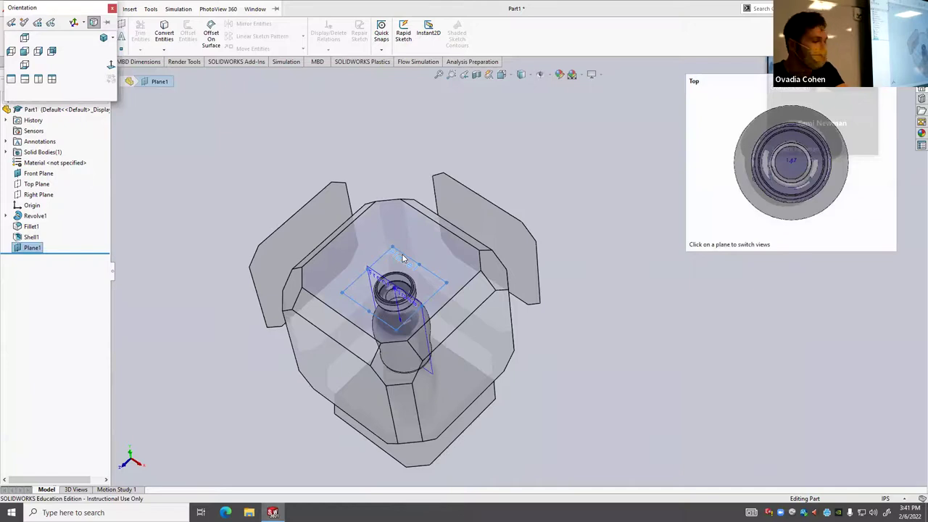
click(404, 258)
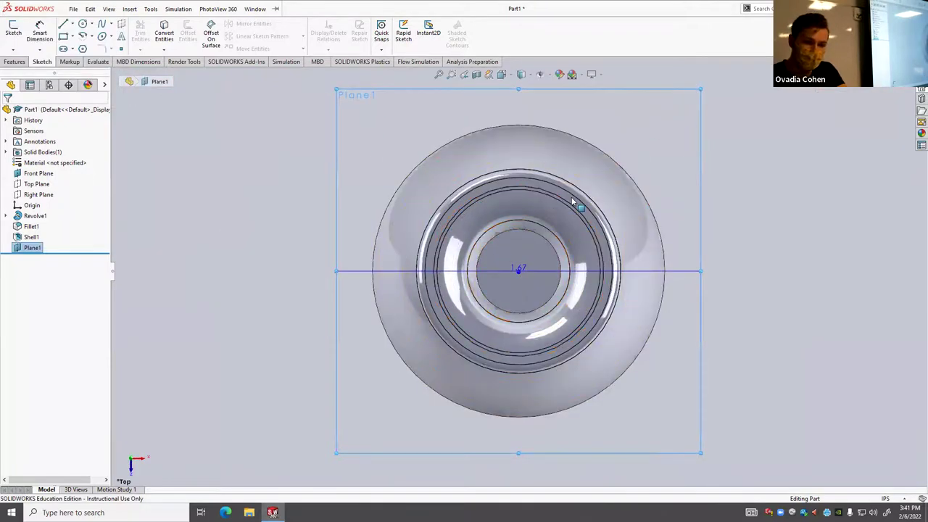
key(alt+f)
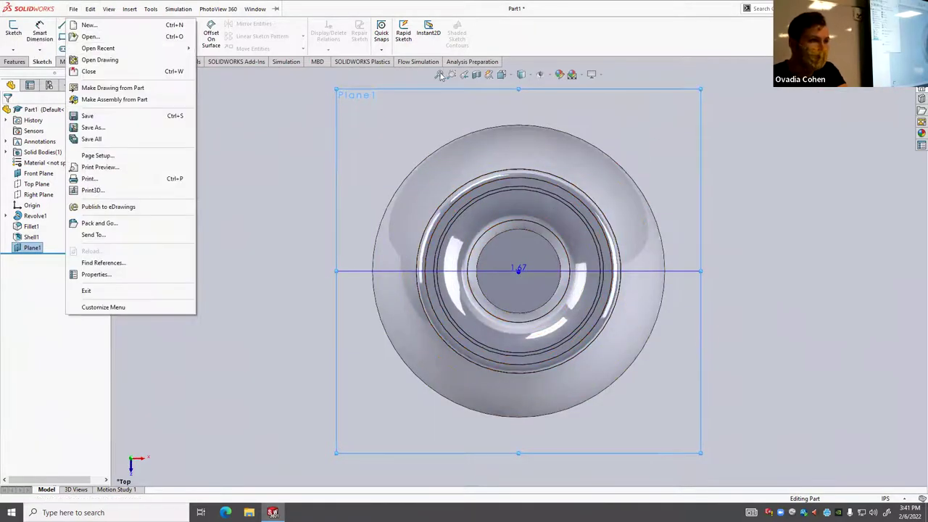
key(Escape)
Draw a centre-radius circle at the origin out to the inner rim, radius 0.4860215in.
click(91, 26)
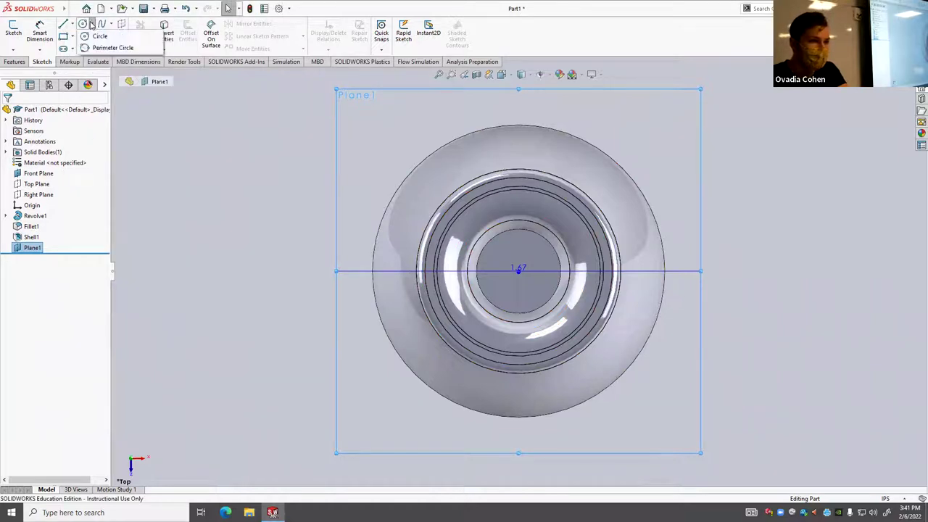
click(101, 36)
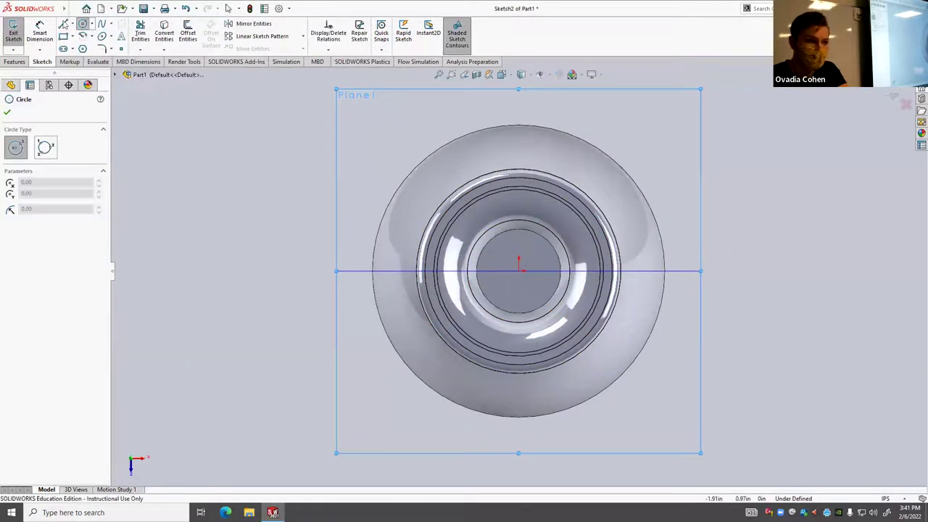
key(alt+f)
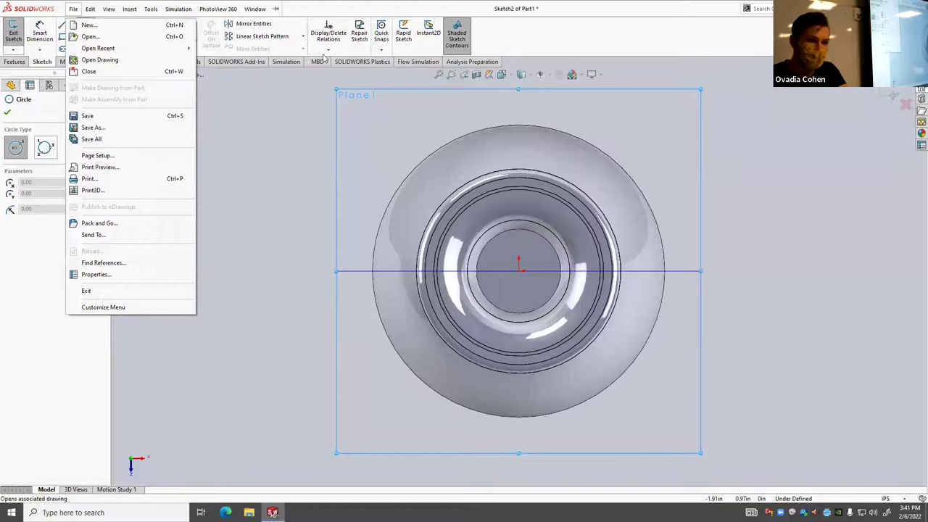
key(Escape)
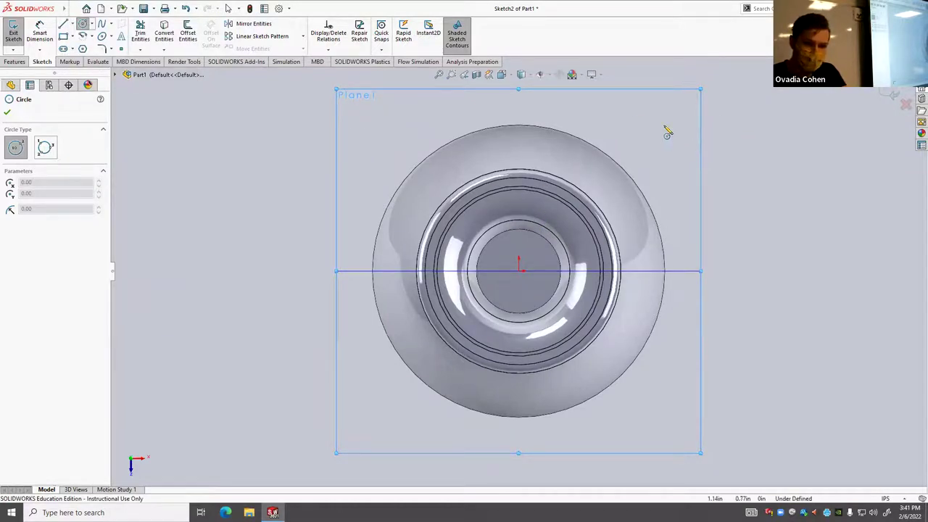
scroll(534, 276, down, 4)
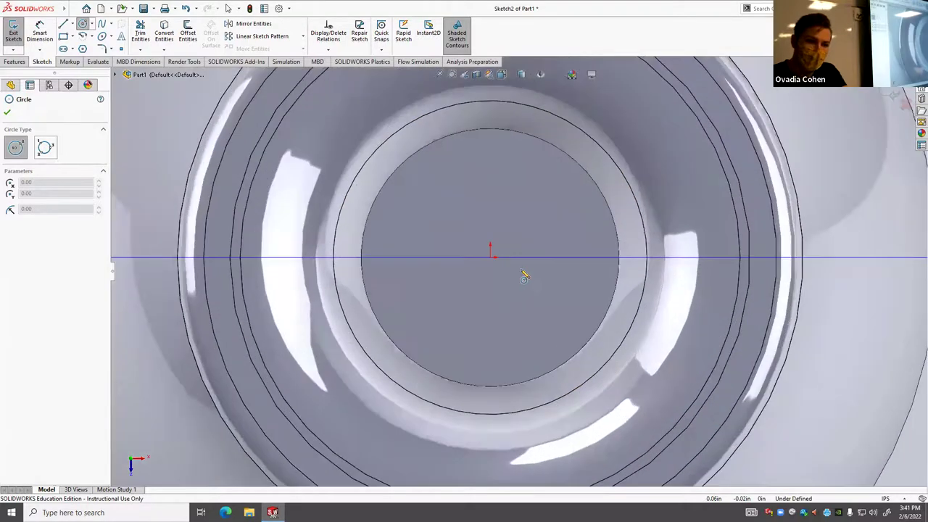
click(491, 257)
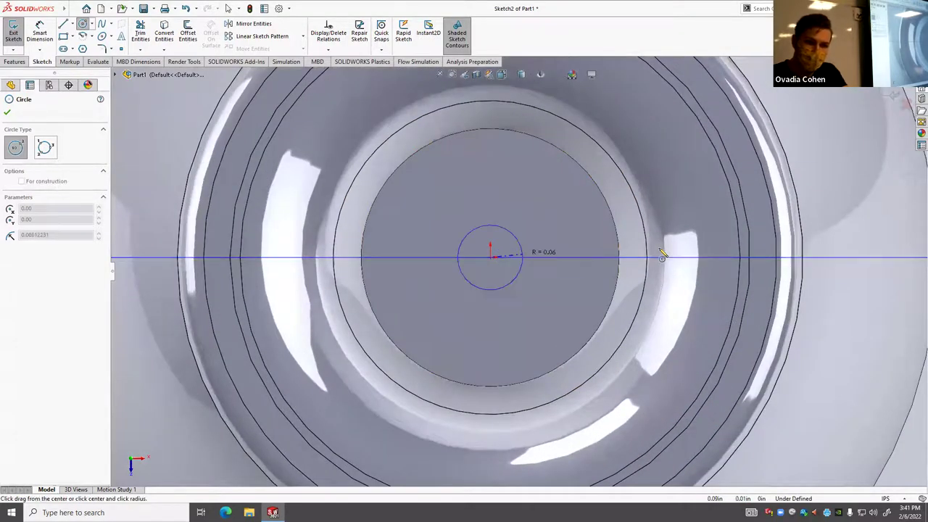
middle_drag(754, 250, 741, 157)
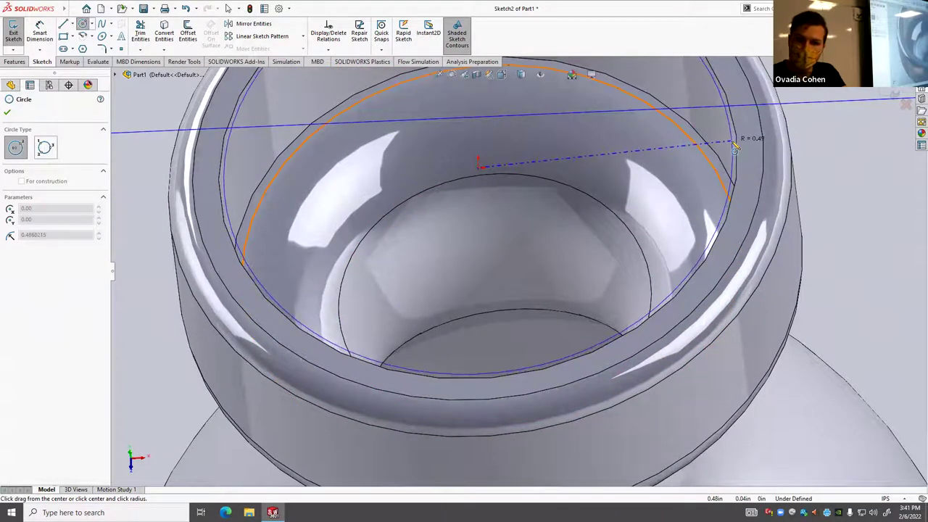
click(736, 147)
Orbit around the rim to check the new circle.
scroll(497, 217, up, 5)
scroll(558, 201, up, 2)
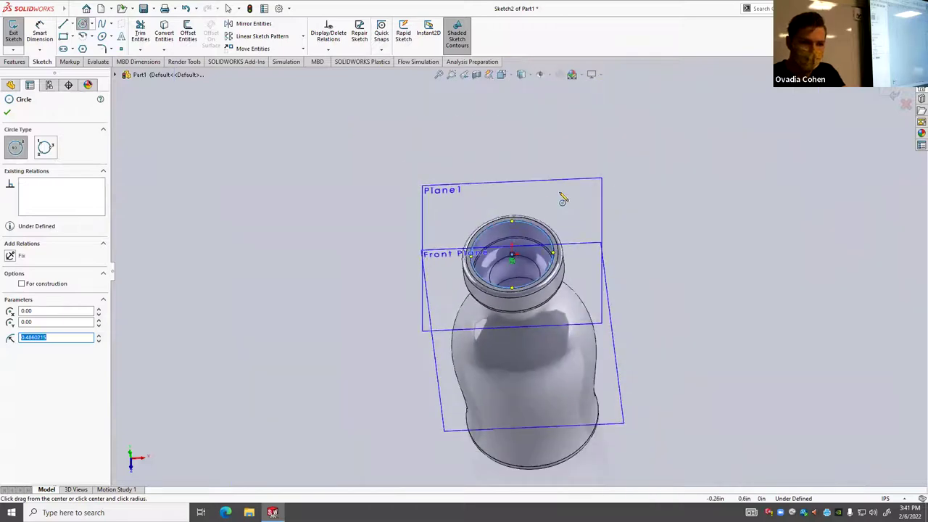
scroll(379, 228, down, 6)
middle_drag(379, 228, 610, 177)
scroll(571, 201, up, 4)
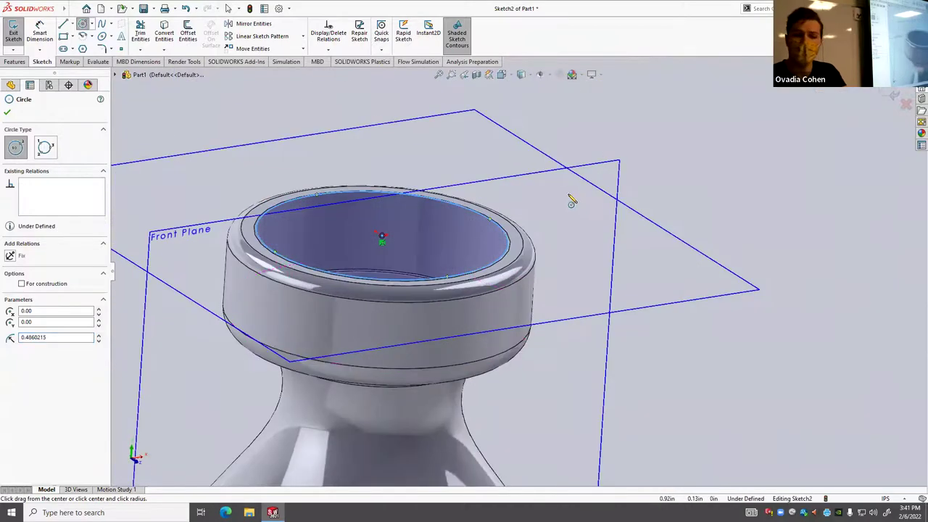
scroll(527, 261, down, 5)
middle_drag(519, 276, 571, 283)
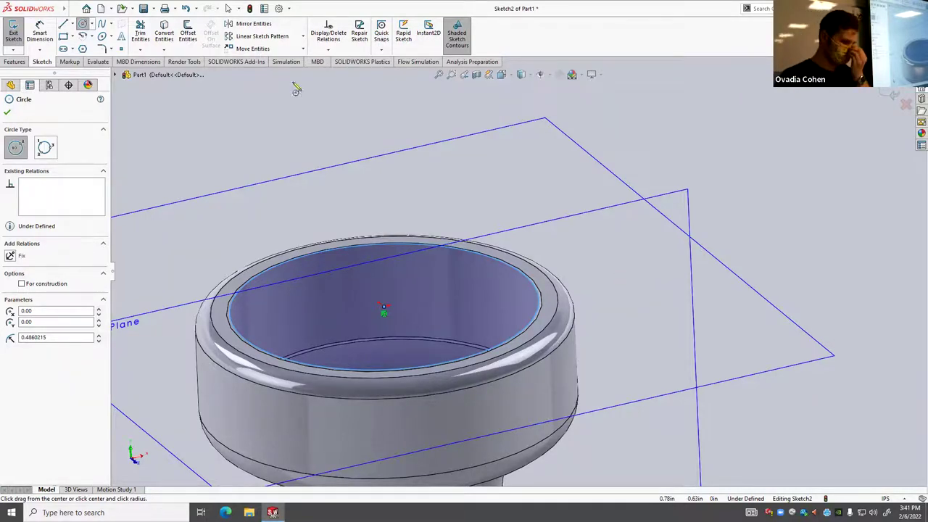
Close Sketch2, delete it with its circle, and open a new Sketch3 on Plane1.
click(13, 32)
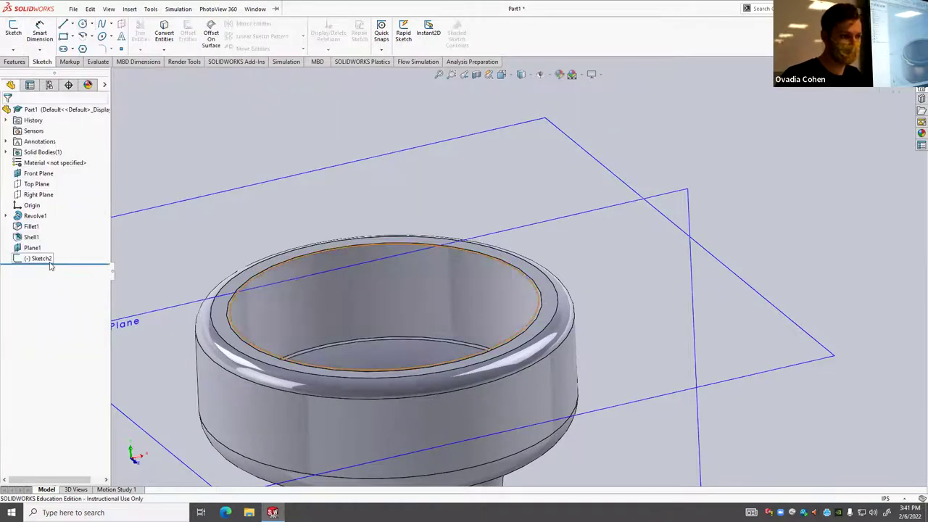
right_click(48, 259)
click(75, 326)
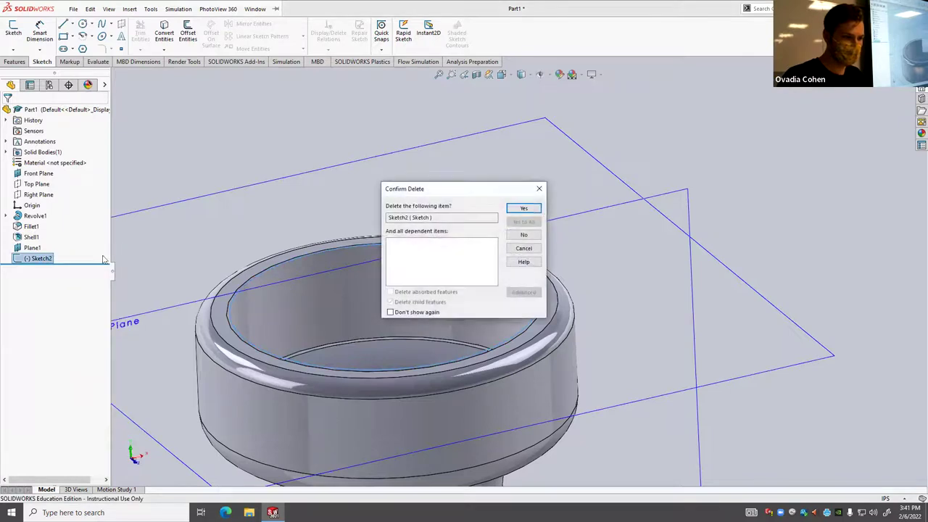
key(Return)
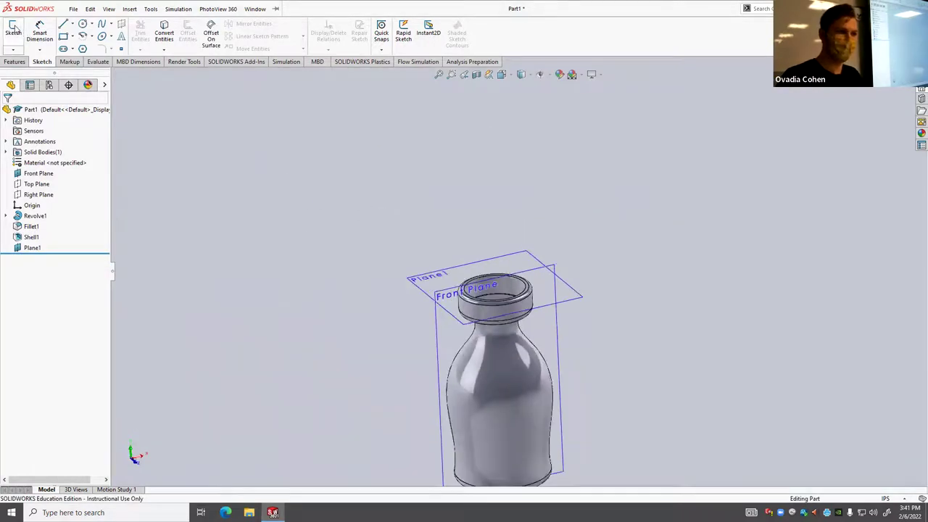
key(s)
click(508, 259)
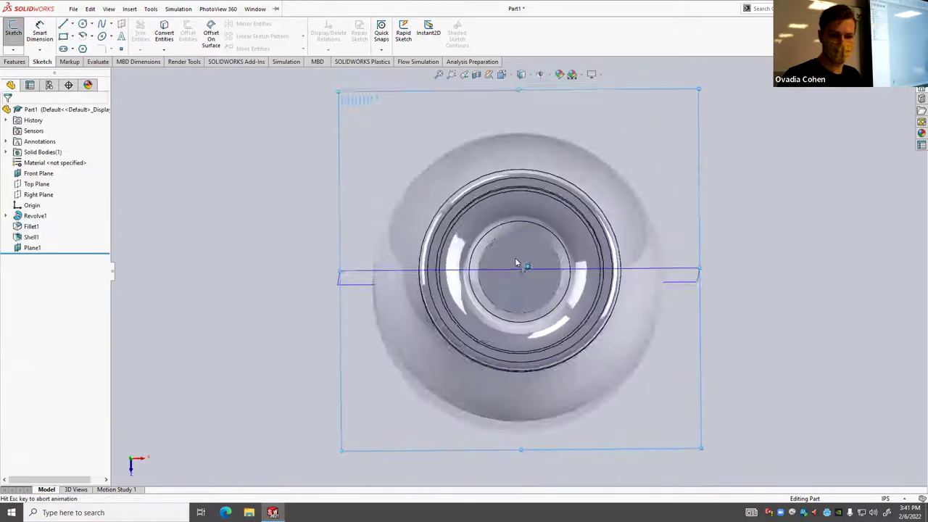
Draw a circle centred on the origin out to the inner rim, radius 0.48328044in.
click(82, 24)
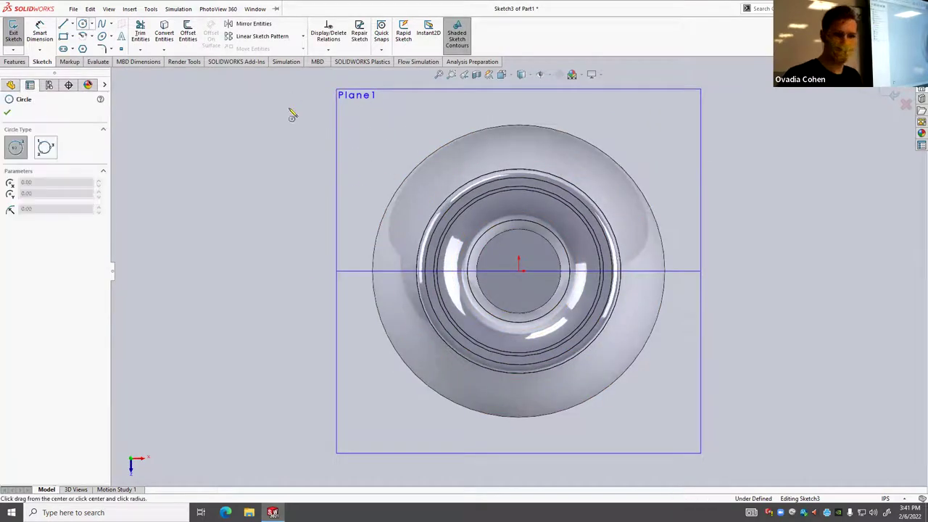
click(519, 270)
scroll(590, 272, down, 3)
scroll(590, 273, down, 3)
middle_drag(598, 266, 593, 157)
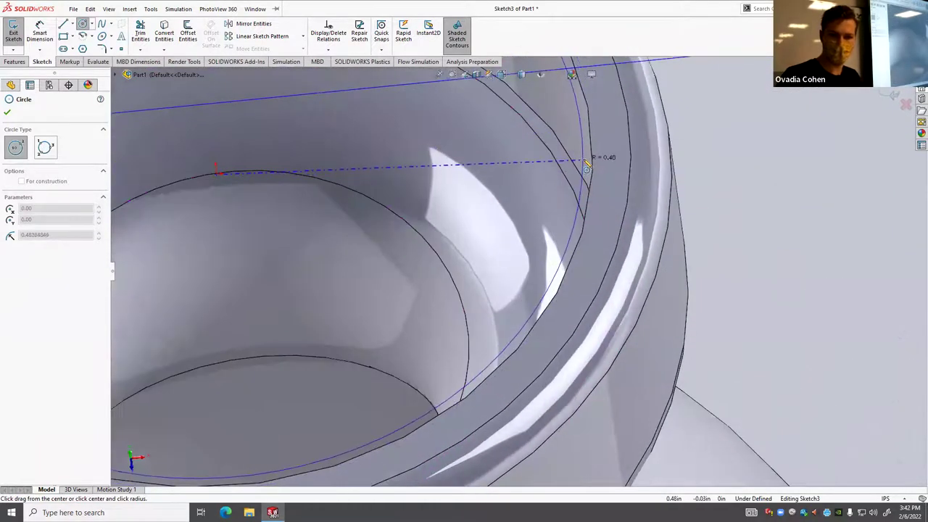
click(594, 156)
Orbit around the cap to check the new circle from the side.
scroll(692, 235, up, 3)
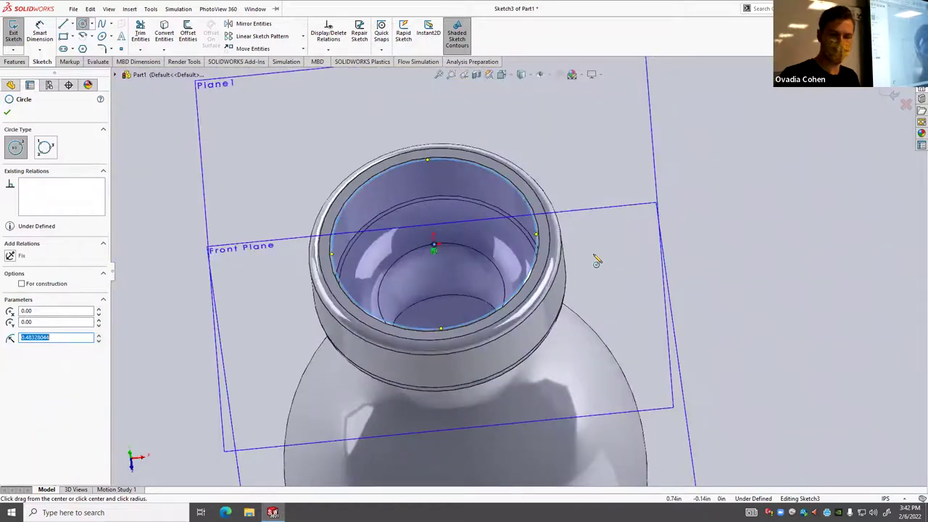
scroll(598, 261, up, 2)
scroll(583, 258, down, 1)
scroll(551, 261, down, 2)
scroll(532, 279, down, 3)
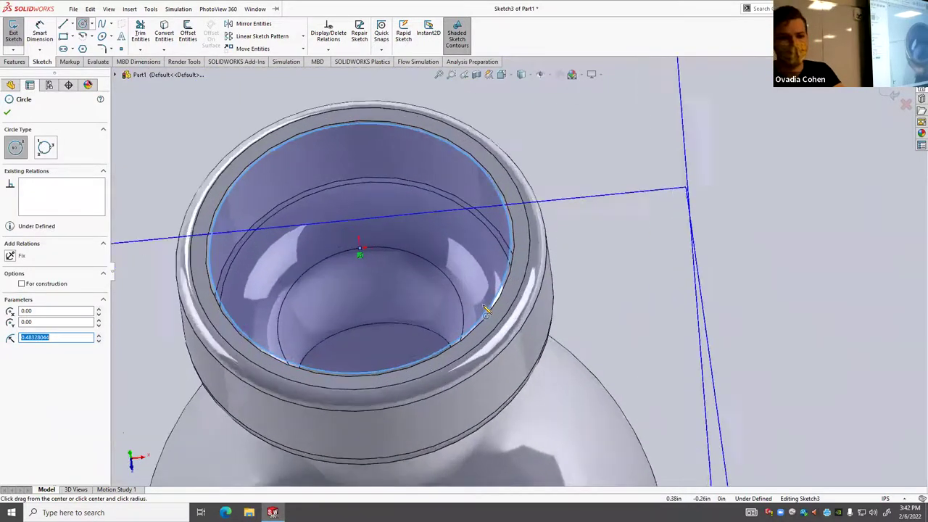
middle_drag(518, 290, 472, 186)
scroll(586, 253, up, 3)
middle_drag(586, 253, 590, 249)
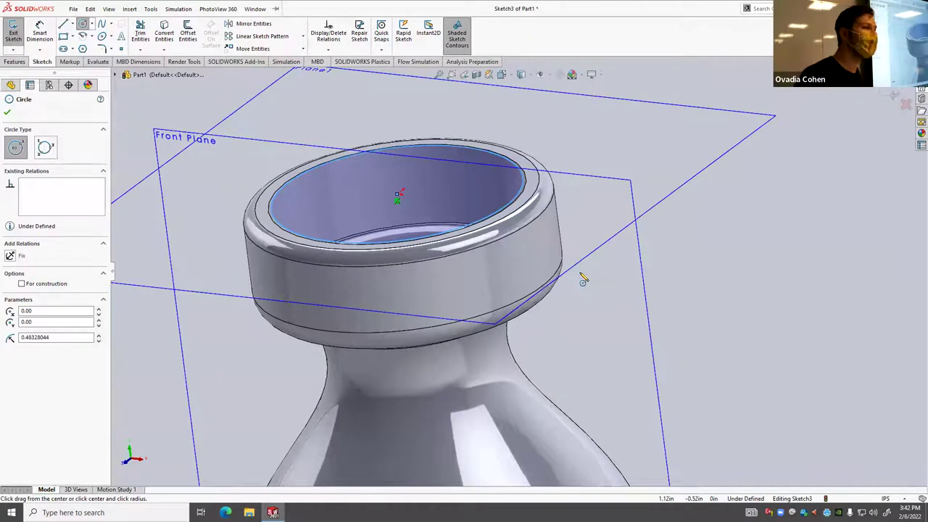
scroll(580, 280, up, 2)
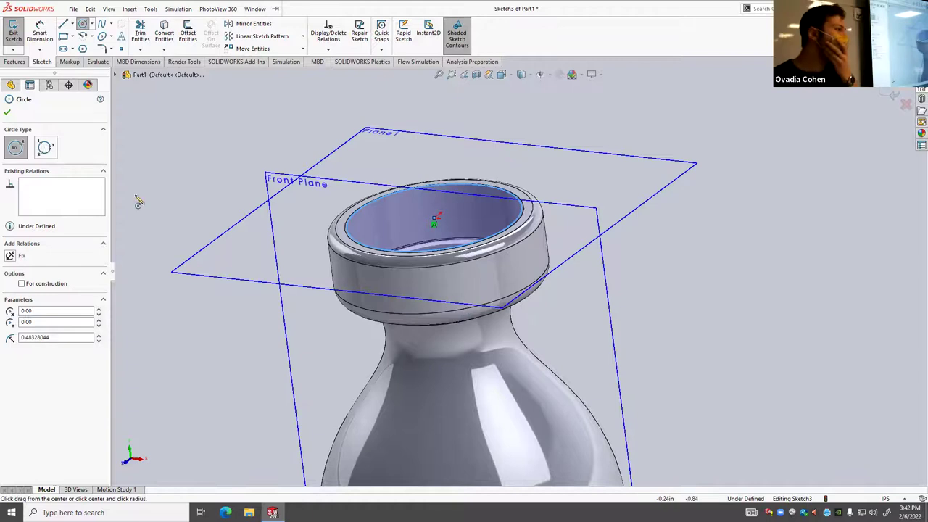
Start an Extruded Boss/Base from the Sketch3 circle.
click(15, 63)
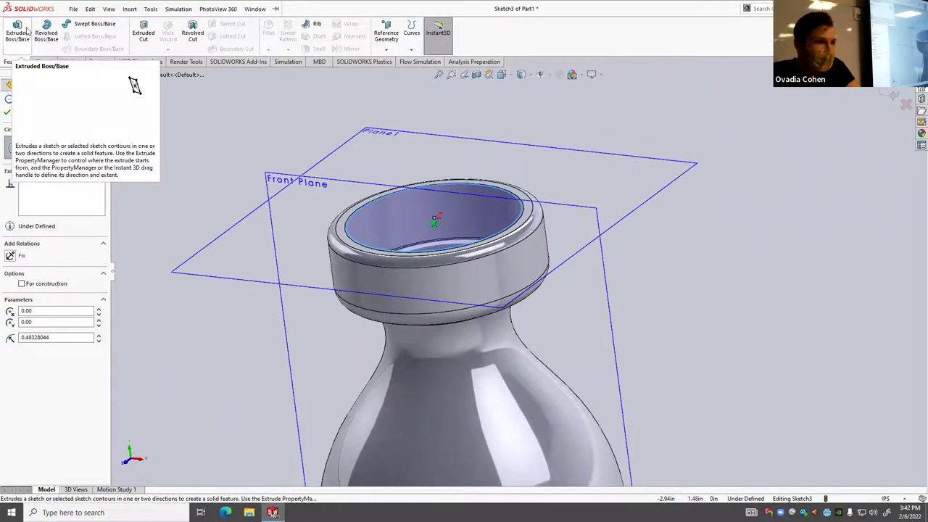
click(18, 35)
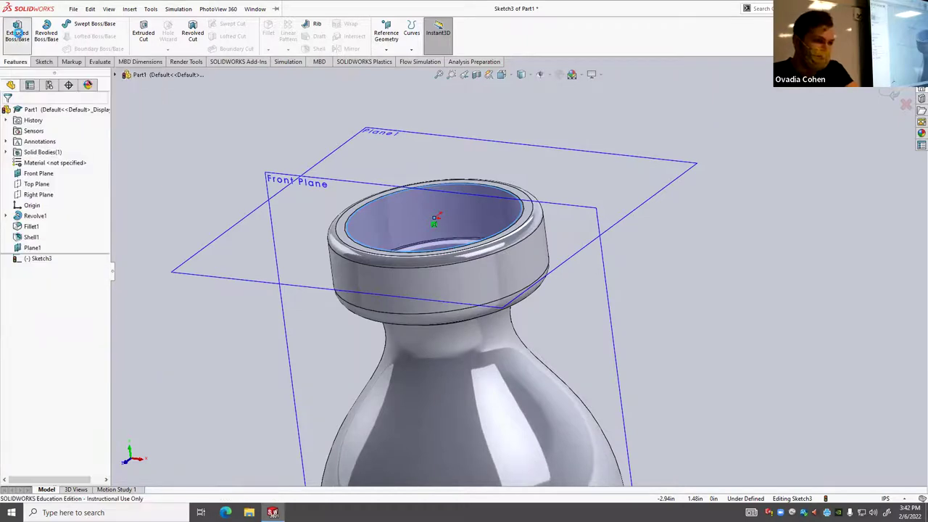
scroll(267, 165, down, 3)
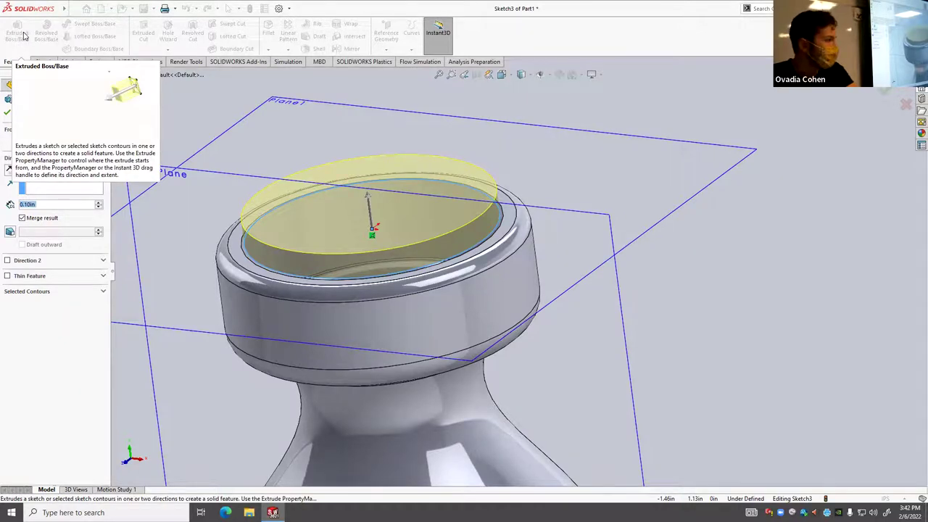
scroll(427, 279, up, 3)
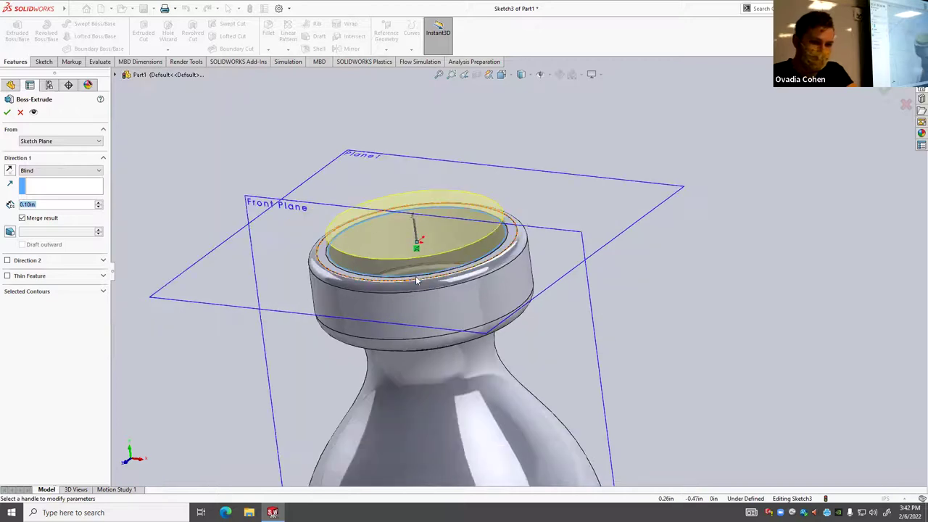
middle_drag(428, 279, 423, 234)
scroll(396, 260, down, 5)
Drag the extrude depth down into the cap, settling at 0.31in.
click(425, 259)
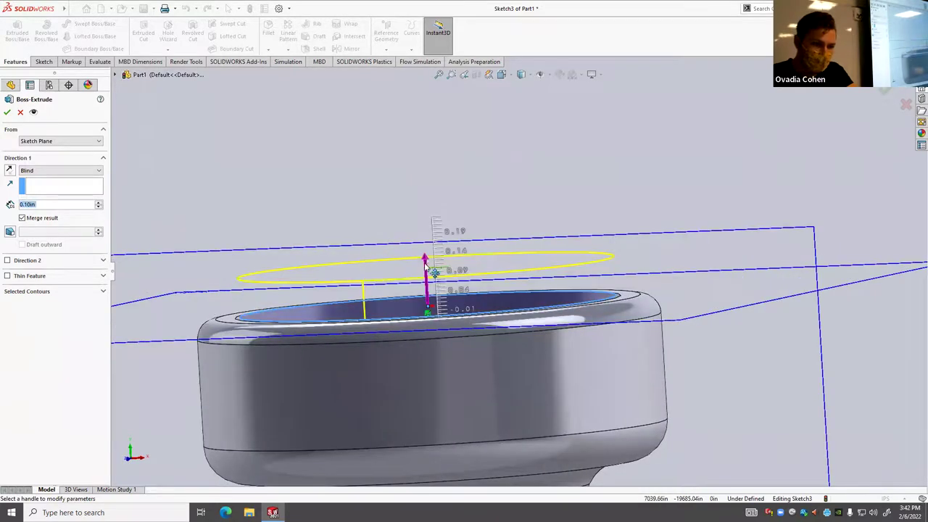
click(464, 434)
middle_drag(465, 436, 572, 334)
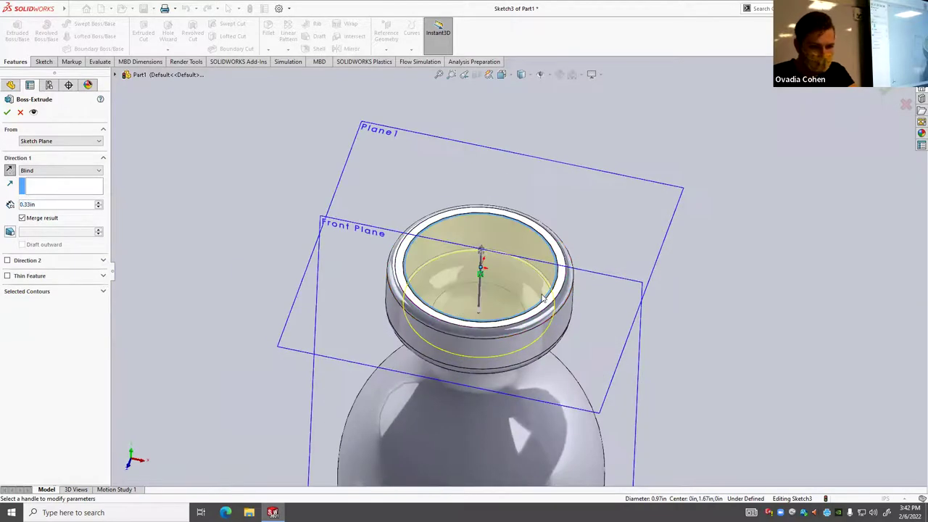
scroll(537, 289, down, 5)
middle_drag(536, 290, 543, 261)
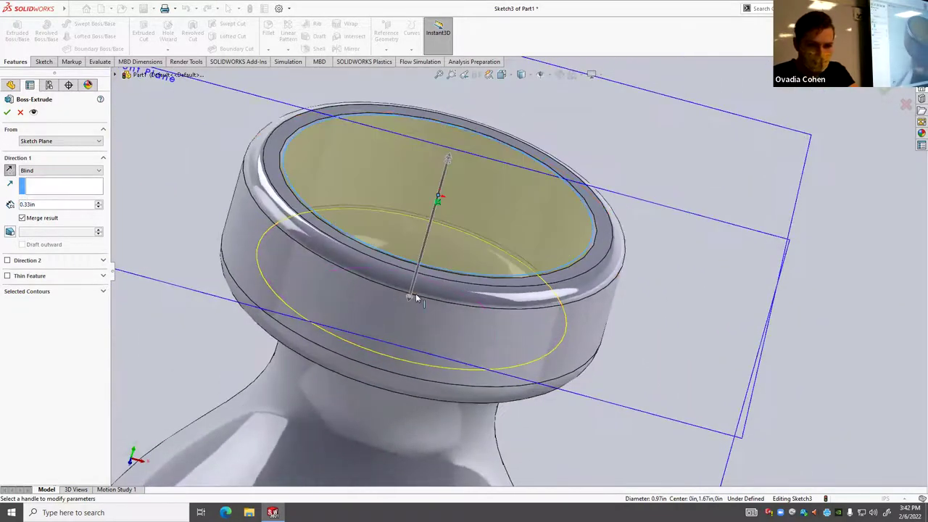
click(411, 298)
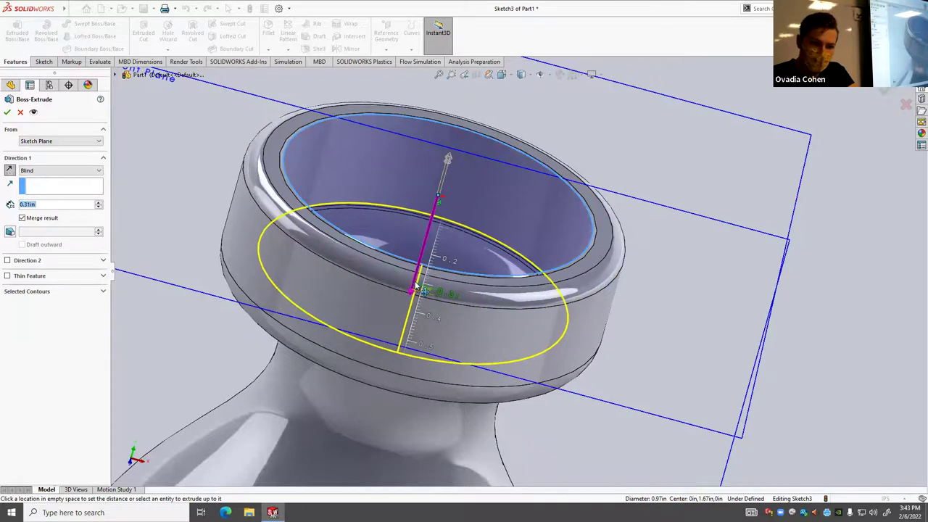
click(413, 304)
Orbit around the cap to check the 0.31in unmerged extrusion preview.
scroll(515, 228, up, 4)
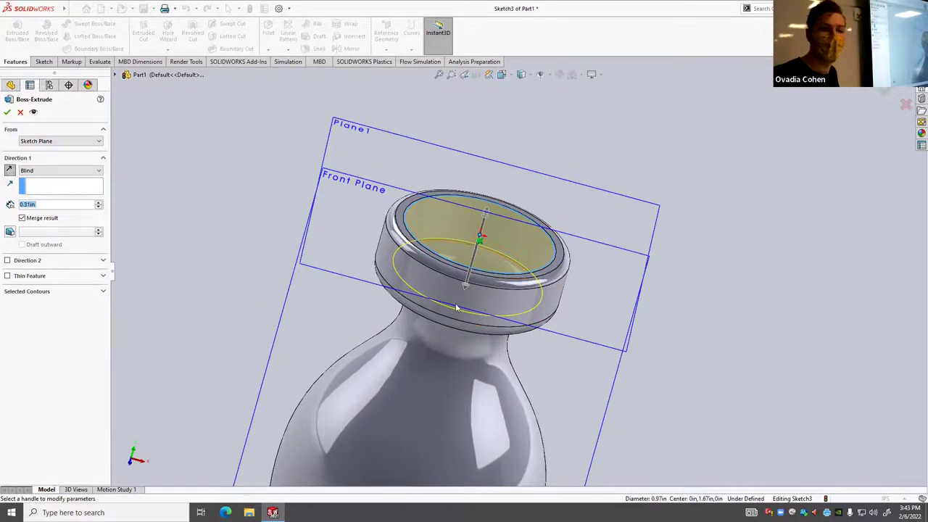
scroll(477, 298, down, 4)
scroll(214, 245, up, 3)
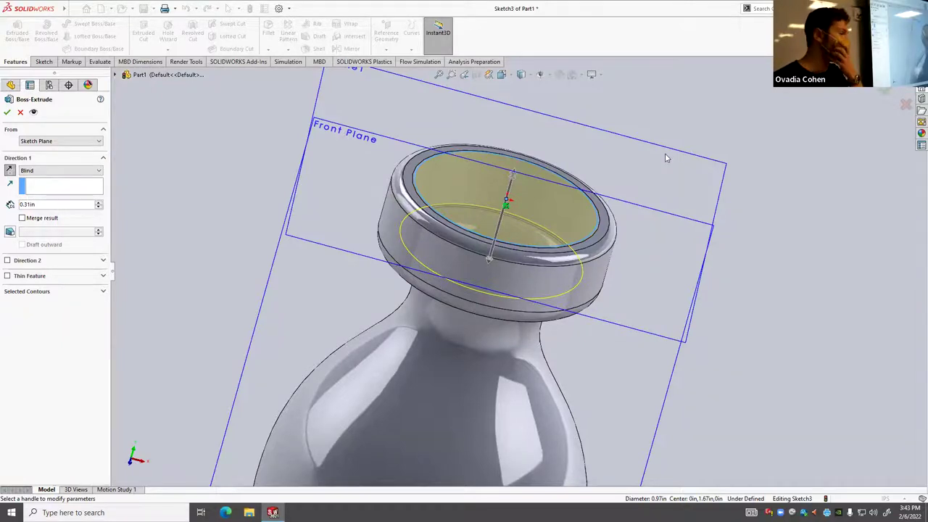
middle_drag(668, 157, 567, 216)
scroll(464, 320, down, 3)
middle_drag(464, 315, 478, 299)
scroll(488, 283, up, 3)
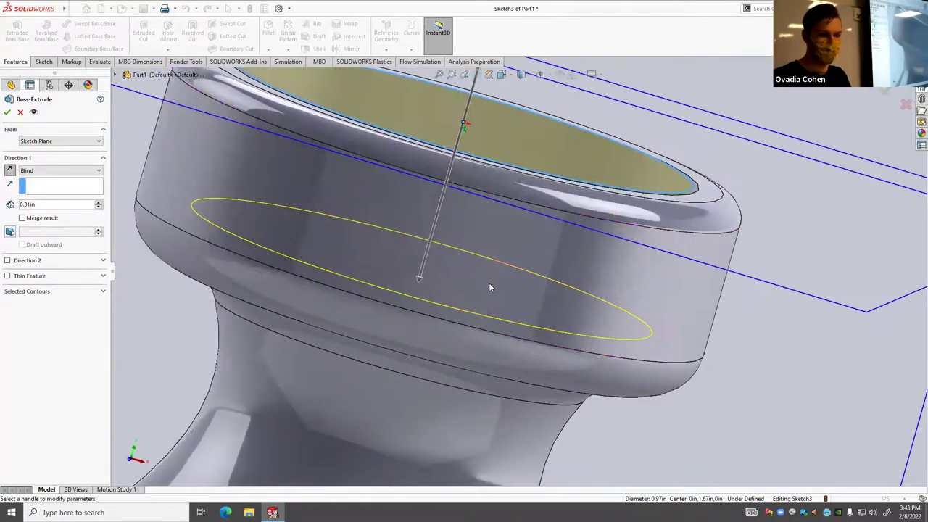
scroll(497, 269, up, 2)
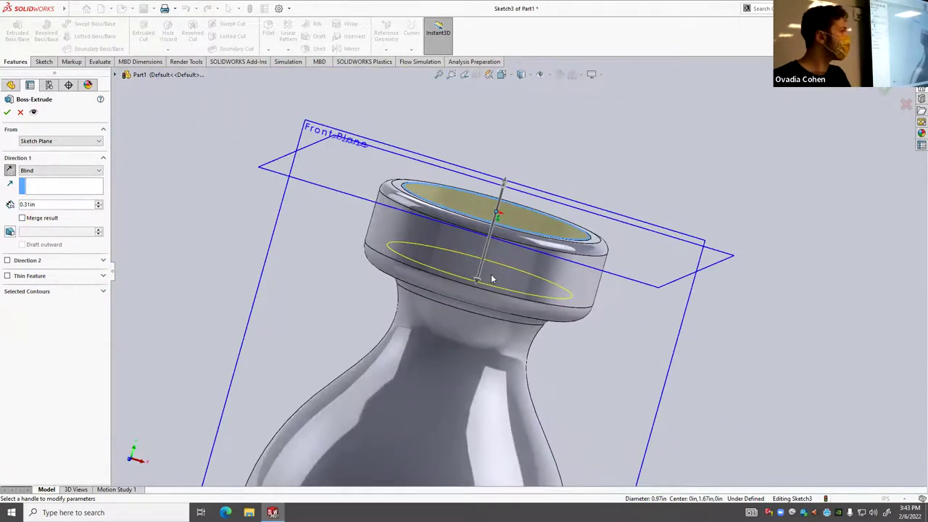
scroll(495, 272, up, 3)
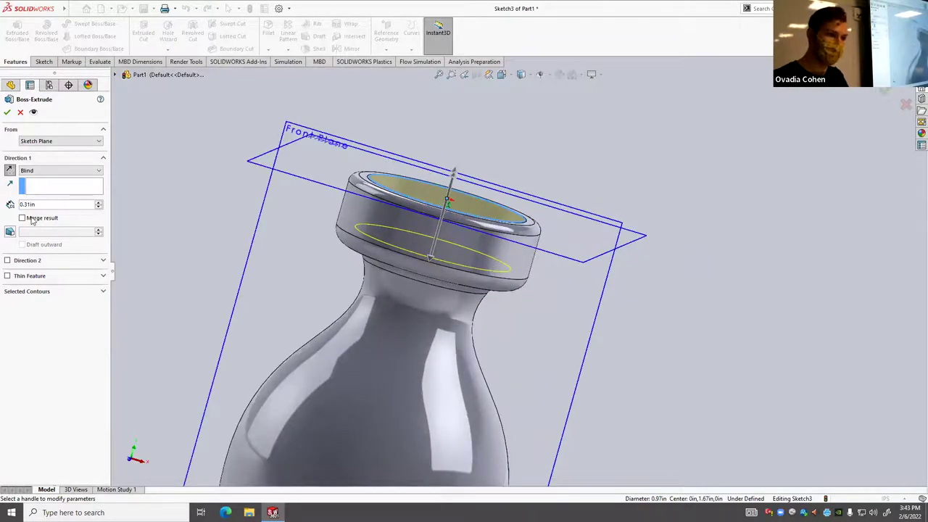
Accept the extrusion to create the Boss-Extrude1 cylinder on Plane1.
click(7, 113)
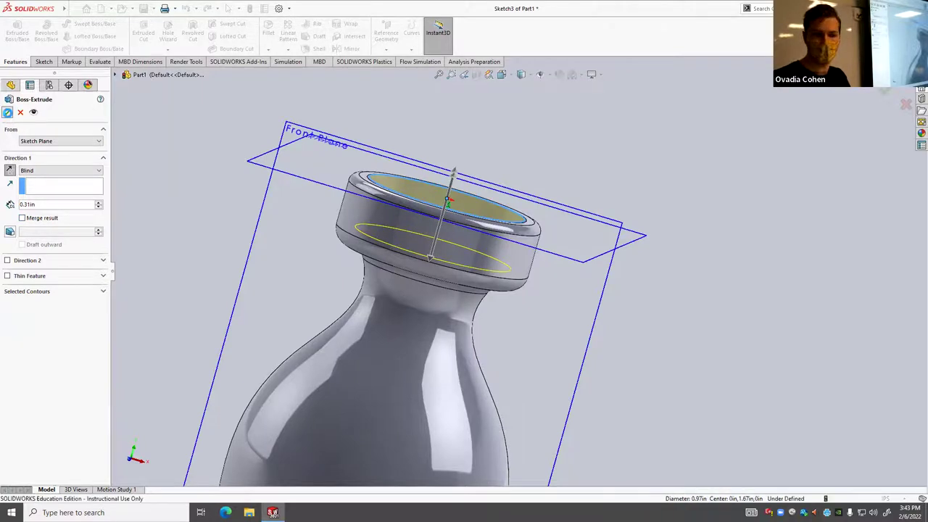
scroll(532, 184, down, 4)
middle_drag(532, 185, 500, 283)
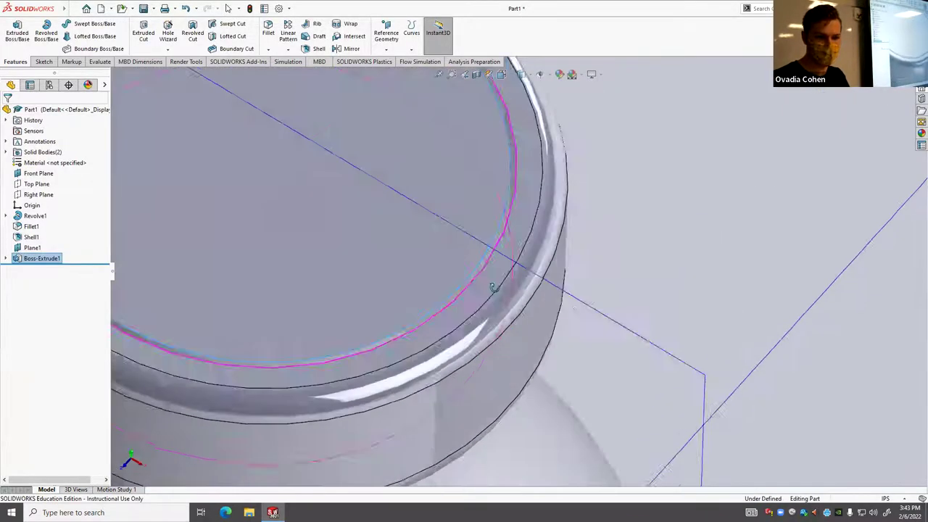
scroll(500, 283, up, 5)
scroll(476, 334, down, 2)
middle_drag(476, 335, 484, 280)
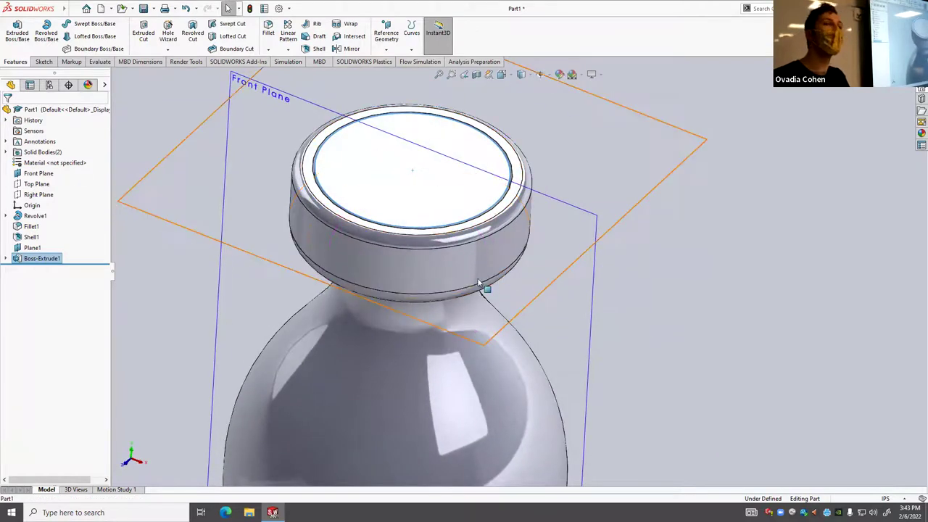
Hide the Shell1 bottle body under Solid Bodies so only the cylinder shows.
click(8, 153)
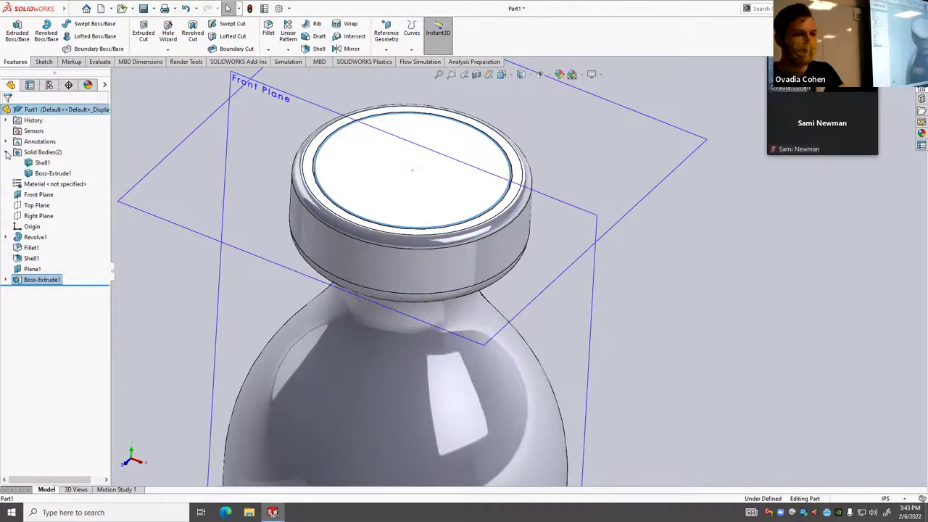
click(42, 164)
right_click(42, 163)
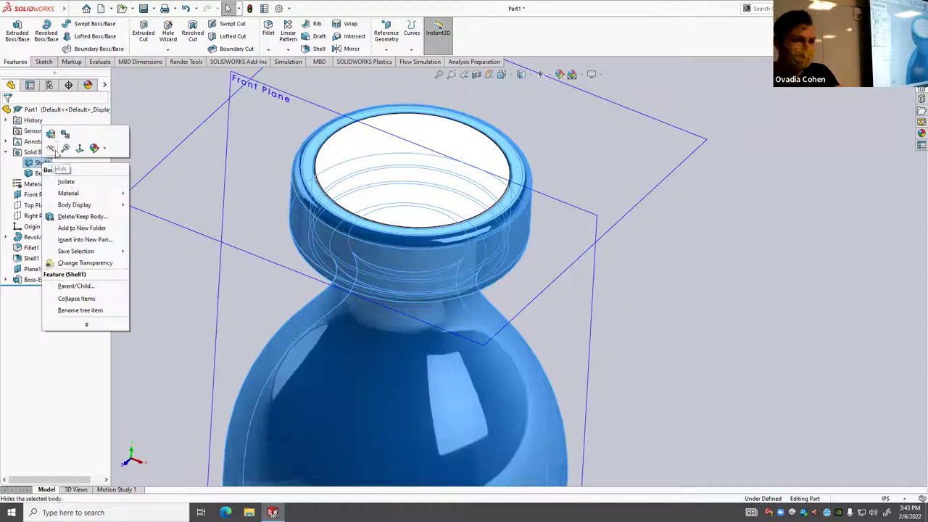
click(55, 149)
click(238, 145)
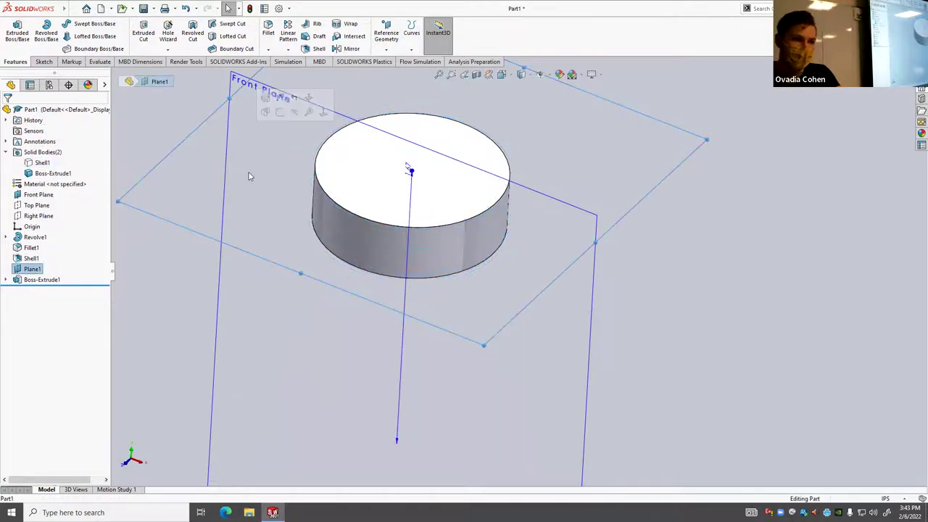
scroll(369, 208, up, 5)
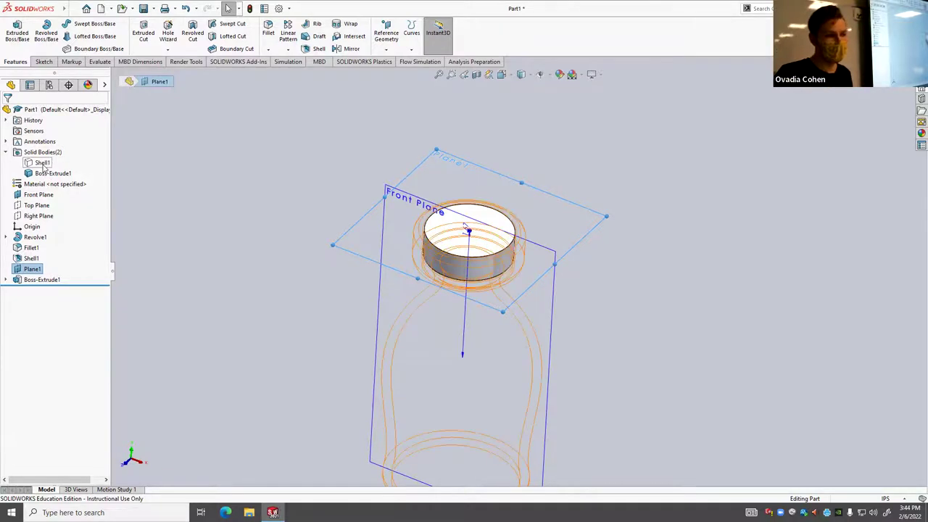
right_click(42, 162)
click(239, 153)
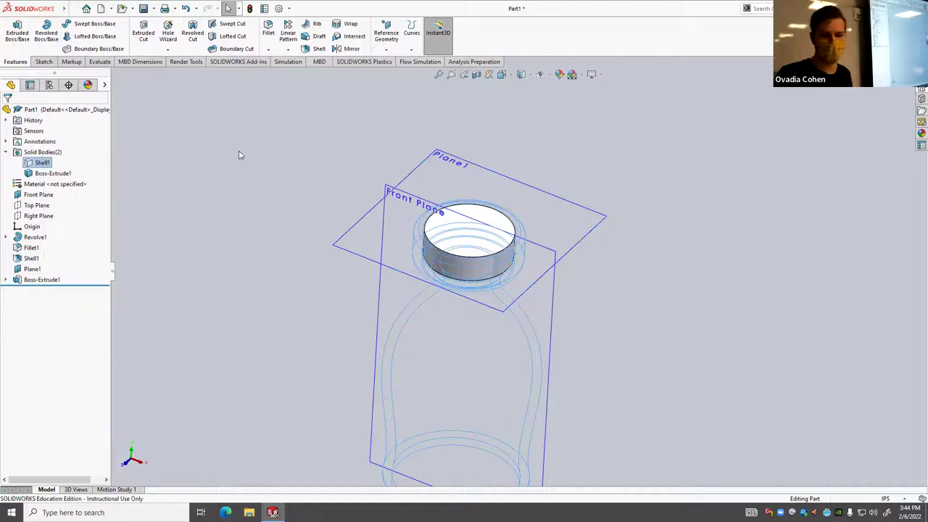
click(549, 194)
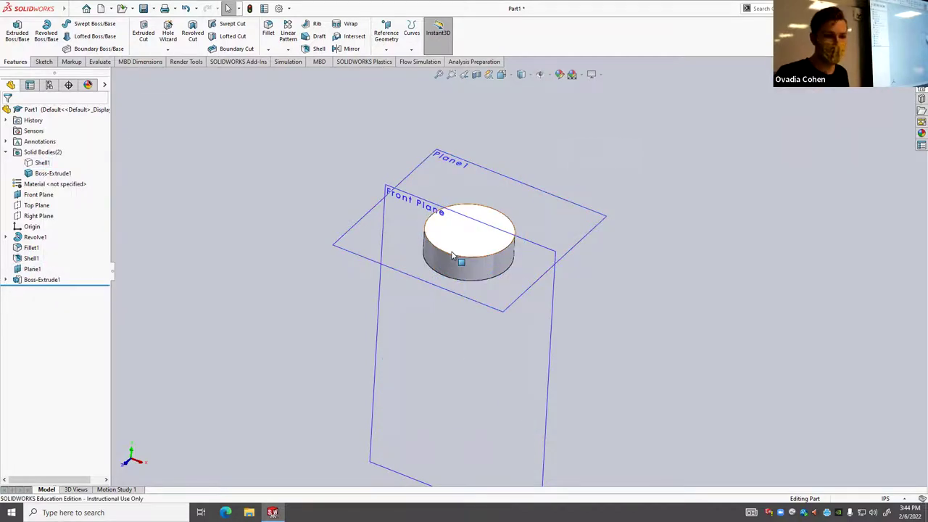
scroll(536, 246, up, 2)
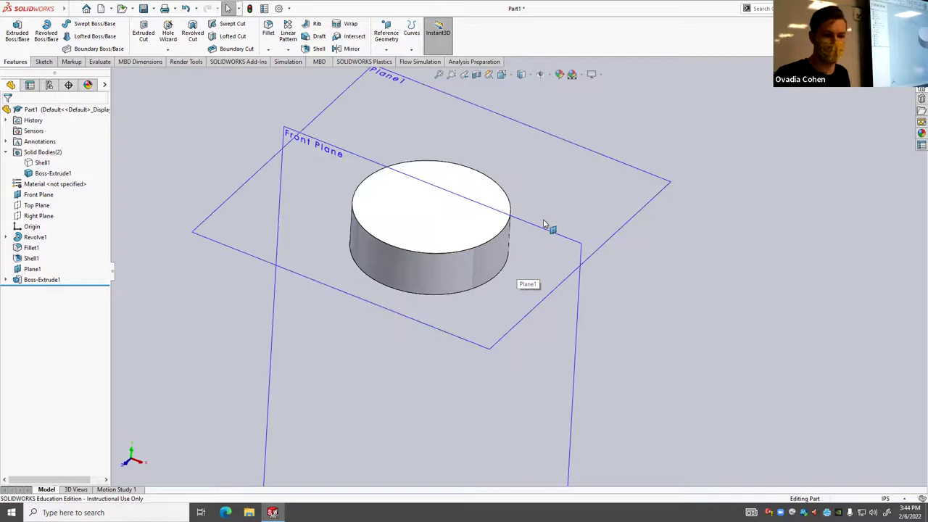
scroll(387, 186, up, 2)
scroll(460, 282, down, 2)
scroll(513, 289, up, 2)
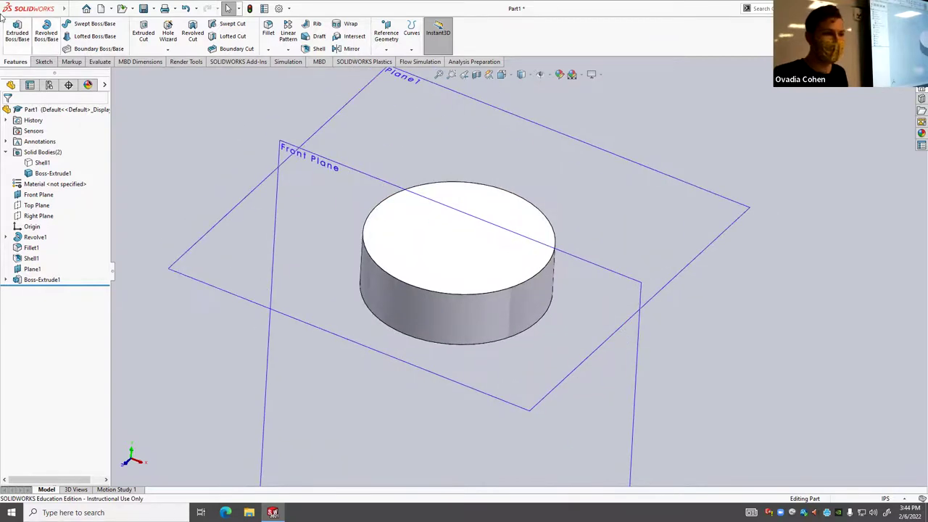
Sketch an origin-centred circle of radius 0.58 on the cylinder's top face, wider than the cylinder.
click(52, 63)
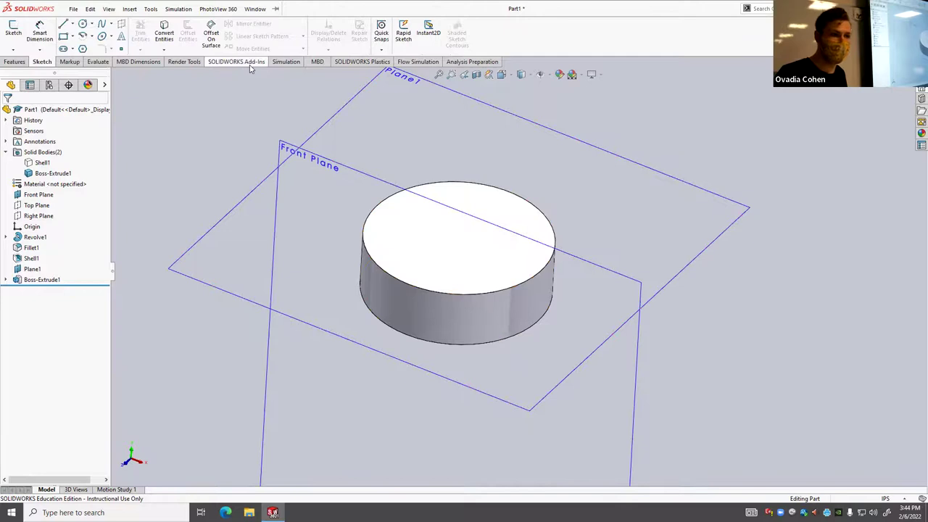
click(83, 24)
click(466, 242)
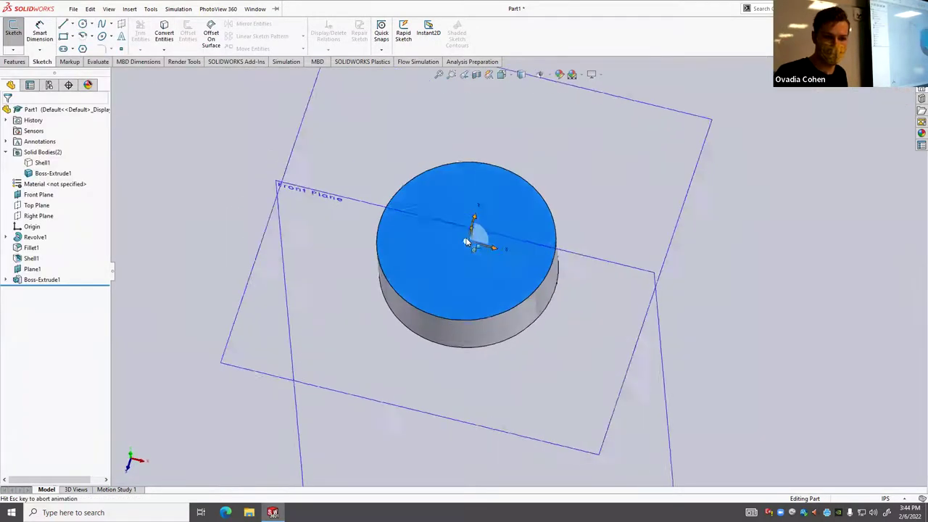
scroll(559, 268, down, 2)
scroll(558, 274, down, 2)
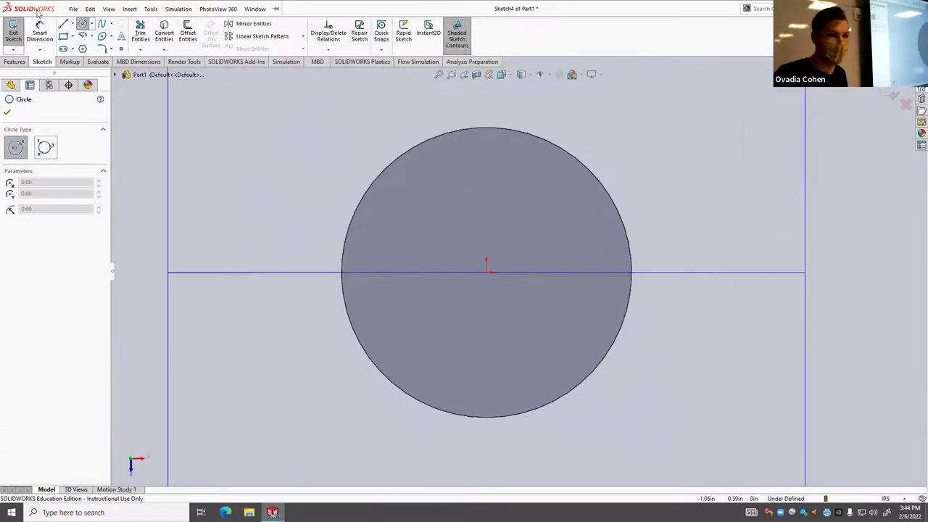
click(487, 273)
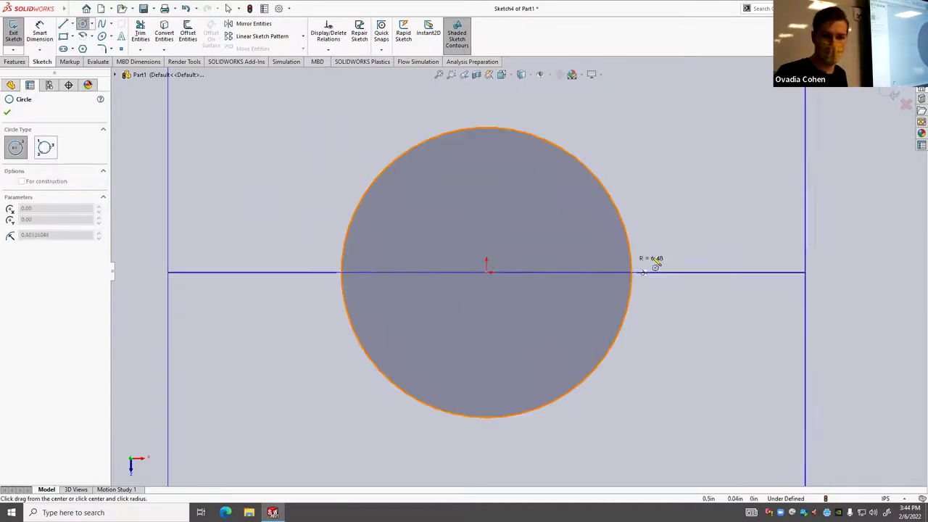
click(662, 254)
middle_drag(689, 321, 194, 58)
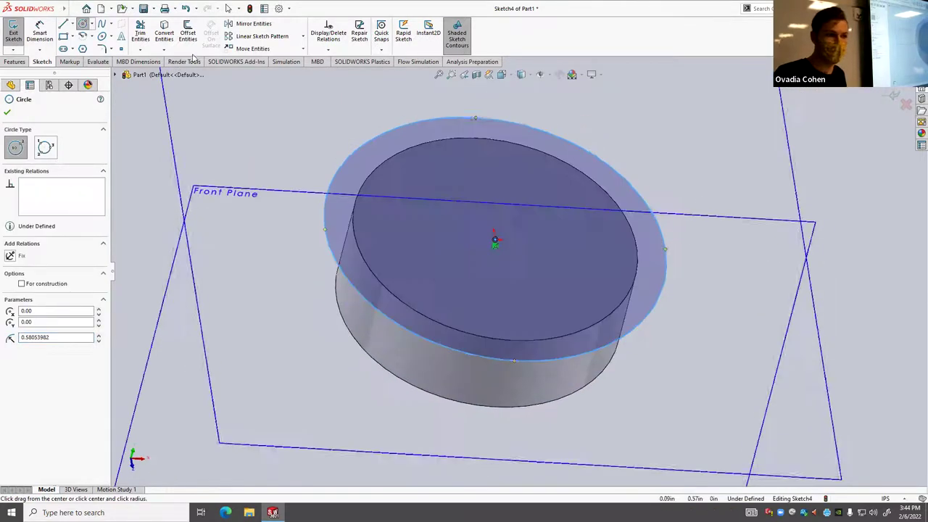
Extrude the Sketch4 circle 0.31in Blind, with Feature Scope limited to Boss-Extrude1.
click(14, 61)
click(20, 30)
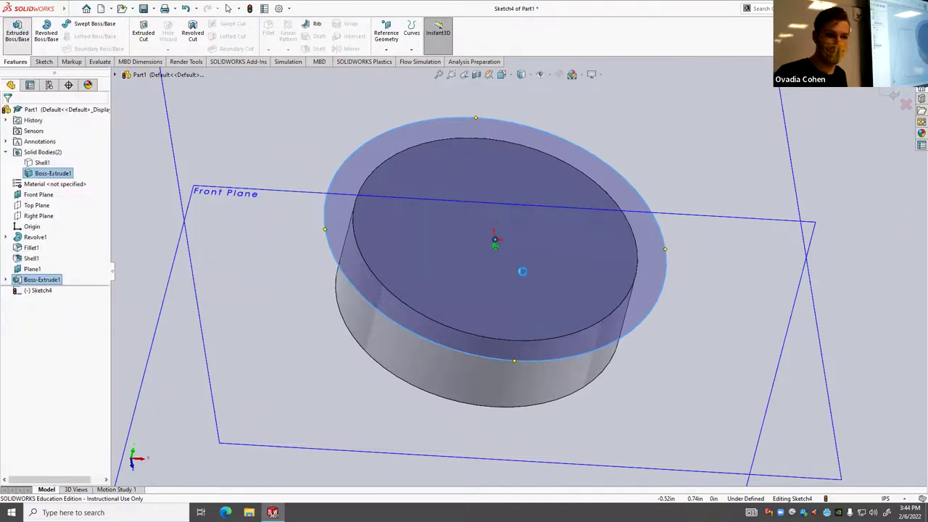
scroll(529, 199, down, 2)
middle_drag(629, 292, 617, 276)
scroll(638, 315, up, 3)
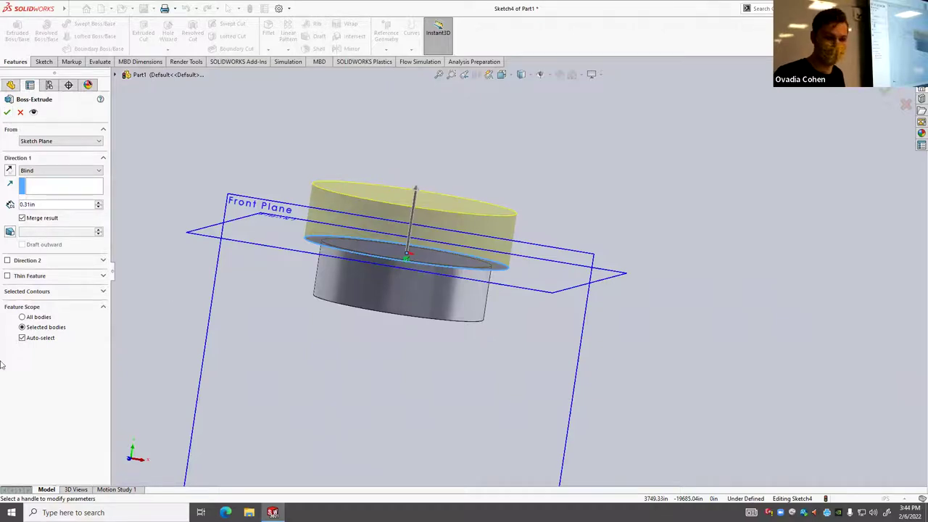
click(41, 338)
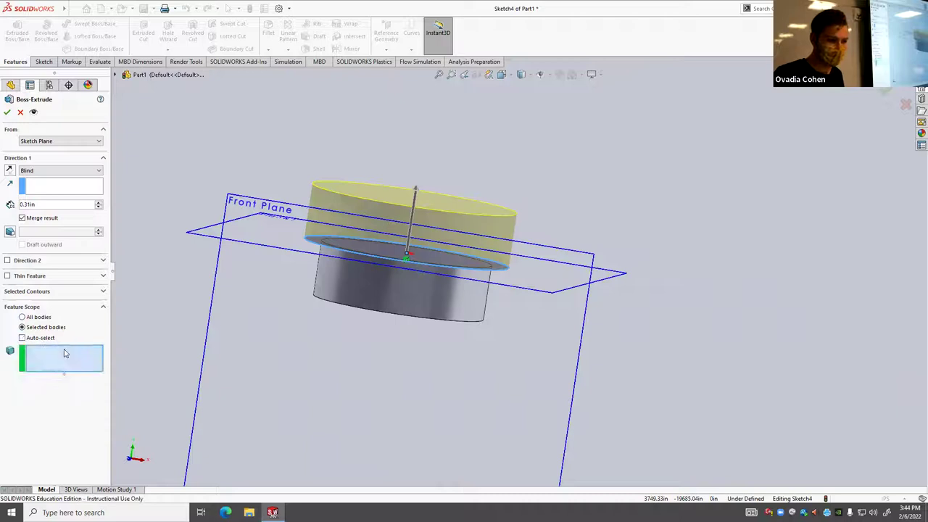
click(409, 292)
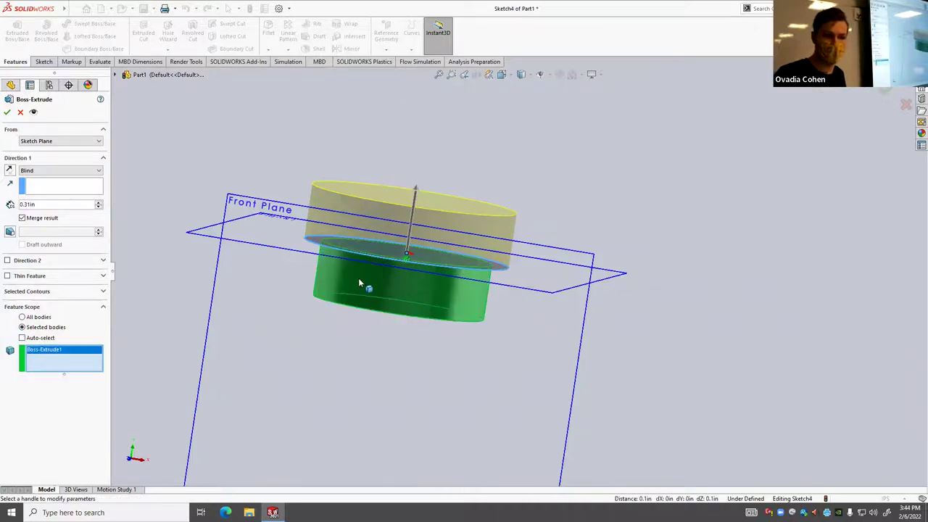
scroll(539, 265, down, 2)
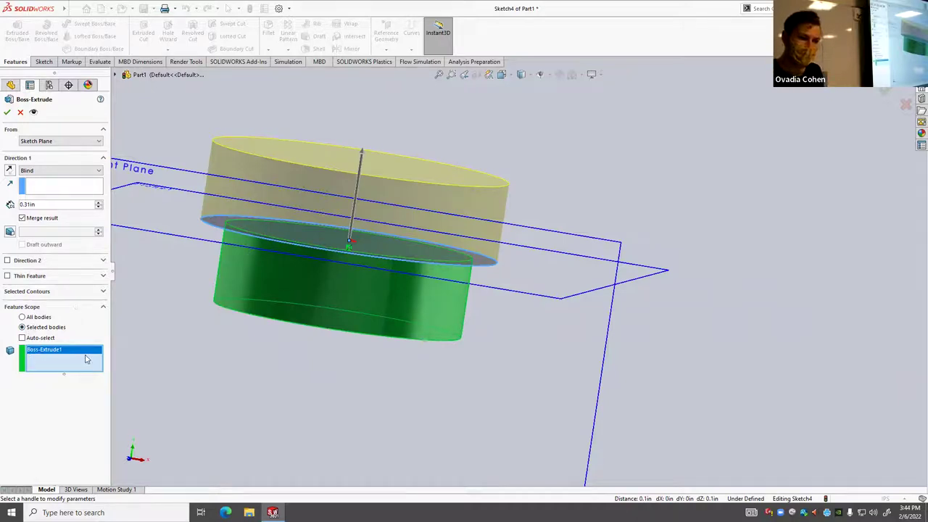
scroll(365, 238, up, 3)
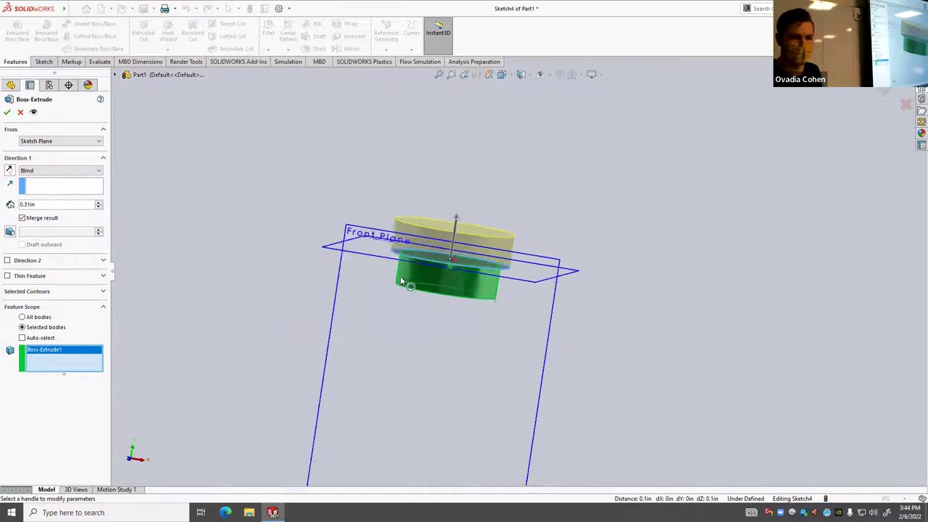
middle_drag(362, 261, 376, 275)
scroll(377, 304, down, 3)
Accept the 0.31in extrusion to create Boss-Extrude2.
click(7, 113)
middle_drag(297, 230, 460, 305)
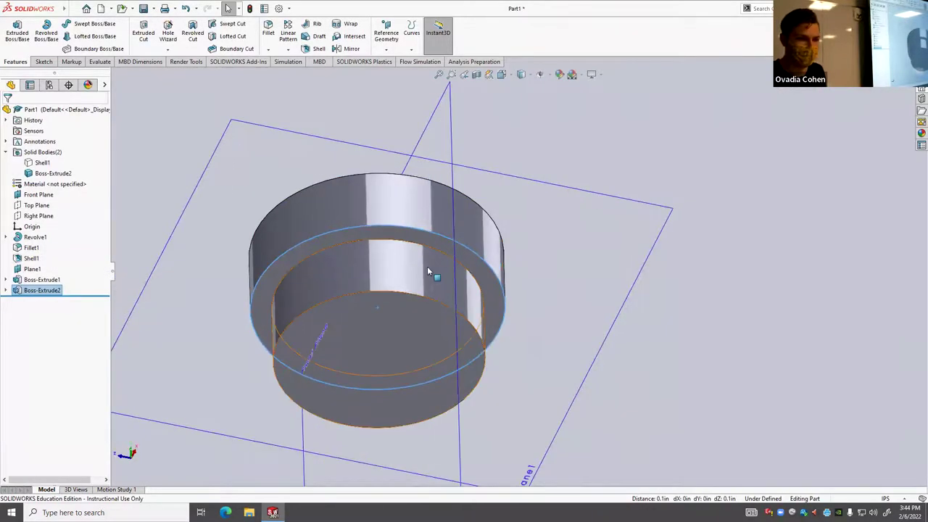
scroll(426, 266, up, 2)
scroll(424, 276, down, 5)
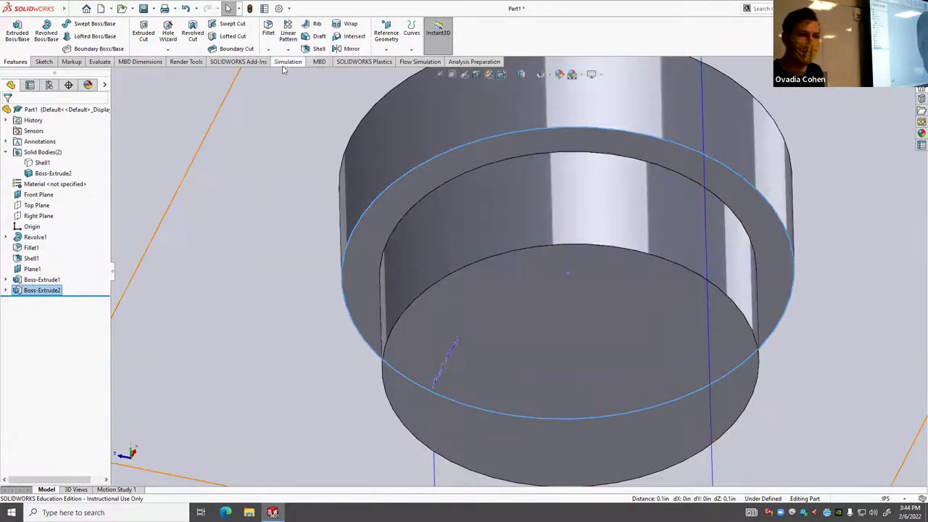
Fillet the cap body's bottom face with a 0.05in radius.
click(268, 33)
scroll(531, 289, up, 1)
click(536, 294)
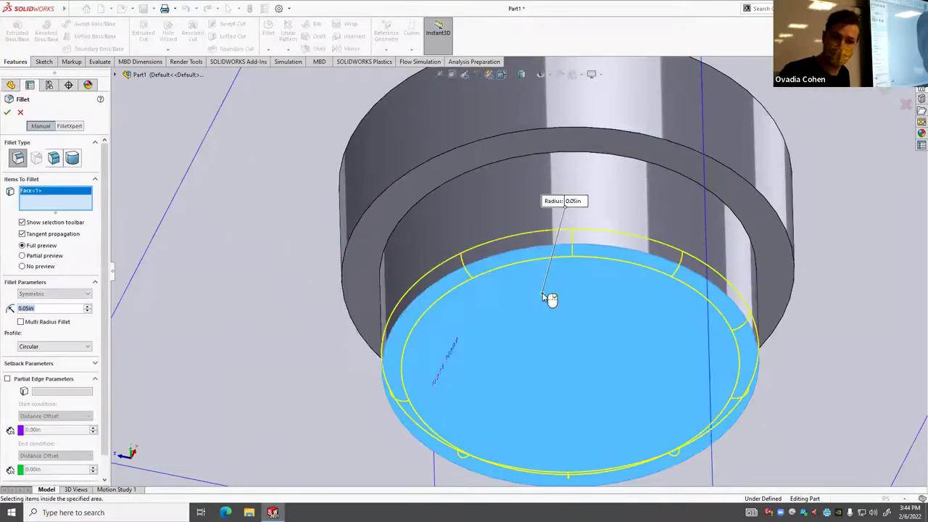
scroll(549, 297, up, 3)
click(87, 305)
middle_drag(579, 287, 616, 333)
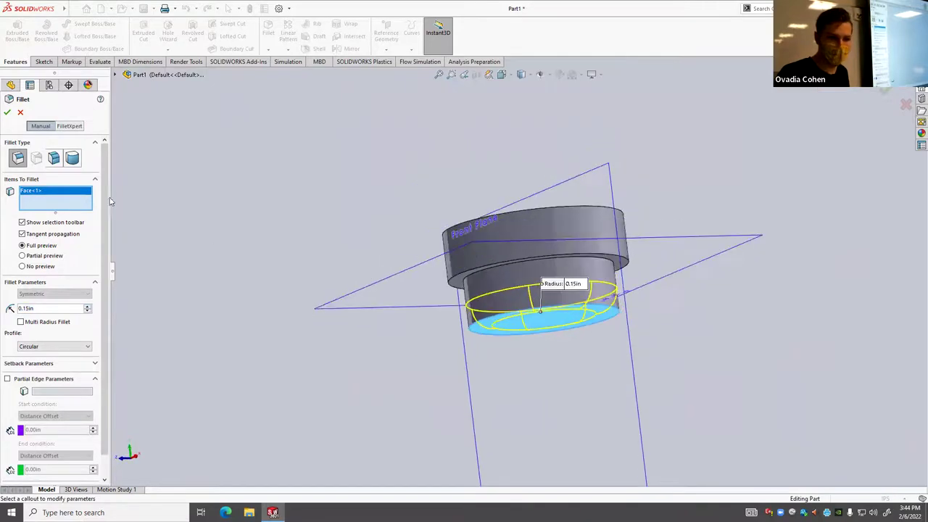
click(87, 306)
click(87, 311)
click(87, 311)
click(8, 113)
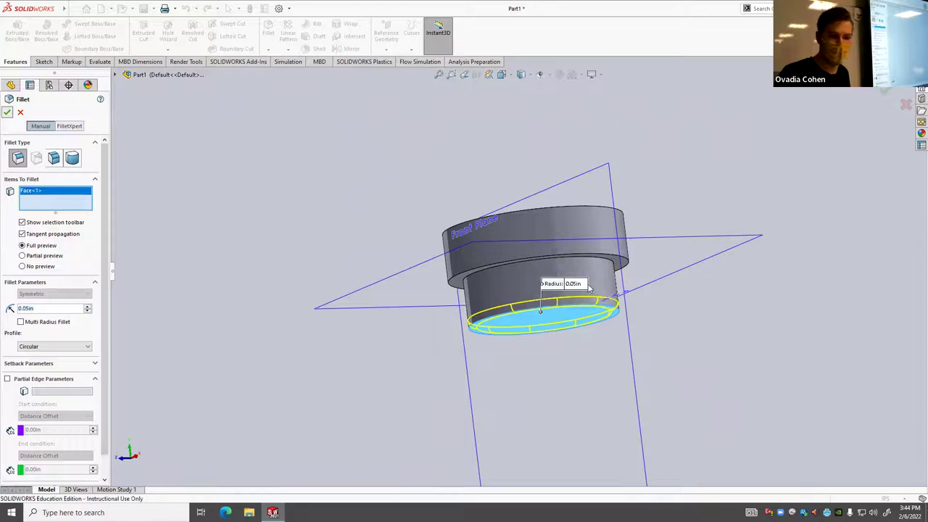
scroll(479, 244, up, 5)
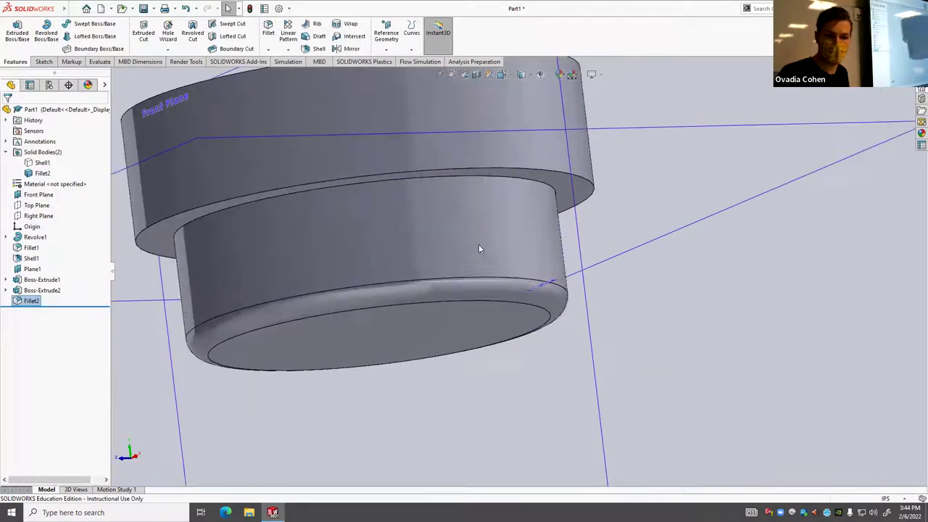
click(192, 214)
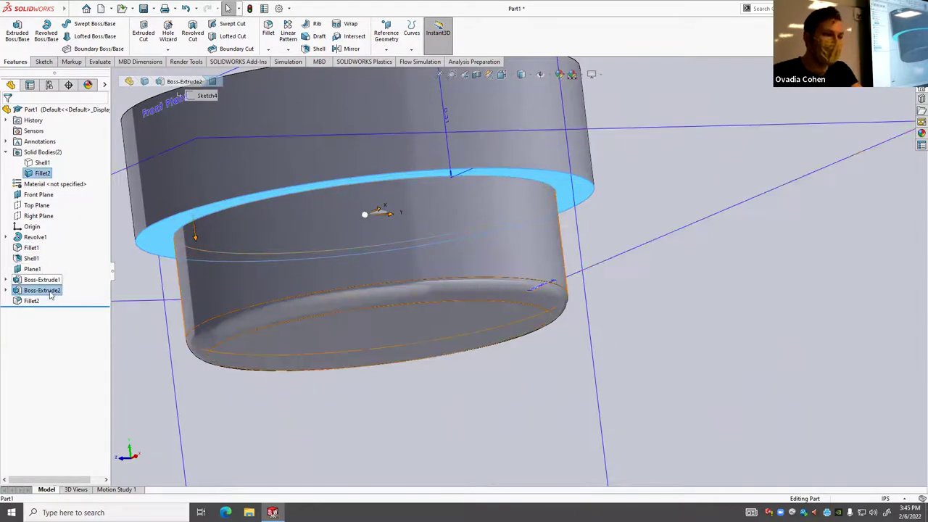
mouse_move(51, 307)
mouse_down()
mouse_move(55, 266)
mouse_move(70, 280)
mouse_move(67, 306)
mouse_up()
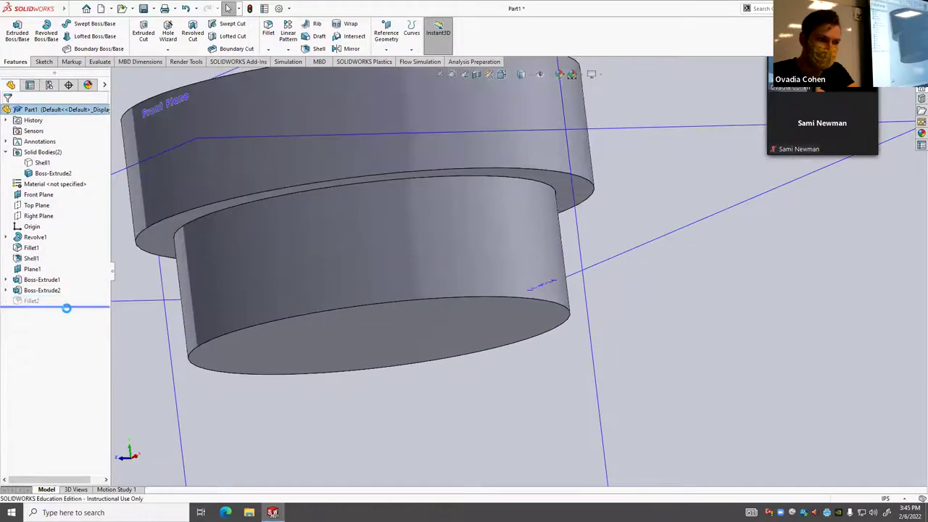
key(f)
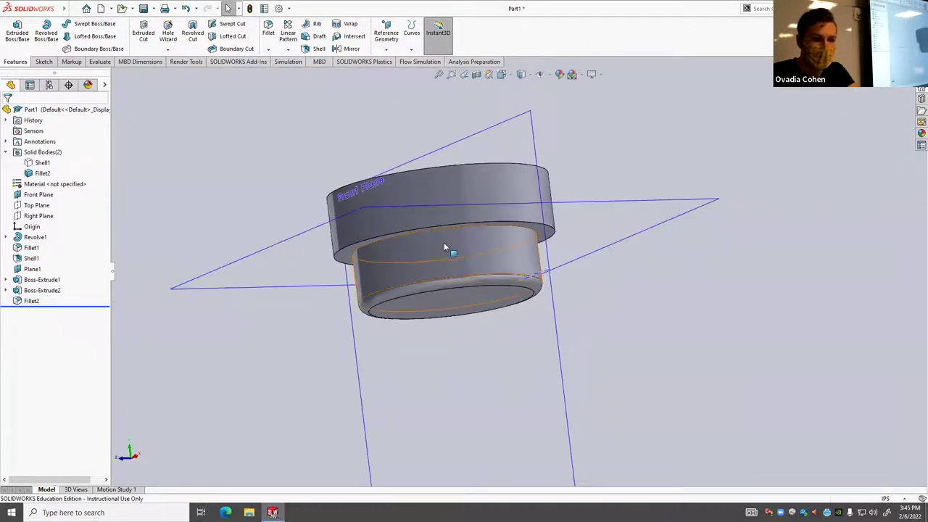
scroll(291, 257, down, 5)
click(319, 250)
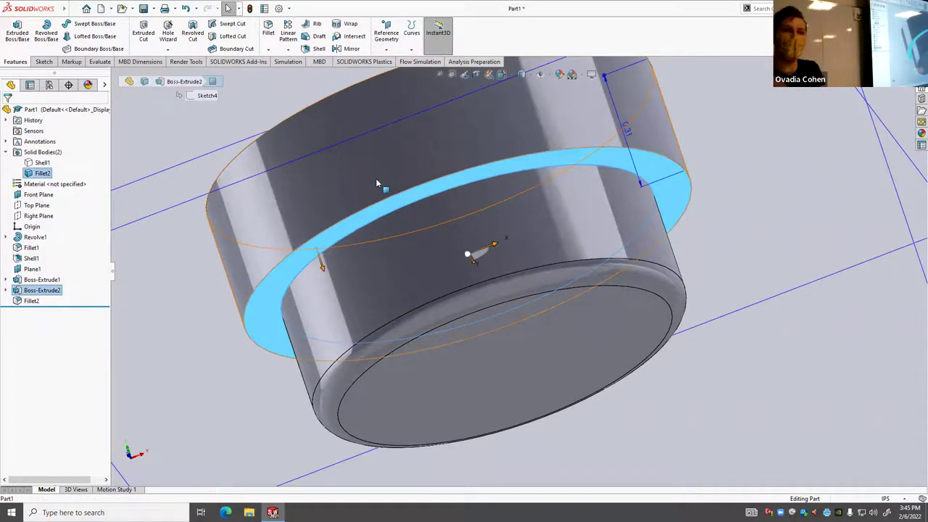
scroll(289, 124, up, 5)
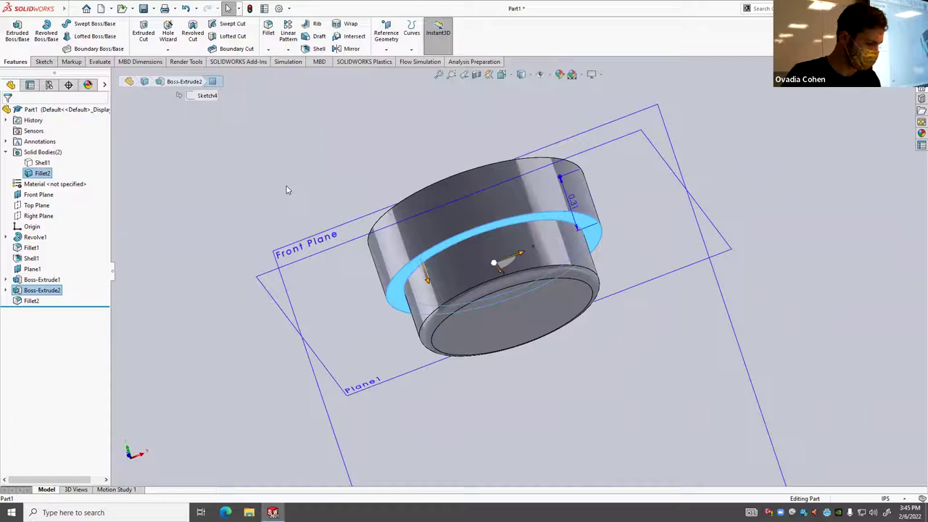
scroll(410, 172, down, 3)
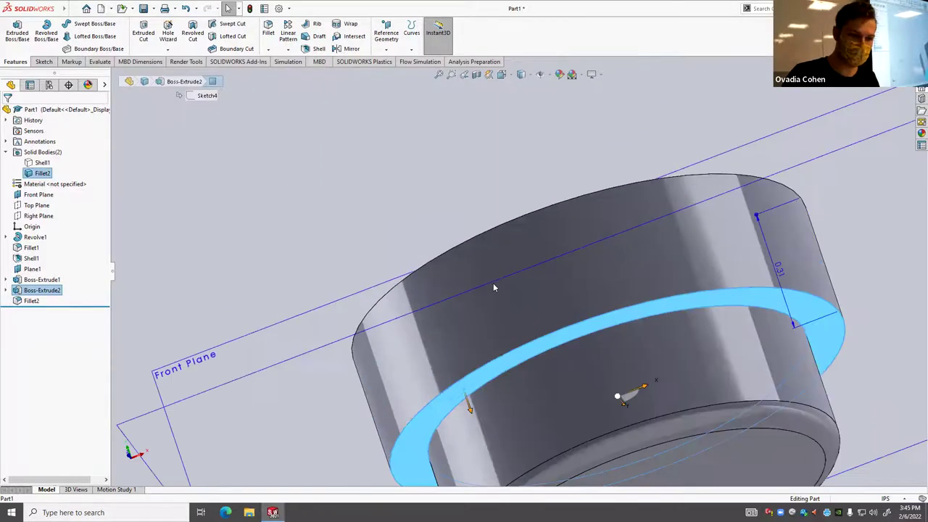
click(538, 341)
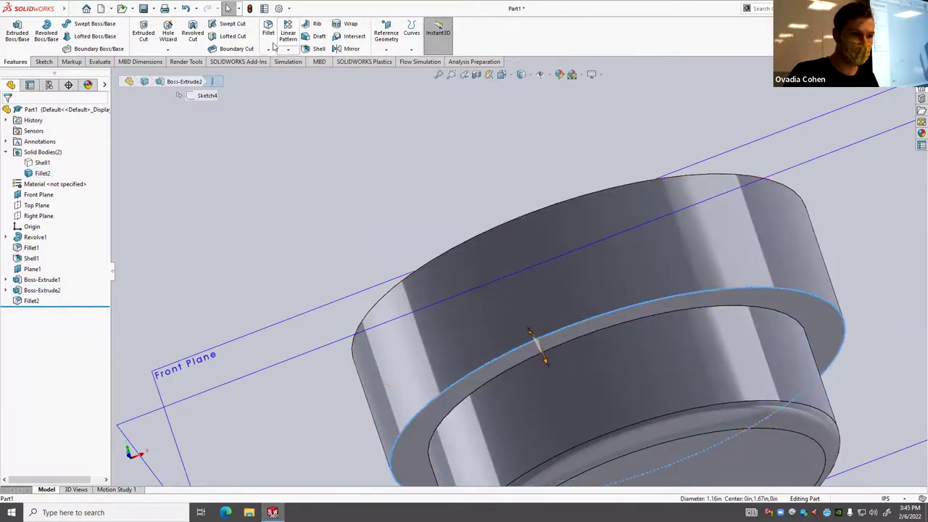
Select the three edges around the cap's stepped ledge for a new fillet.
key(f)
click(495, 229)
scroll(496, 229, up, 5)
scroll(523, 298, down, 10)
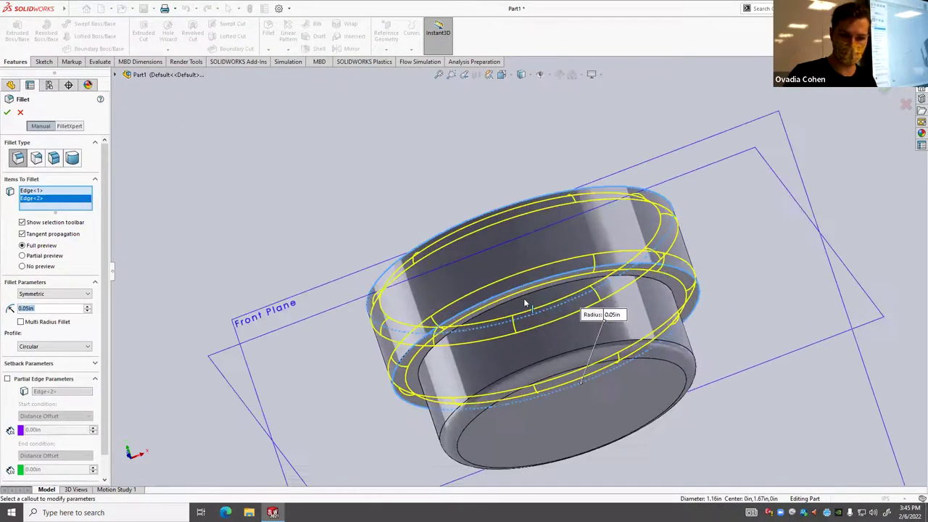
click(467, 285)
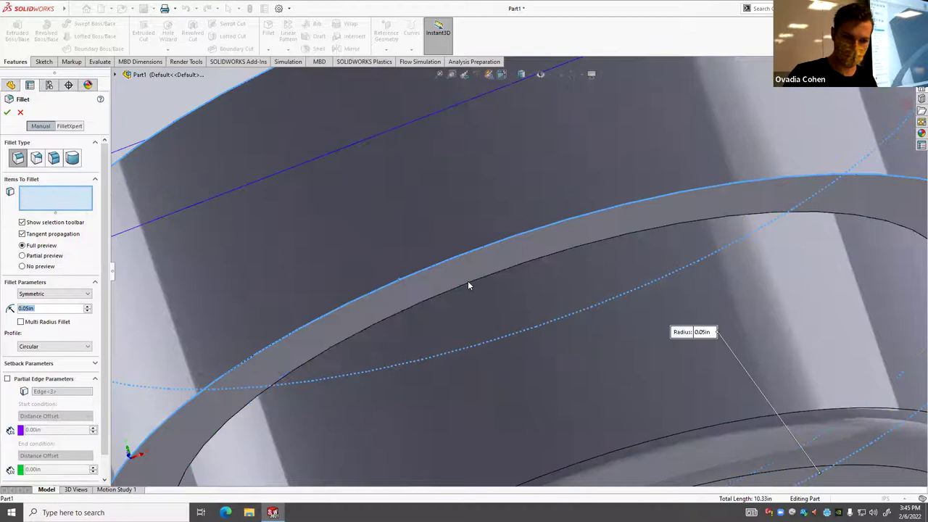
click(431, 299)
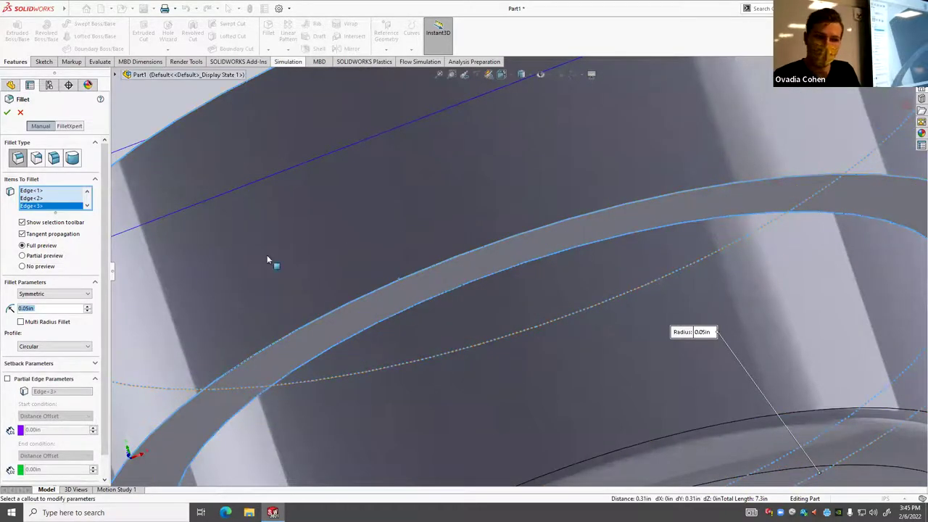
scroll(442, 327, up, 5)
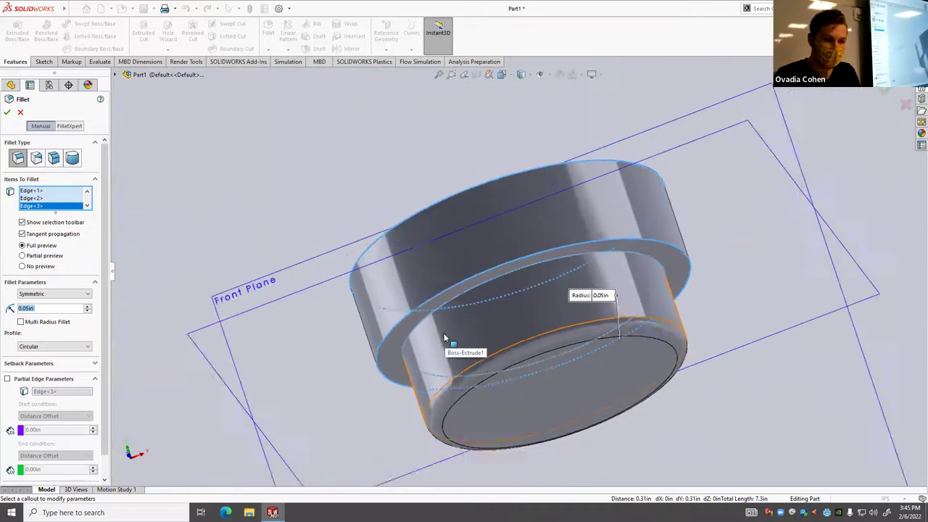
scroll(491, 266, down, 5)
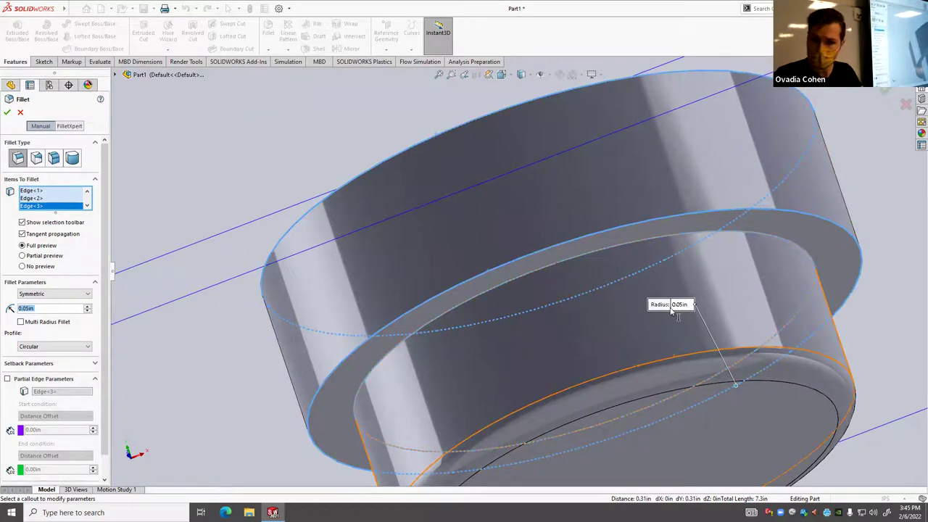
scroll(527, 279, down, 5)
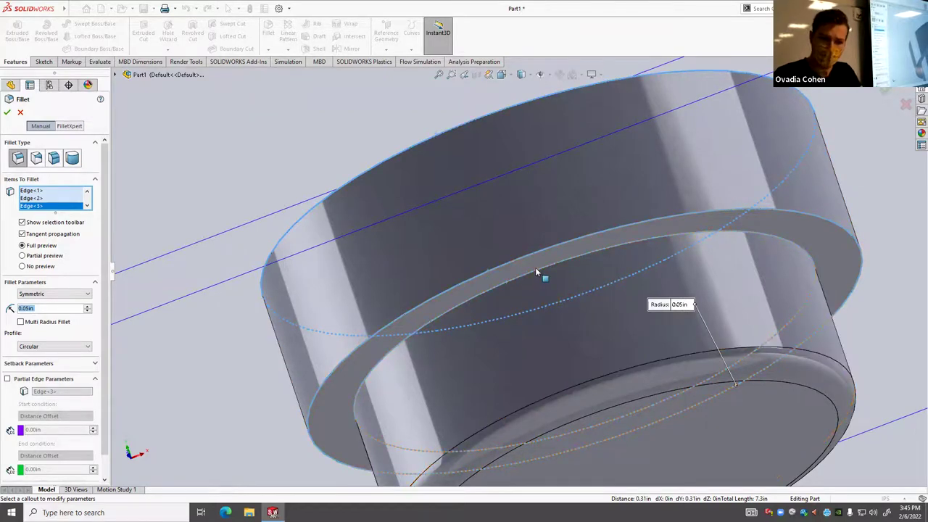
click(534, 272)
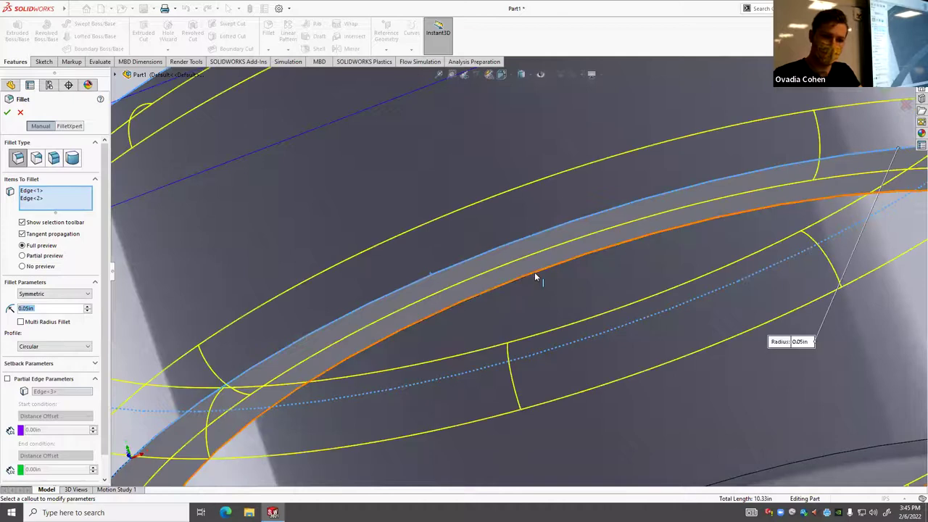
scroll(535, 272, up, 4)
click(532, 271)
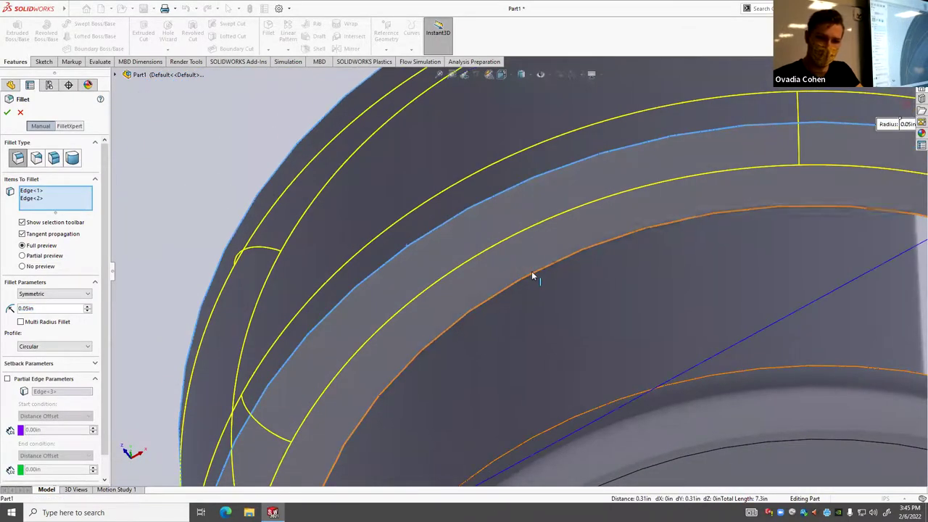
click(458, 213)
middle_drag(478, 221, 441, 304)
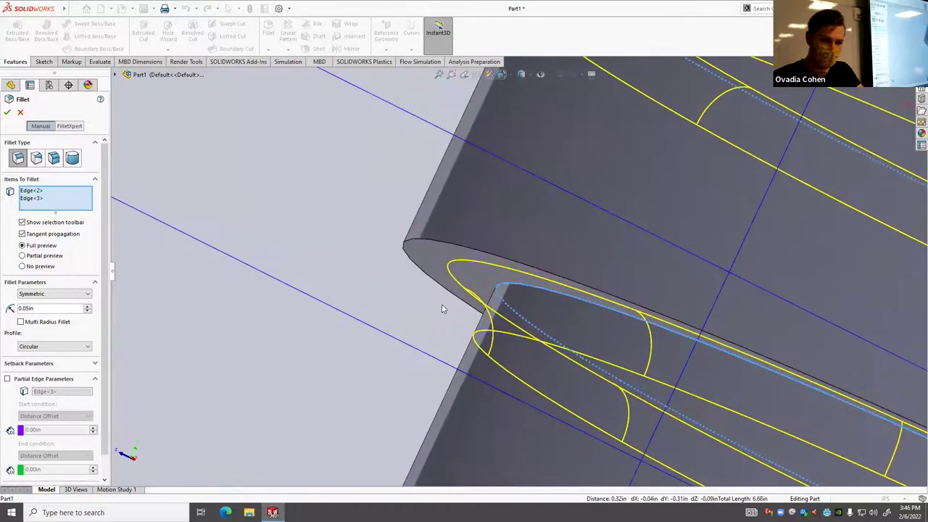
click(421, 242)
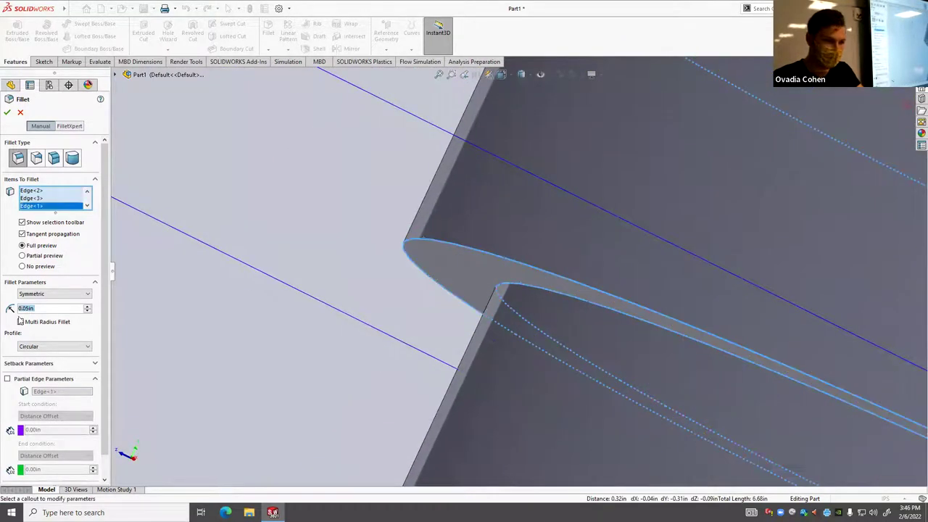
Set the fillet radius to 0.04in and apply it as Fillet3.
click(71, 308)
key(BackSpace)
text(4)
key(Return)
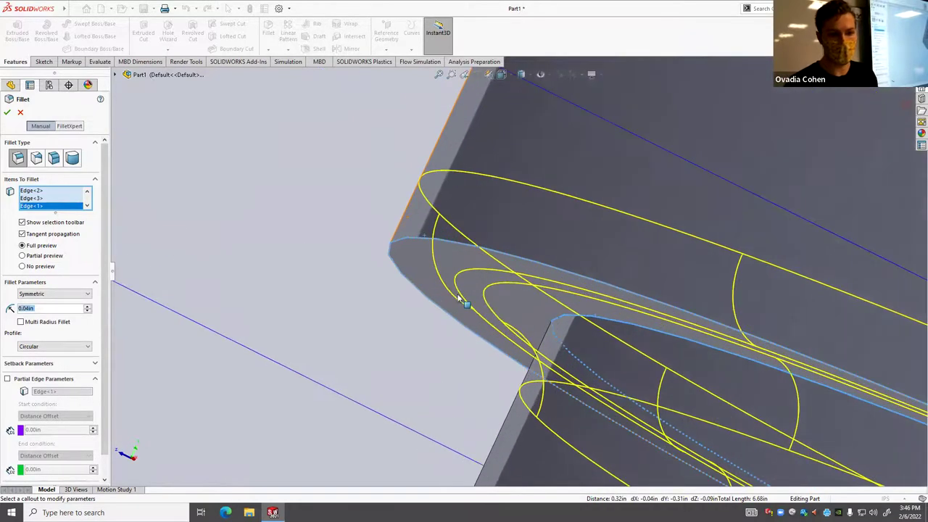
scroll(503, 269, down, 3)
scroll(348, 283, up, 6)
middle_drag(599, 283, 384, 300)
key(Return)
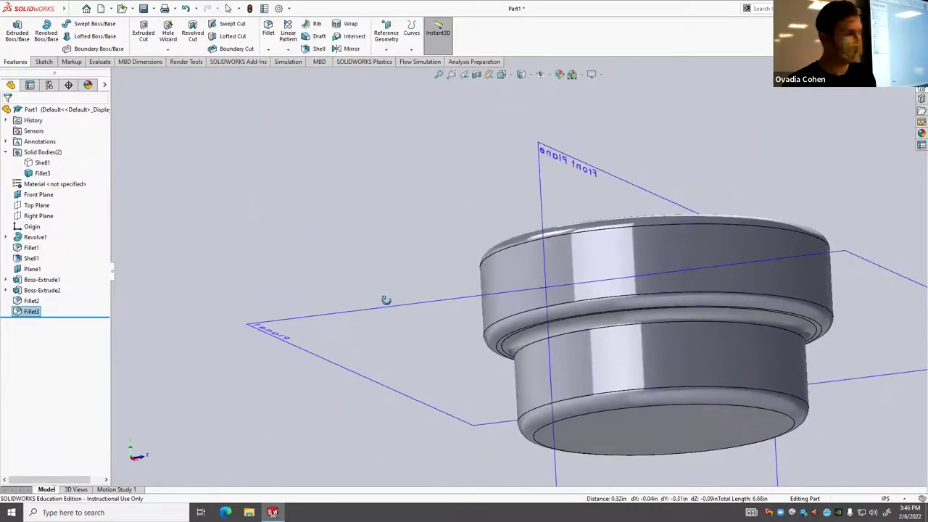
scroll(392, 313, up, 3)
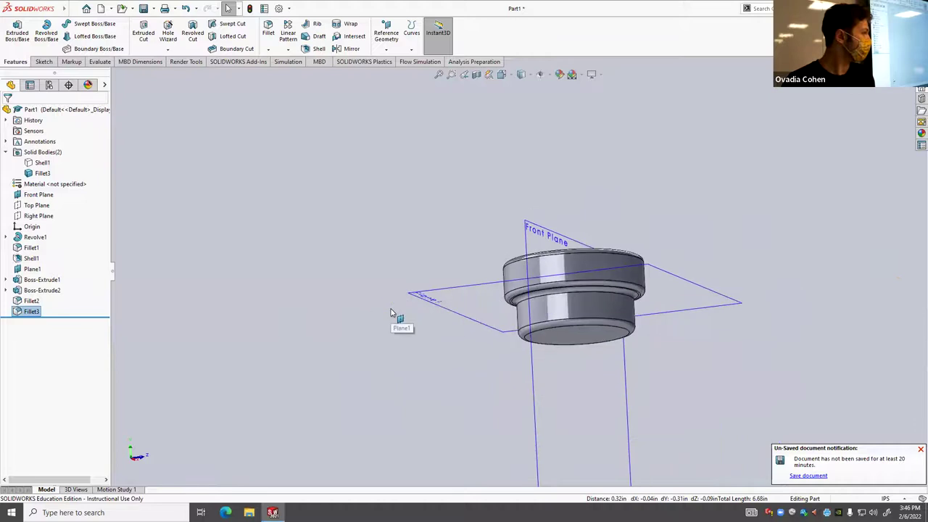
scroll(394, 311, down, 5)
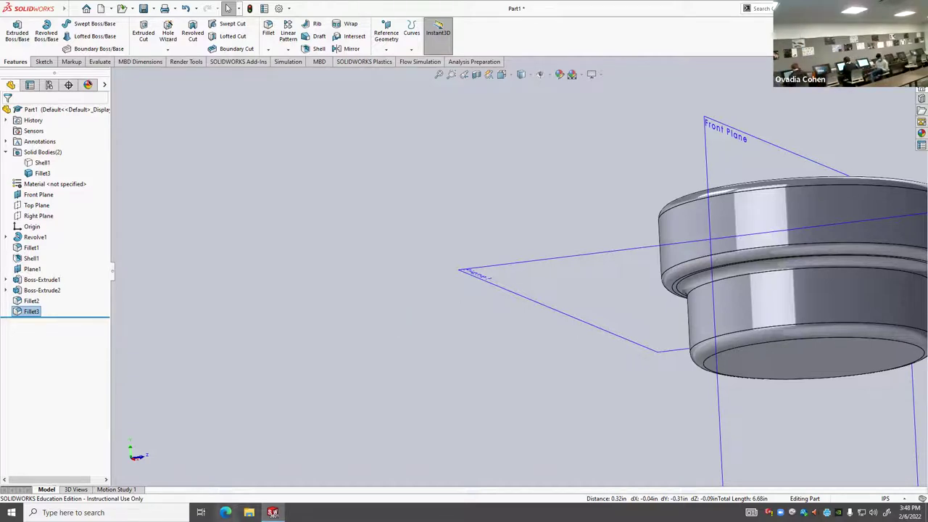
click(225, 512)
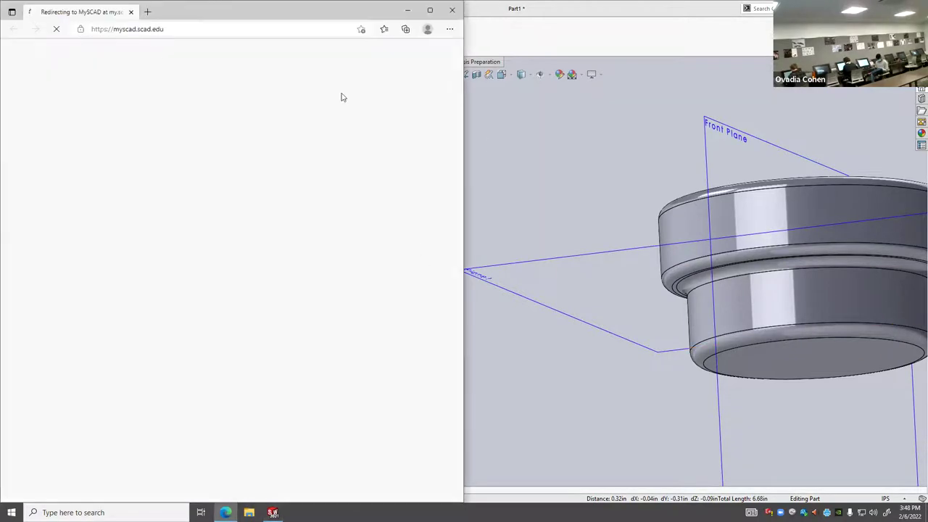
click(194, 29)
text(casa de oro)
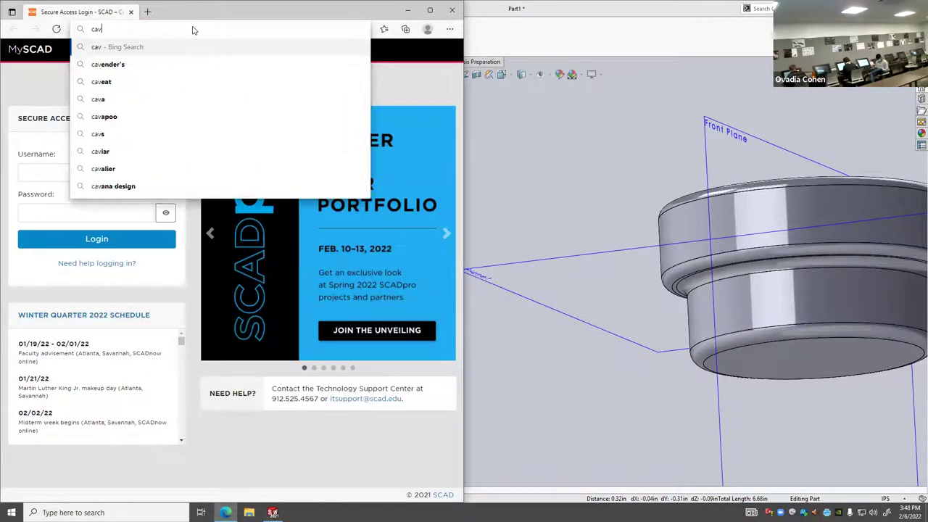
key(Return)
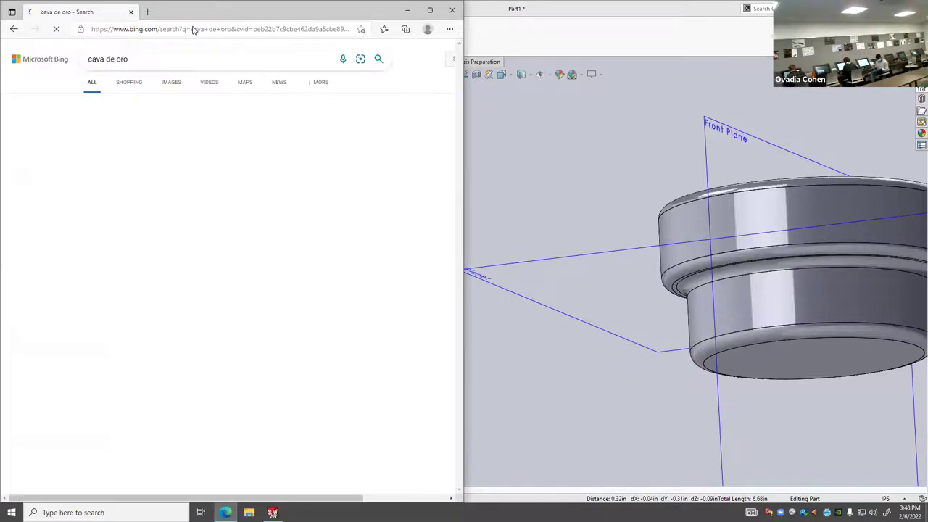
click(184, 86)
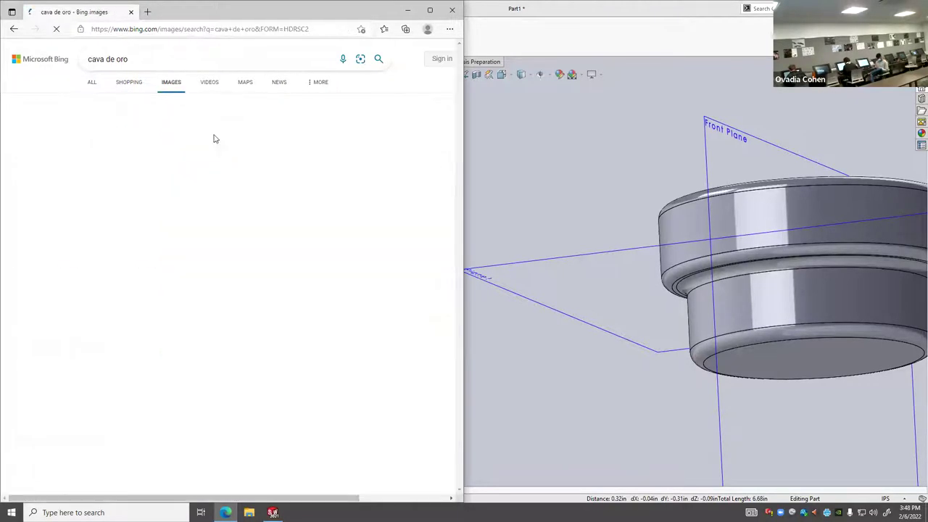
scroll(236, 282, down, 6)
scroll(236, 282, up, 1)
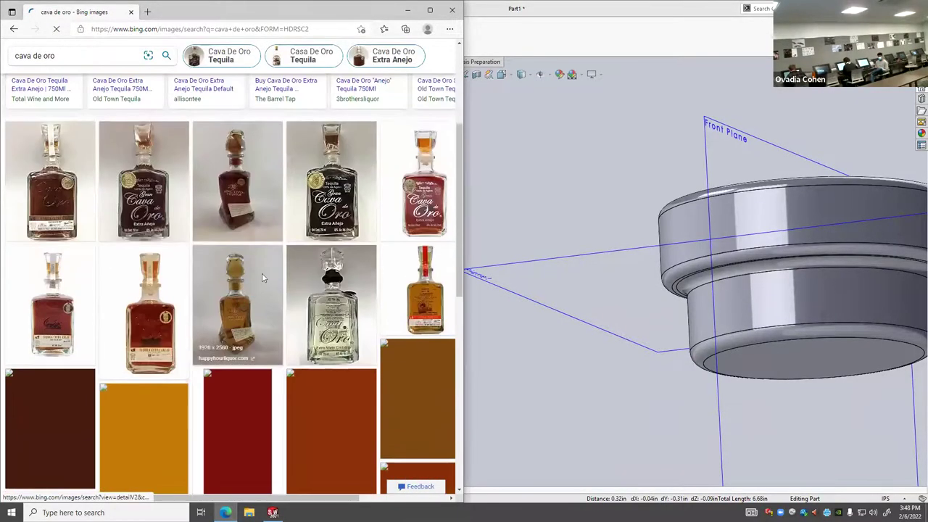
click(411, 177)
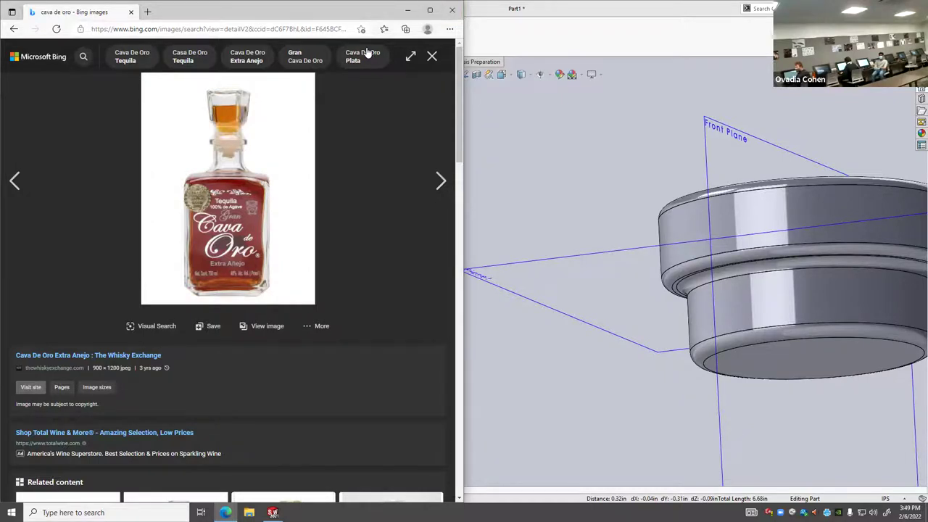
click(451, 9)
scroll(507, 232, up, 4)
middle_drag(321, 221, 507, 236)
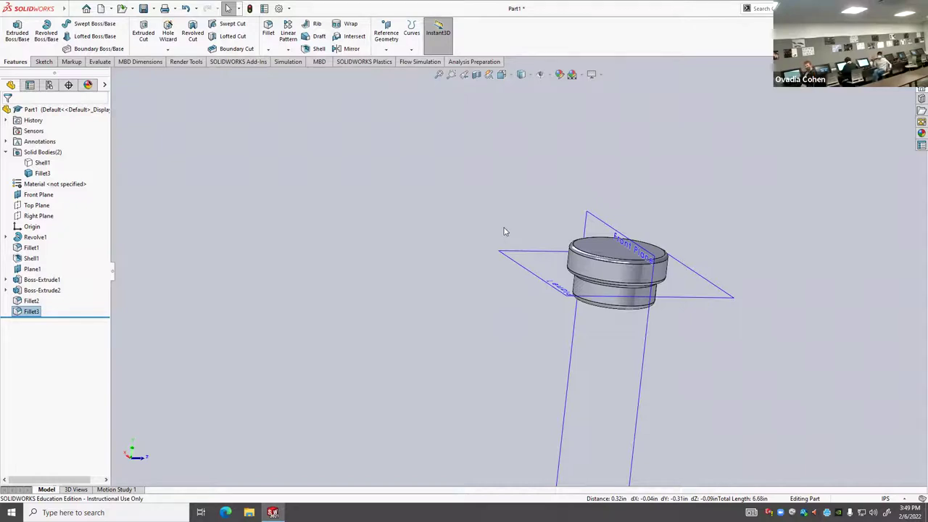
Orient the view to look at the part from the Back.
scroll(495, 253, up, 3)
middle_drag(495, 253, 547, 308)
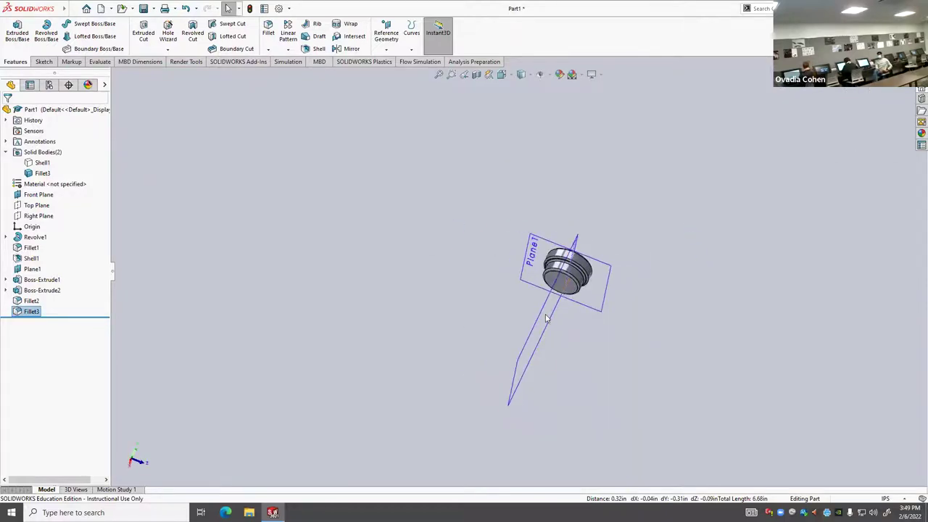
middle_drag(598, 251, 608, 286)
key(space)
click(411, 297)
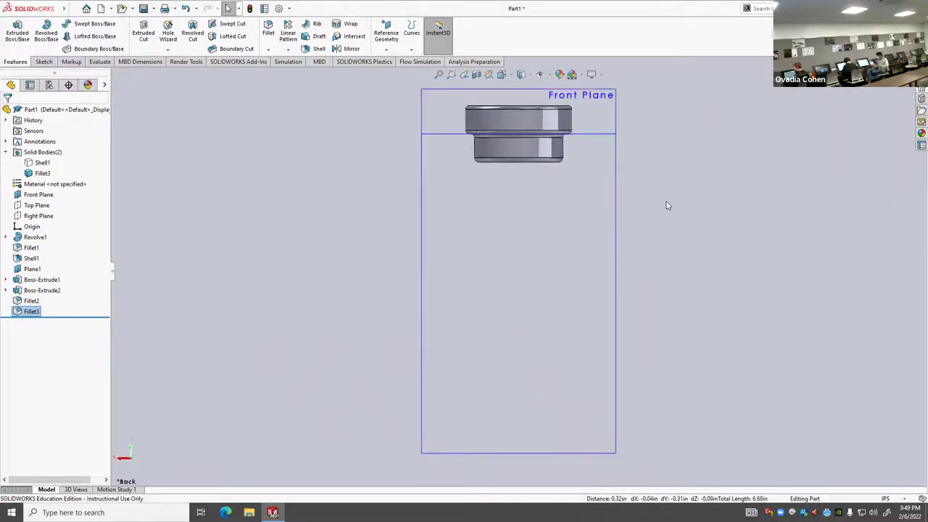
scroll(660, 208, up, 4)
scroll(377, 276, down, 5)
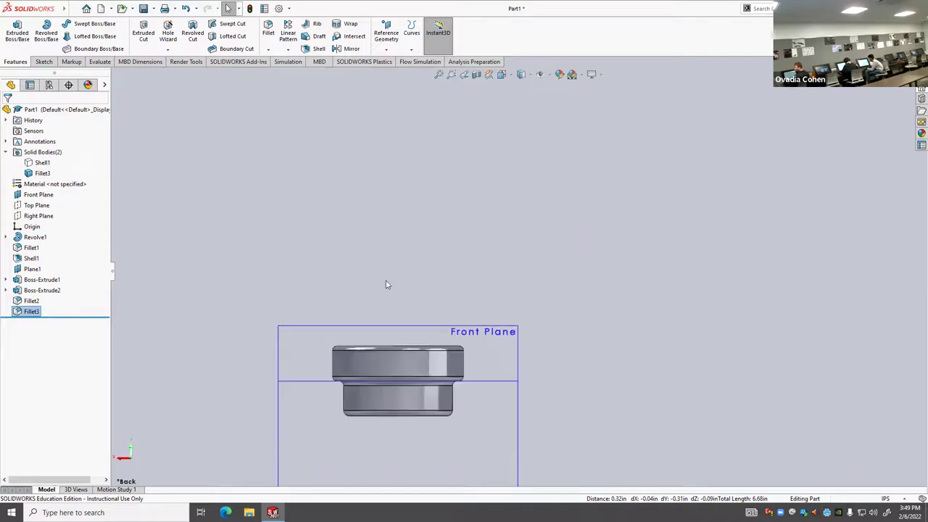
scroll(388, 287, down, 1)
Start a new sketch on the Front Plane and choose the Polygon tool.
click(43, 61)
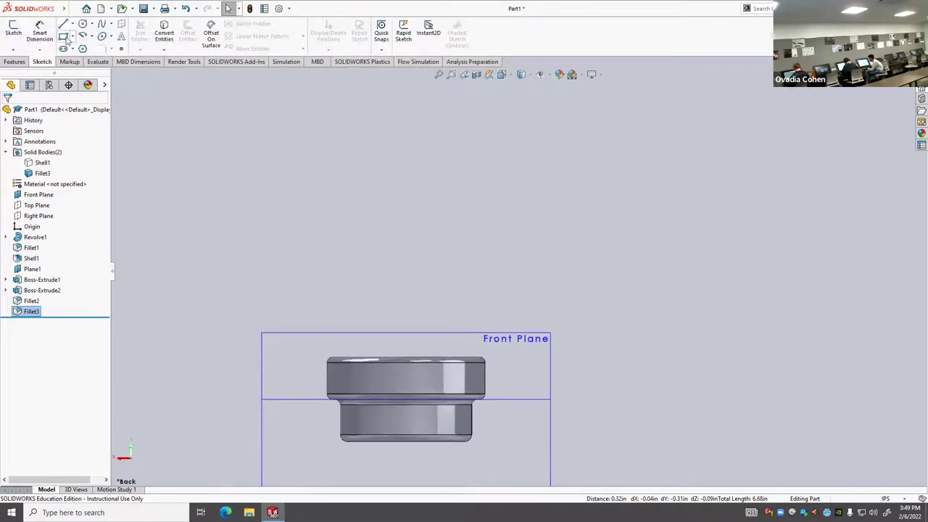
click(63, 27)
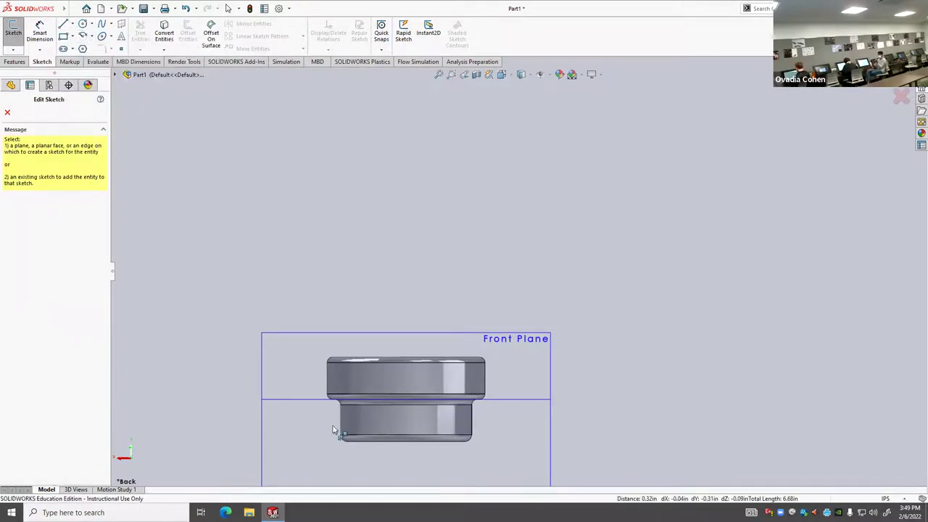
click(294, 375)
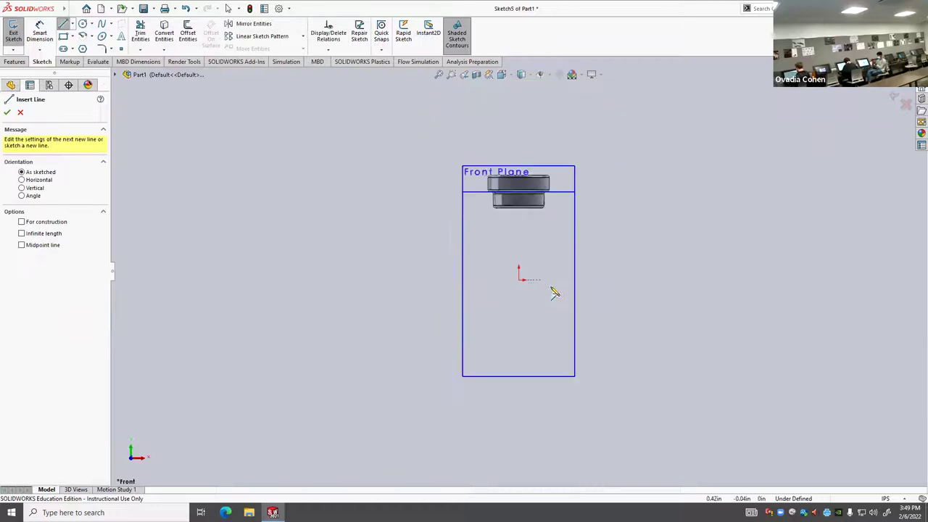
scroll(548, 156, down, 3)
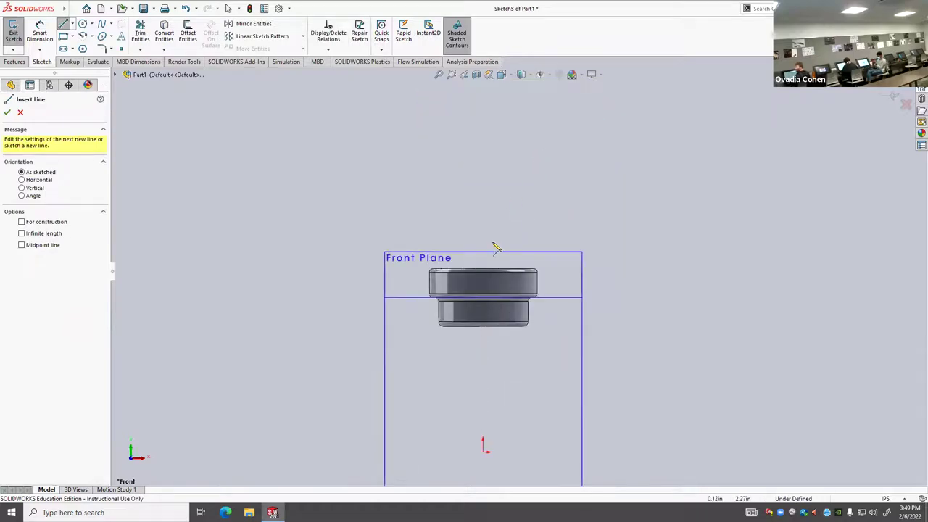
scroll(498, 242, down, 2)
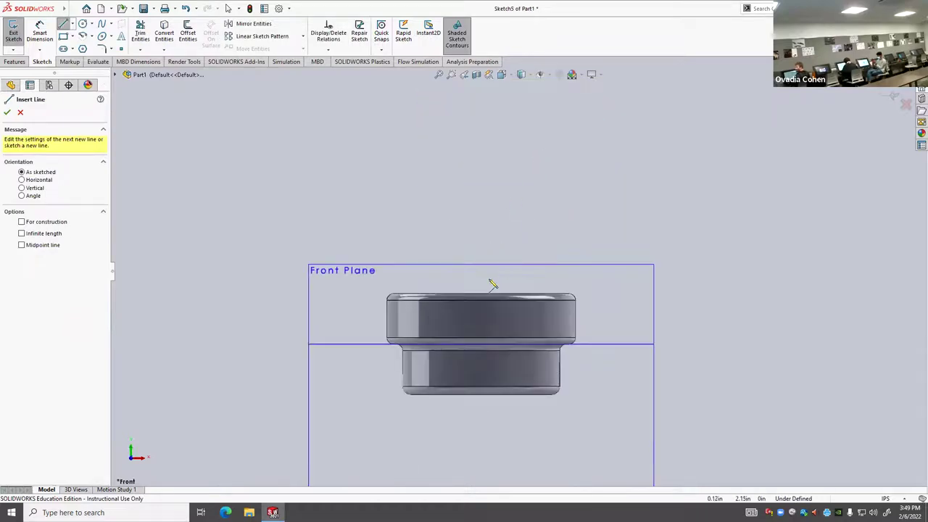
click(481, 232)
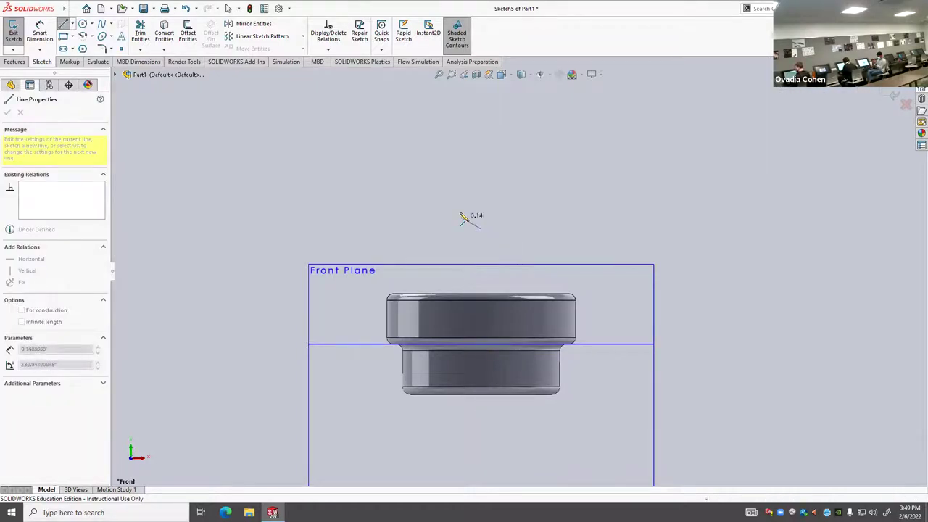
key(Escape)
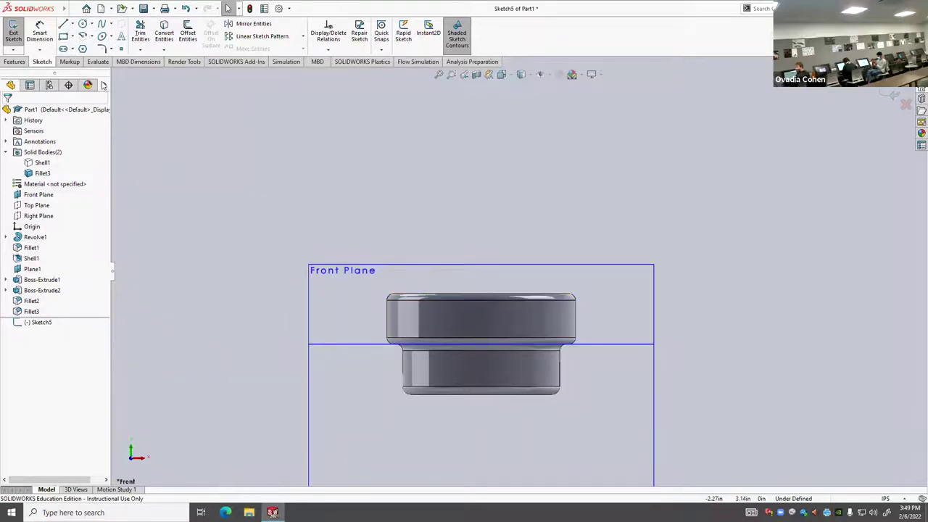
click(83, 49)
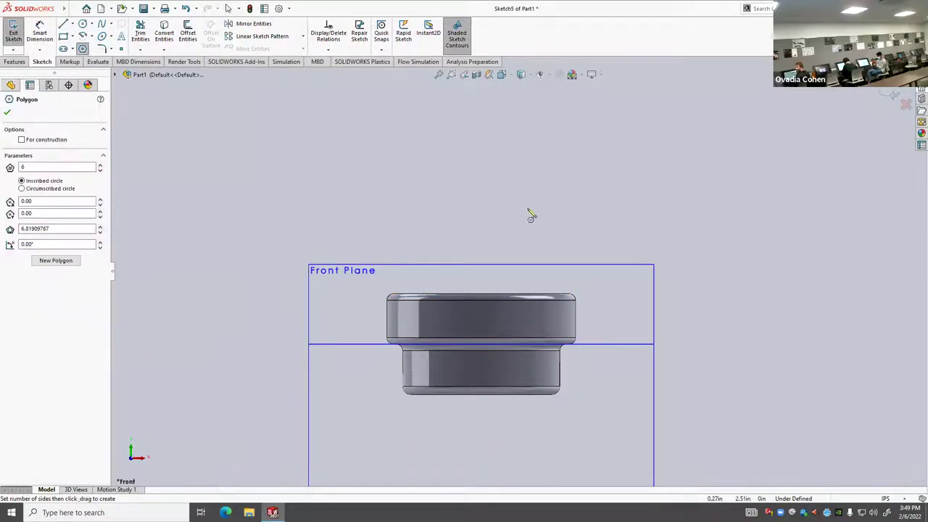
Place a six-sided polygon centred above the cap, its corner at the part's top edge.
click(480, 236)
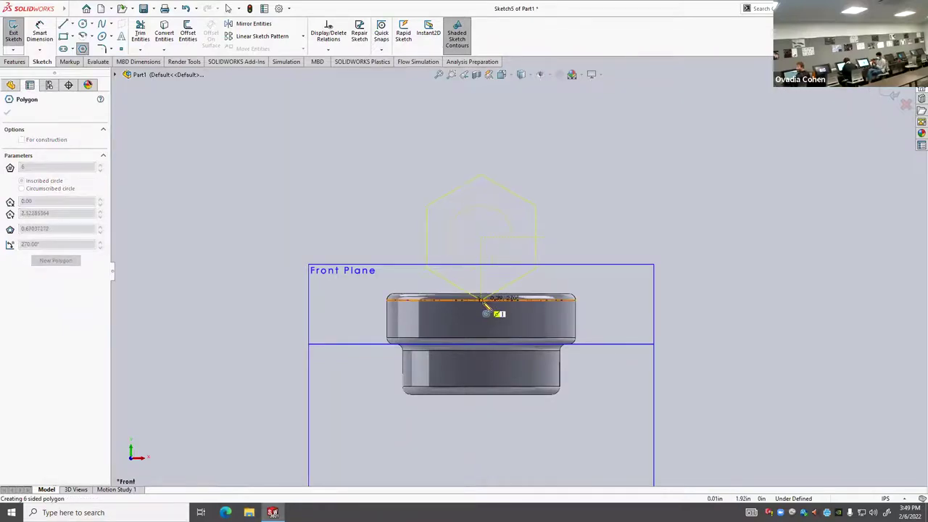
click(481, 300)
middle_drag(613, 271, 523, 349)
scroll(523, 349, down, 3)
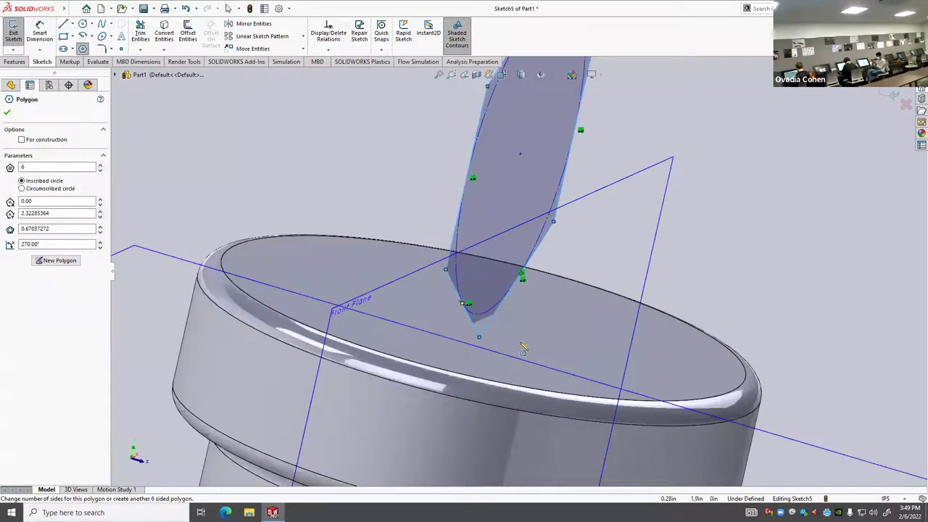
scroll(523, 349, down, 5)
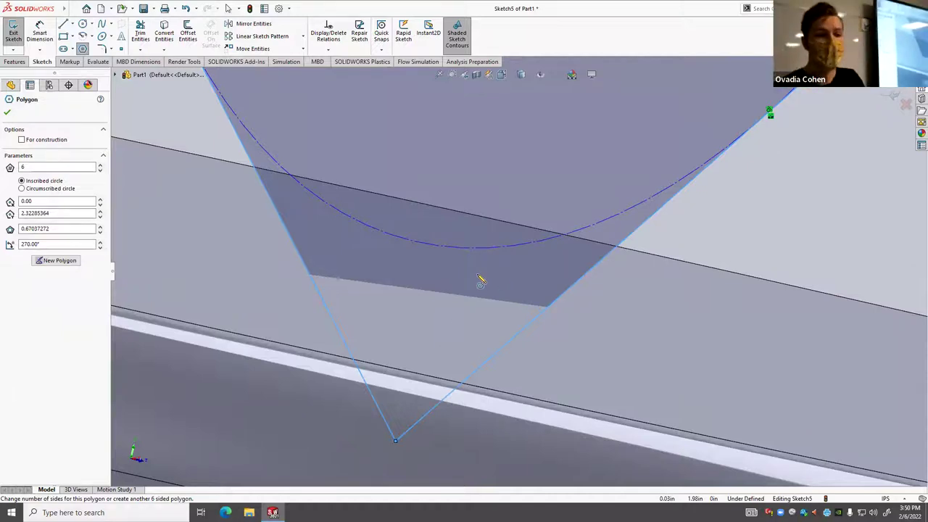
scroll(479, 281, up, 10)
middle_drag(523, 325, 521, 261)
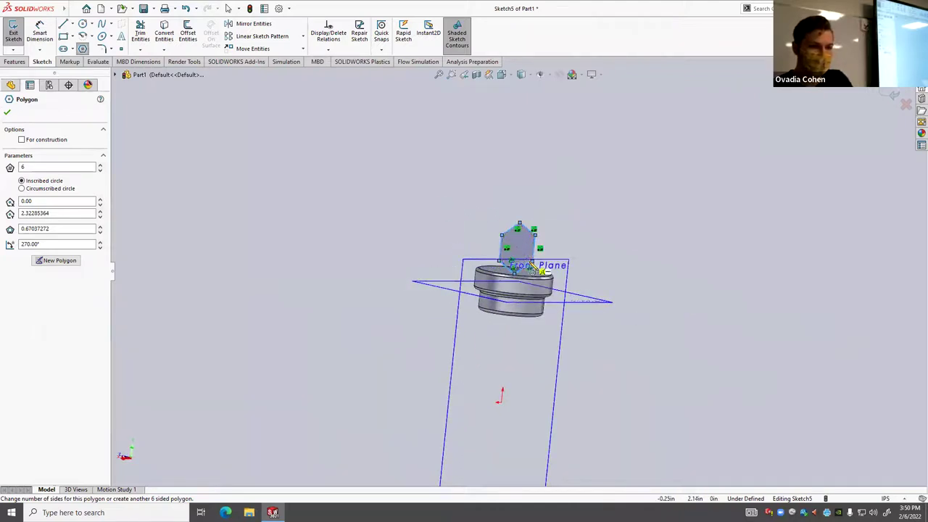
scroll(521, 260, down, 10)
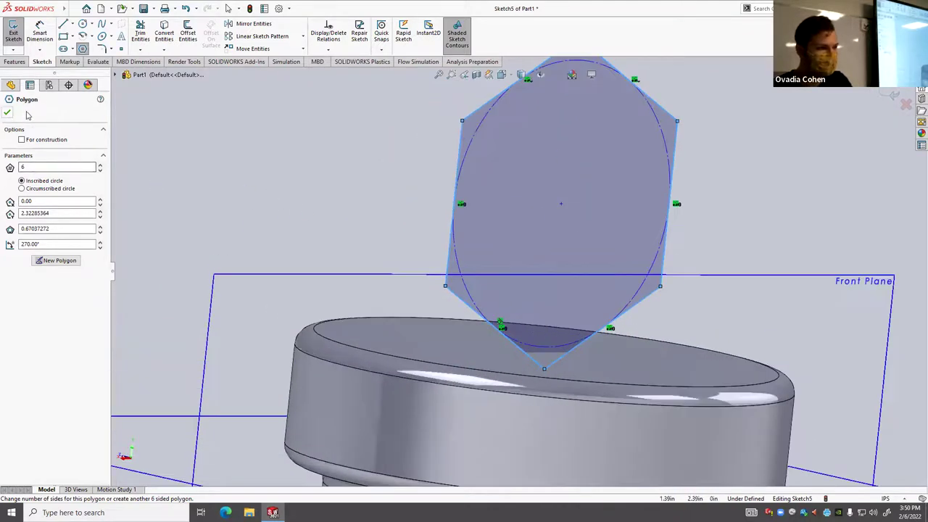
scroll(249, 213, up, 5)
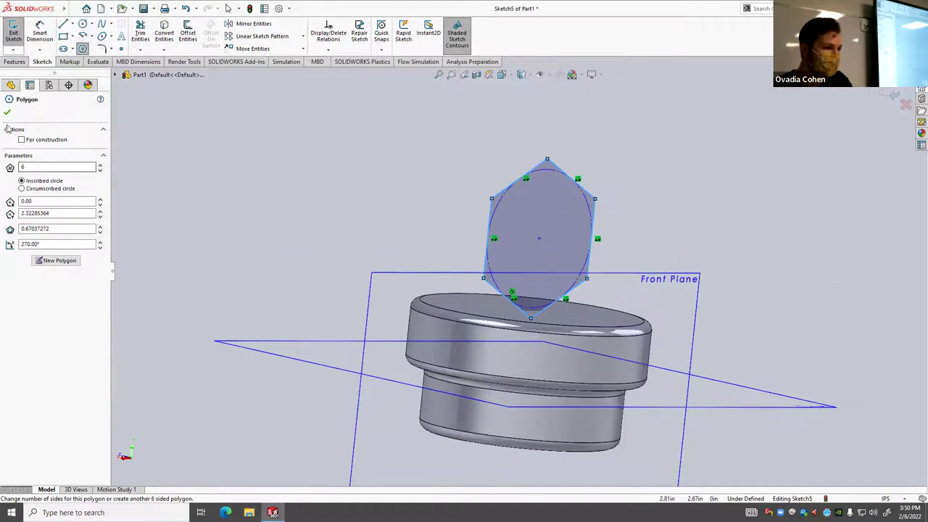
Exit the Polygon settings and bring up the Features commands.
click(11, 85)
scroll(556, 325, up, 4)
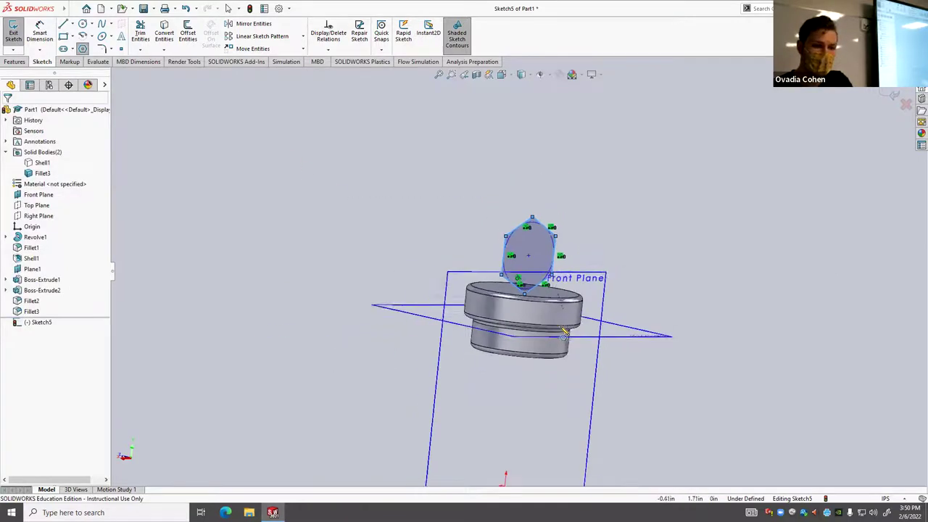
scroll(447, 252, down, 3)
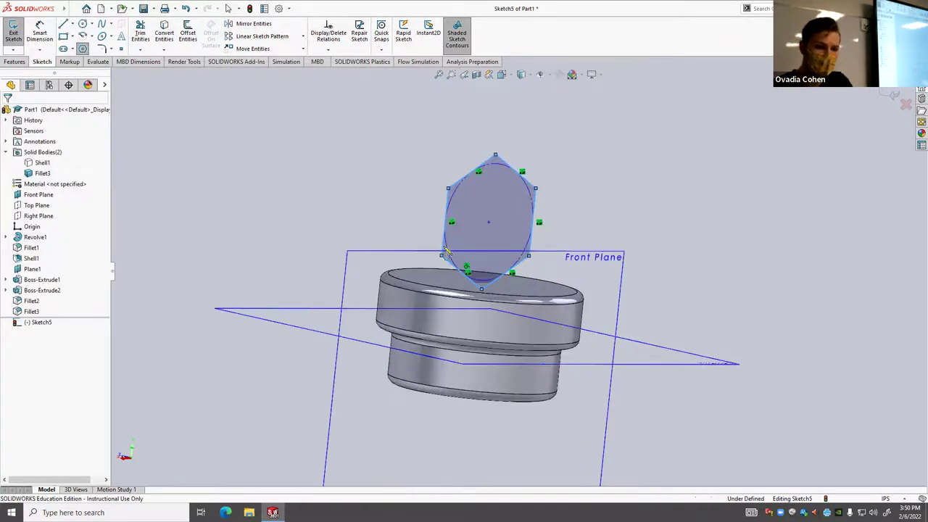
click(16, 62)
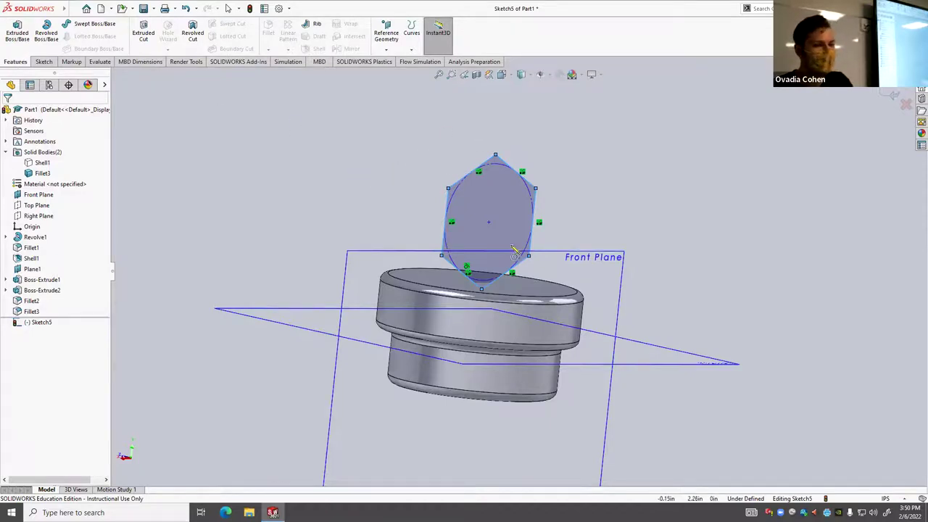
scroll(551, 286, down, 3)
mouse_move(551, 286)
middle_down()
mouse_move(425, 220)
mouse_move(193, 152)
mouse_move(606, 294)
mouse_move(566, 284)
mouse_move(406, 289)
middle_up()
scroll(395, 290, down, 5)
scroll(556, 319, up, 6)
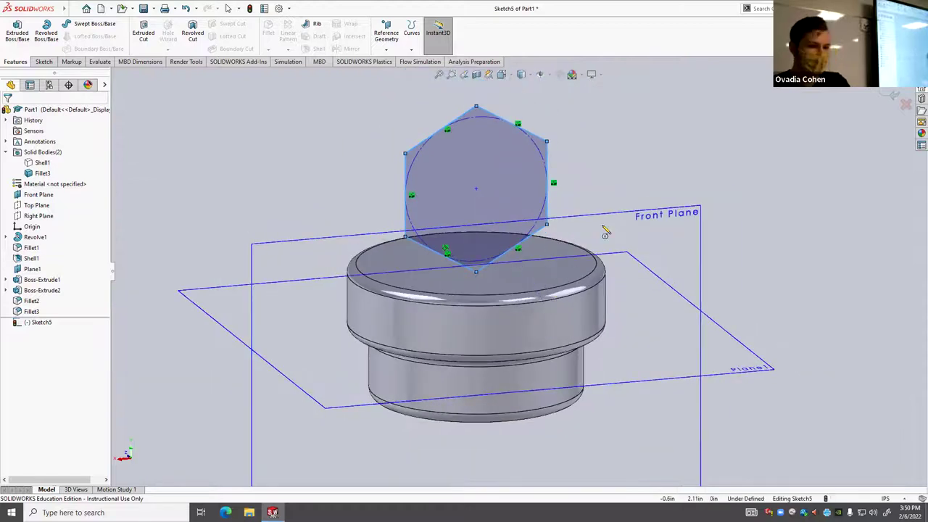
scroll(619, 216, down, 1)
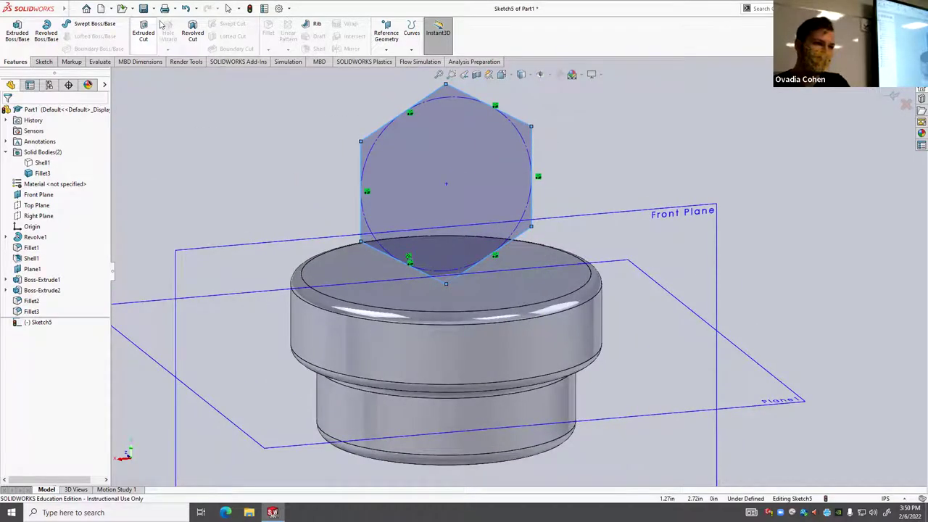
Extrude the hexagon 0.31in Blind both ways from Front Plane, unmerged, as Boss-Extrude3.
click(15, 27)
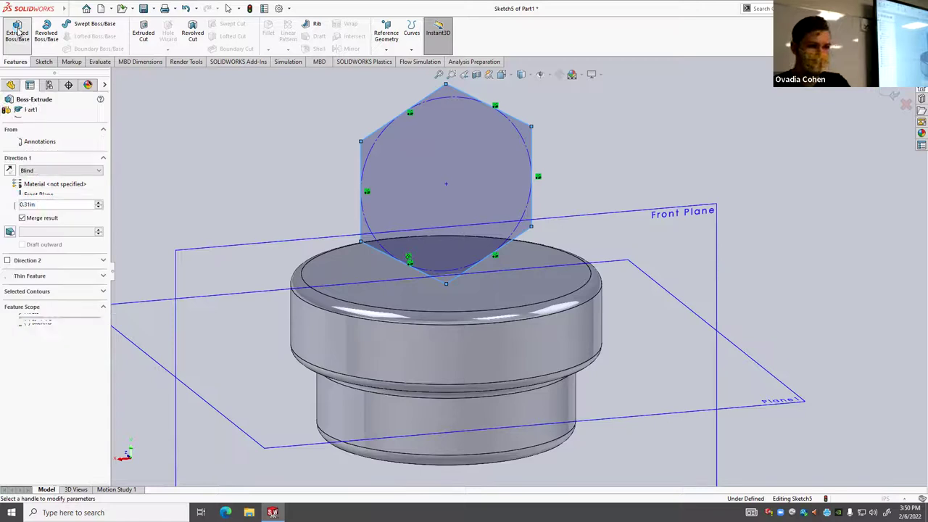
middle_drag(364, 159, 416, 184)
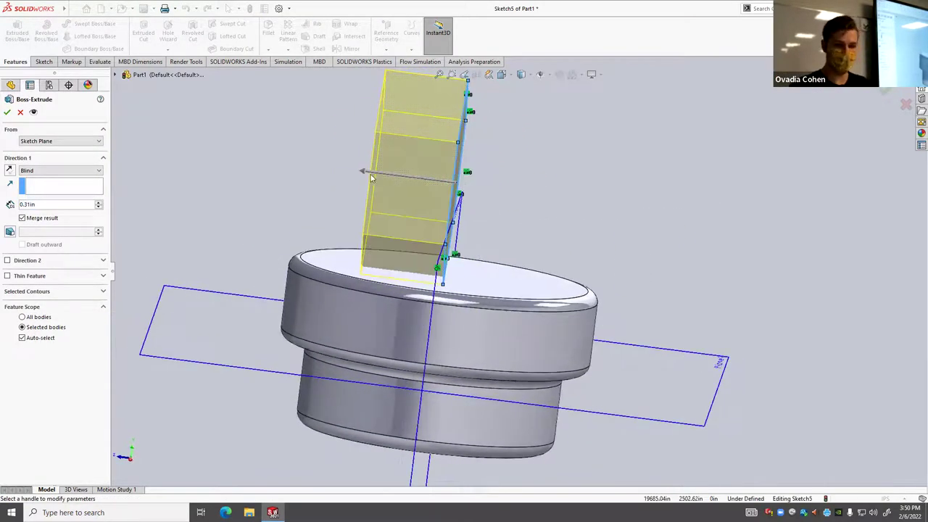
click(7, 260)
scroll(495, 221, up, 5)
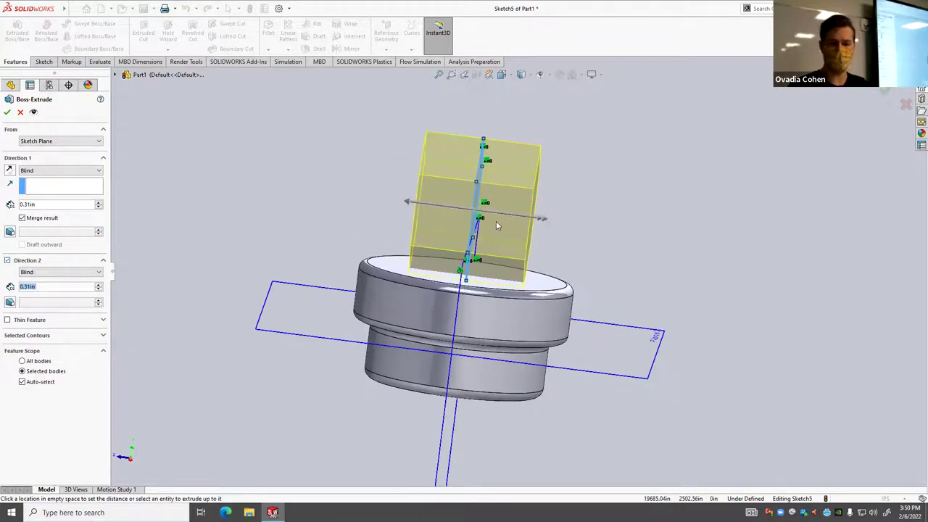
scroll(561, 239, down, 3)
middle_drag(548, 263, 414, 273)
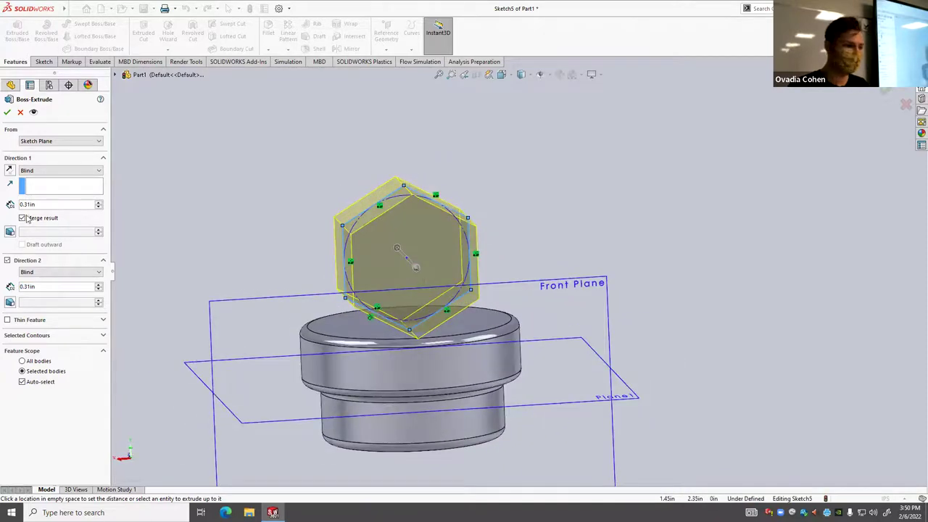
click(25, 219)
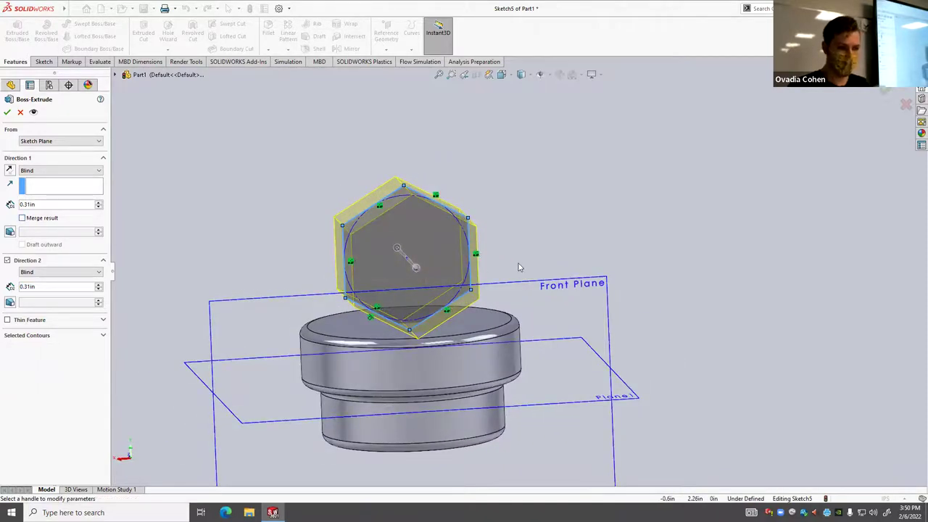
scroll(518, 263, down, 5)
middle_drag(518, 263, 470, 265)
scroll(471, 265, up, 5)
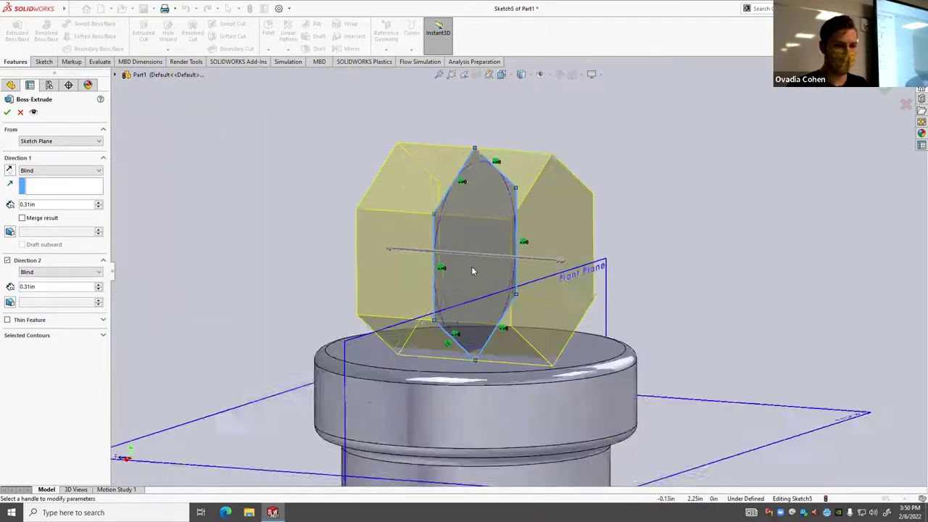
middle_drag(394, 244, 416, 237)
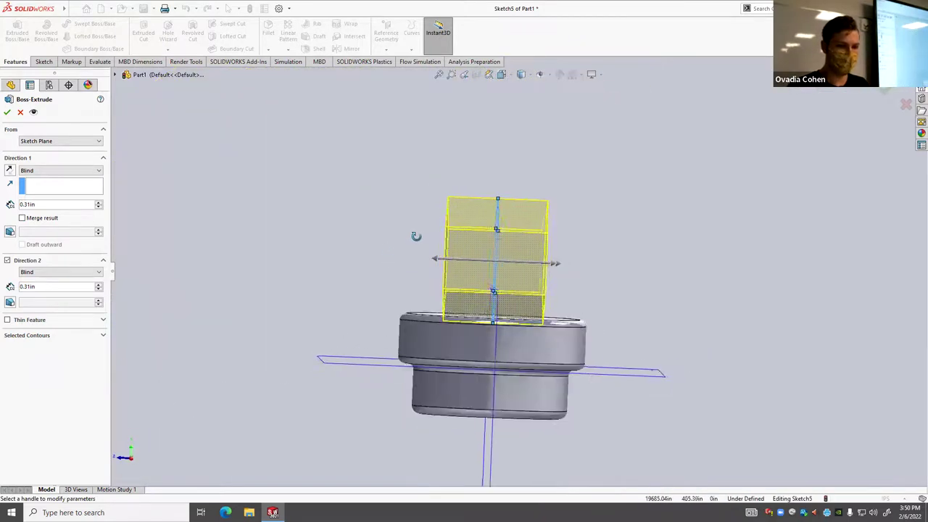
click(7, 114)
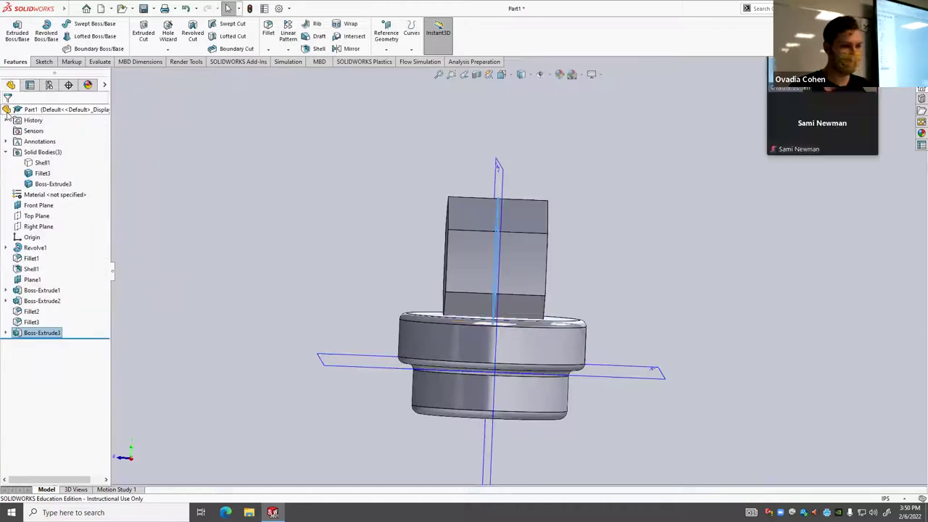
Hide the Fillet3 bottle body, leaving the hexagonal block visible.
middle_drag(673, 325, 445, 298)
scroll(511, 282, up, 5)
scroll(543, 277, down, 5)
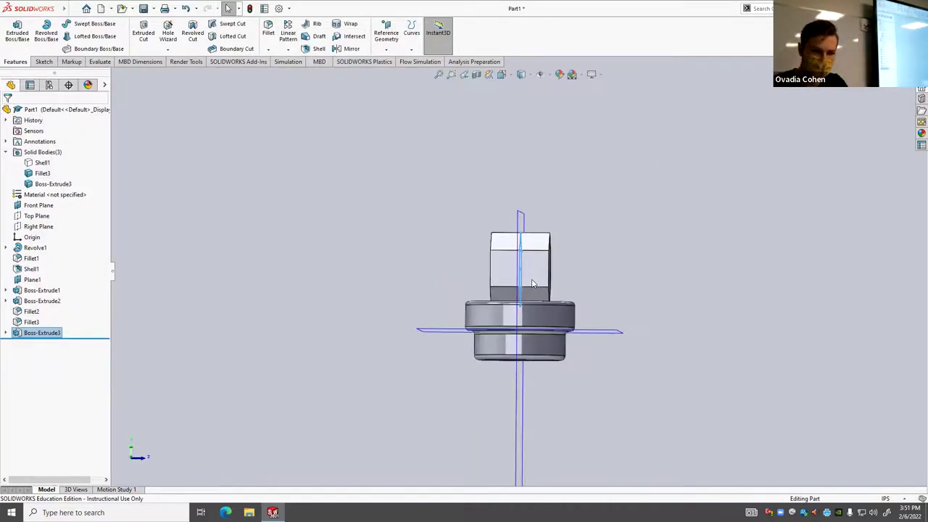
middle_drag(549, 276, 536, 305)
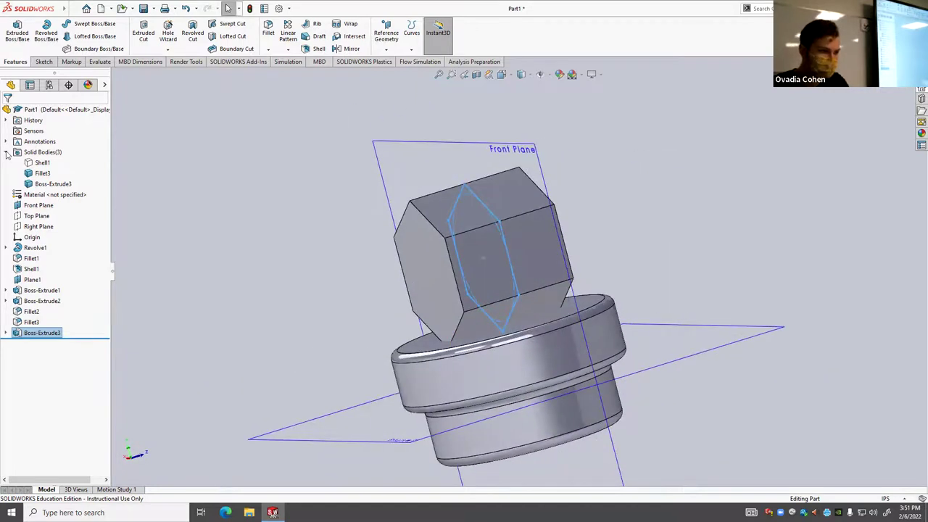
right_click(42, 174)
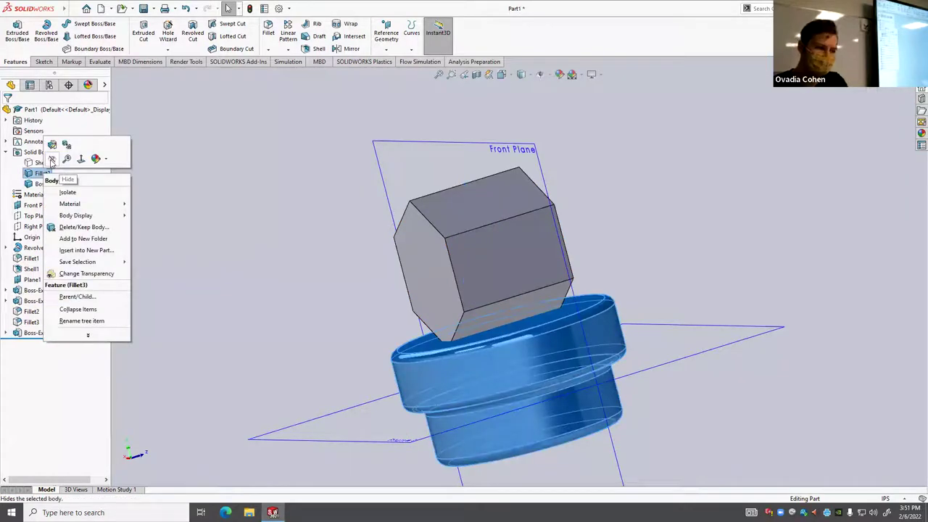
click(52, 159)
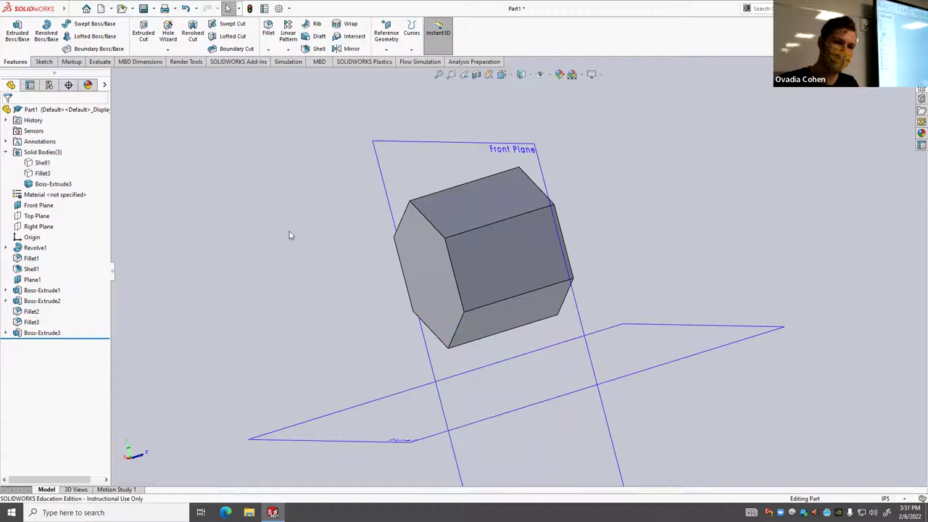
scroll(637, 338, up, 4)
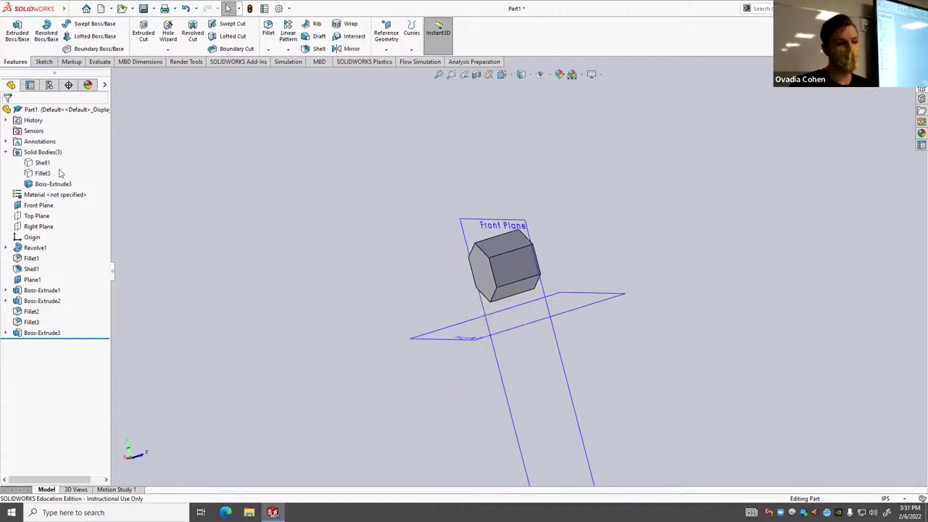
Set the view Normal To a face of the hexagonal block.
middle_drag(632, 286, 588, 278)
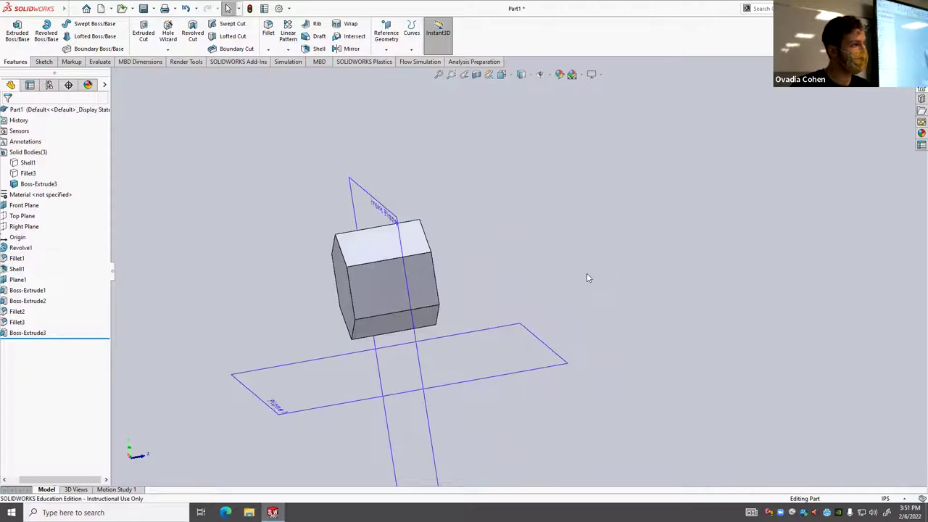
scroll(411, 278, up, 3)
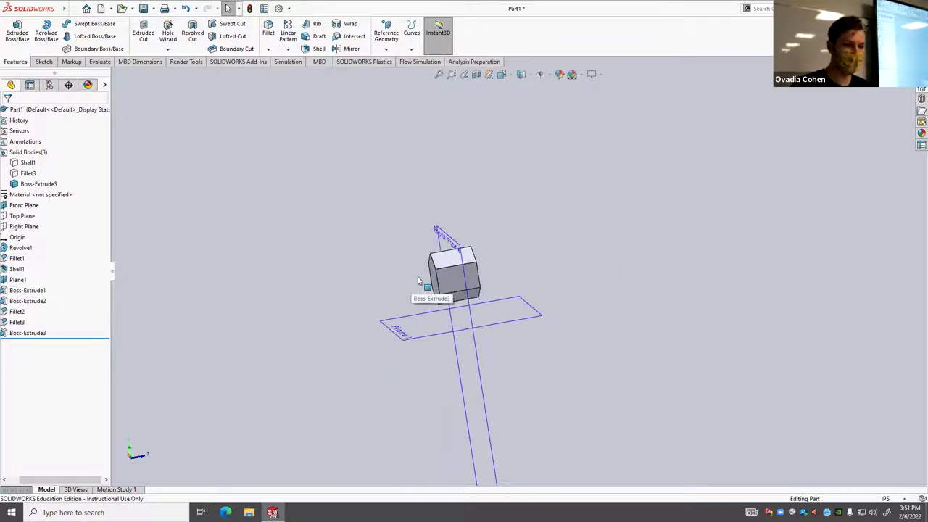
click(453, 279)
right_click(453, 277)
click(519, 254)
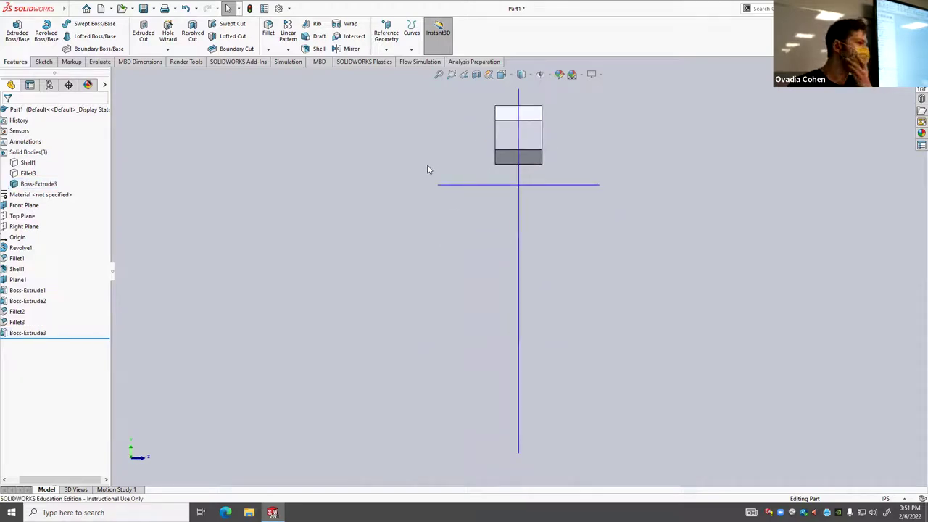
scroll(506, 141, down, 3)
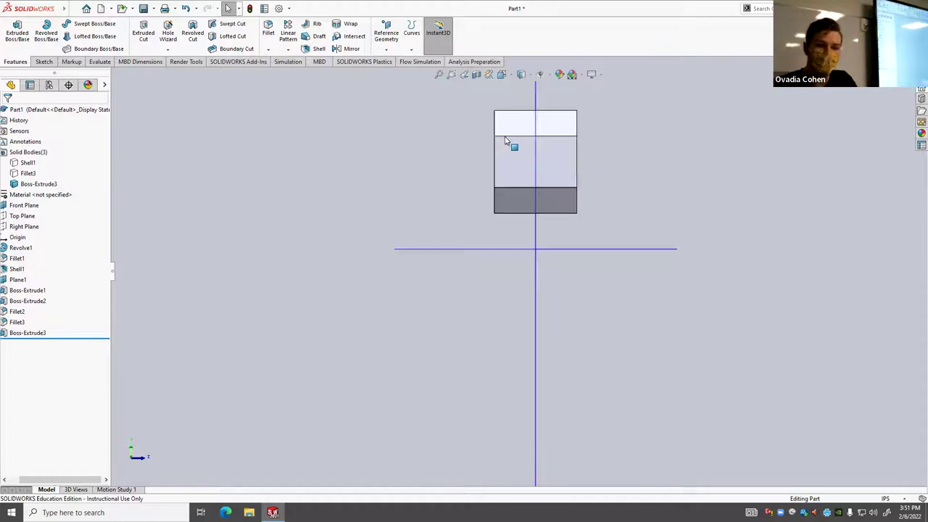
middle_drag(468, 150, 505, 154)
right_click(503, 170)
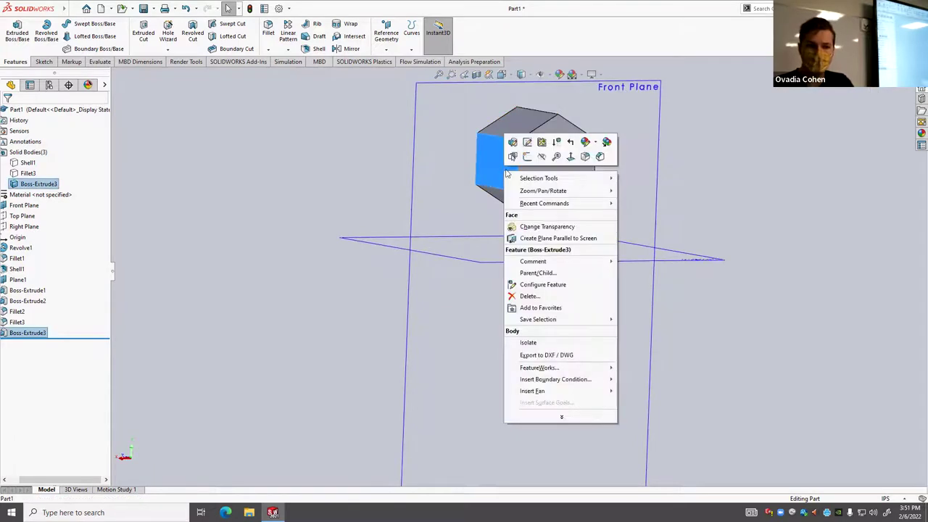
View the block's front face straight on with Normal To and start a Line sketch on it.
click(571, 156)
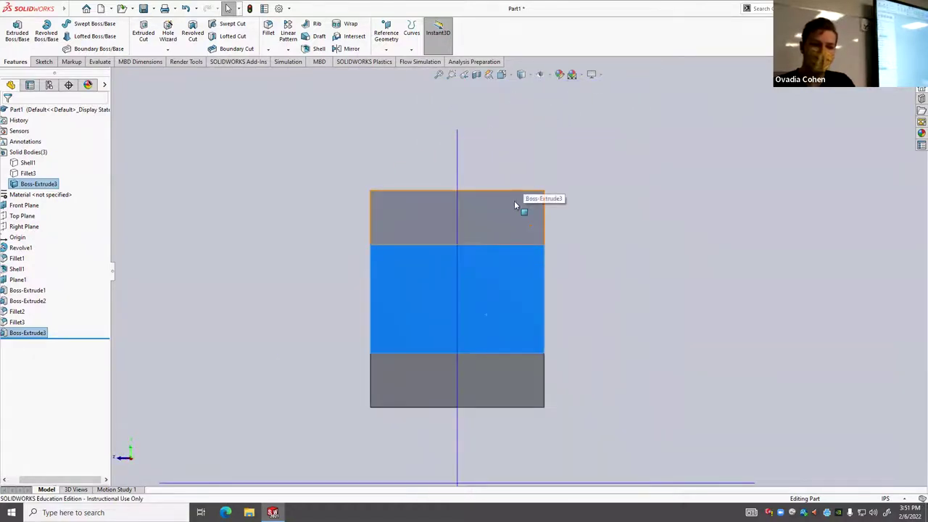
right_click(515, 203)
click(581, 191)
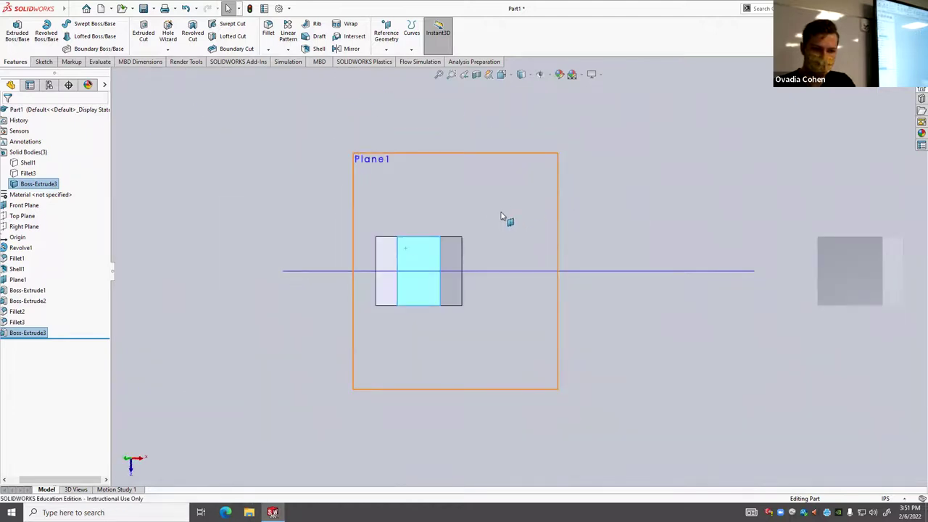
middle_drag(476, 303, 393, 281)
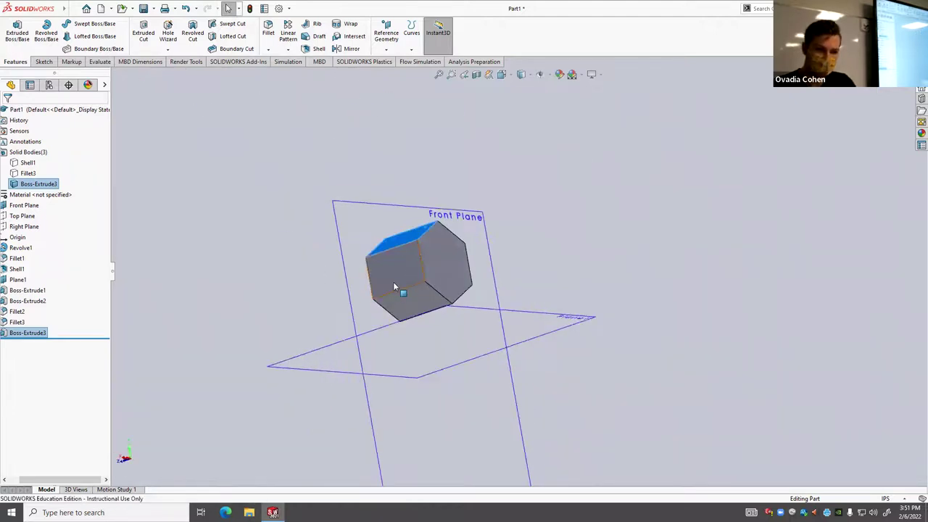
right_click(393, 281)
click(458, 255)
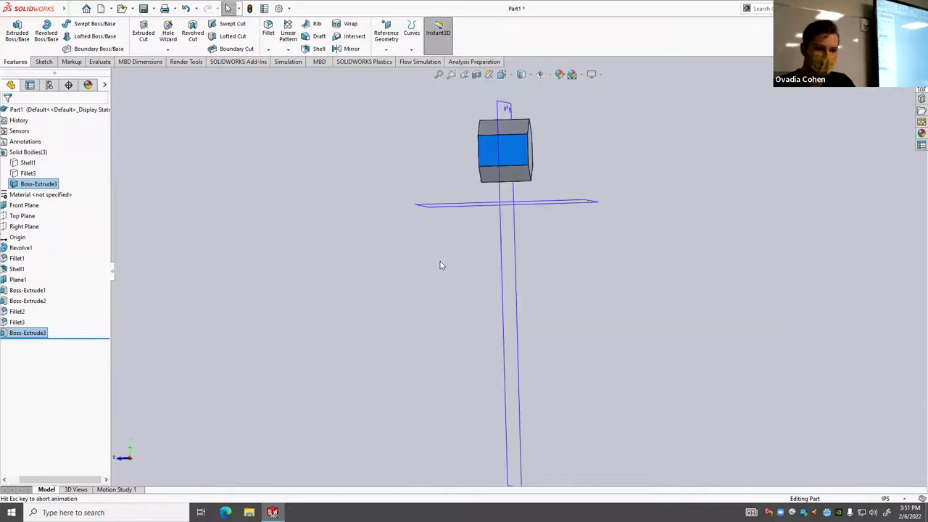
scroll(125, 83, down, 3)
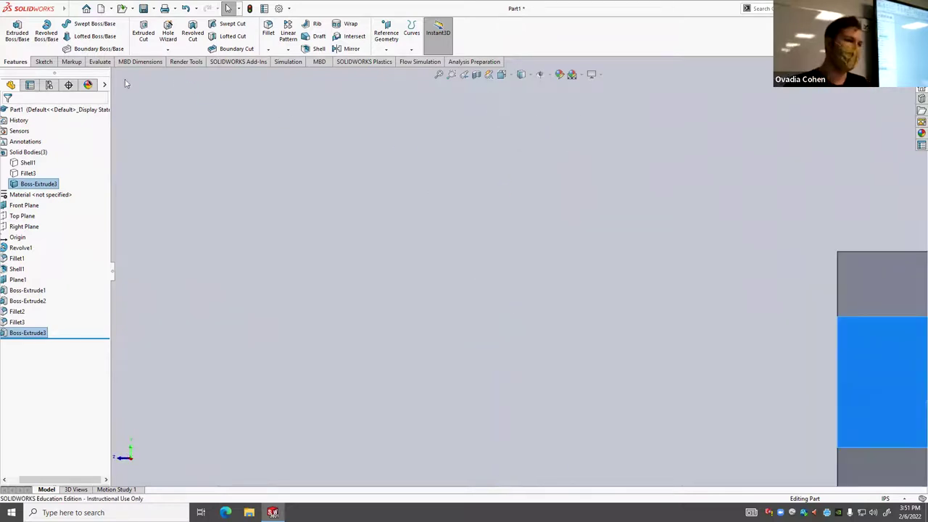
click(44, 62)
click(64, 25)
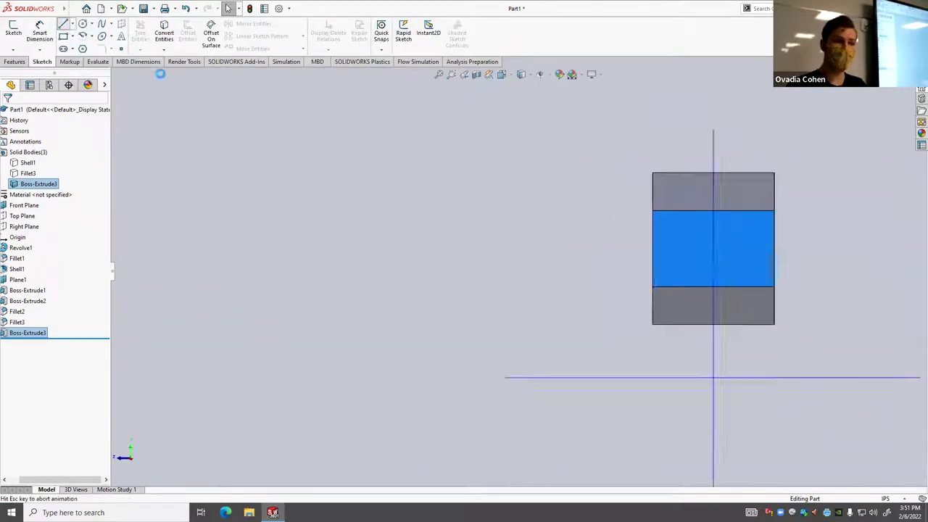
Draw six lines from the bottom-edge midpoint, up both side edges to the top midpoint, closing the hexagon.
scroll(553, 131, down, 3)
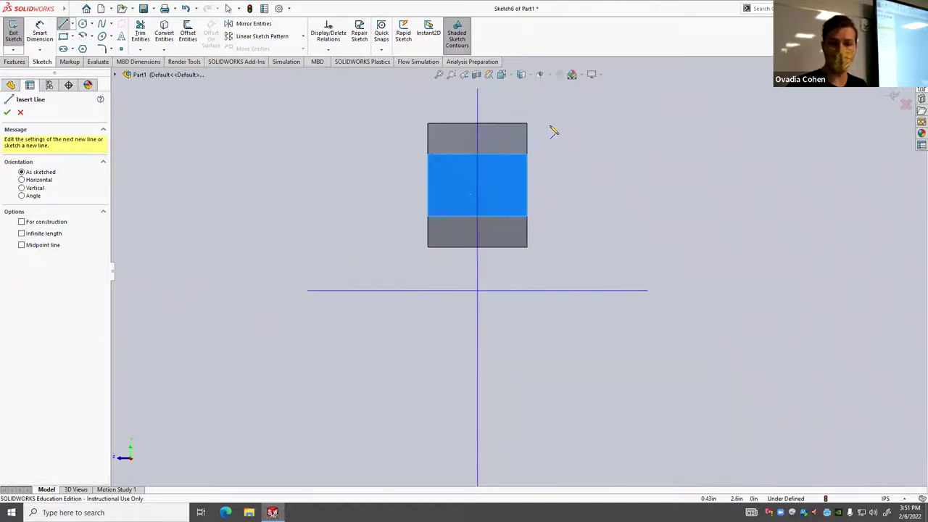
scroll(584, 197, down, 3)
scroll(574, 216, up, 3)
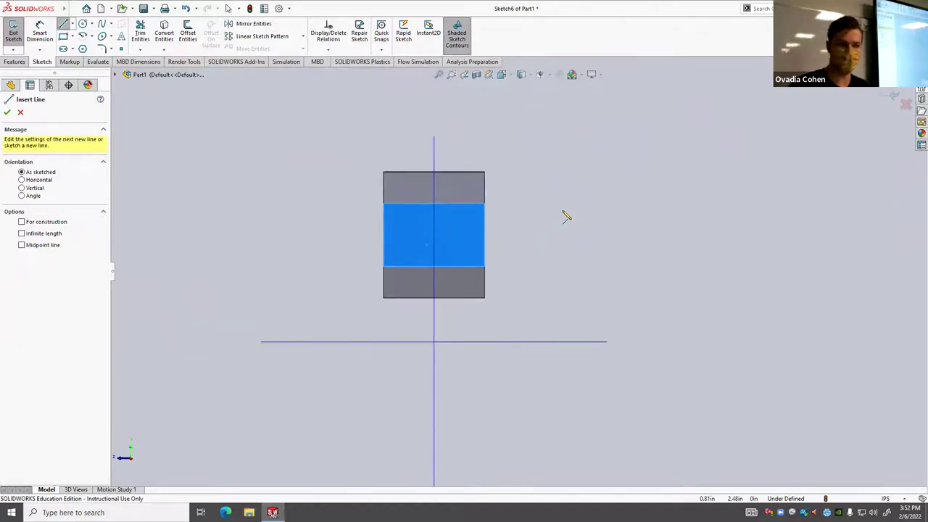
scroll(513, 227, down, 3)
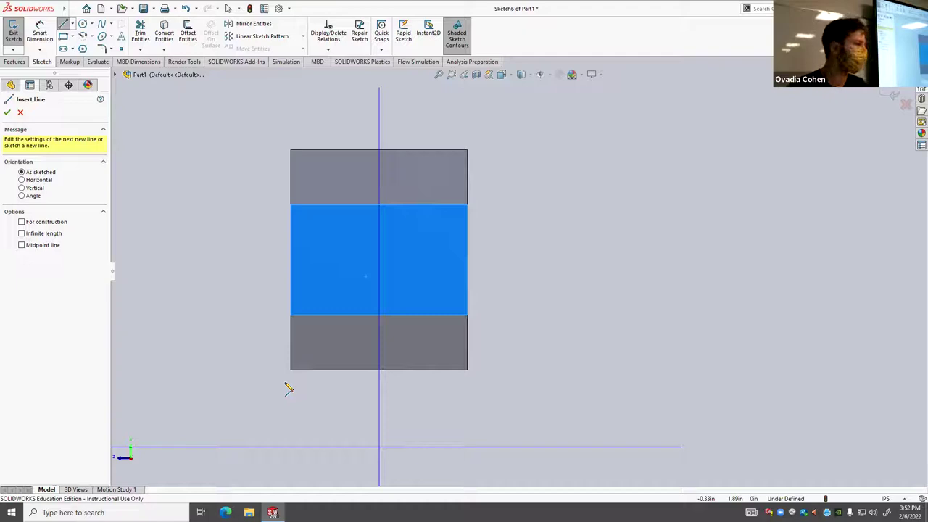
click(379, 370)
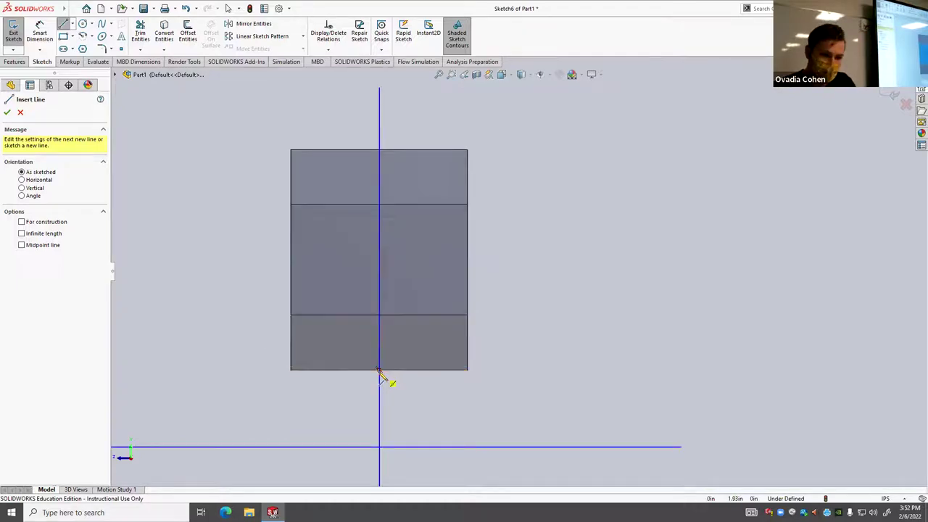
click(290, 321)
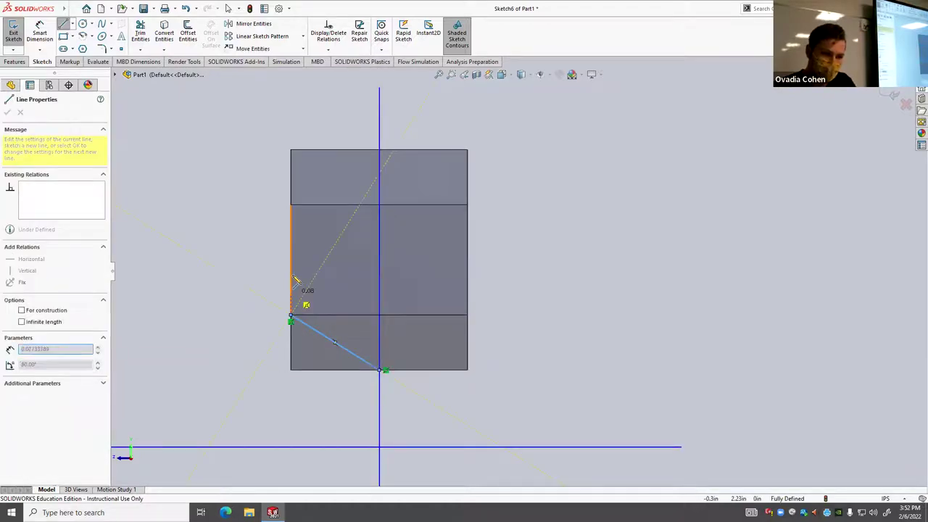
click(292, 205)
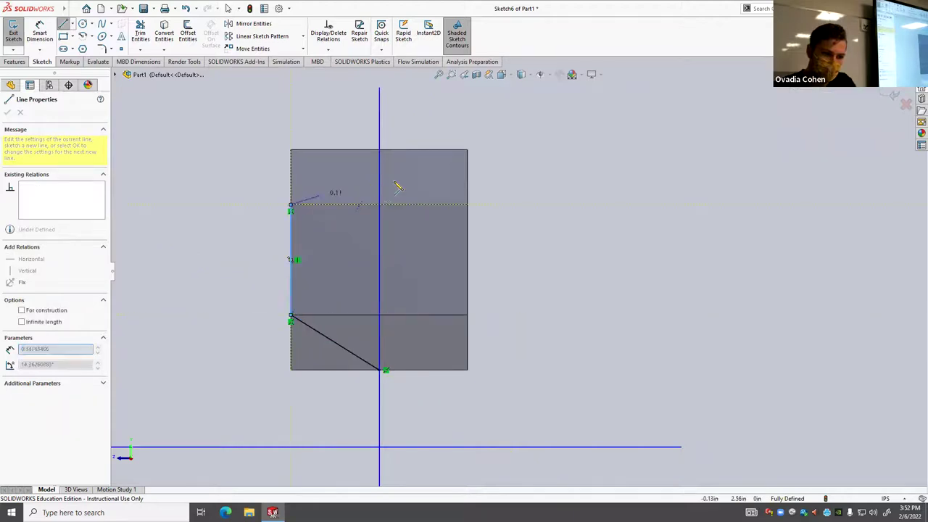
click(378, 150)
click(467, 206)
click(466, 321)
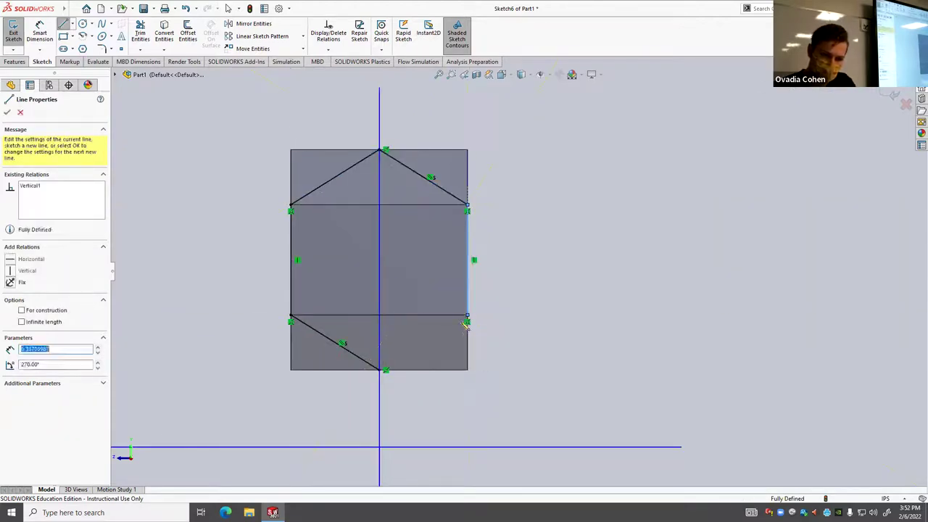
click(380, 370)
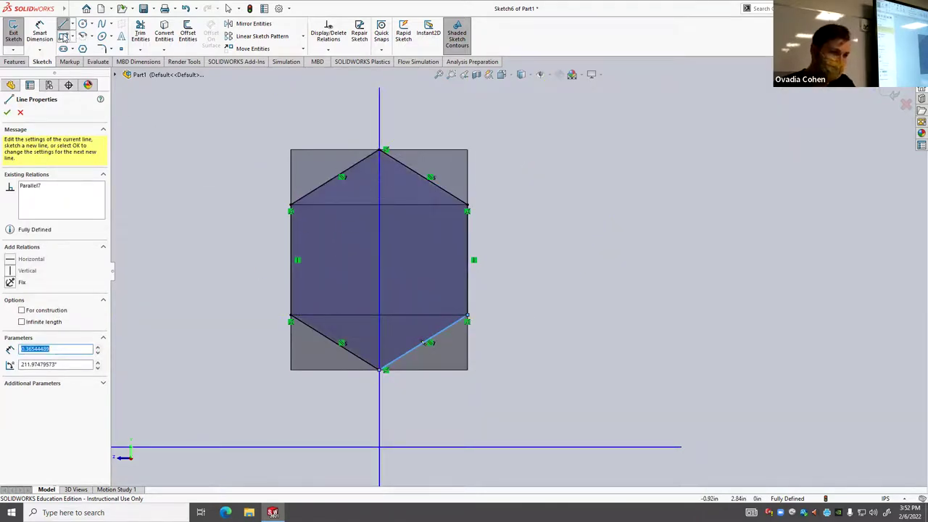
right_drag(423, 340, 475, 210)
Draw a corner rectangle enclosing the hexagon and begin an Extruded Cut from the sketch.
click(250, 99)
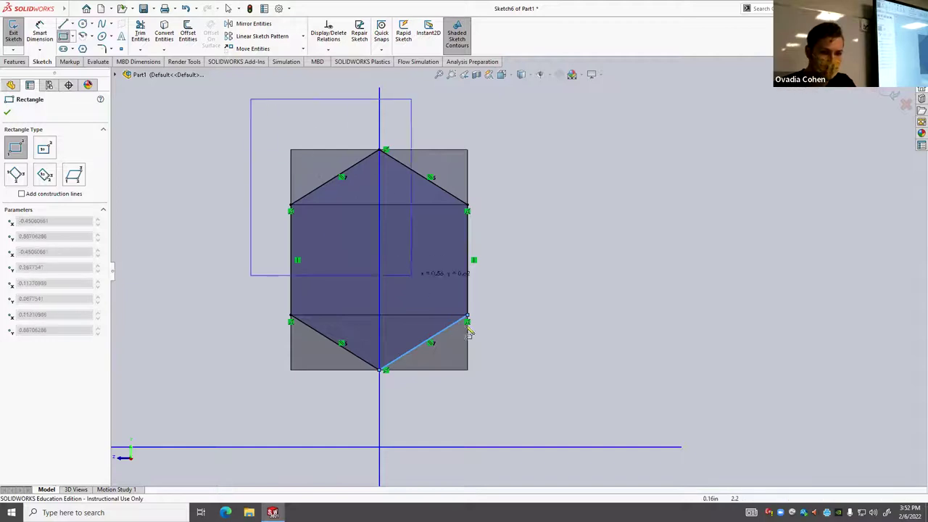
click(501, 397)
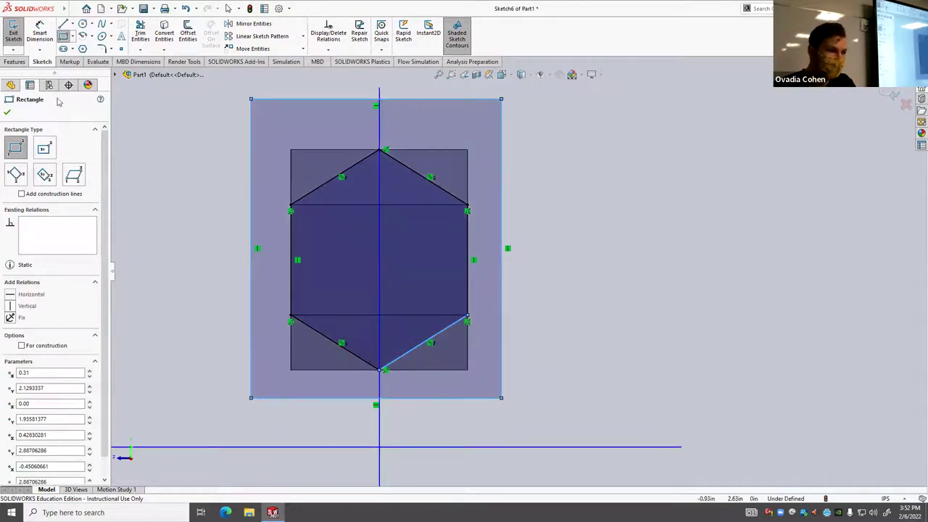
click(14, 62)
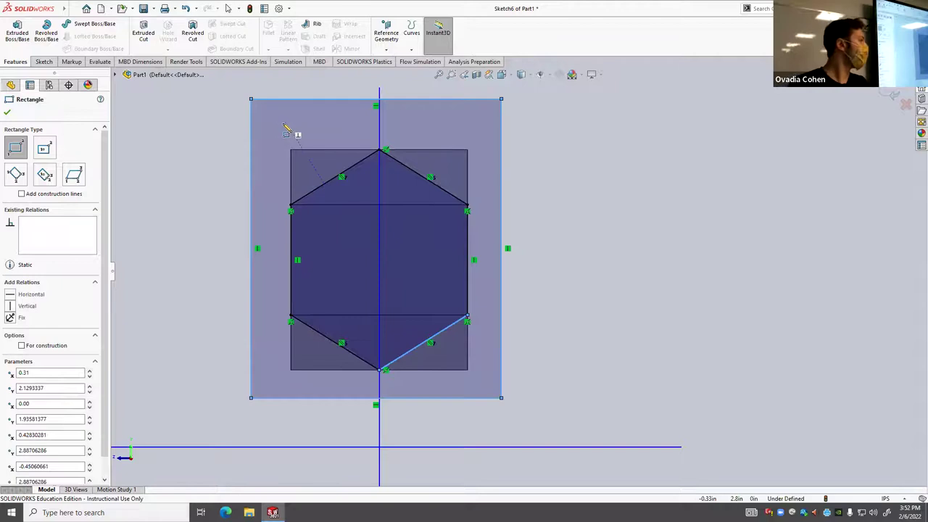
click(142, 33)
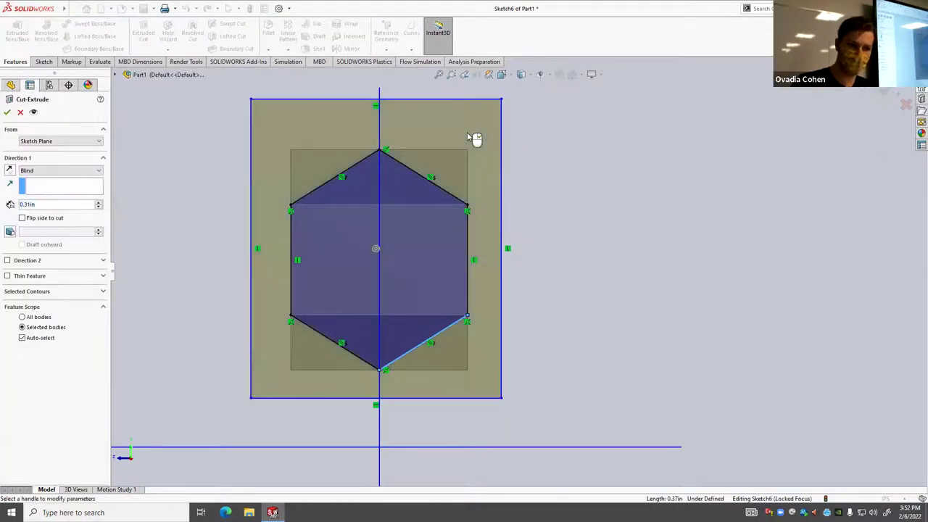
Set the blind cut depth to 0.96 in and accept Cut-Extrude1.
scroll(500, 268, up, 5)
mouse_move(500, 269)
middle_down()
mouse_move(547, 228)
mouse_move(500, 265)
middle_up()
drag(500, 265, 471, 270)
scroll(463, 273, down, 3)
scroll(463, 273, down, 10)
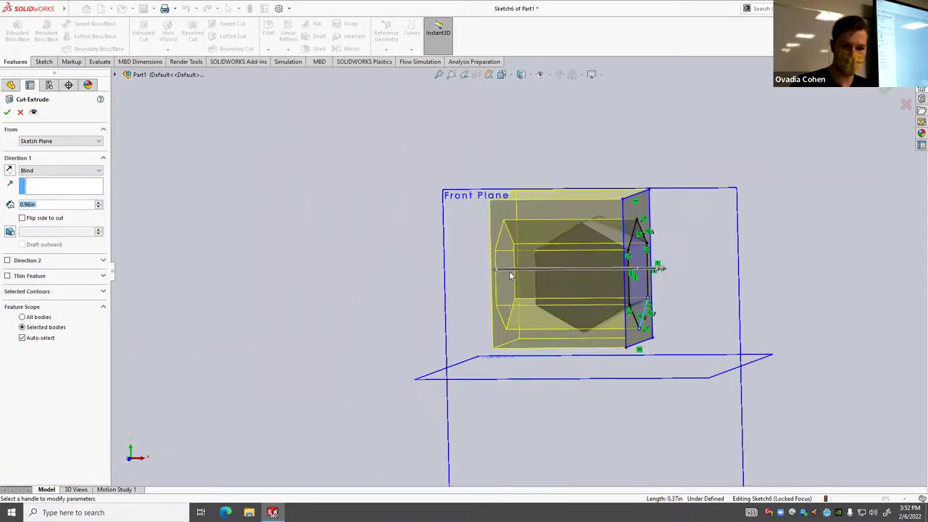
scroll(420, 214, up, 5)
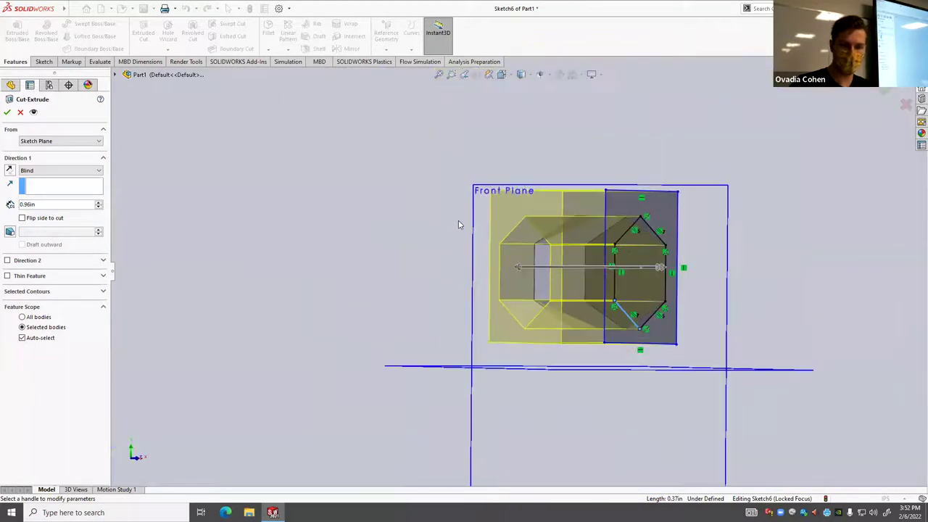
scroll(558, 235, down, 3)
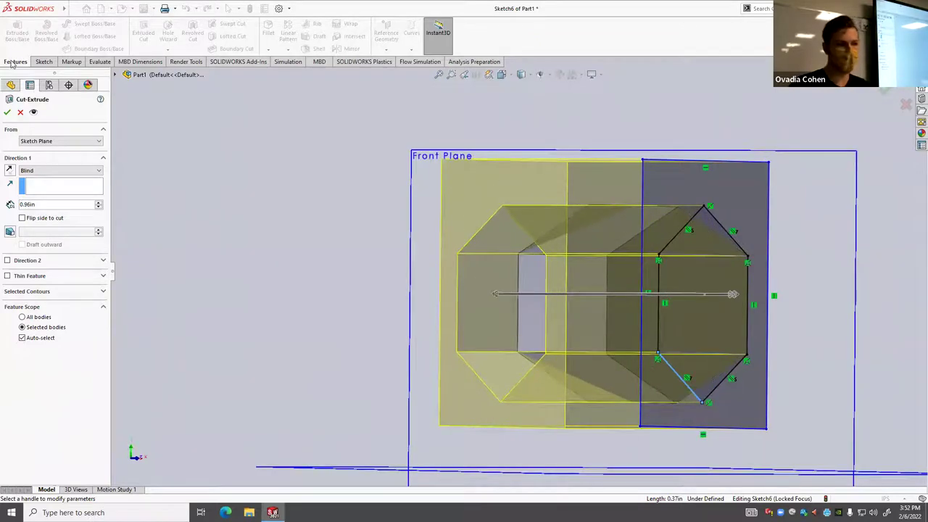
click(8, 113)
scroll(575, 271, up, 3)
middle_drag(575, 271, 304, 239)
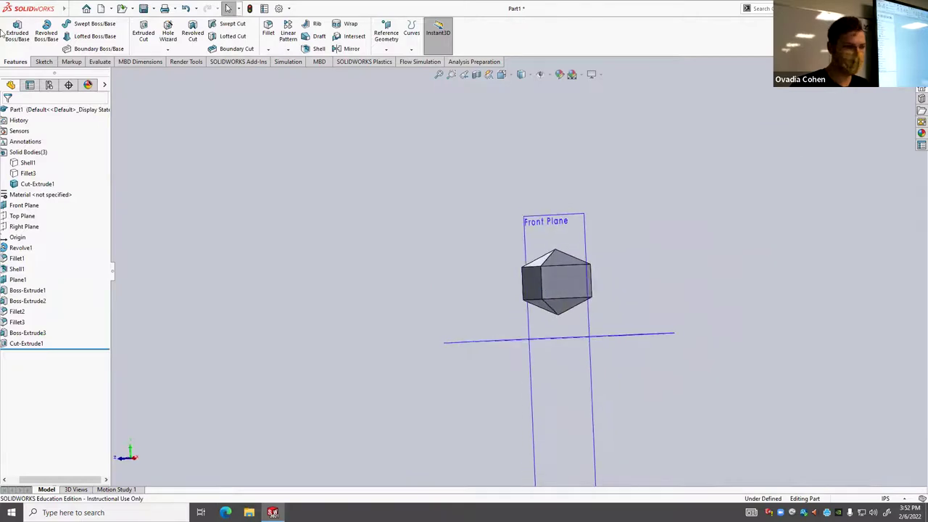
Delete Cut-Extrude1 and then its leftover Sketch6 from the feature tree.
right_click(28, 344)
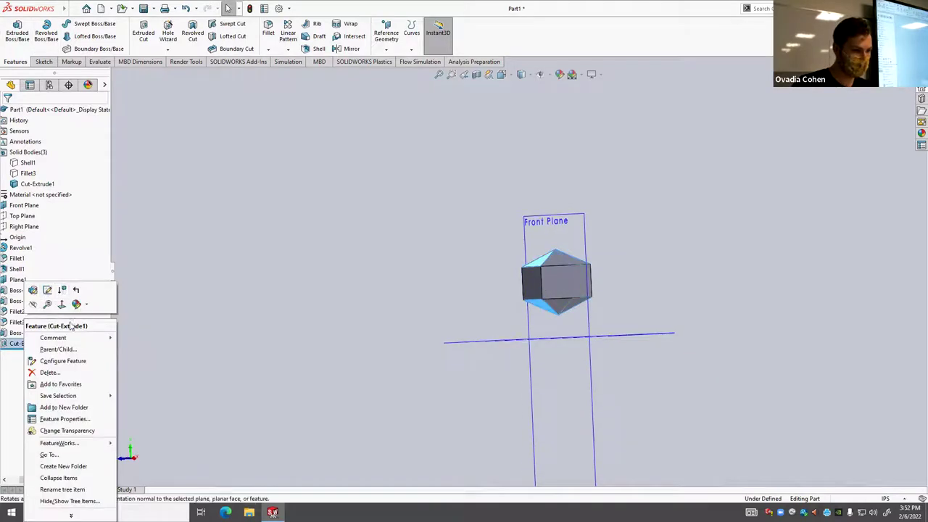
click(55, 373)
click(522, 208)
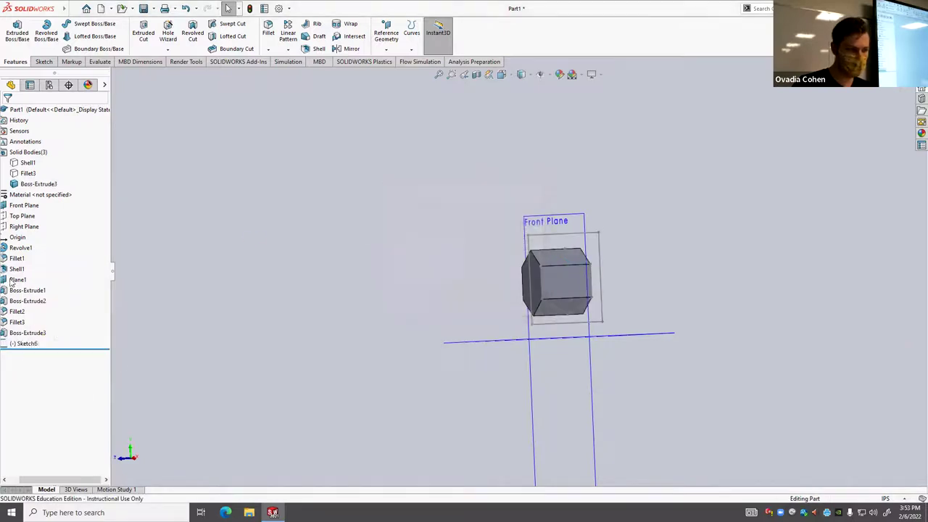
click(29, 333)
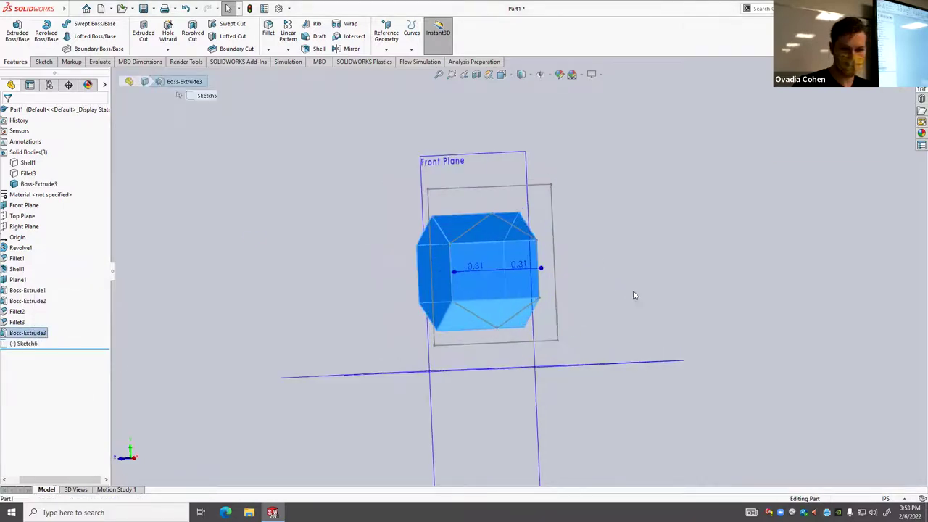
click(20, 344)
right_click(20, 344)
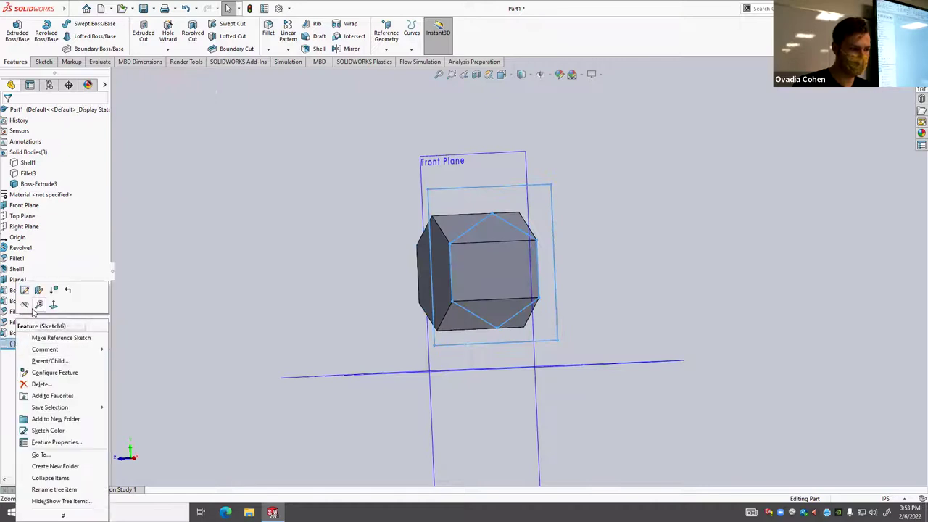
click(40, 383)
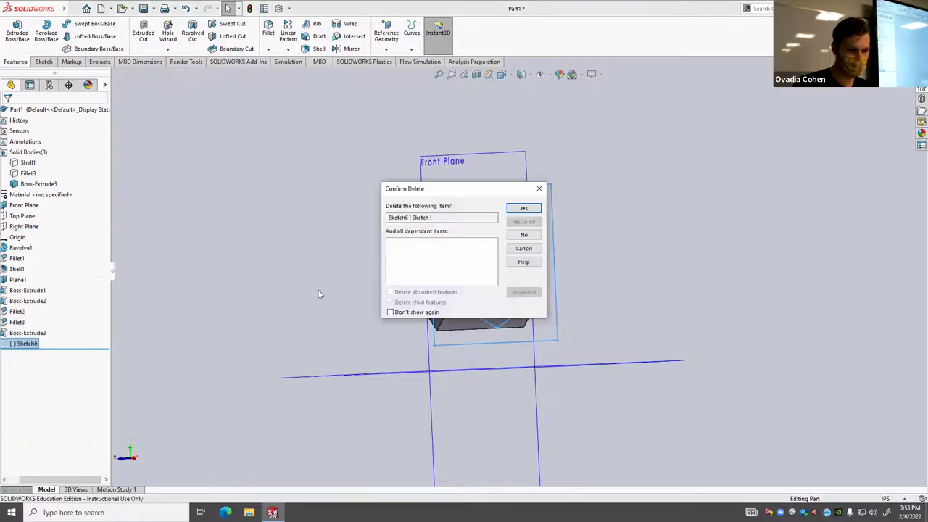
click(523, 208)
View the block's front face straight on and bring up the Sketch tools.
right_click(498, 252)
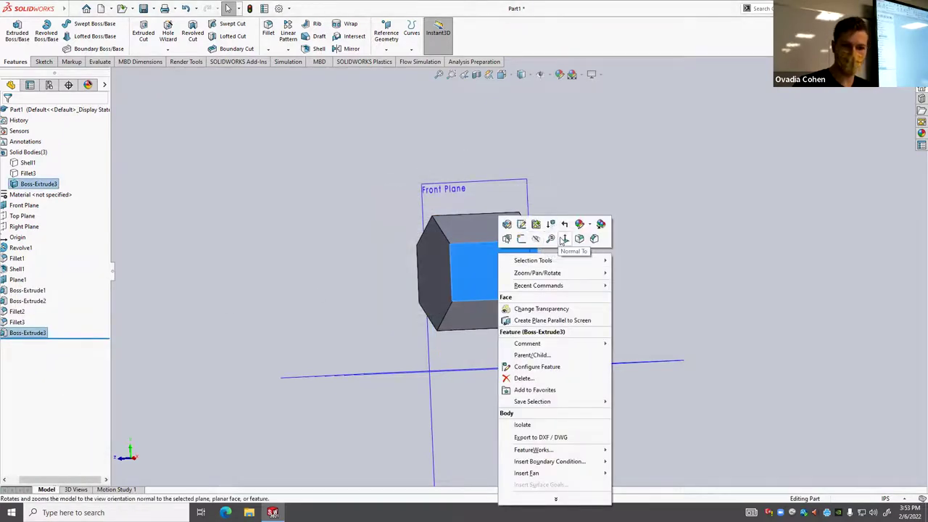
click(562, 241)
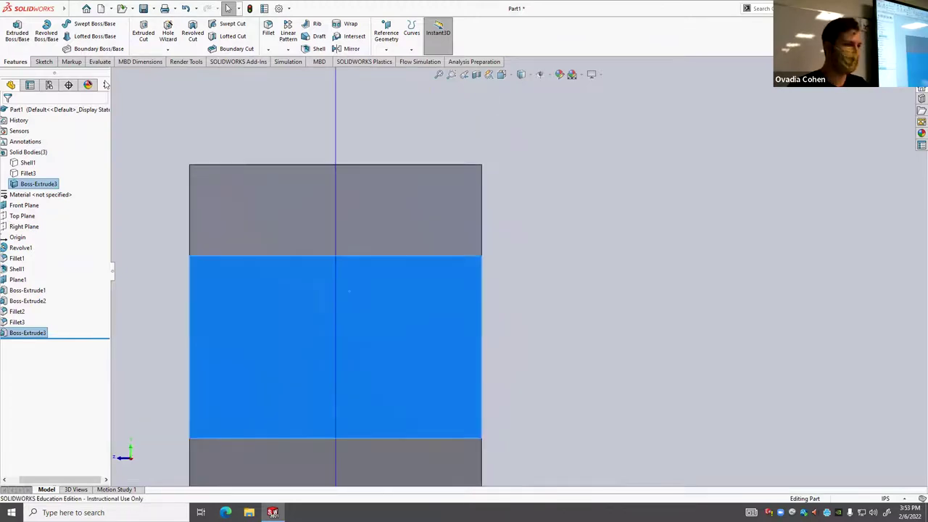
click(44, 61)
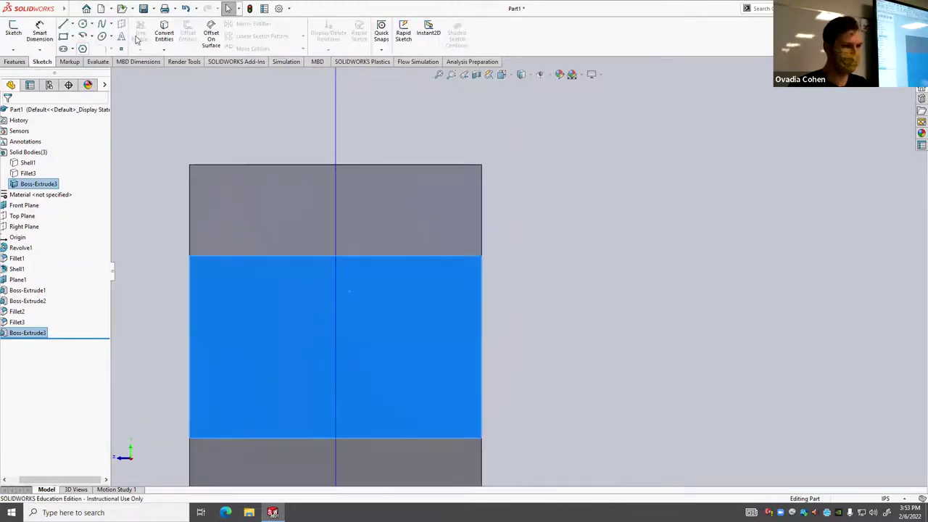
Draw a closed six-line hexagon from the top centre, down both side edges to the bottom centre.
click(64, 24)
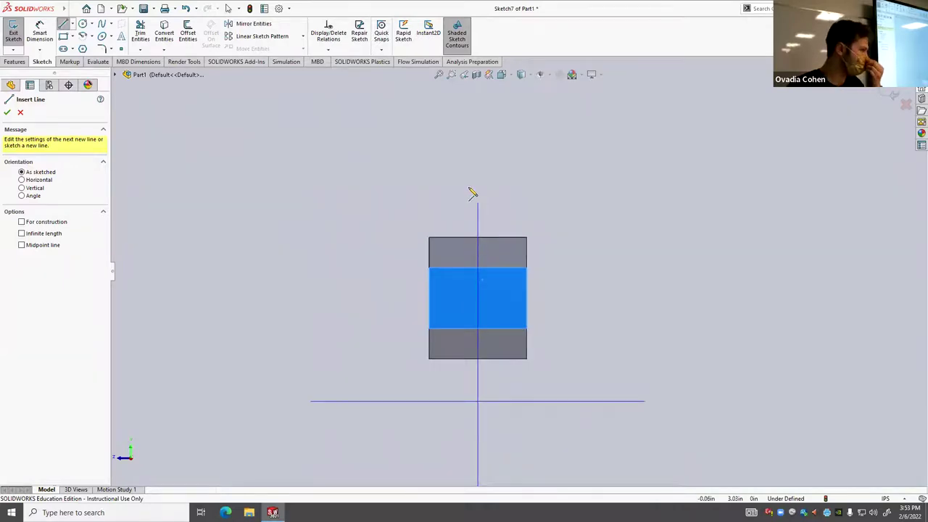
scroll(503, 217, down, 3)
scroll(491, 326, up, 4)
scroll(466, 229, down, 3)
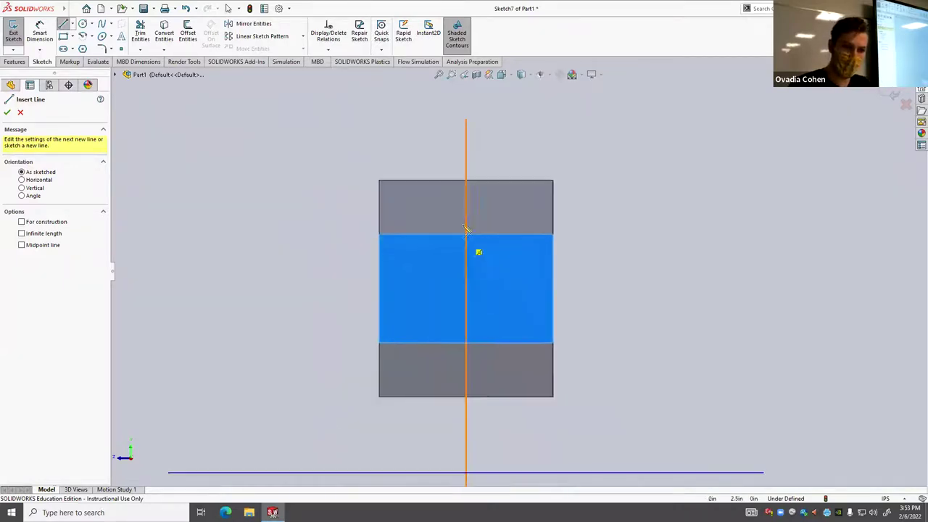
click(466, 181)
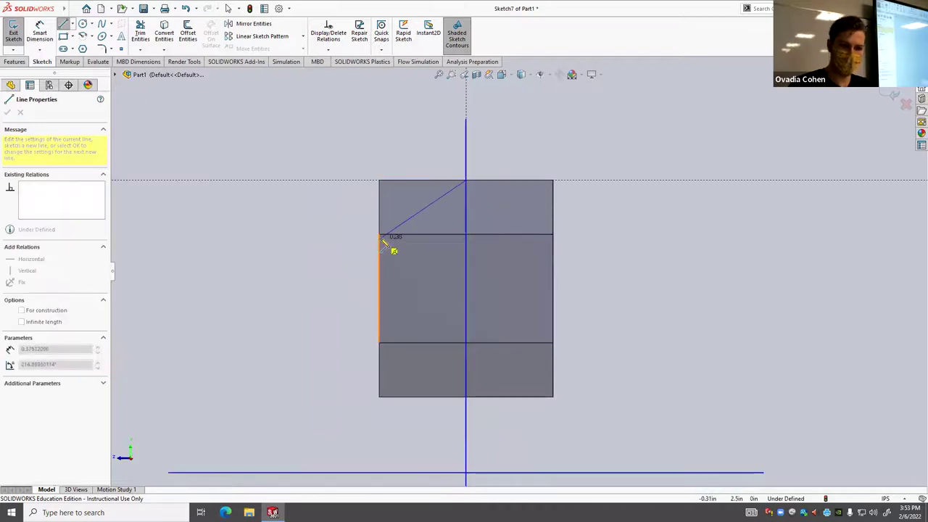
click(379, 235)
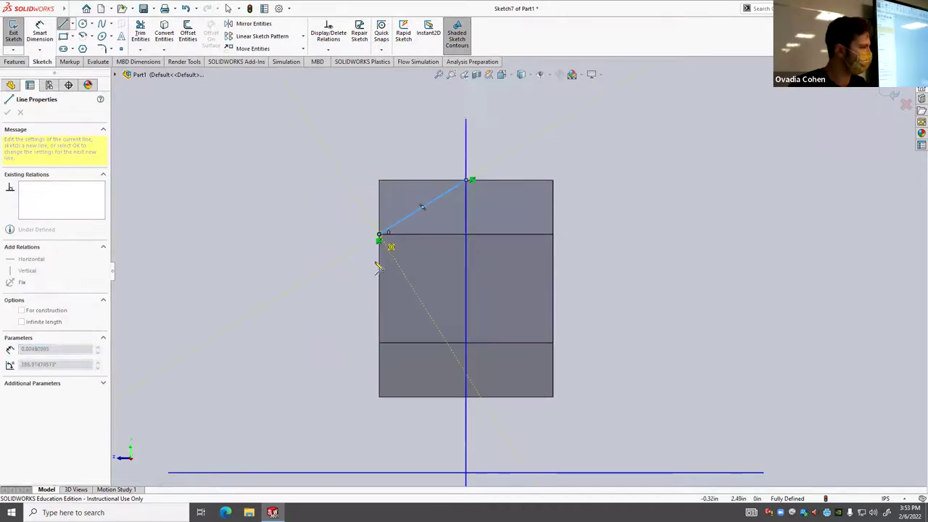
click(376, 342)
click(468, 397)
click(553, 348)
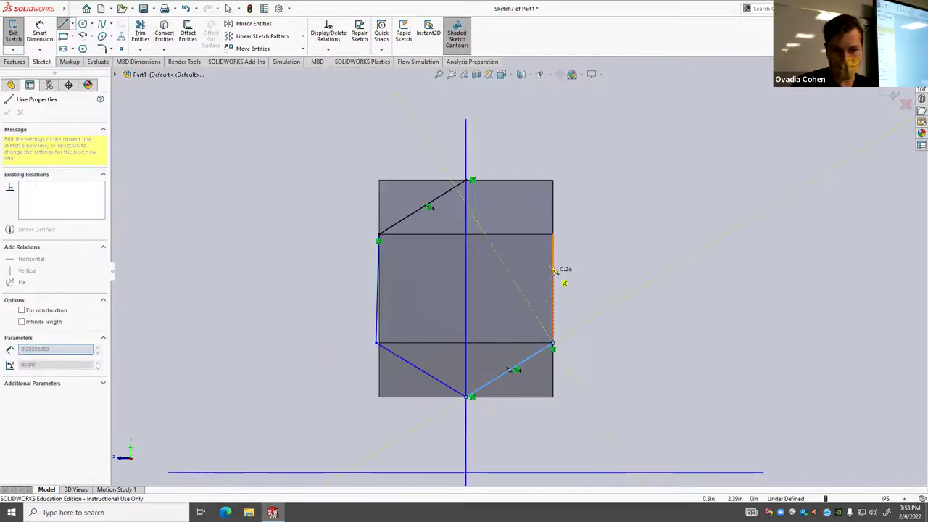
click(552, 234)
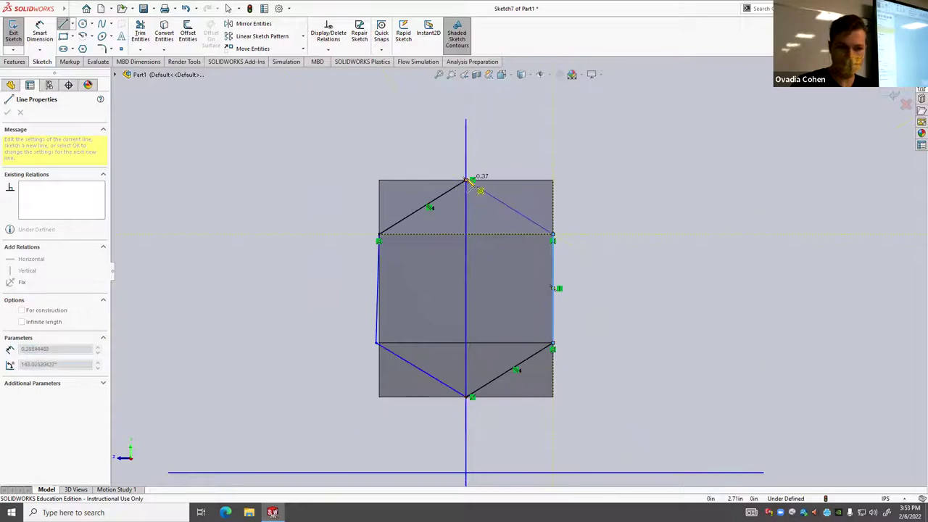
click(468, 181)
Draw a corner rectangle enclosing the hexagon.
click(70, 37)
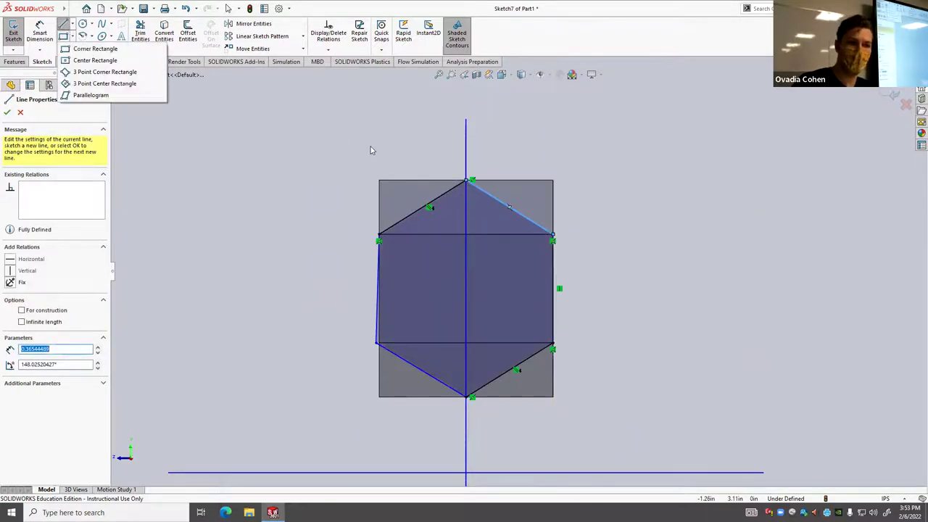
click(80, 23)
click(325, 126)
click(637, 424)
Make a 0.96 in blind Extruded Cut from Sketch7, checking the preview from the side.
click(19, 61)
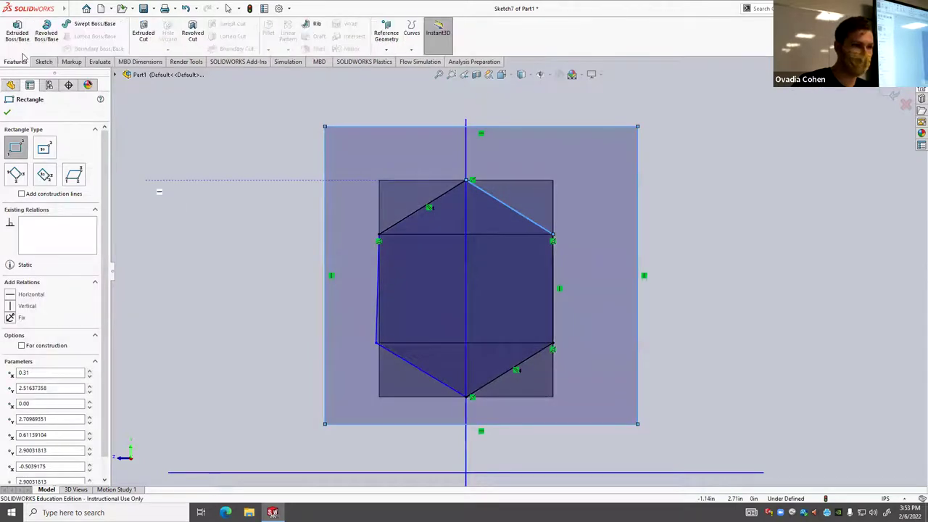
click(144, 33)
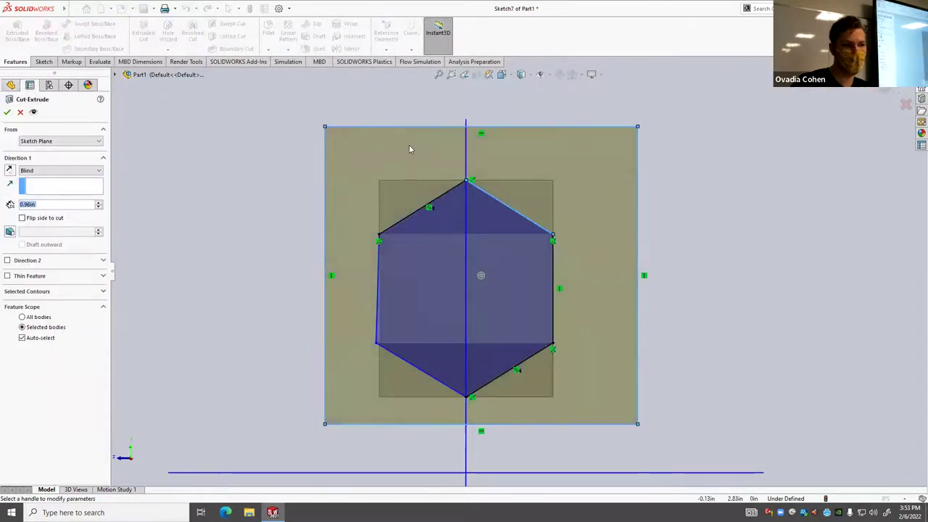
click(503, 155)
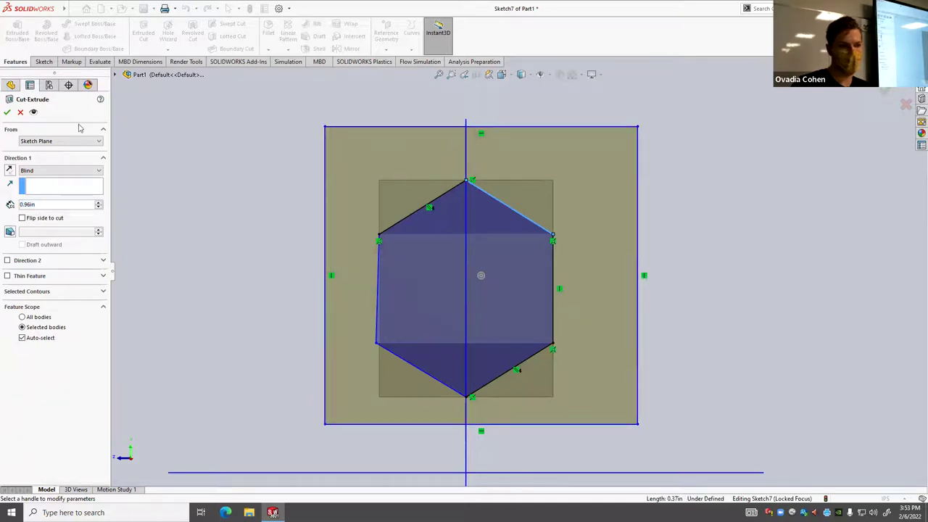
scroll(565, 286, up, 5)
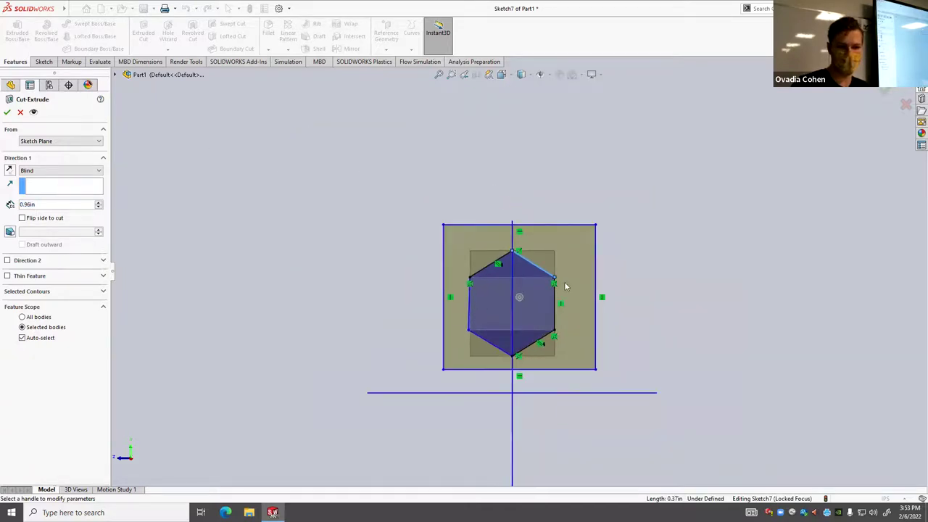
scroll(565, 286, down, 5)
middle_drag(274, 259, 21, 129)
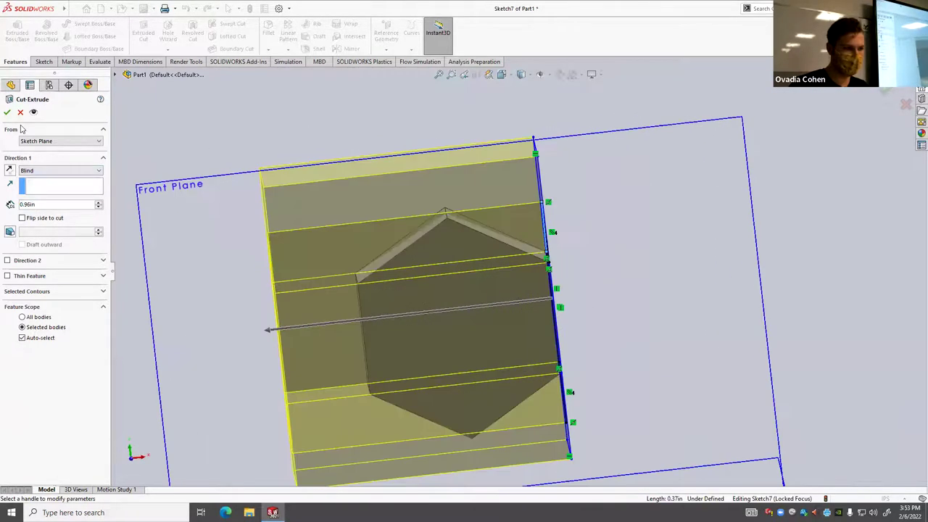
click(8, 111)
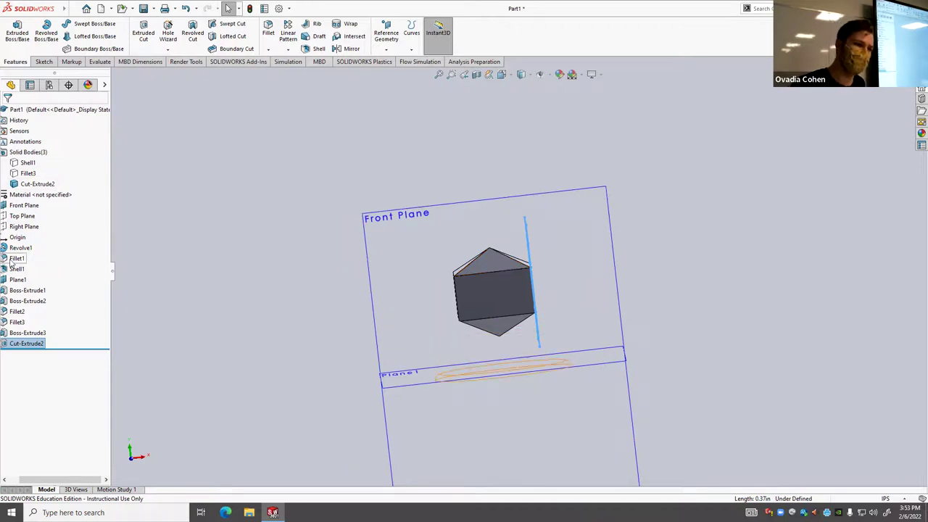
Reopen Cut-Extrude2 with Edit Feature and close it unchanged.
right_click(27, 345)
click(64, 291)
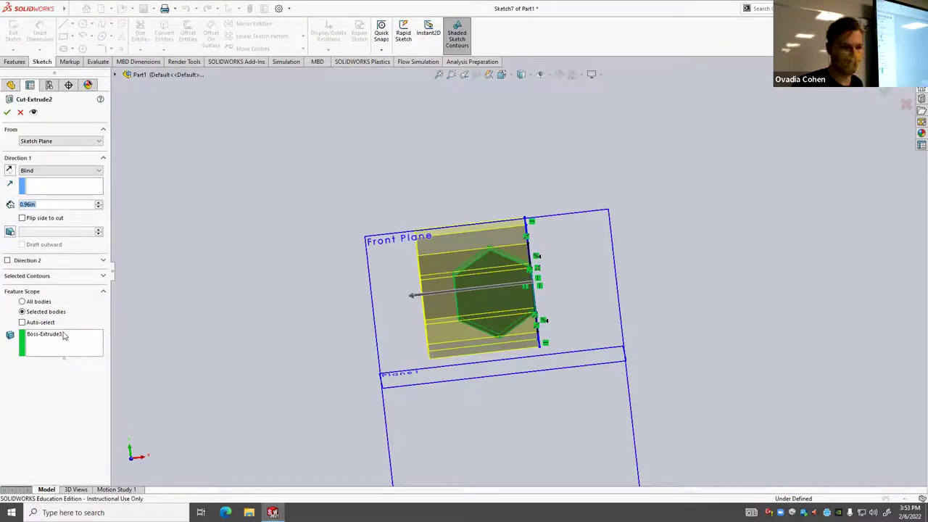
click(7, 112)
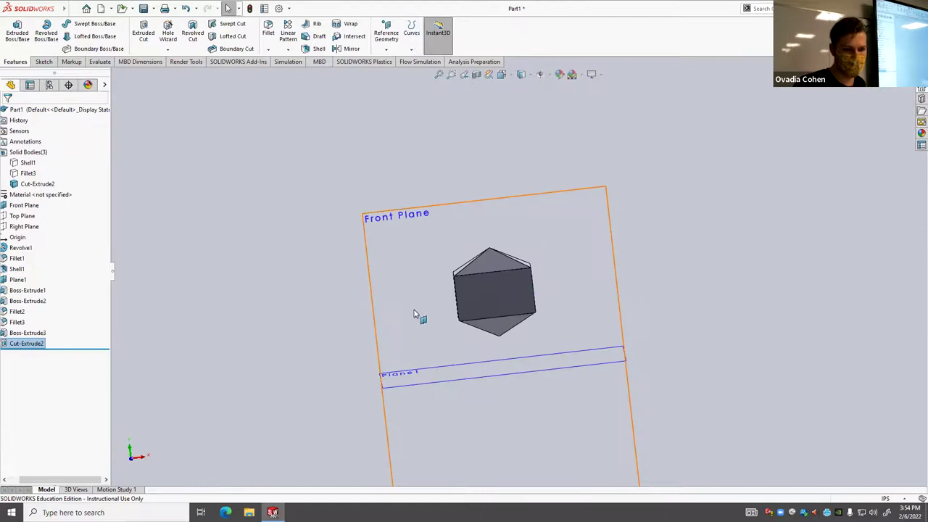
Show the hidden Shell1 and Fillet3 bottle bodies again.
scroll(553, 327, down, 4)
scroll(516, 231, up, 5)
mouse_move(517, 232)
middle_down()
mouse_move(413, 190)
mouse_move(425, 172)
mouse_move(454, 243)
mouse_move(531, 226)
middle_up()
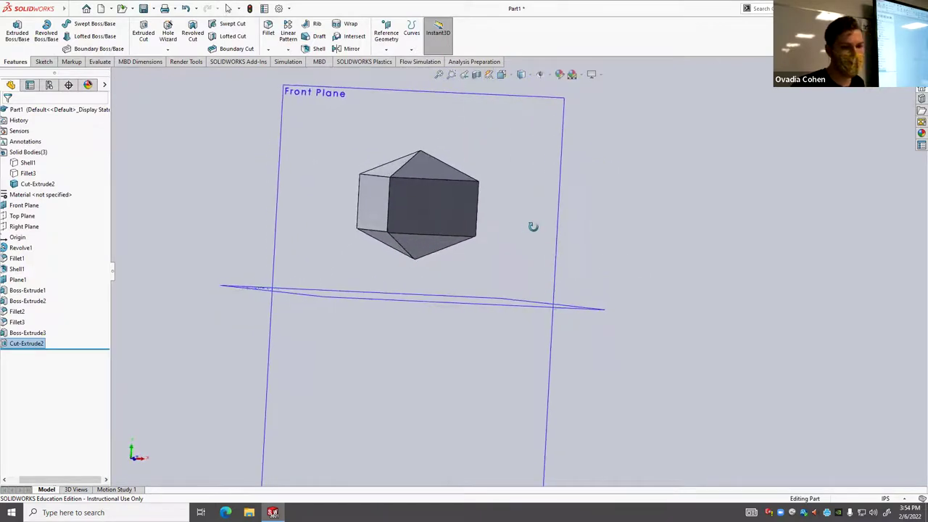
right_click(28, 162)
key(Escape)
right_click(27, 174)
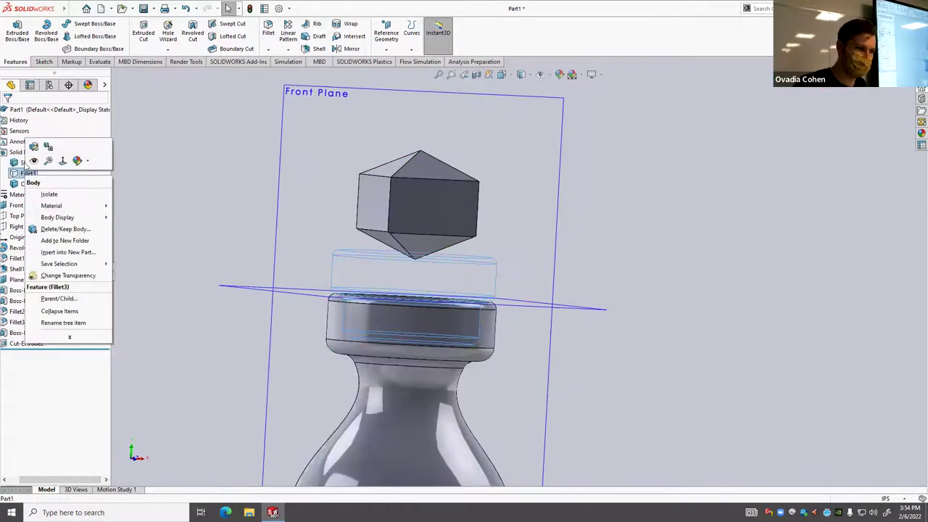
click(34, 162)
Orbit and zoom to inspect the hexagonal knob sitting above the ringed cap.
scroll(435, 255, up, 5)
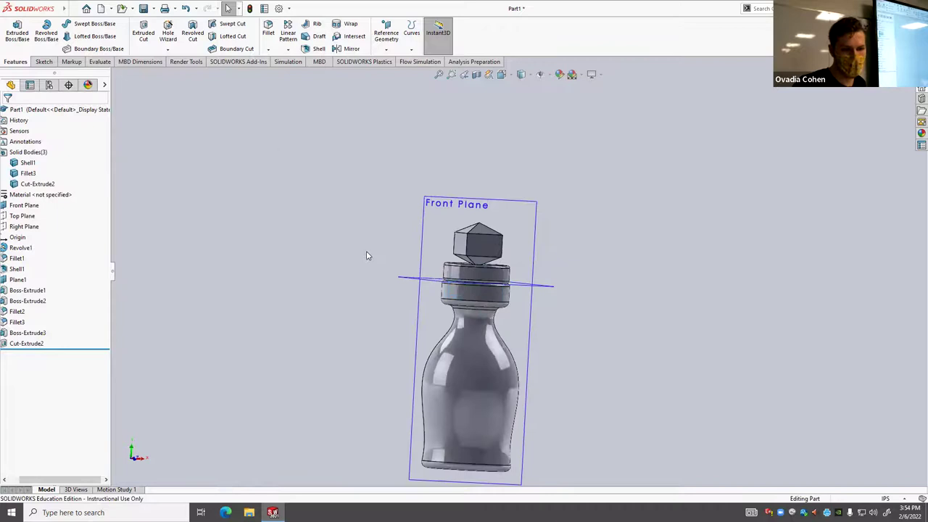
scroll(558, 269, up, 3)
scroll(522, 290, down, 3)
middle_drag(521, 290, 199, 185)
scroll(441, 277, down, 5)
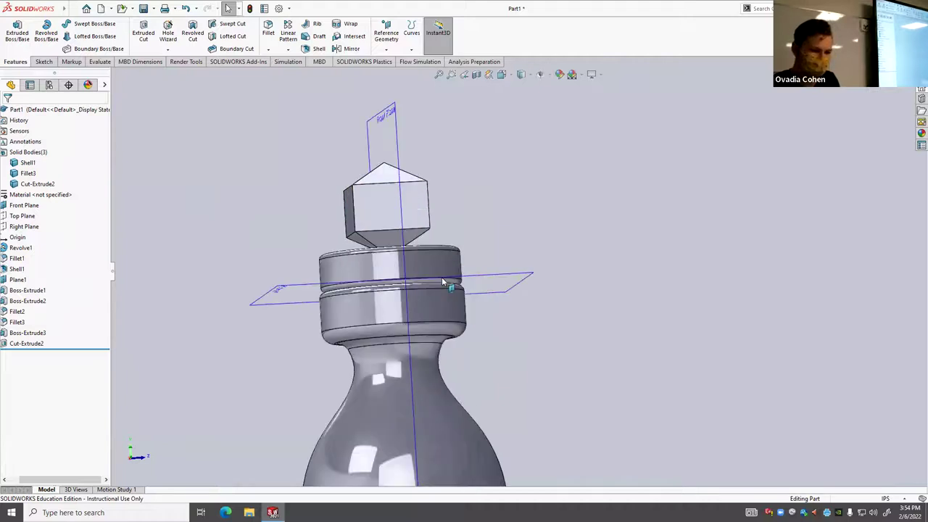
middle_drag(398, 215, 401, 244)
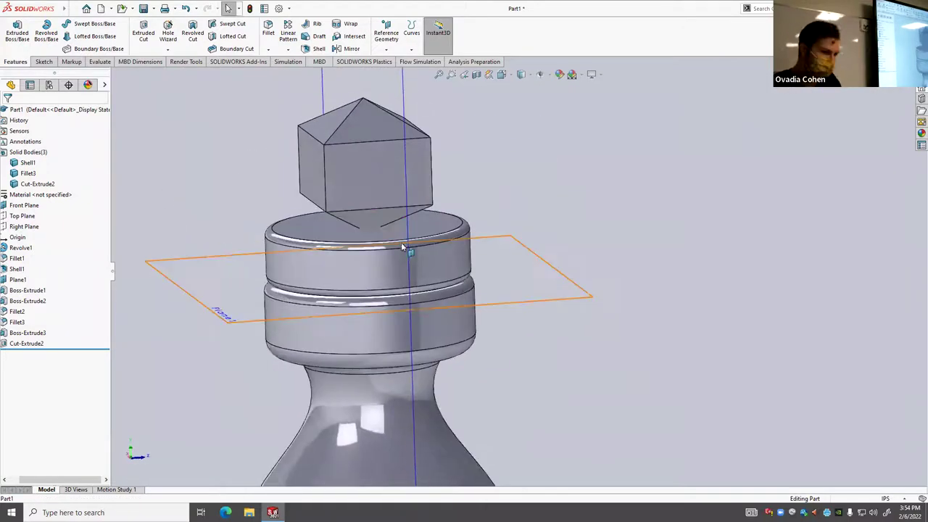
scroll(400, 244, down, 3)
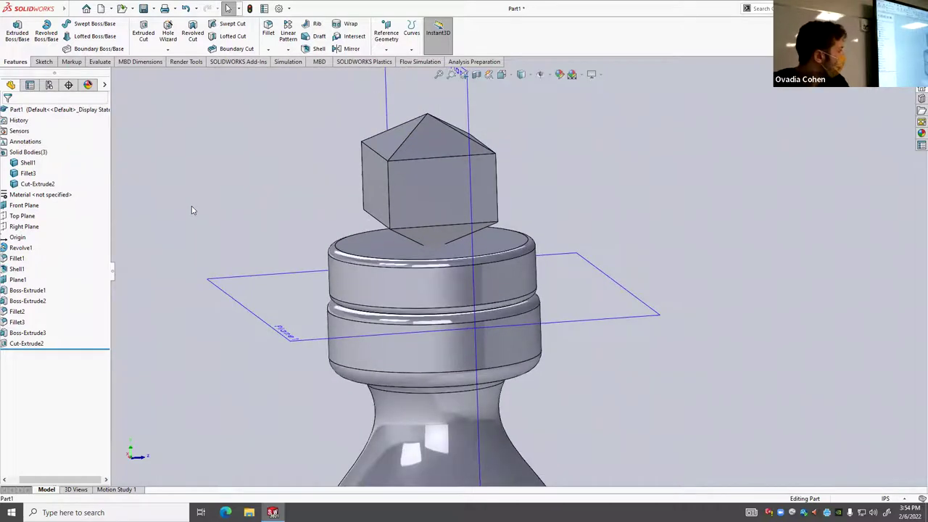
scroll(312, 217, down, 5)
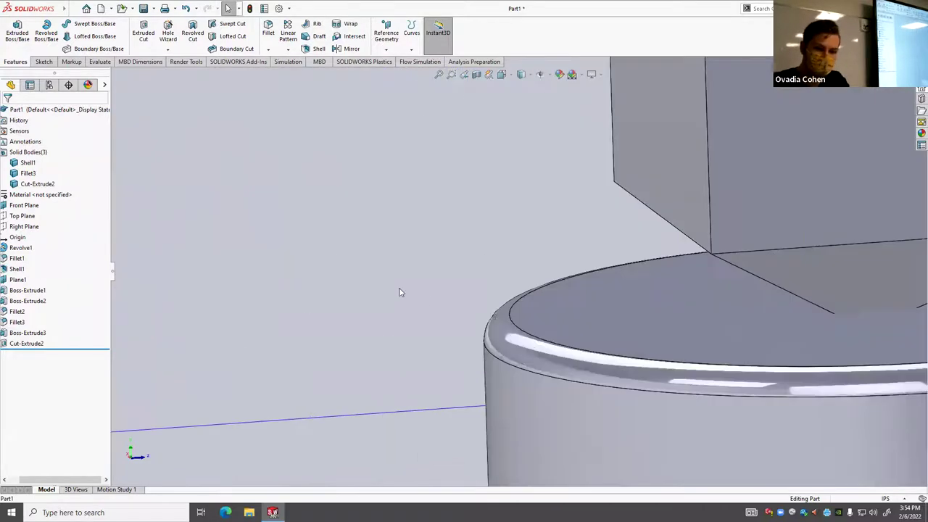
scroll(315, 296, up, 6)
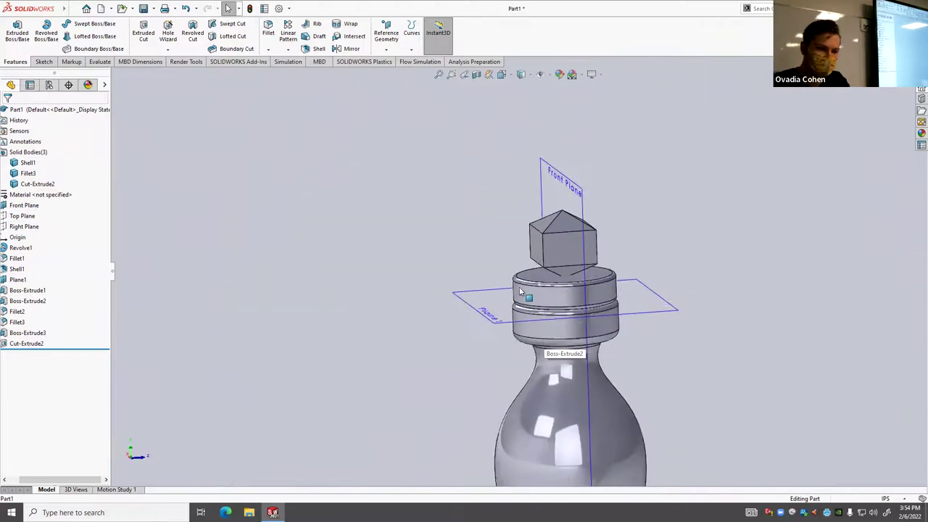
scroll(429, 241, down, 5)
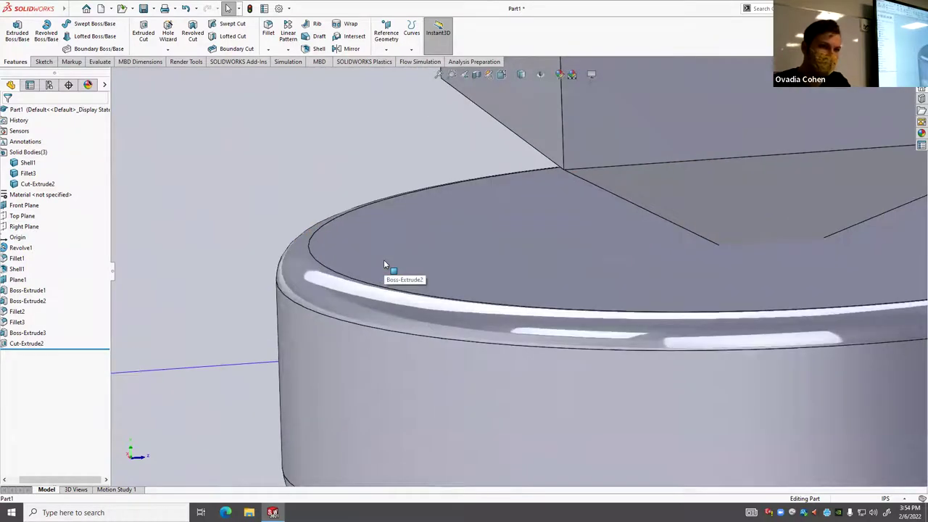
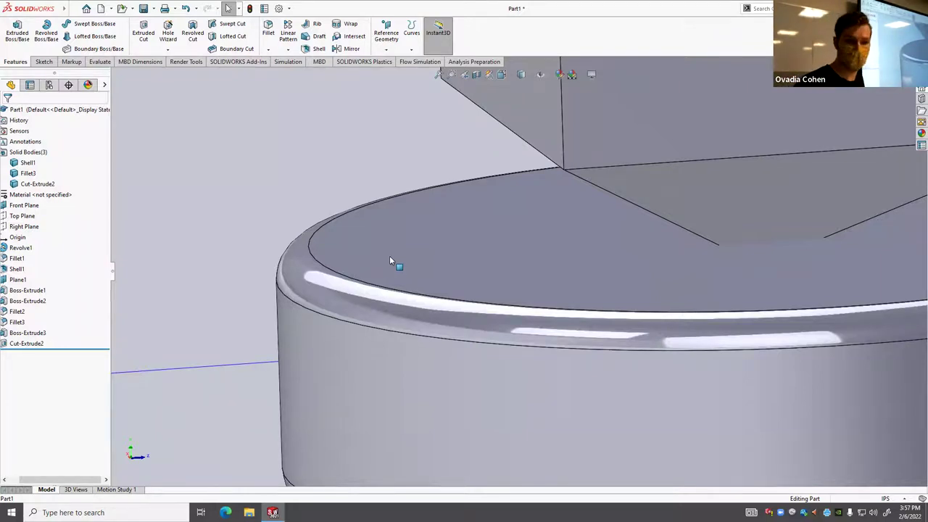
Zoom in on the cap and select its circular top rim edge.
scroll(364, 134, up, 5)
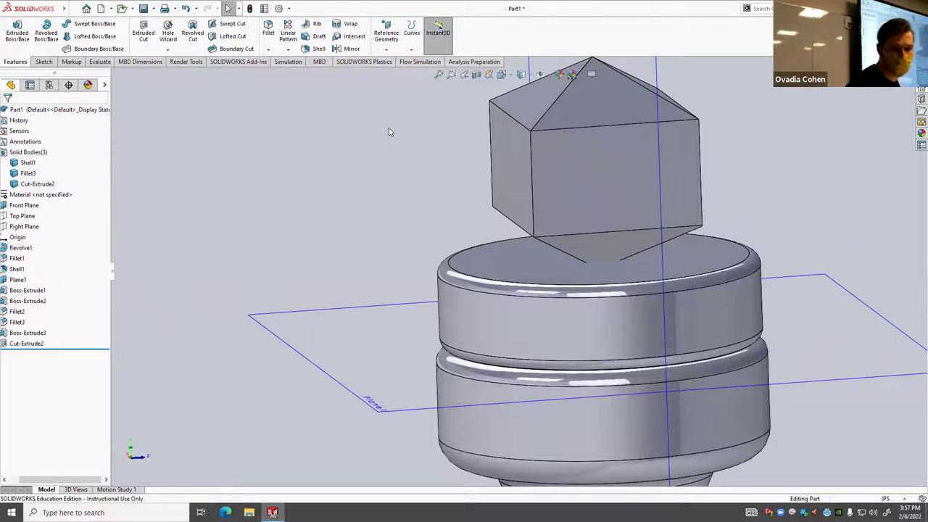
key(z)
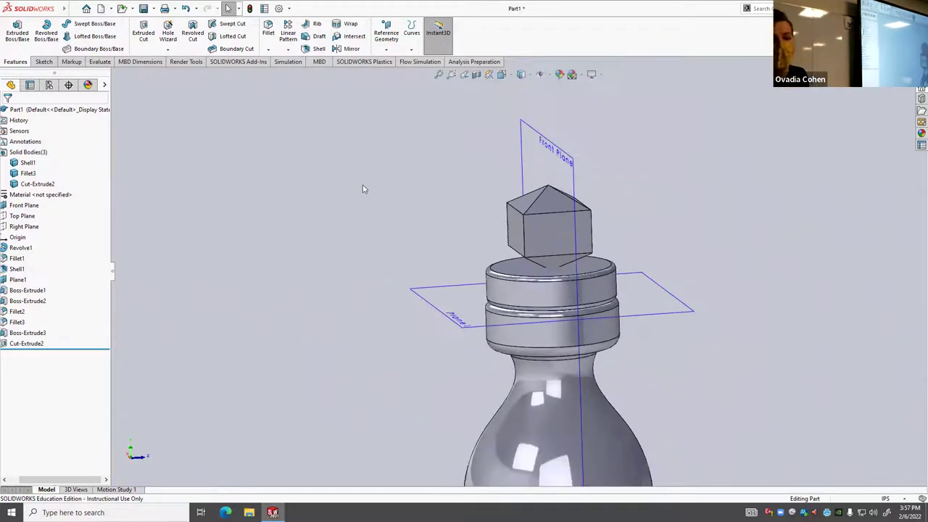
scroll(645, 310, down, 5)
scroll(638, 371, up, 6)
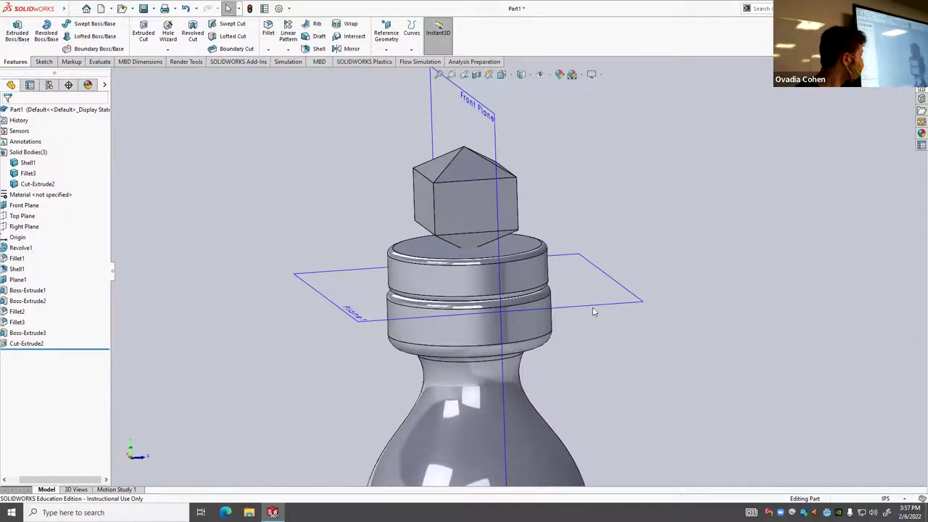
middle_drag(598, 291, 300, 248)
scroll(458, 293, down, 6)
scroll(300, 248, up, 5)
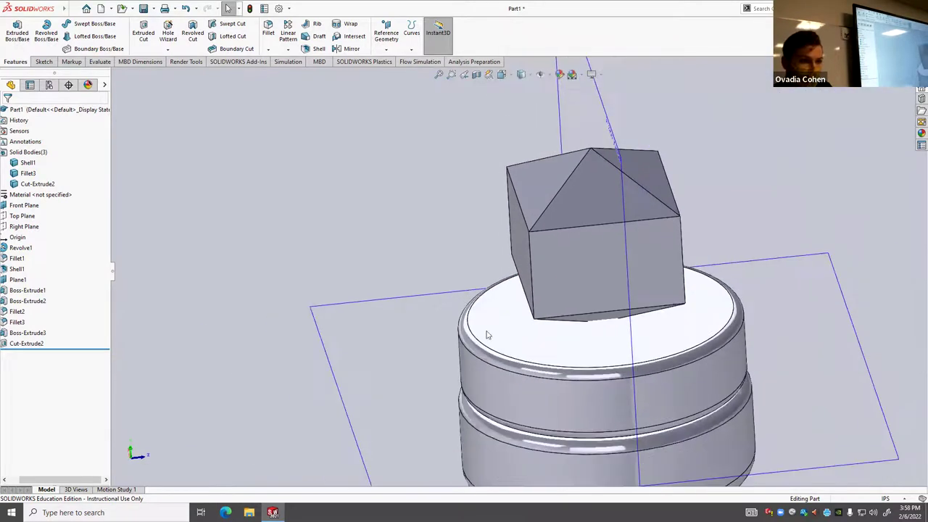
scroll(491, 338, down, 6)
click(476, 351)
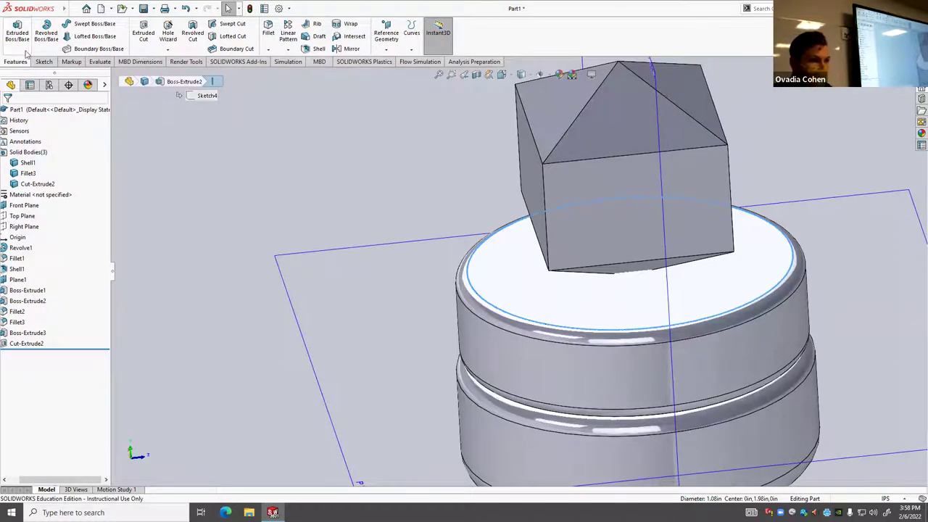
Start a swept boss with a Circular Profile, using the cap's top edge as path.
click(108, 26)
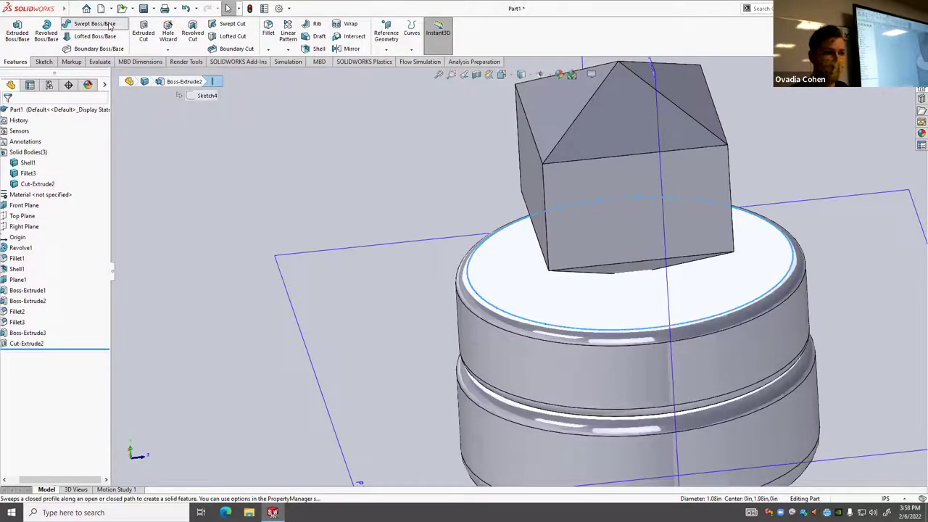
scroll(486, 301, down, 3)
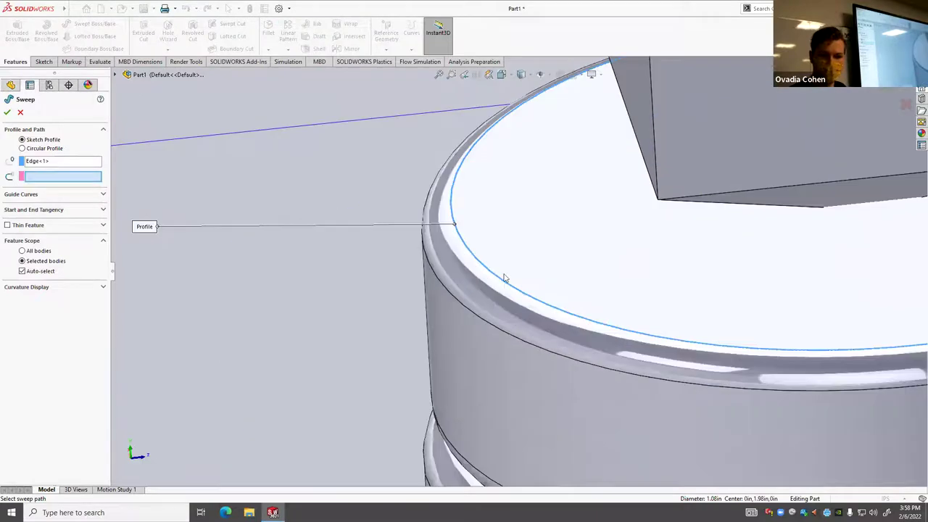
right_click(67, 161)
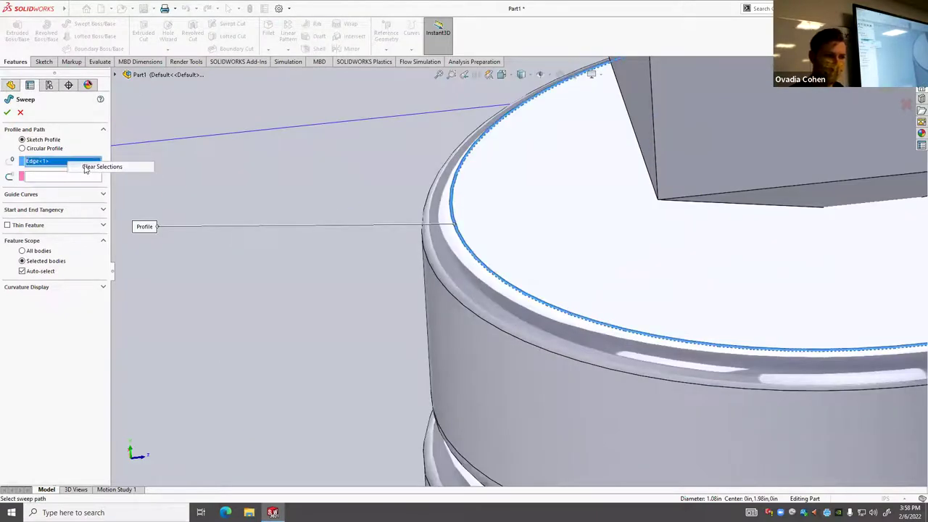
click(91, 166)
click(51, 148)
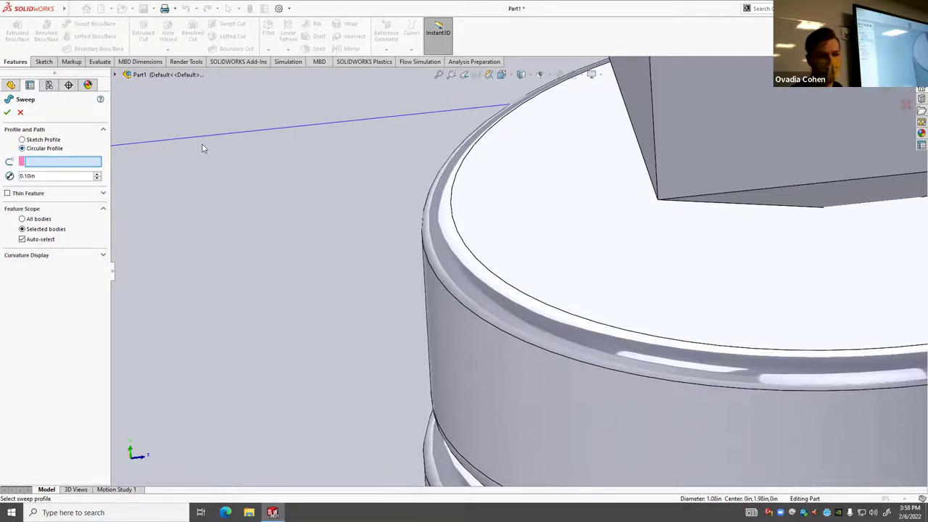
middle_drag(203, 145, 507, 290)
click(452, 282)
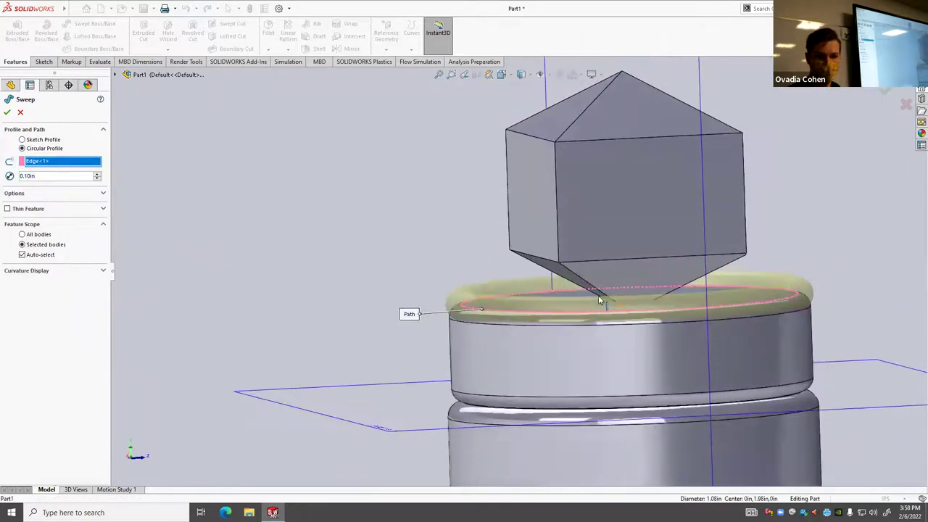
scroll(362, 305, down, 5)
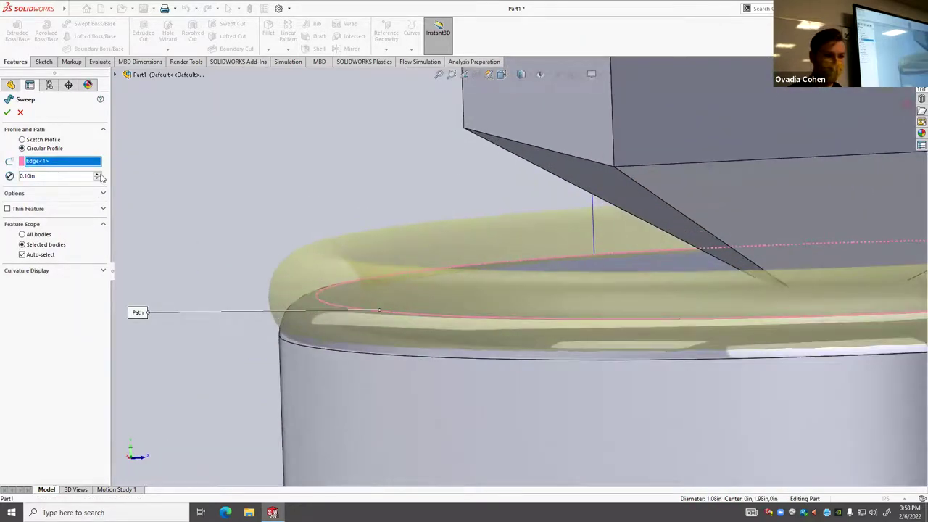
Set the ring's profile diameter to 0.05 in and confirm the sweep.
click(98, 179)
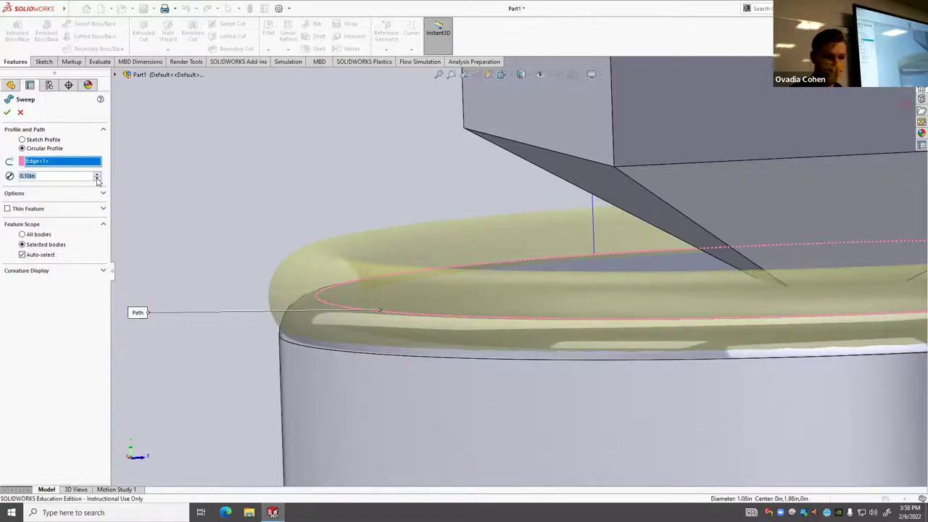
click(37, 176)
text(0.05)
key(Return)
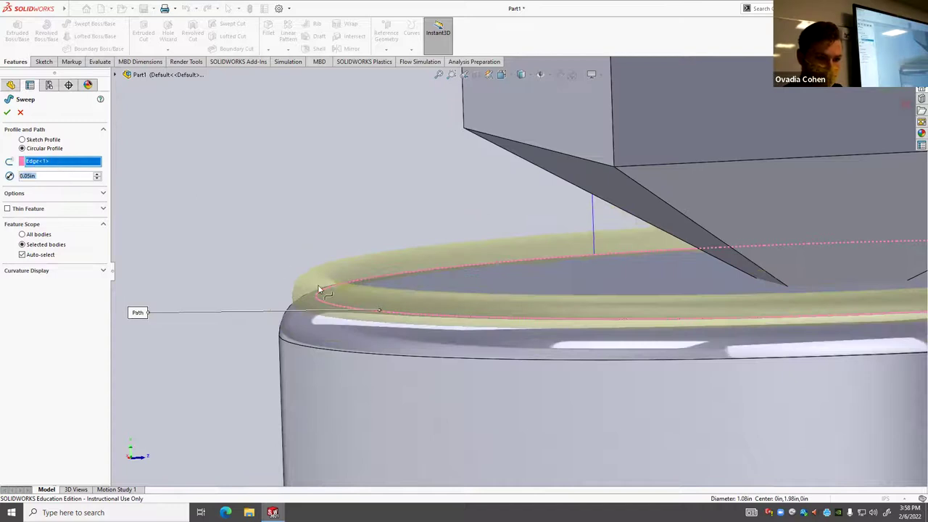
scroll(557, 326, up, 3)
scroll(597, 286, down, 4)
middle_drag(495, 284, 505, 315)
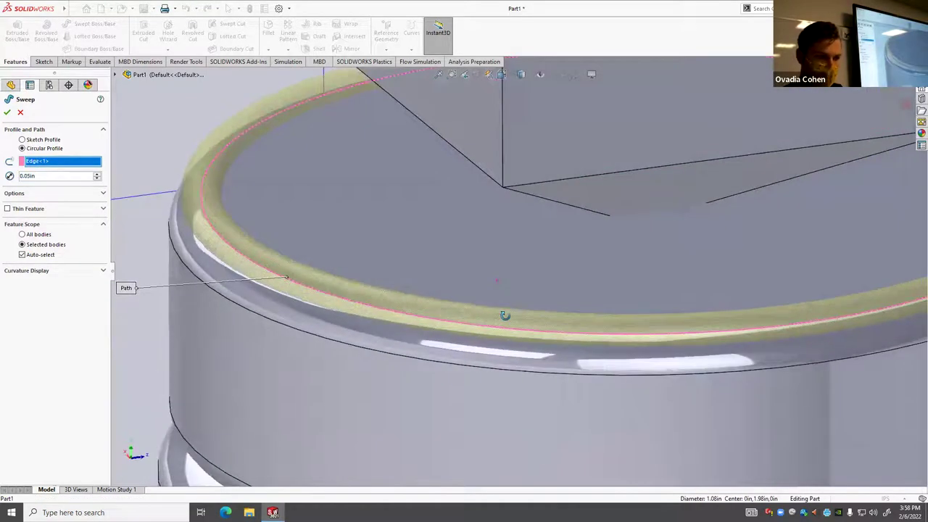
key(ctrl+shift+z)
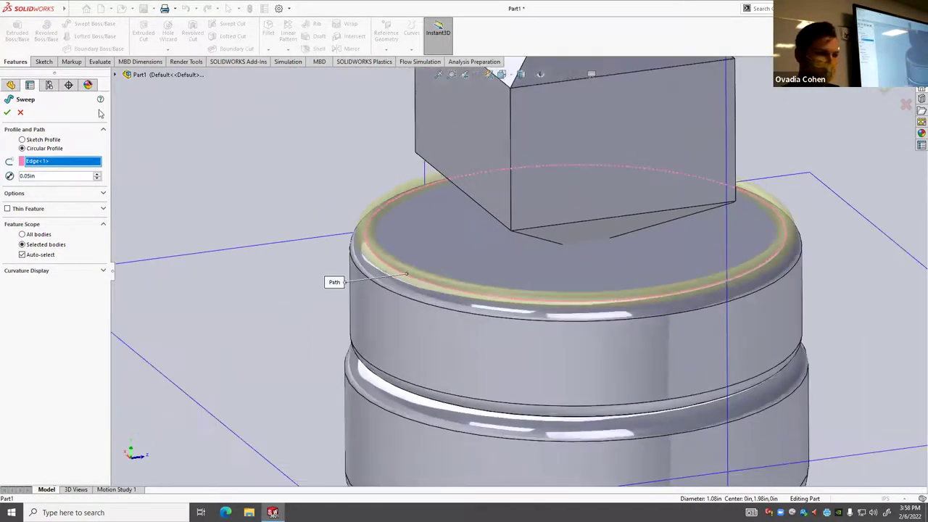
click(8, 112)
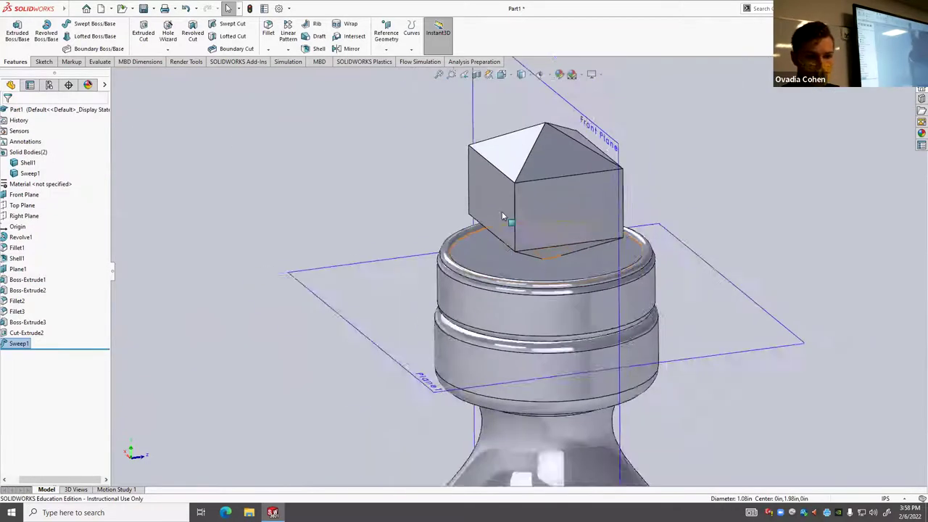
scroll(525, 156, down, 3)
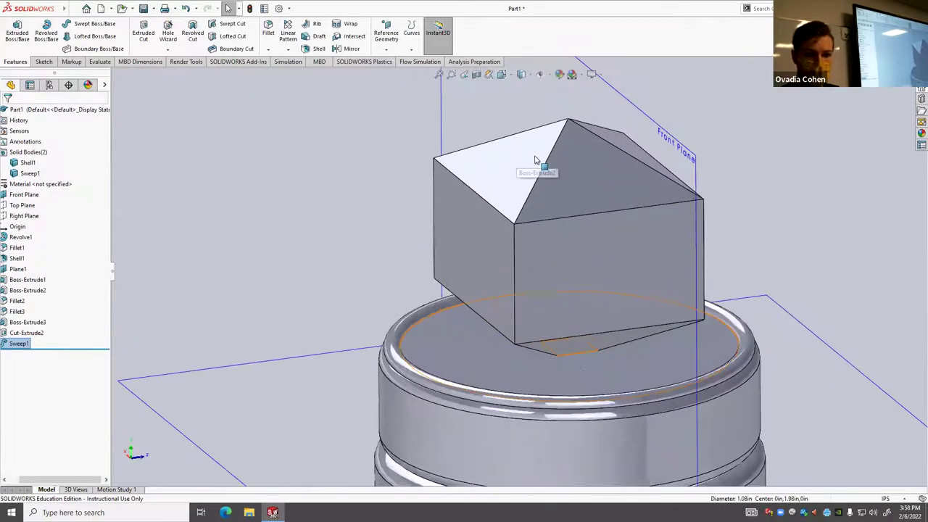
click(551, 219)
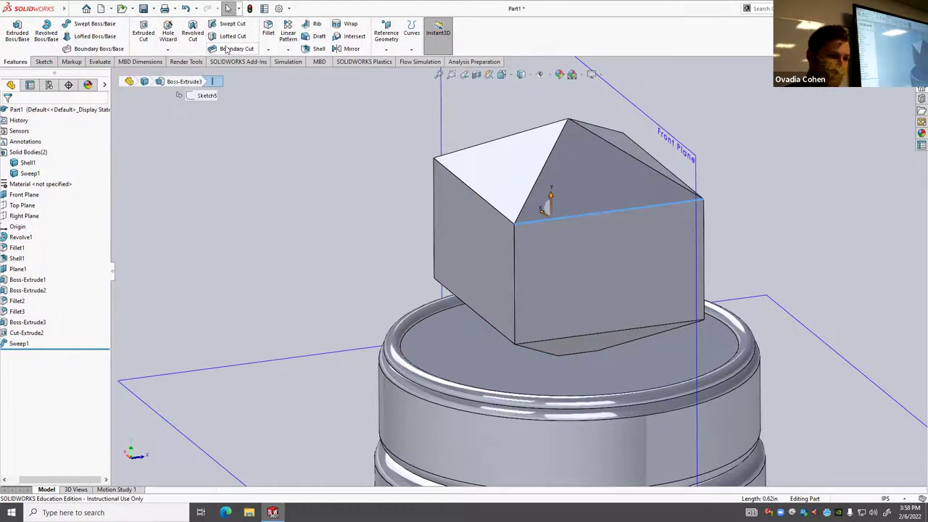
click(90, 23)
click(23, 149)
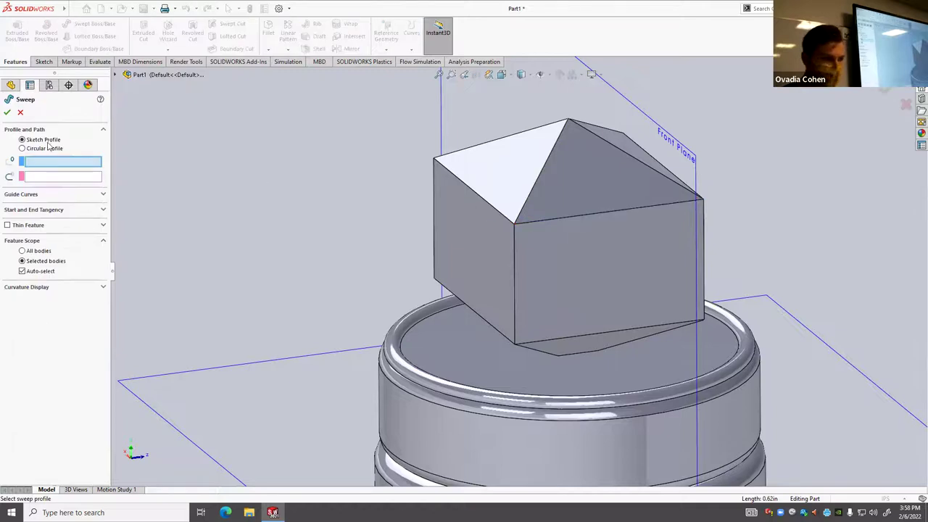
click(548, 223)
scroll(543, 219, down, 5)
middle_drag(584, 182, 502, 206)
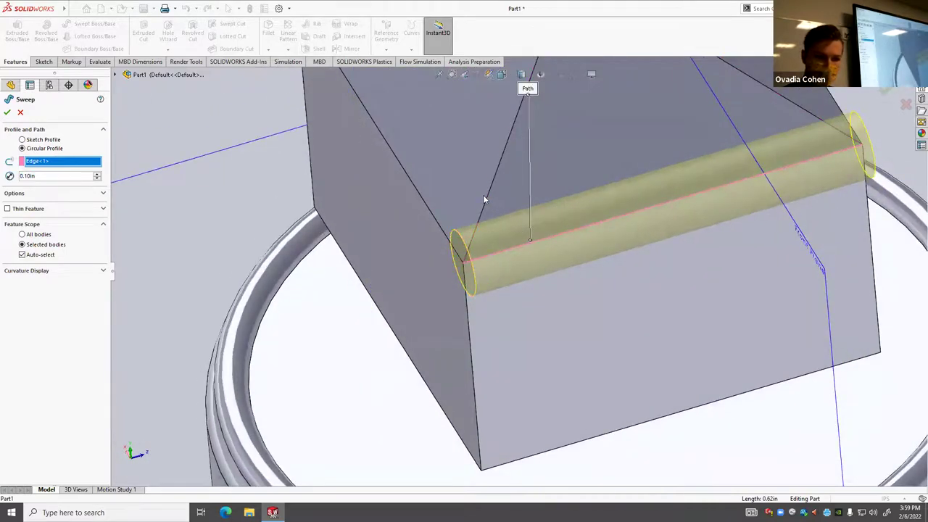
key(Tab)
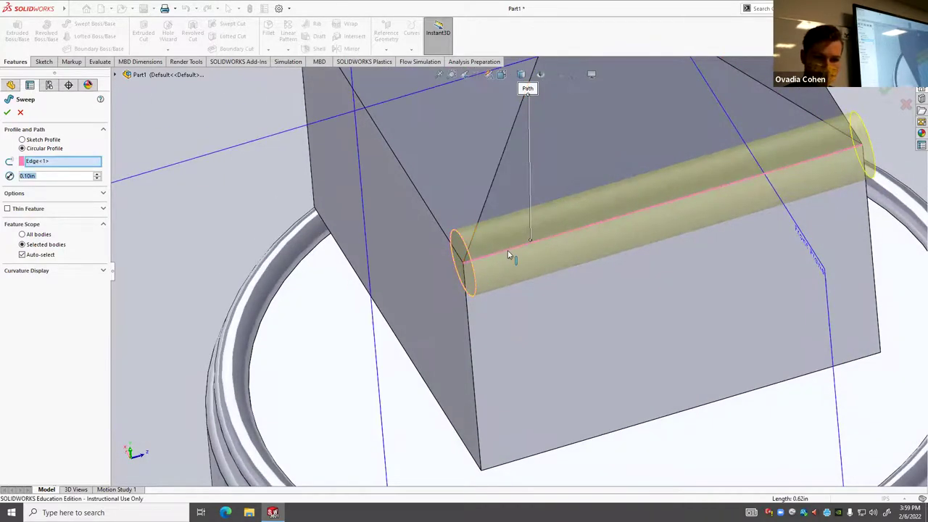
click(502, 248)
click(479, 217)
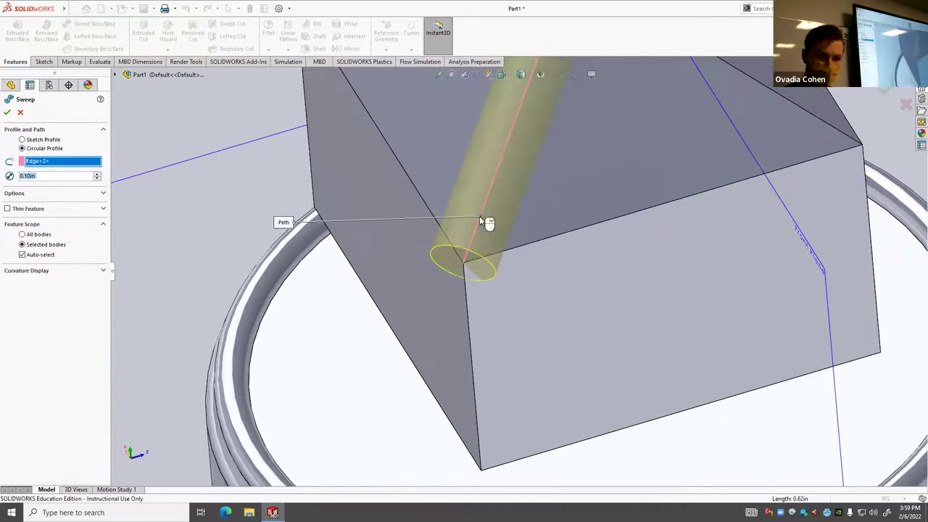
click(479, 217)
scroll(471, 217, up, 5)
scroll(458, 224, up, 5)
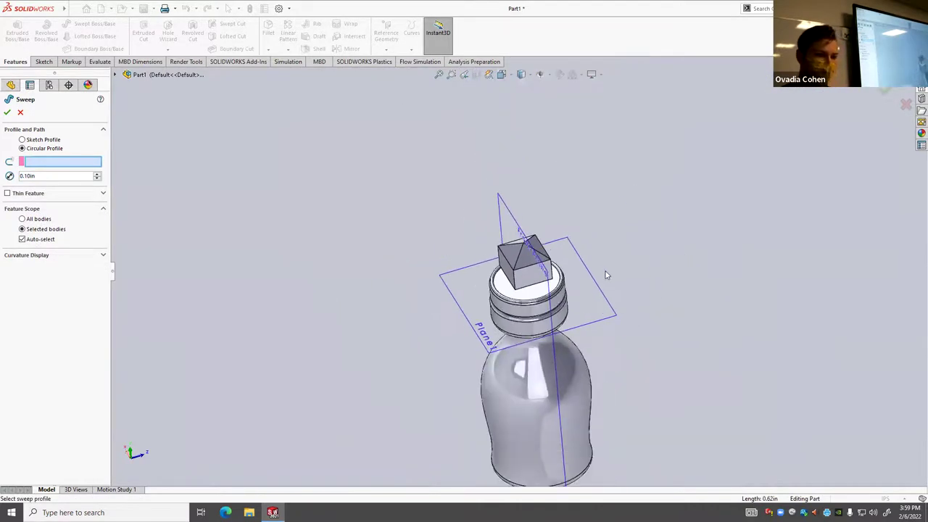
scroll(605, 273, down, 5)
scroll(217, 149, down, 2)
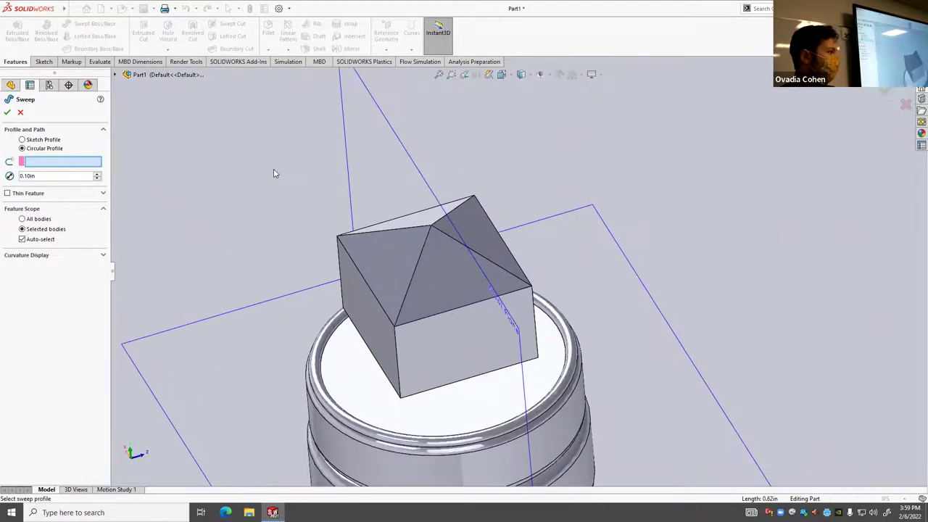
Cancel the gem-block sweep, angle the view on the whole bottle, and open Appearances, Scenes and Decals.
click(20, 112)
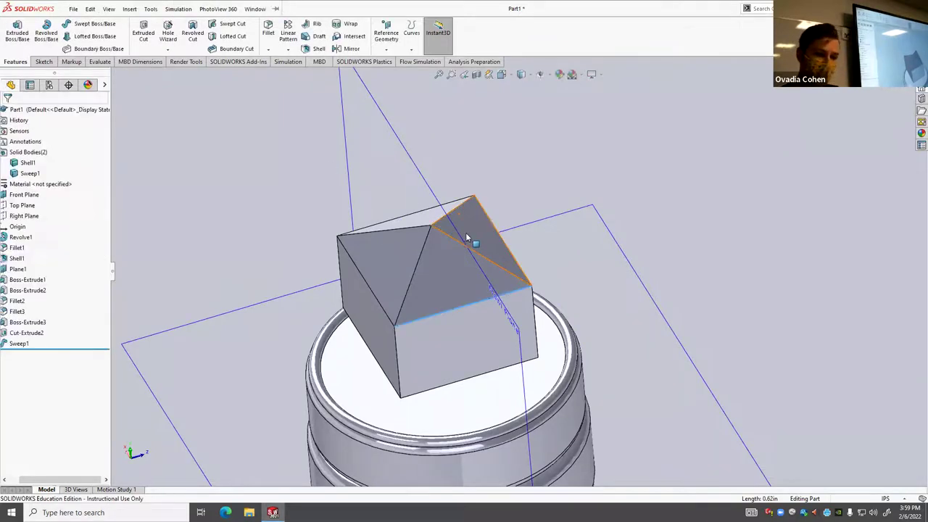
scroll(466, 231, up, 3)
middle_drag(465, 232, 533, 194)
scroll(581, 240, up, 3)
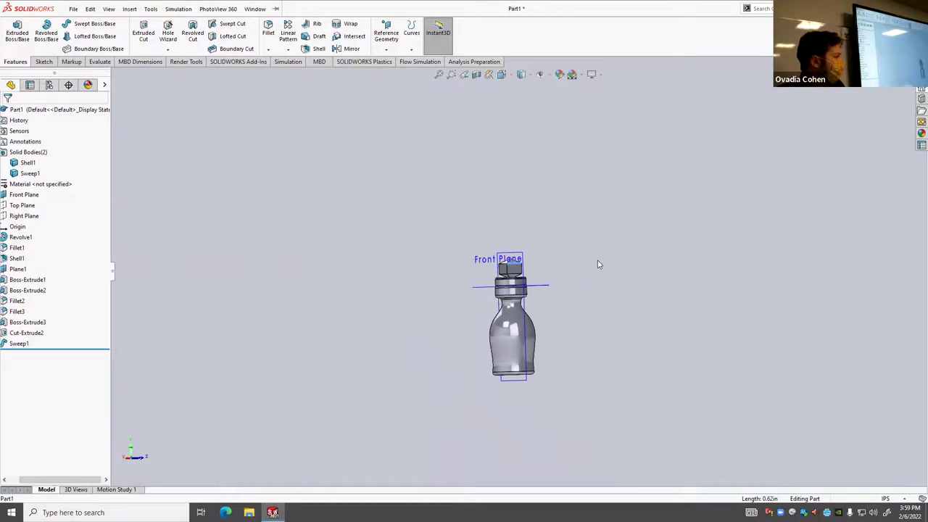
scroll(561, 289, up, 3)
scroll(548, 249, down, 3)
middle_drag(548, 249, 532, 271)
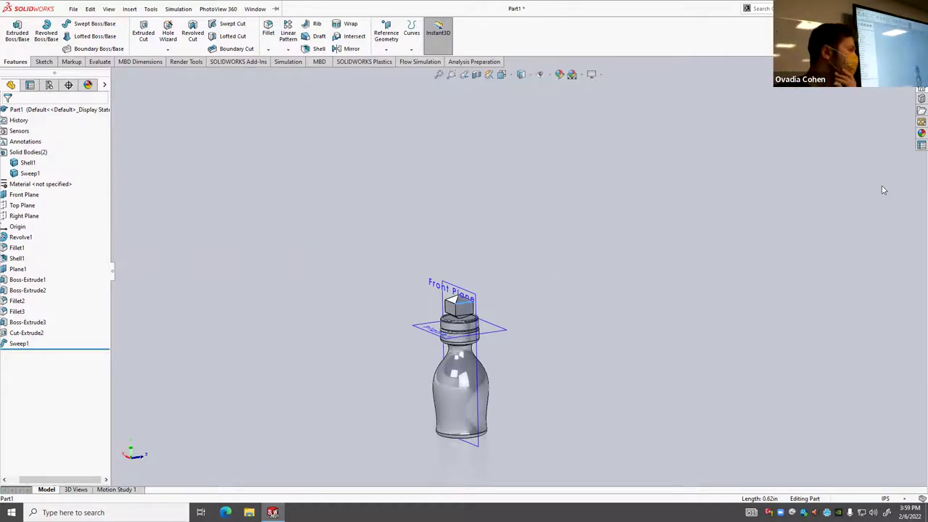
click(921, 133)
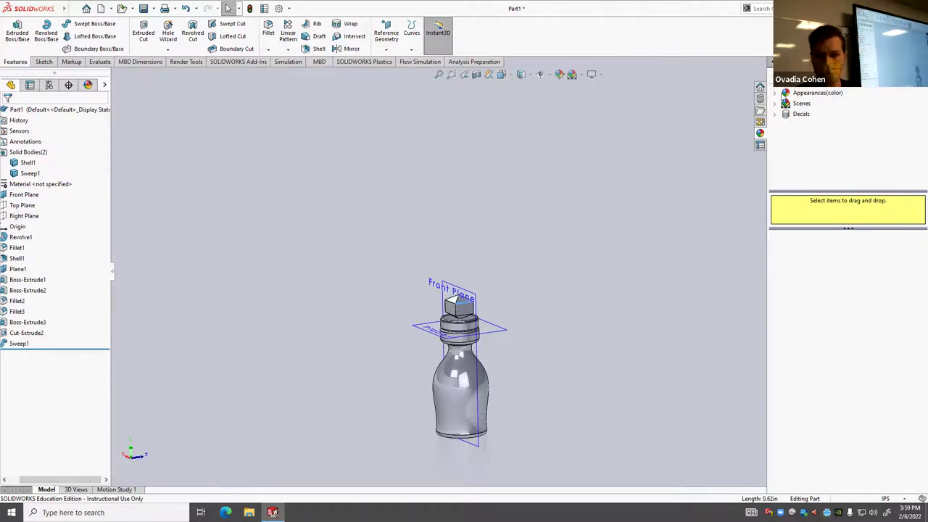
Expand the Appearances (color) category list in the library.
click(774, 95)
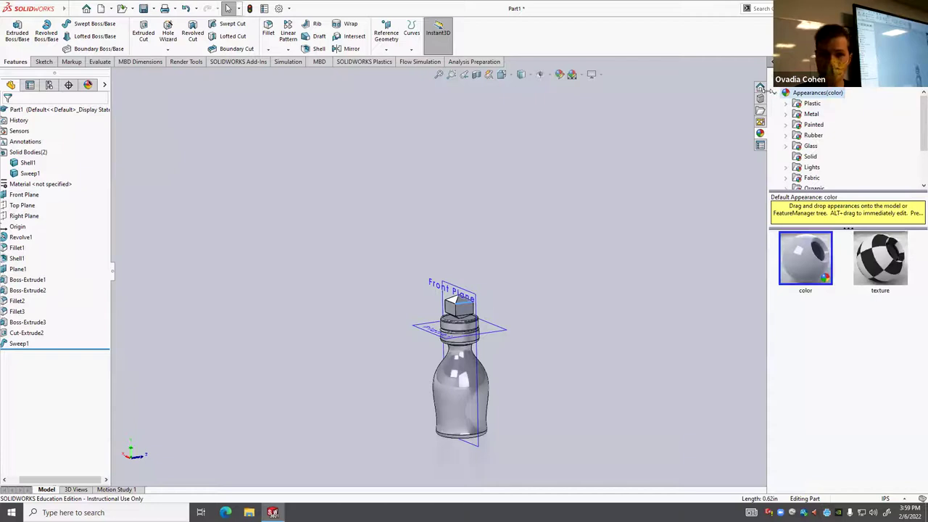
click(776, 94)
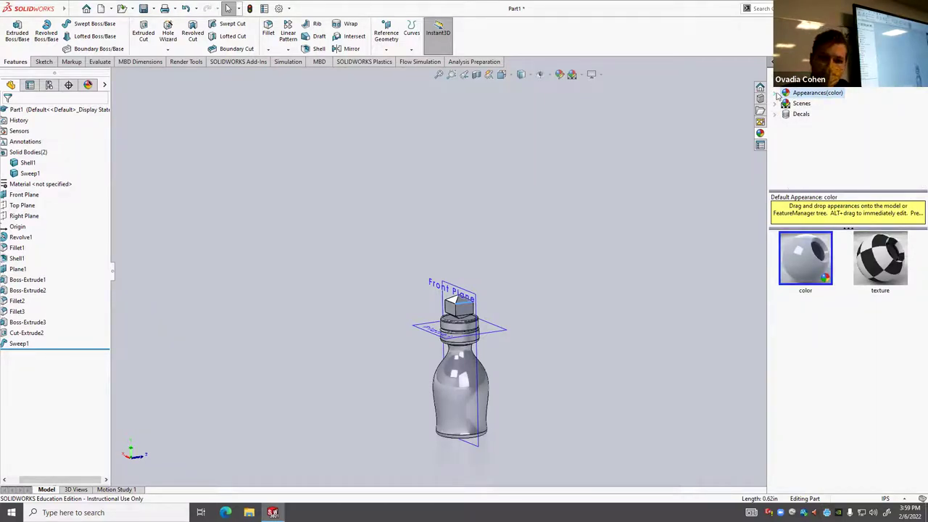
click(776, 94)
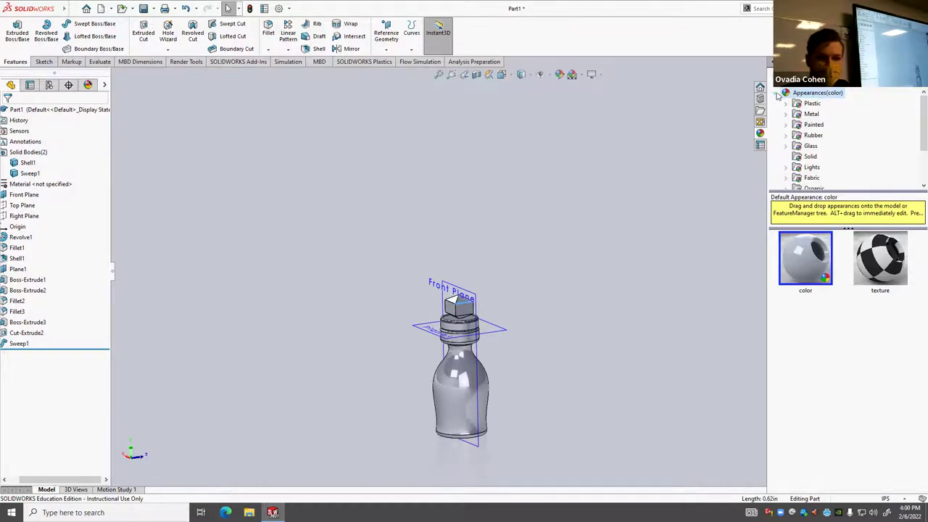
scroll(814, 118, down, 2)
scroll(817, 127, up, 2)
scroll(824, 134, down, 2)
scroll(823, 134, up, 2)
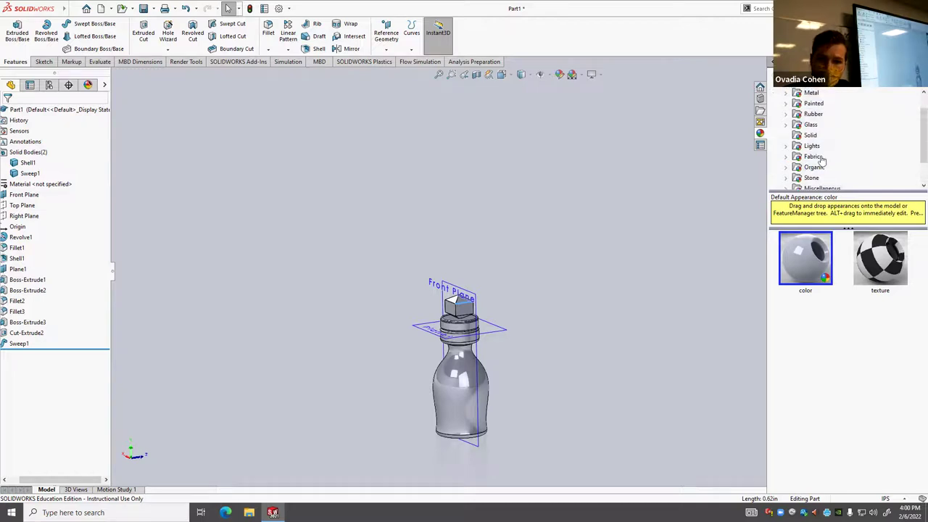
Browse the Plastic > High Gloss swatches and the Metal category, then collapse the tree.
click(786, 103)
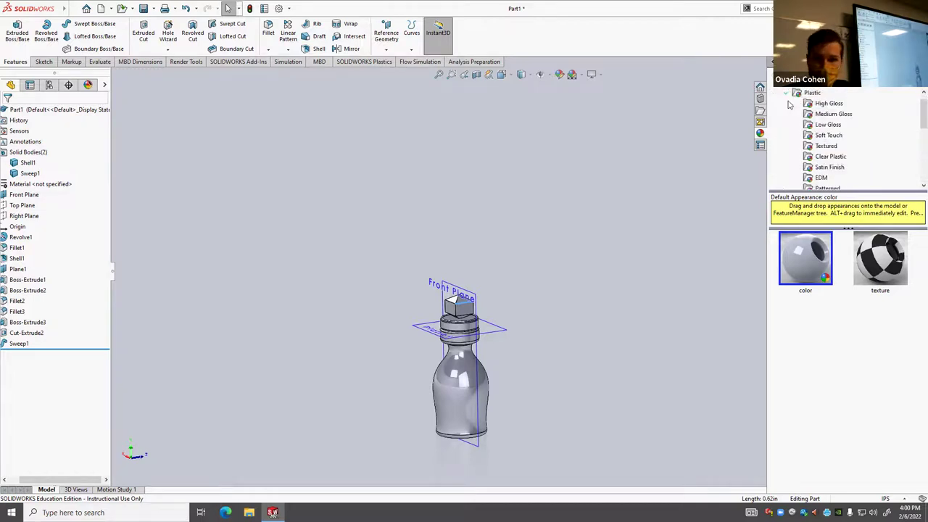
click(787, 94)
click(787, 94)
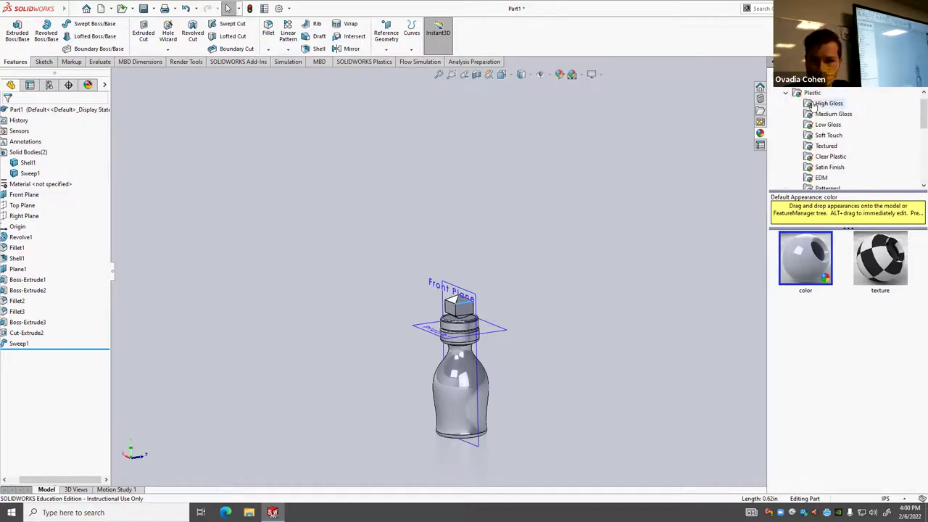
click(827, 103)
click(786, 92)
click(786, 103)
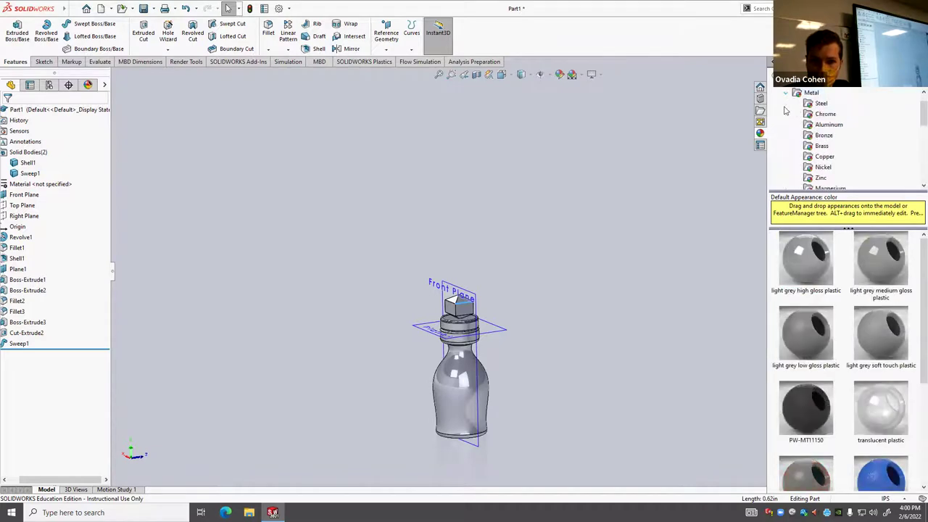
scroll(787, 114, up, 2)
click(790, 117)
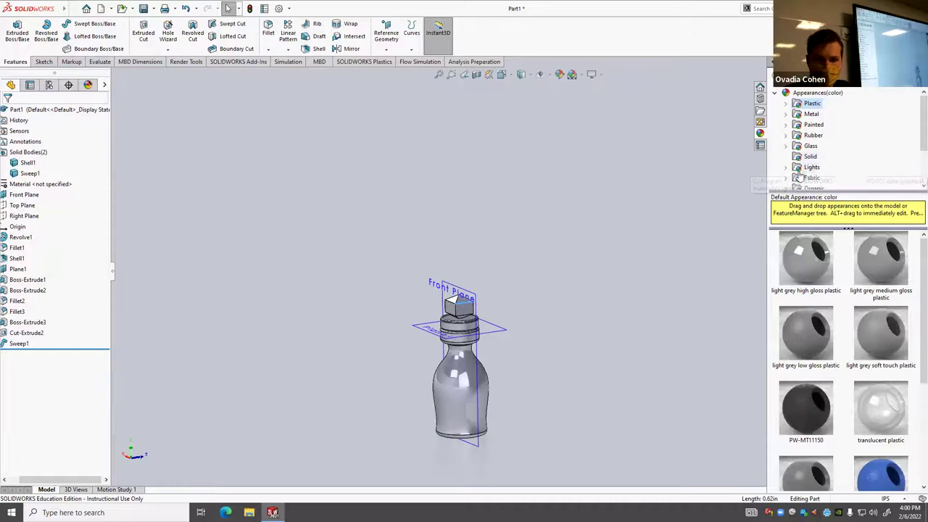
scroll(798, 171, down, 2)
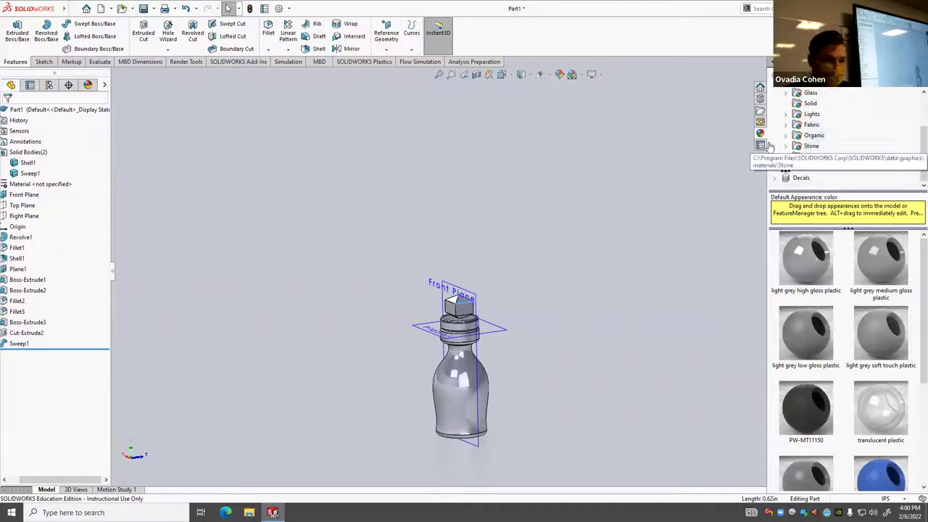
Hide the Shell1 bottle body so only the cap shows, viewed from underneath.
right_click(29, 163)
click(41, 151)
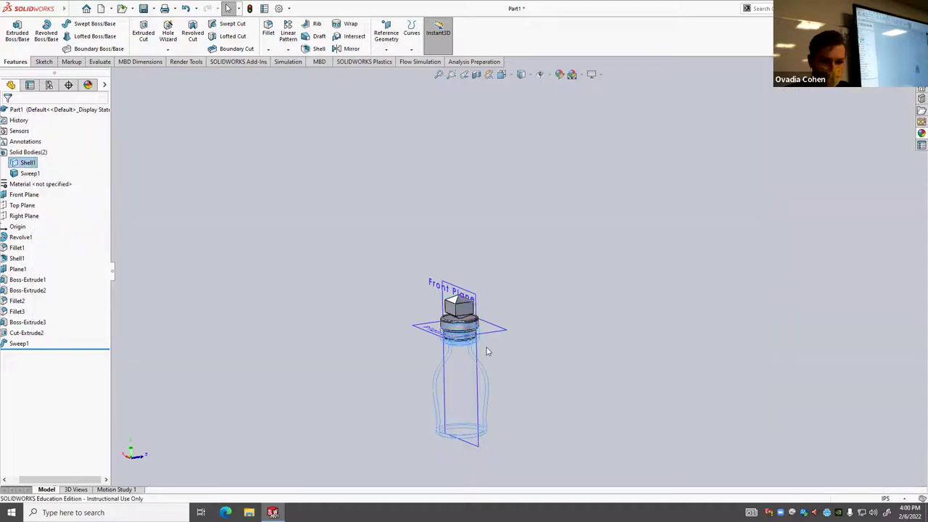
scroll(507, 360, down, 5)
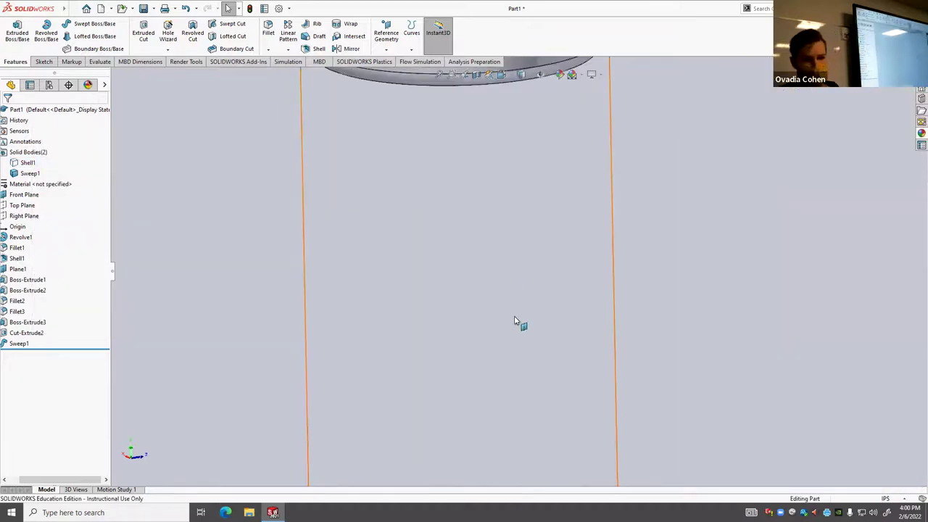
scroll(517, 321, up, 3)
scroll(531, 197, down, 3)
middle_drag(578, 295, 676, 197)
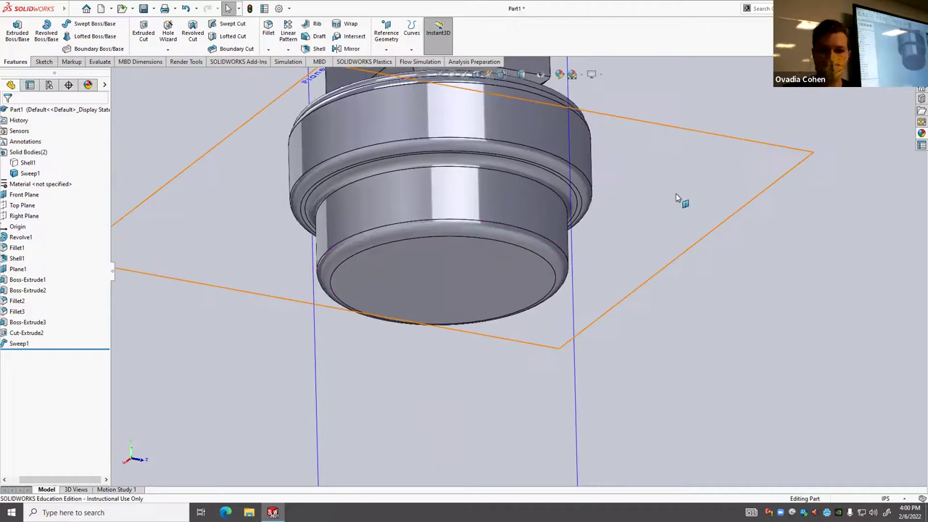
Open the appearance library and expand the Organic category.
click(921, 133)
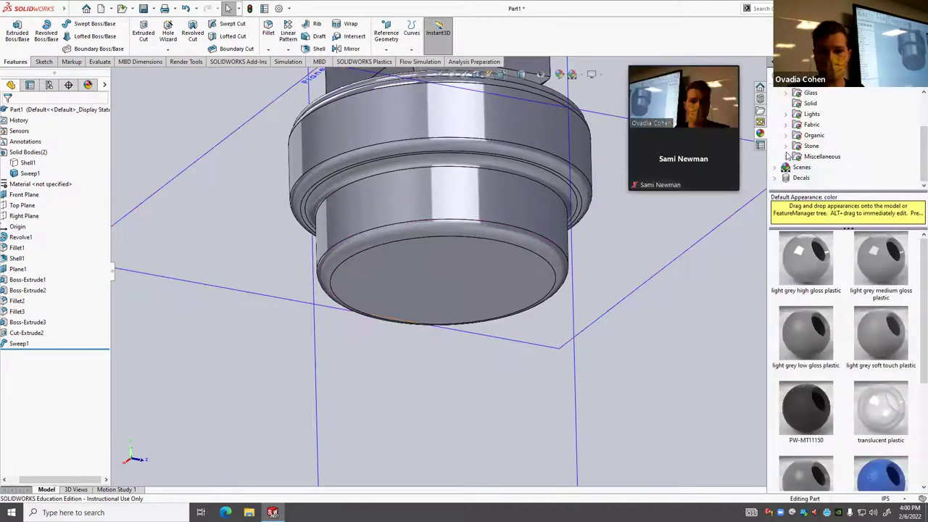
click(776, 94)
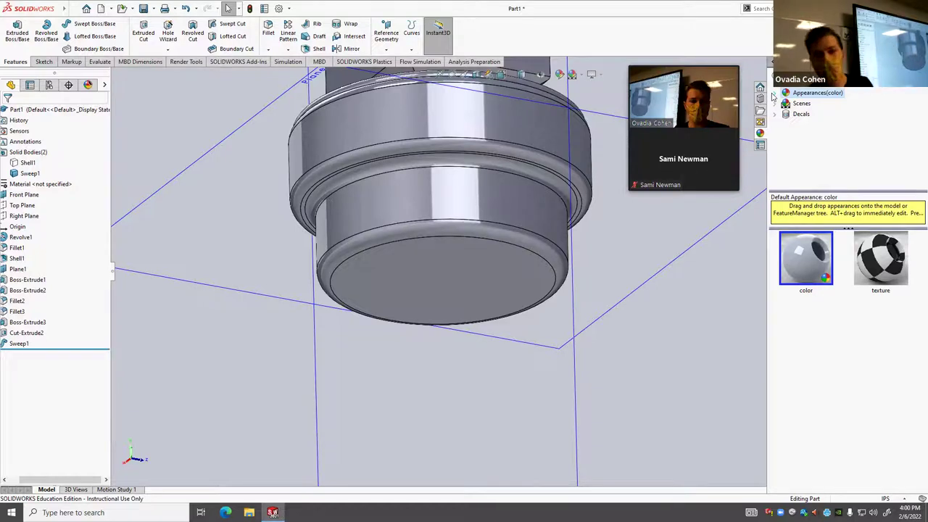
click(774, 94)
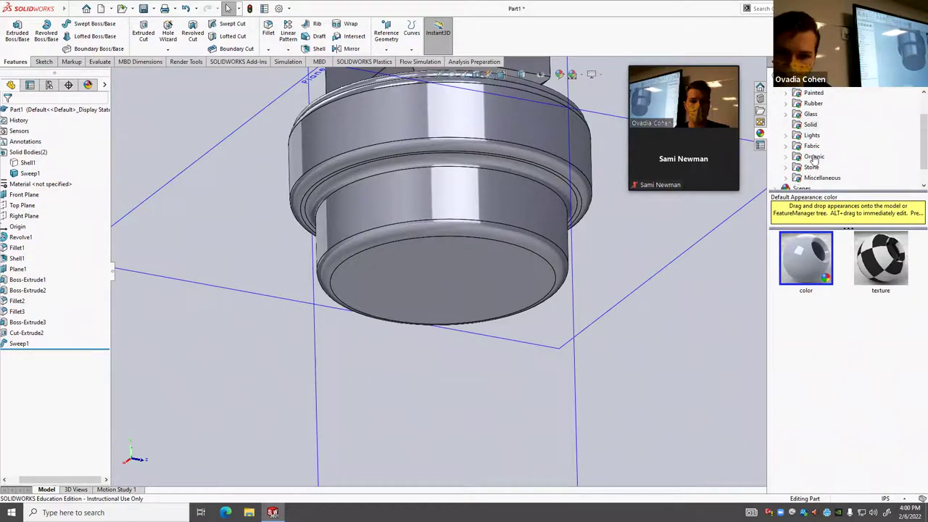
scroll(808, 156, down, 3)
click(789, 138)
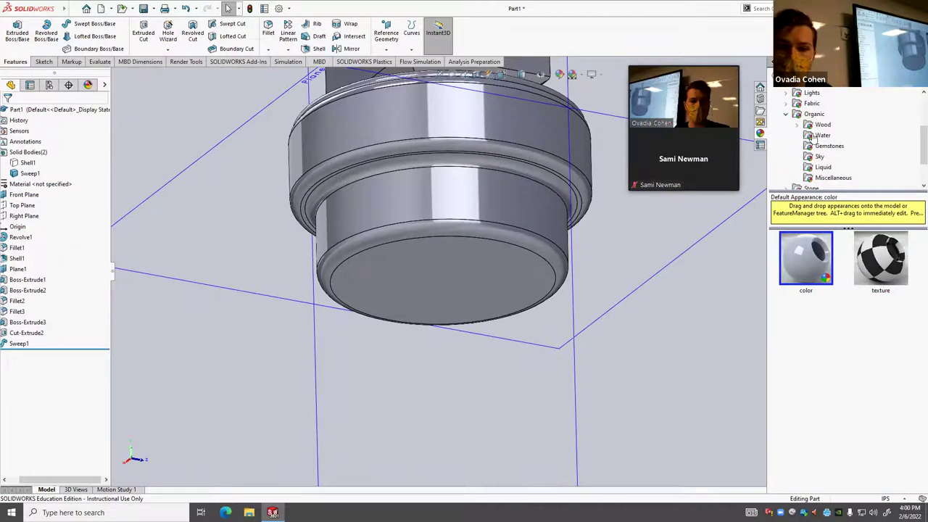
Drag the Oriented Strand Board (OSB) swatch from Wood > Patterned Composite onto the cap's lower band.
click(799, 125)
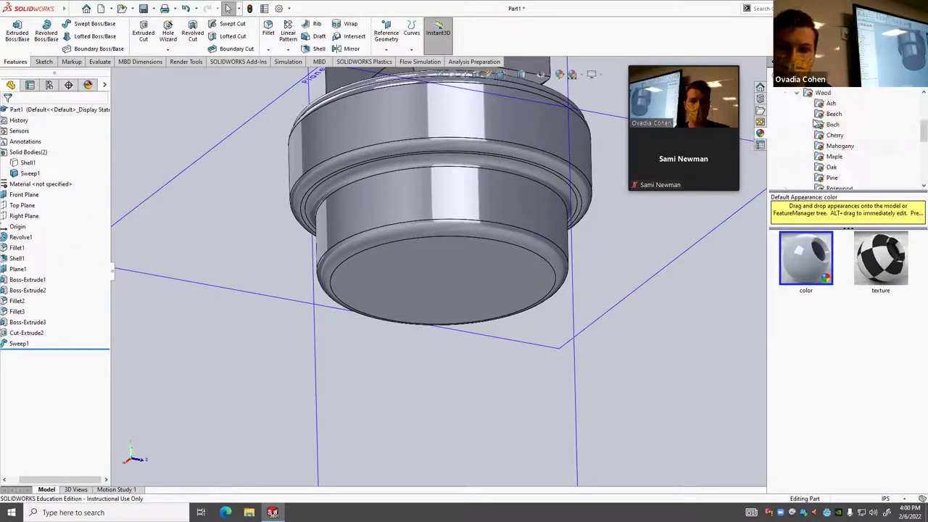
click(844, 137)
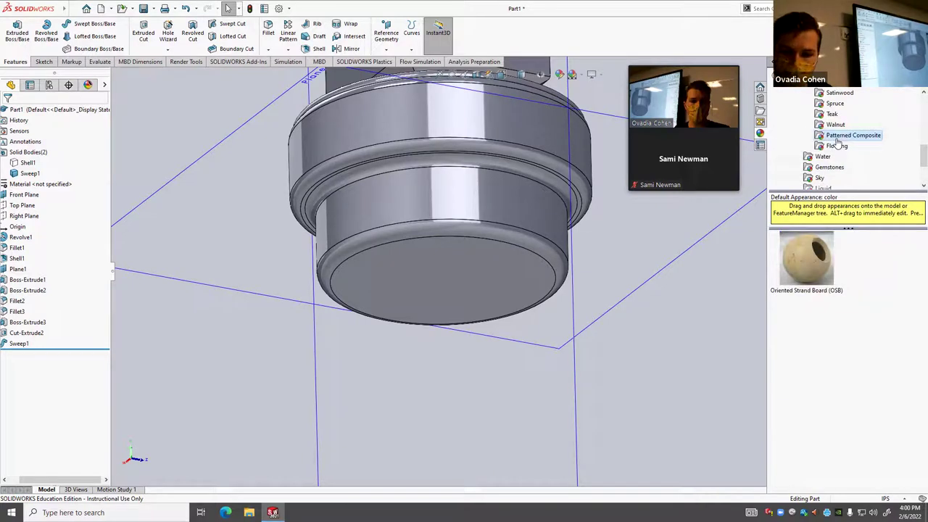
mouse_move(790, 258)
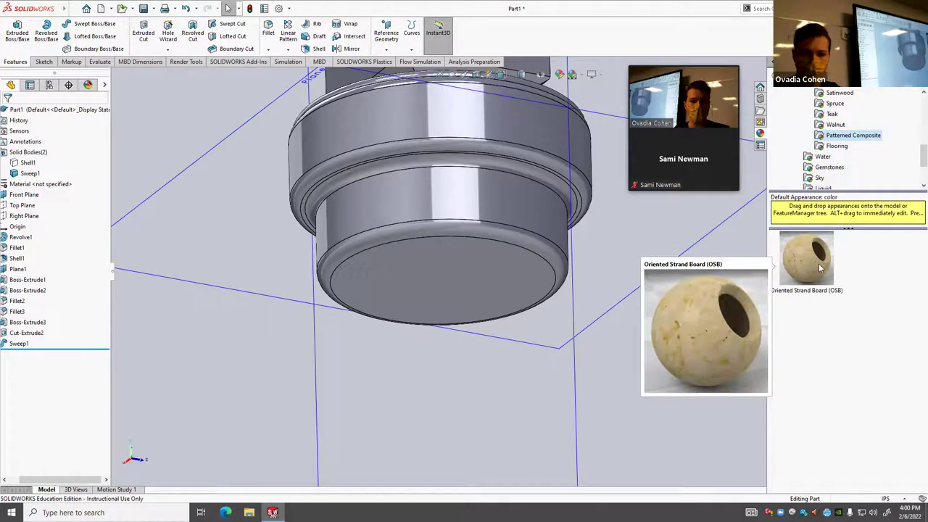
drag(810, 258, 461, 206)
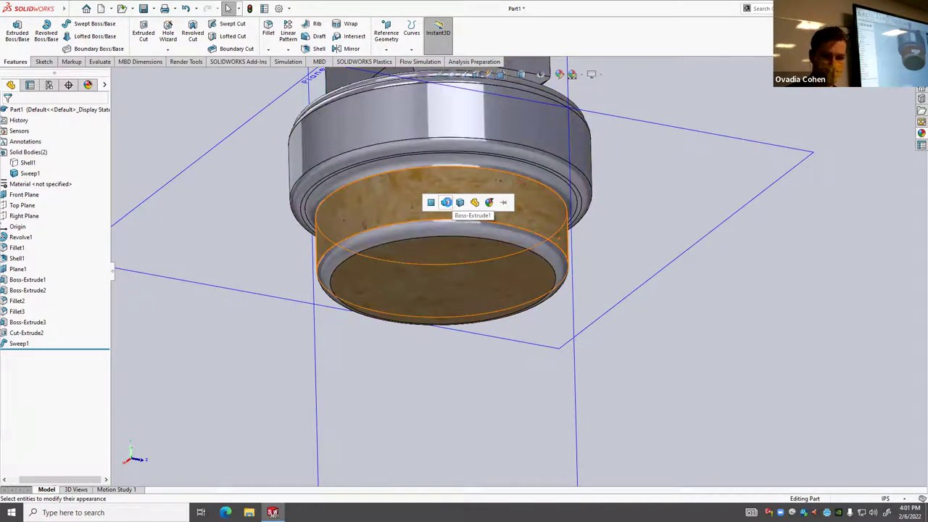
Apply the OSB wood to the Boss-Extrude1 feature and the Fillet2 rounded bottom.
click(446, 202)
scroll(447, 201, down, 3)
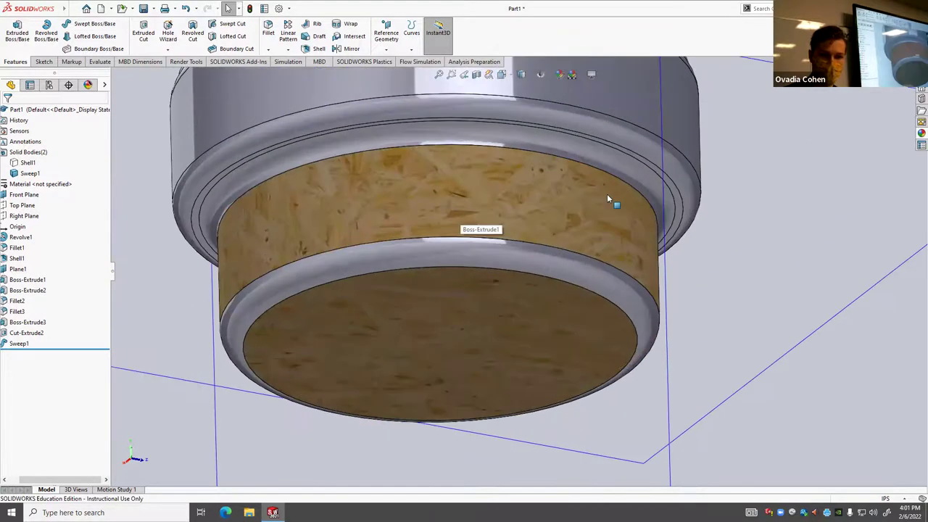
click(921, 132)
drag(800, 257, 500, 250)
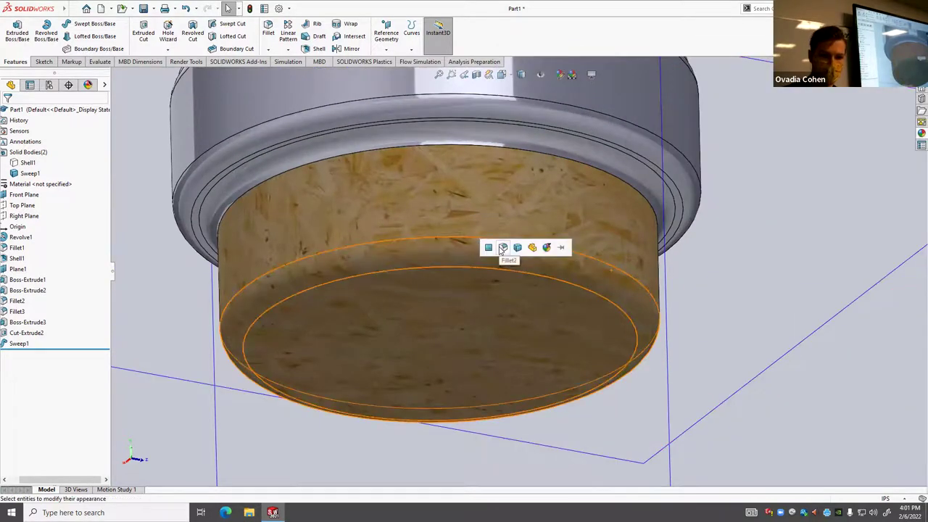
click(502, 249)
Orbit to a side view of the cap and drag the OSB wood onto it again.
middle_drag(564, 217, 547, 270)
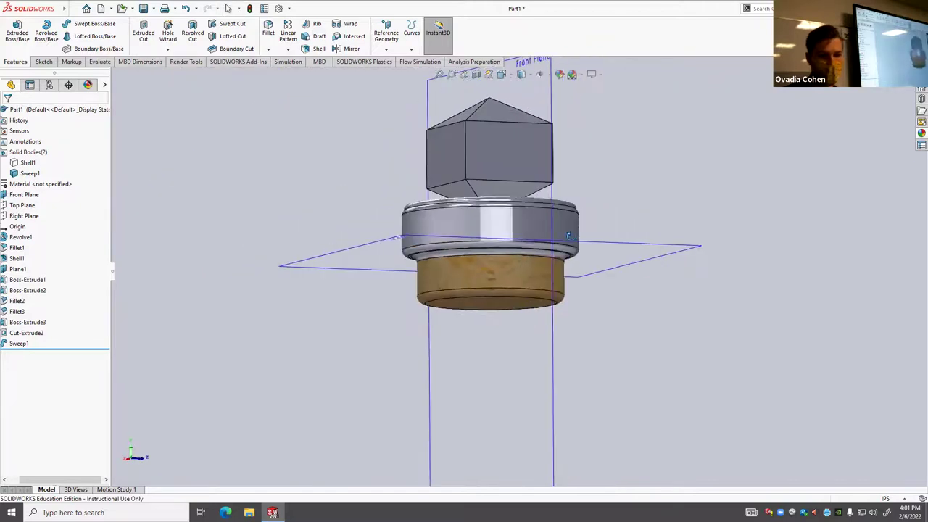
scroll(547, 270, down, 5)
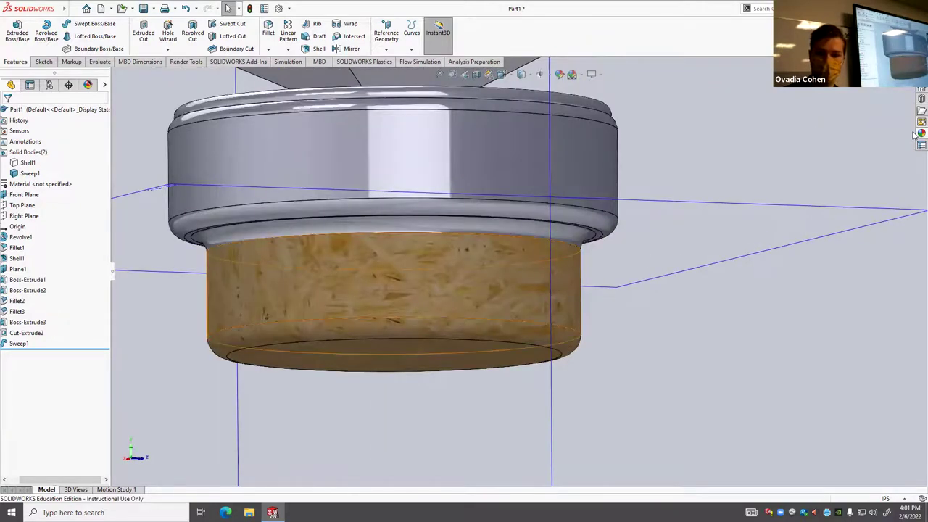
click(919, 132)
drag(795, 237, 431, 223)
scroll(355, 218, down, 5)
scroll(432, 245, up, 5)
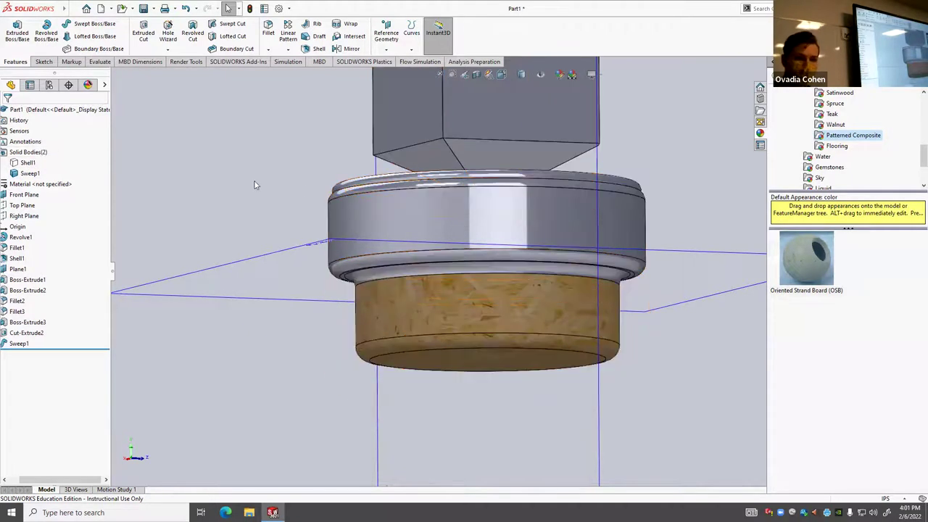
Show the hidden bottle body again.
scroll(380, 224, up, 3)
scroll(522, 297, down, 5)
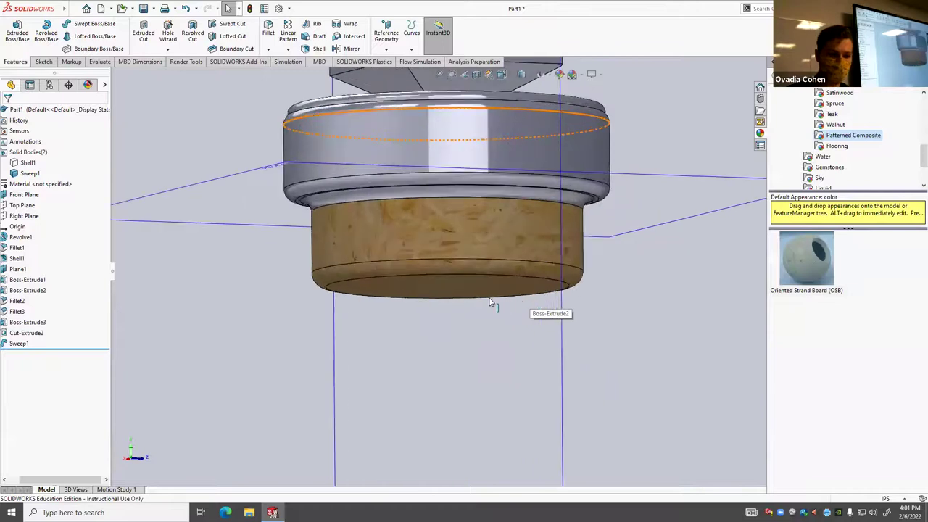
scroll(443, 271, up, 4)
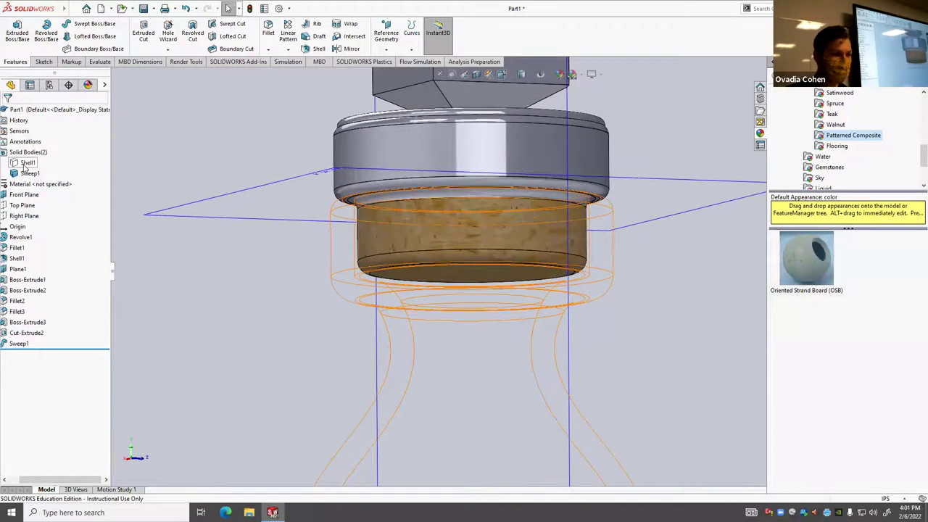
right_click(28, 164)
click(67, 264)
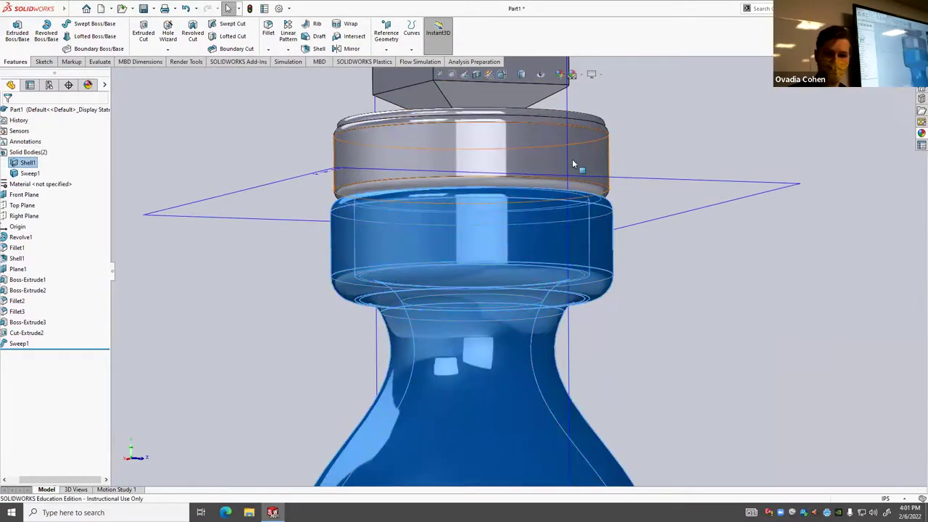
Drag the brown glass swatch from Glass > Gloss onto the bottle body.
click(917, 133)
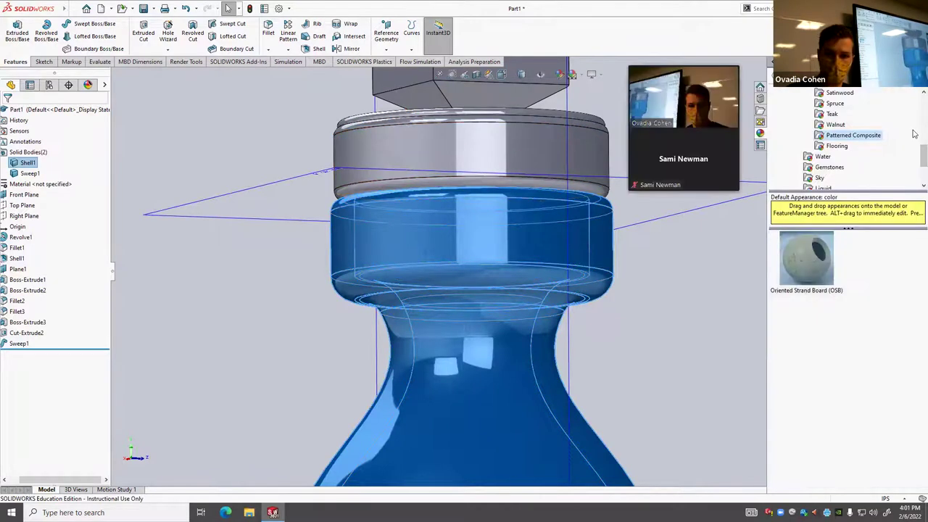
scroll(820, 152, up, 6)
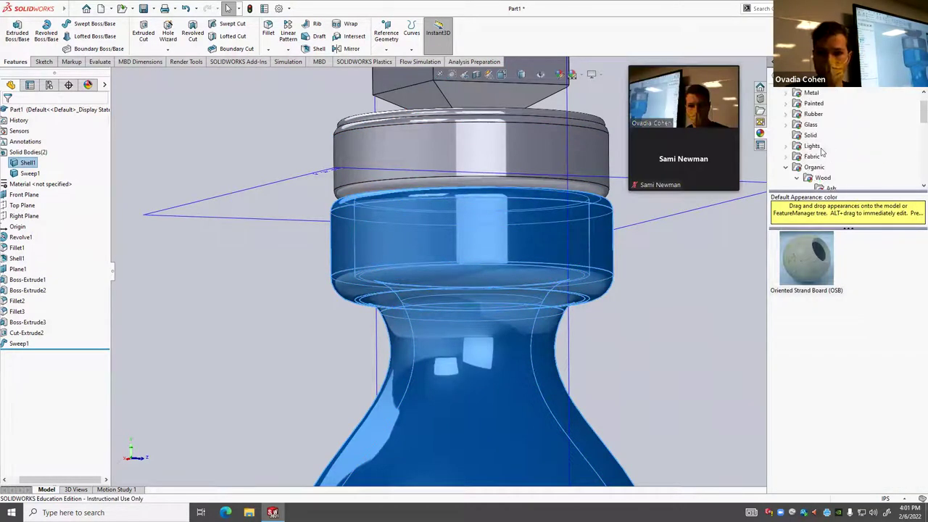
click(800, 179)
click(785, 167)
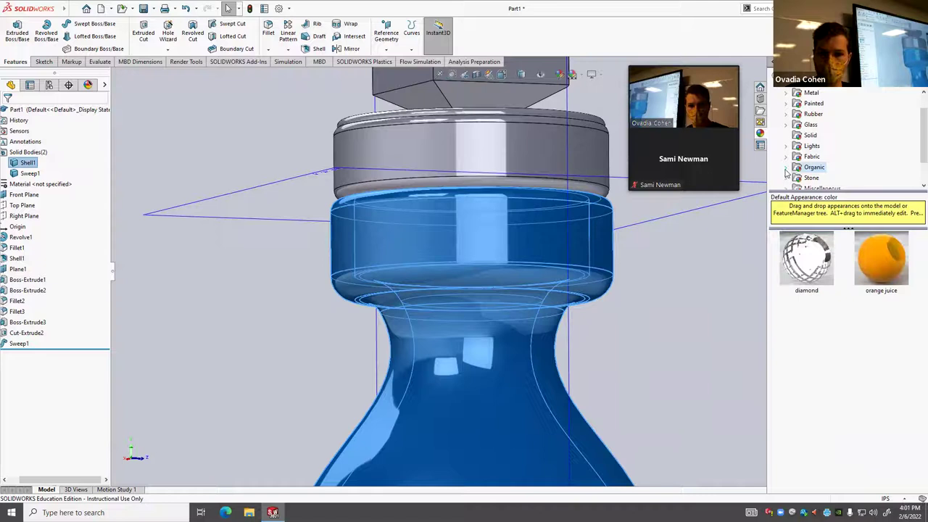
click(786, 124)
click(822, 136)
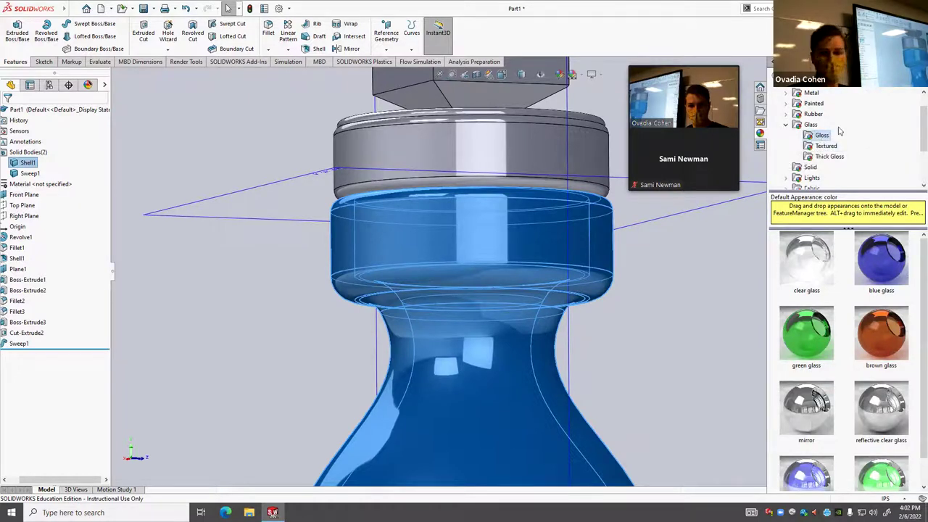
drag(886, 336, 520, 365)
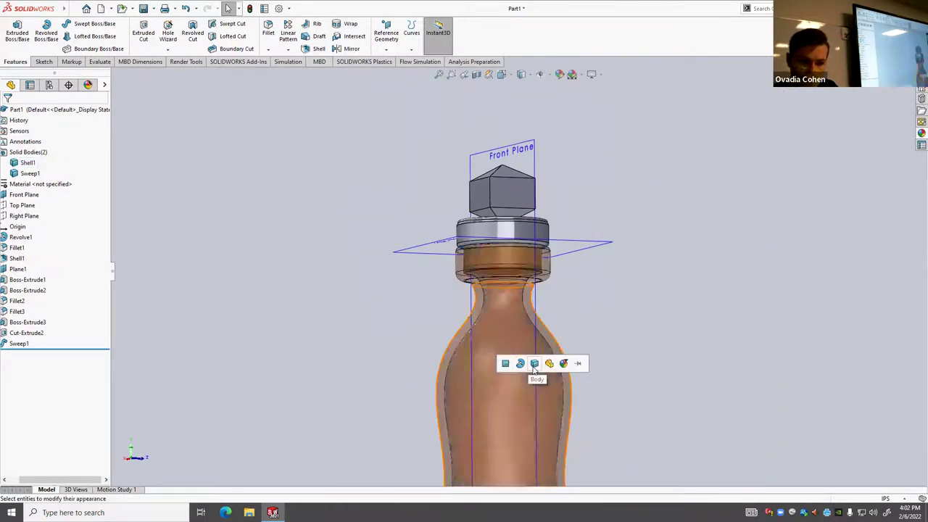
Apply brown glass to the entire Body, then reopen the library and collapse the Glass folder.
click(534, 363)
scroll(615, 286, up, 2)
scroll(540, 263, down, 5)
middle_drag(541, 263, 507, 293)
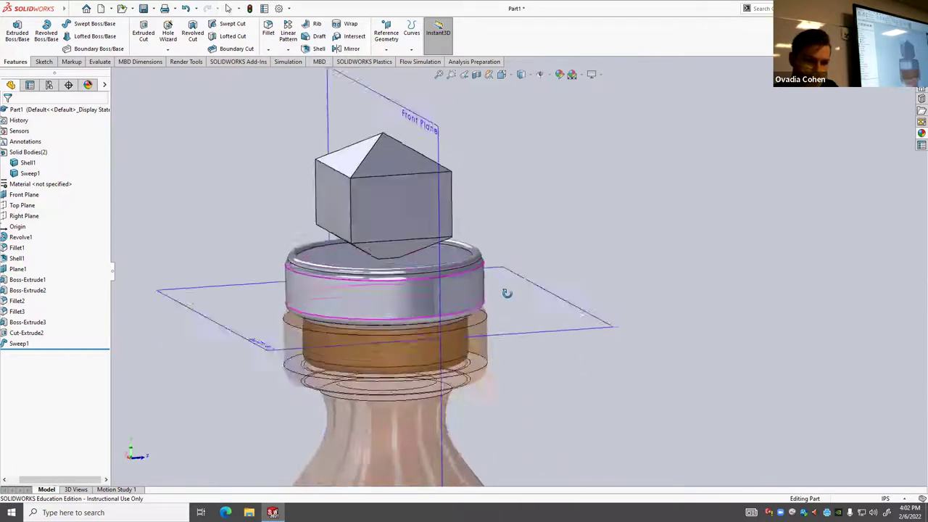
click(921, 132)
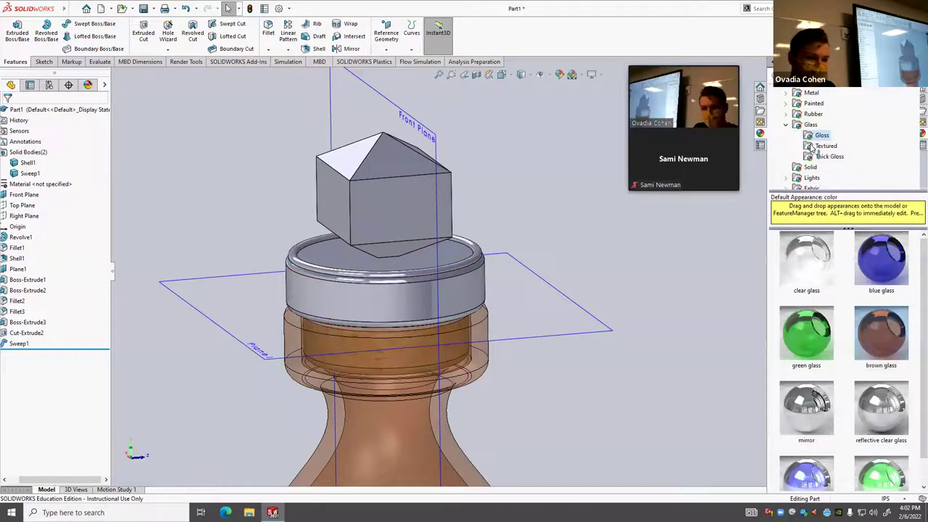
click(786, 127)
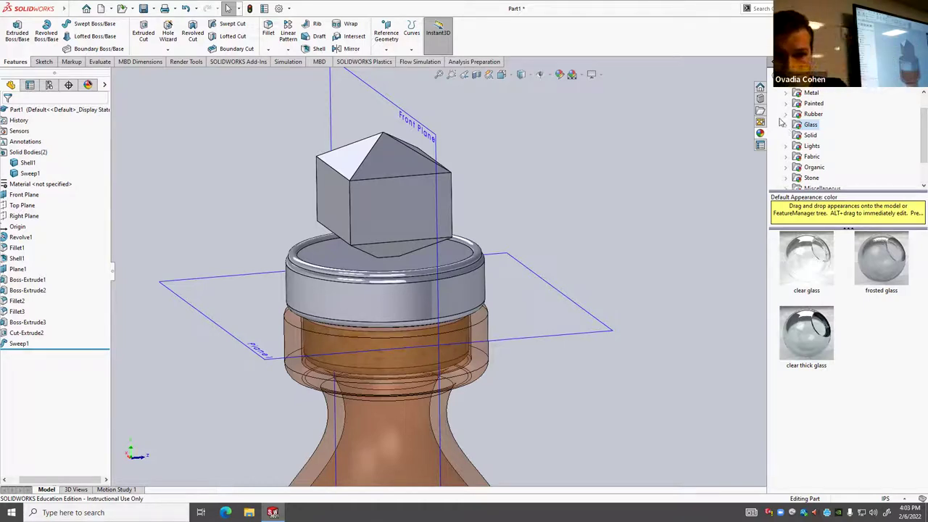
Apply polished gold from Metal > Gold to the Sweep1 ring on the cap's rim.
click(786, 93)
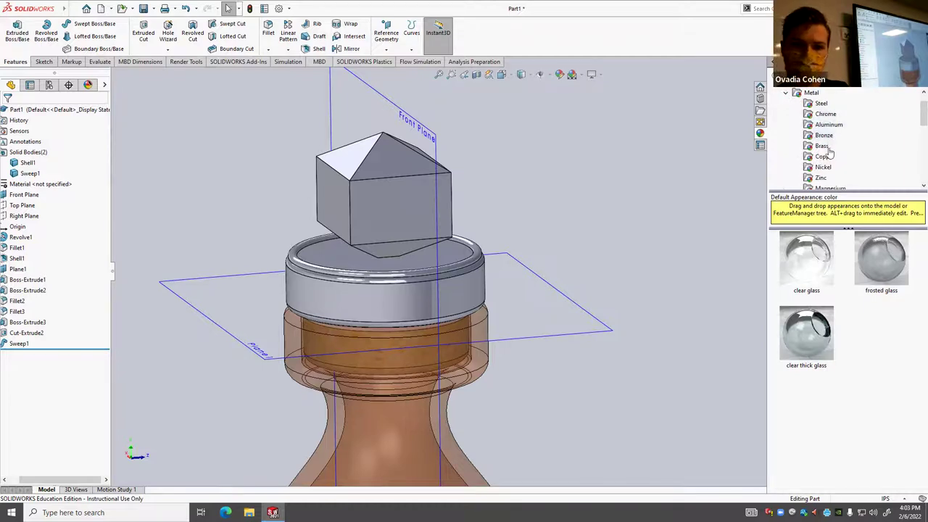
scroll(832, 168, down, 4)
scroll(833, 169, up, 2)
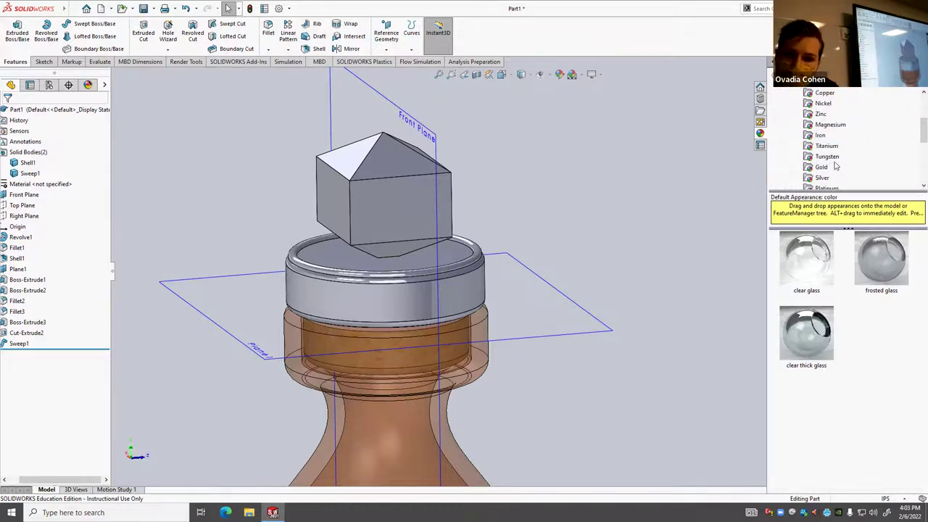
click(819, 167)
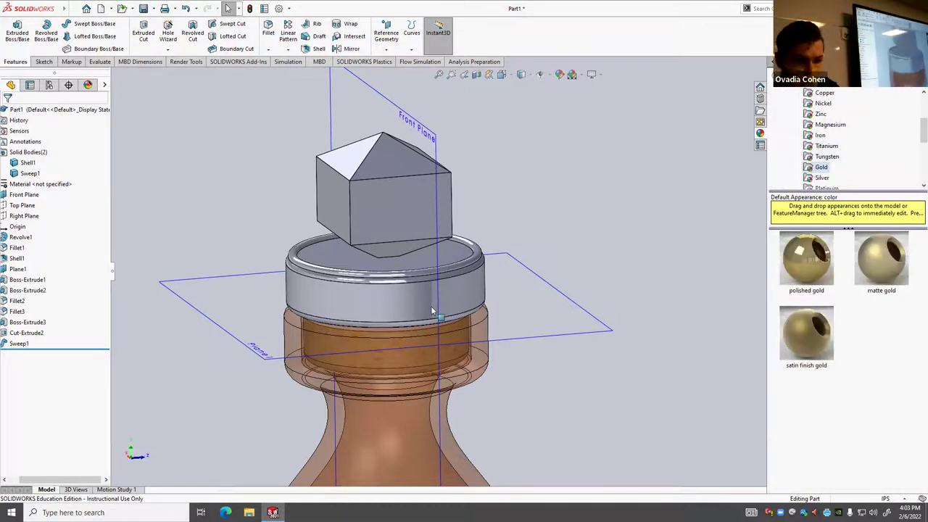
key(shift+z)
mouse_move(835, 259)
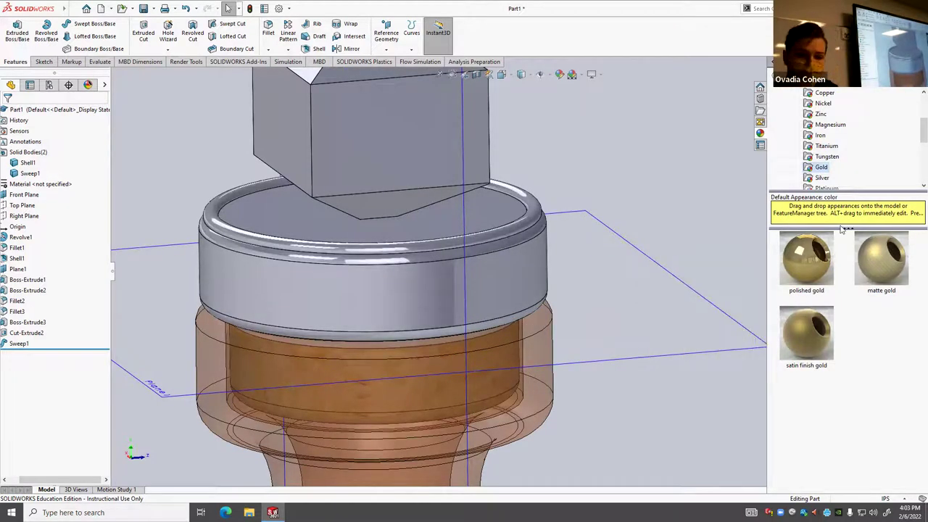
drag(824, 270, 390, 248)
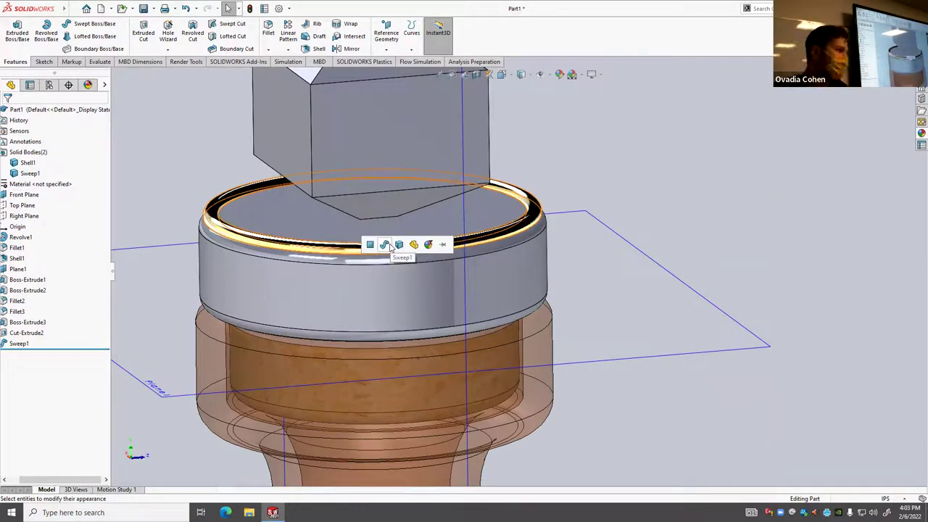
click(390, 248)
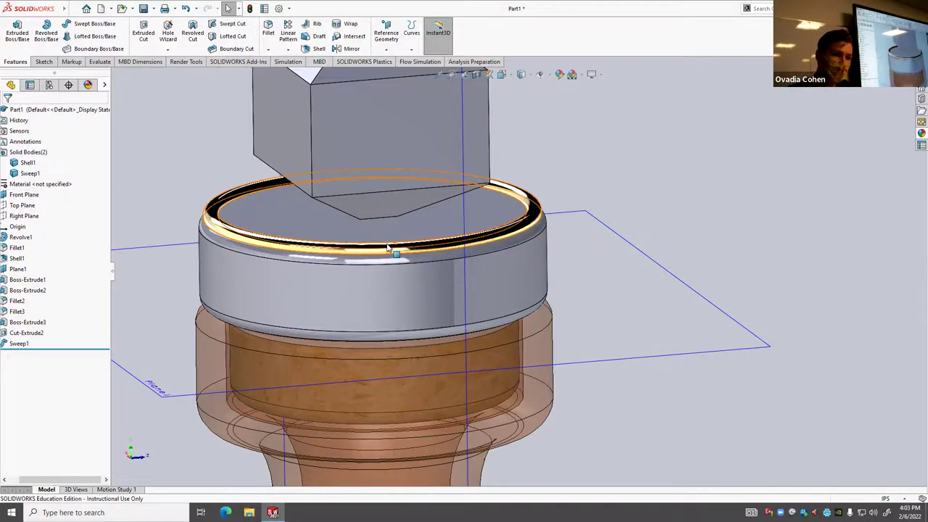
In the DisplayManager appearance list, expand polished gold to confirm it covers Sweep1, then open its right-click menu.
click(88, 85)
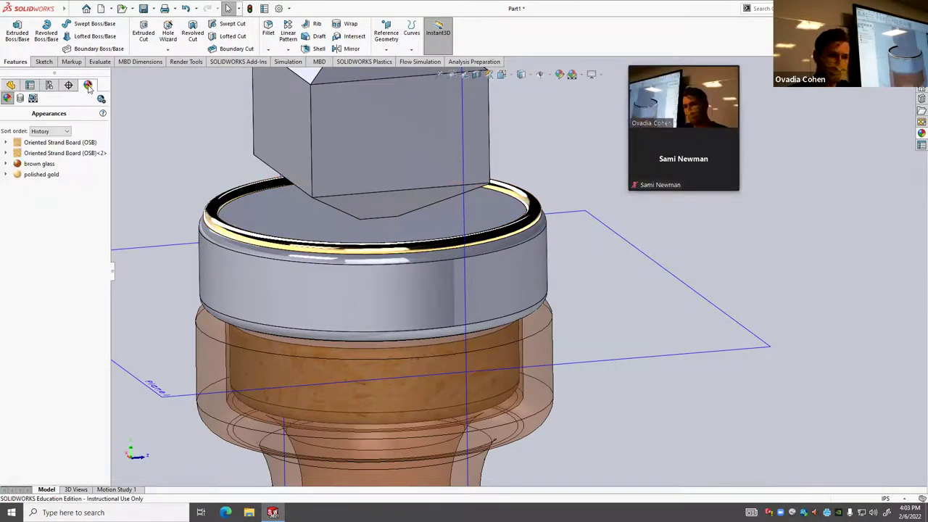
scroll(326, 219, down, 5)
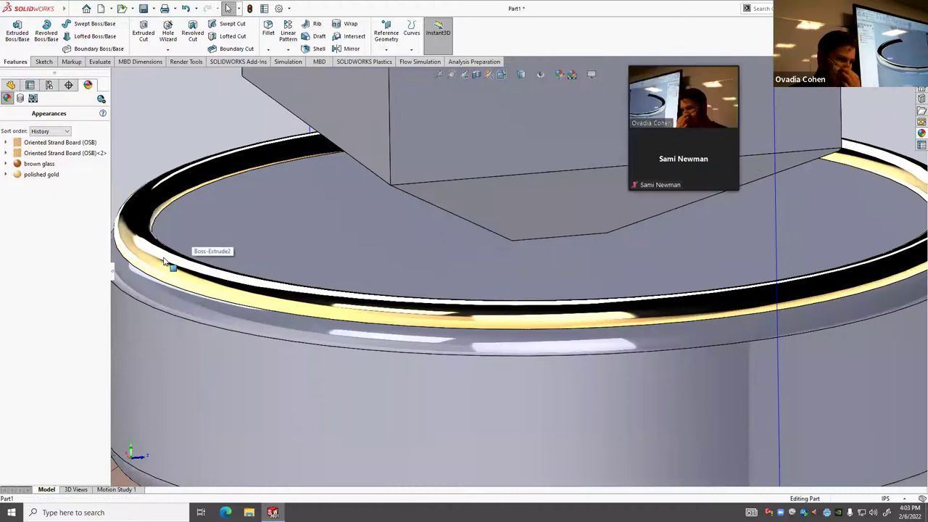
click(164, 258)
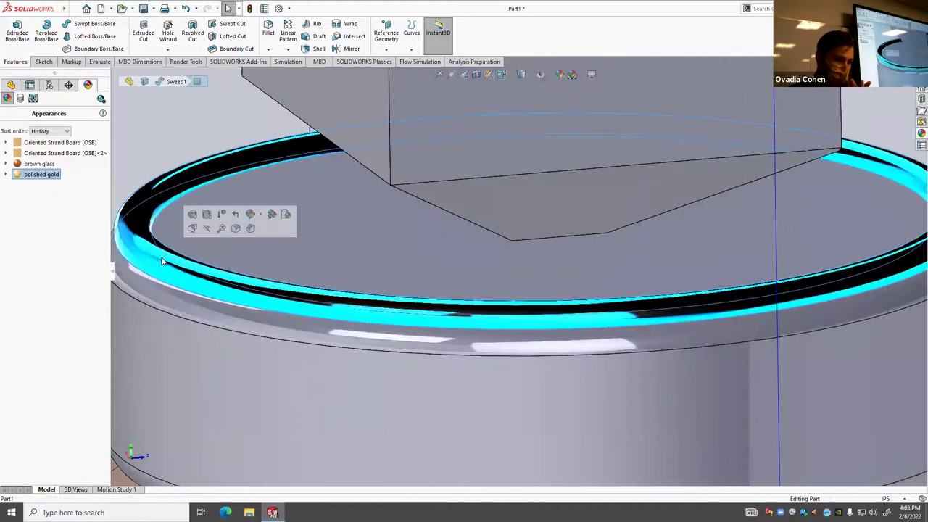
click(10, 85)
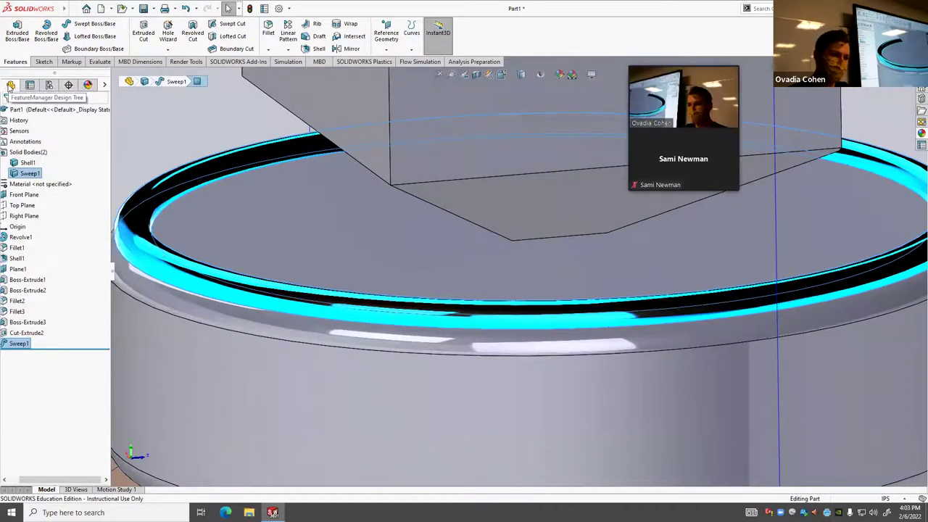
click(88, 85)
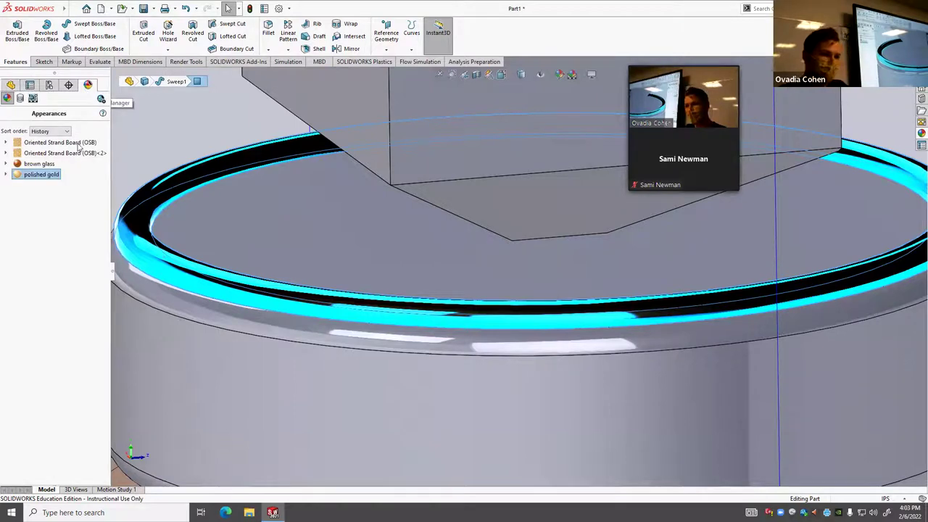
click(35, 178)
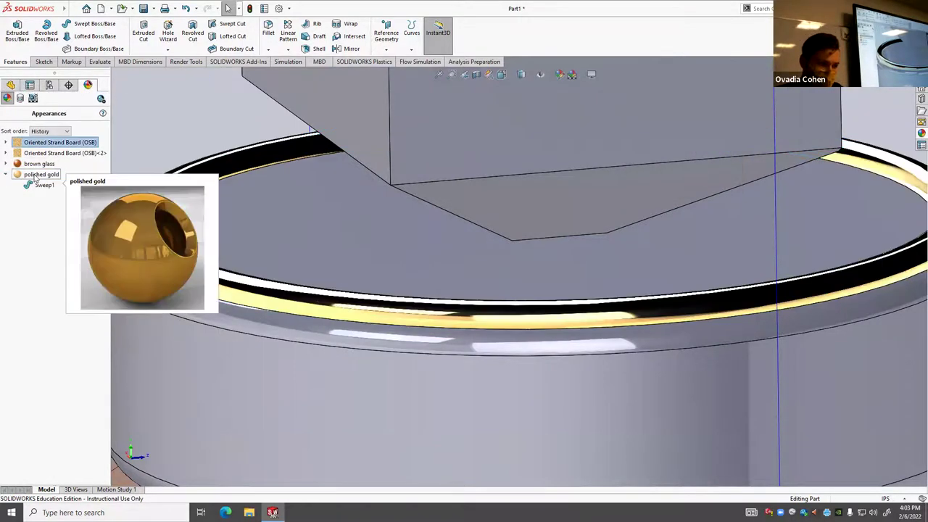
right_click(35, 178)
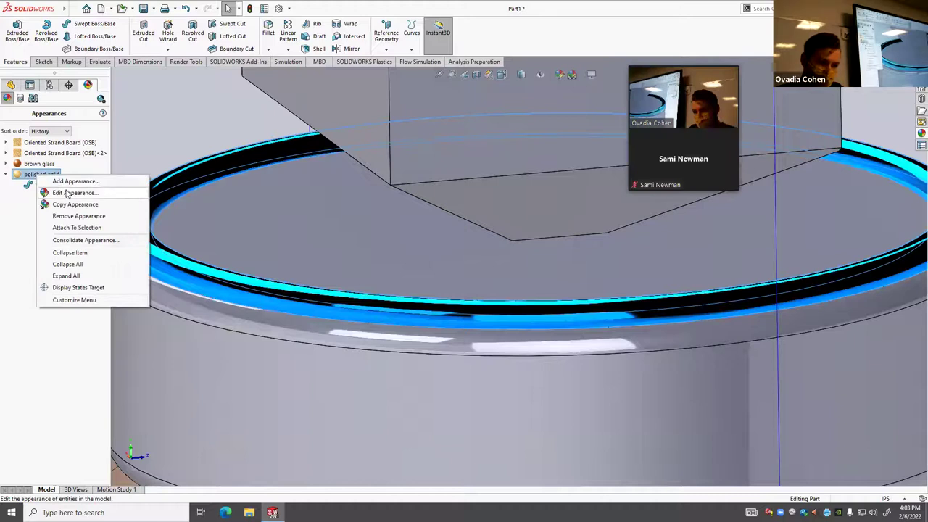
click(65, 191)
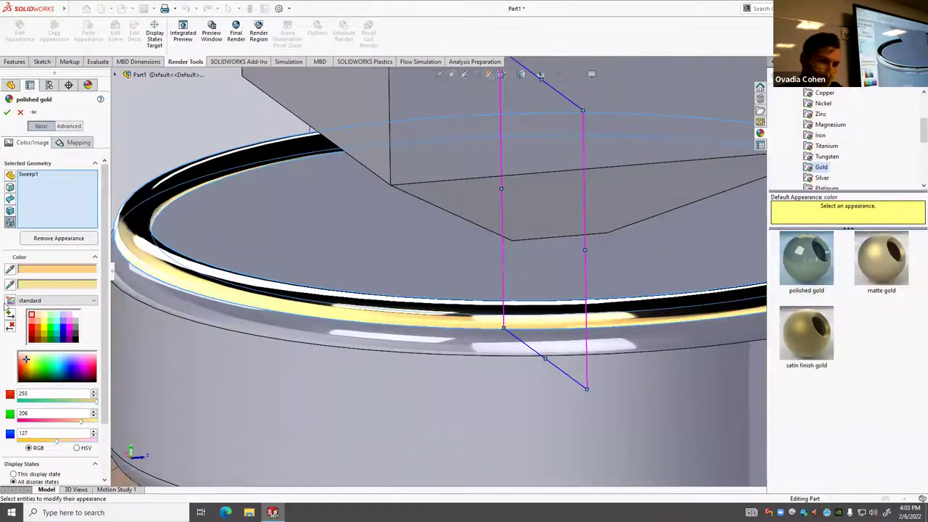
scroll(2, 357, down, 3)
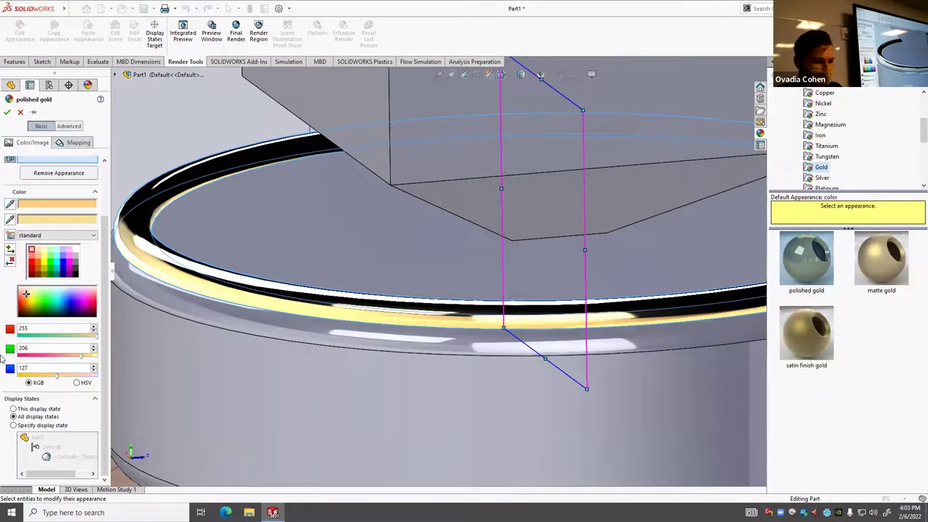
scroll(3, 446, up, 3)
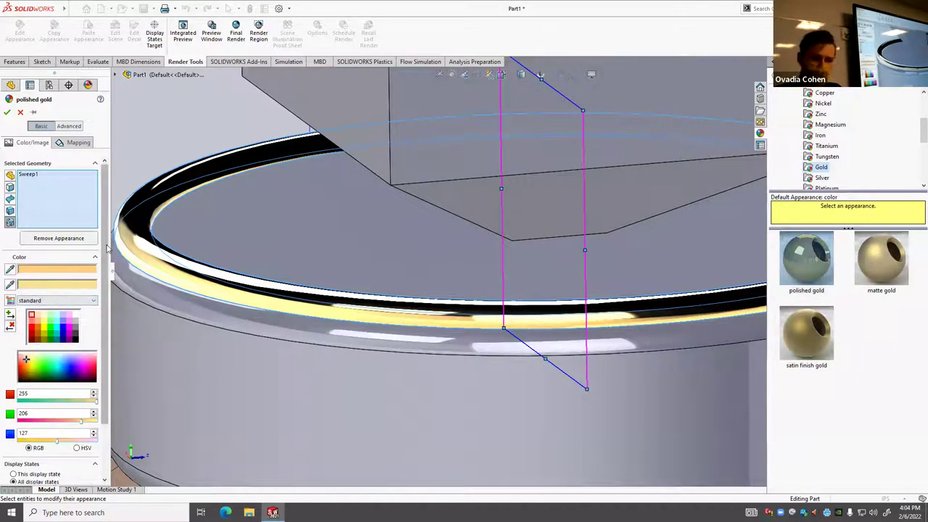
scroll(106, 283, down, 2)
scroll(106, 283, down, 2)
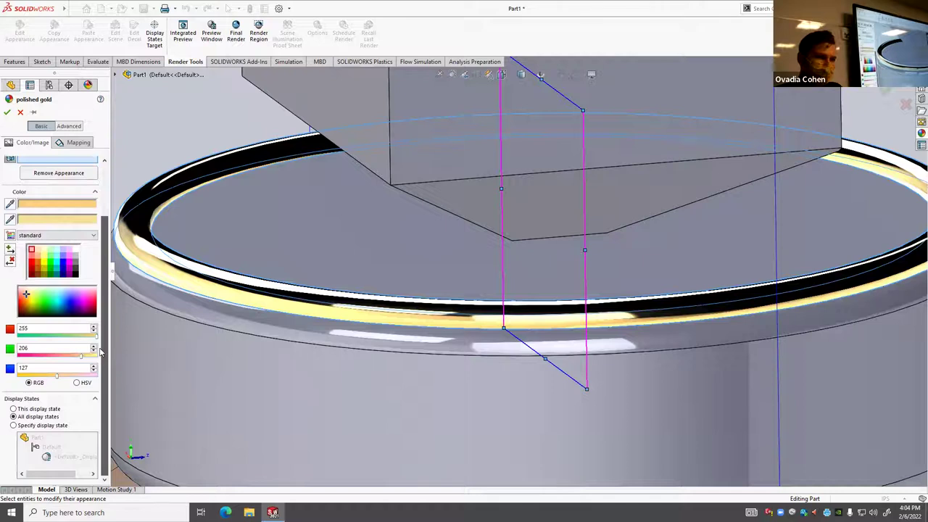
scroll(106, 283, up, 3)
click(21, 114)
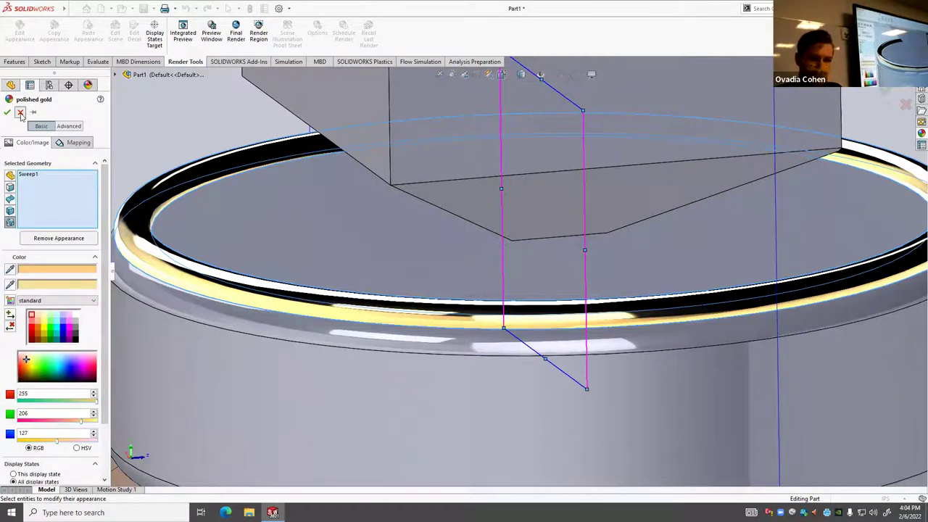
scroll(378, 231, up, 5)
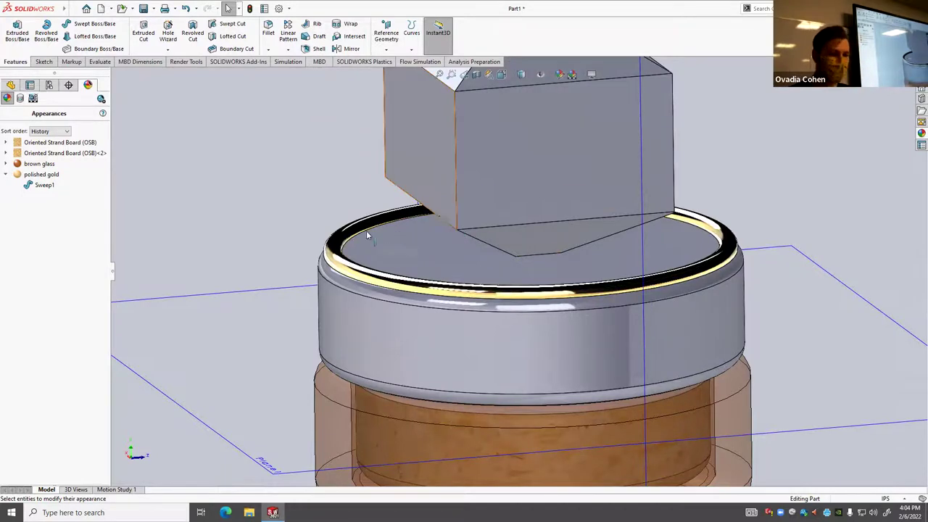
Orbit to the lid and browse the appearance library to Organic > Gemstones.
middle_drag(348, 275, 652, 253)
scroll(652, 253, down, 3)
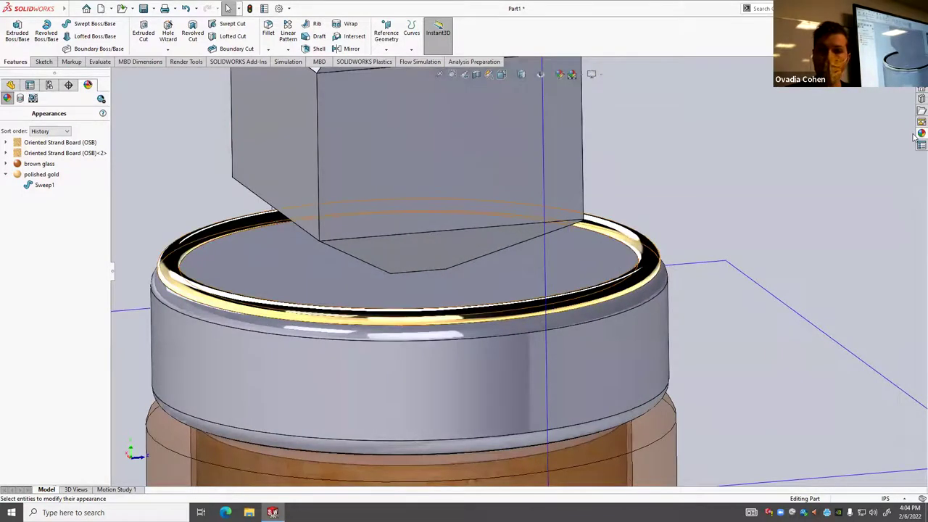
click(921, 132)
click(787, 114)
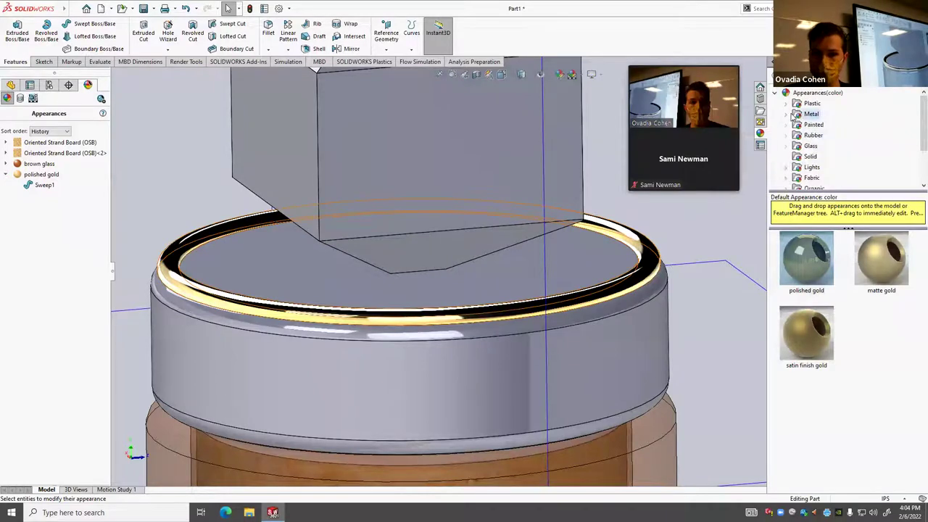
scroll(790, 152, down, 2)
click(786, 136)
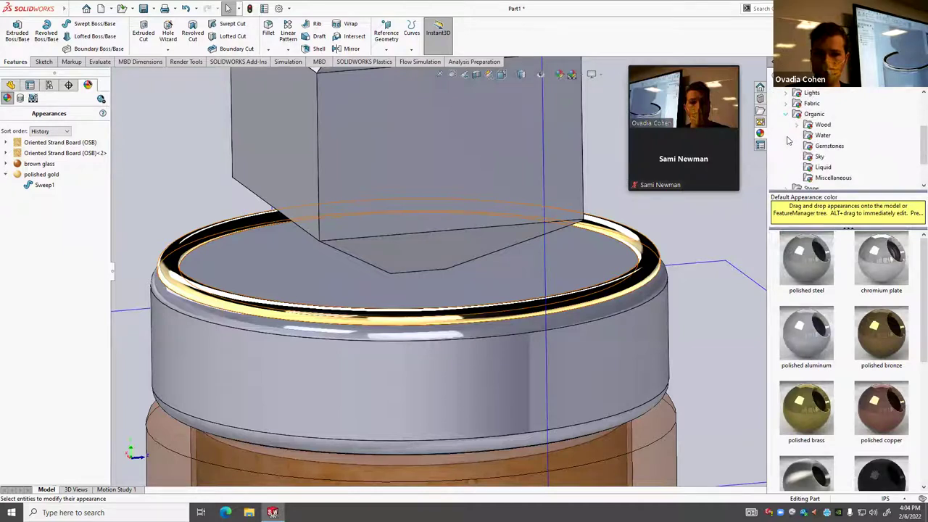
click(837, 146)
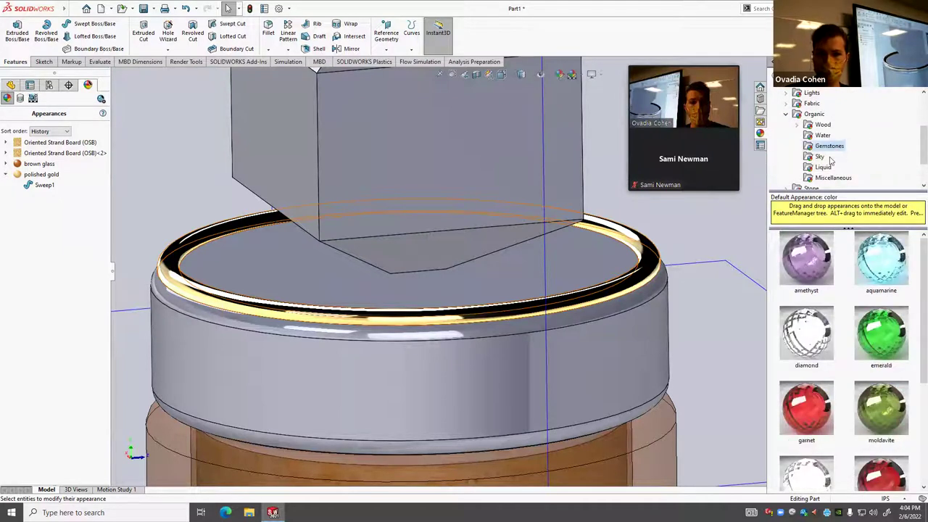
scroll(876, 397, down, 2)
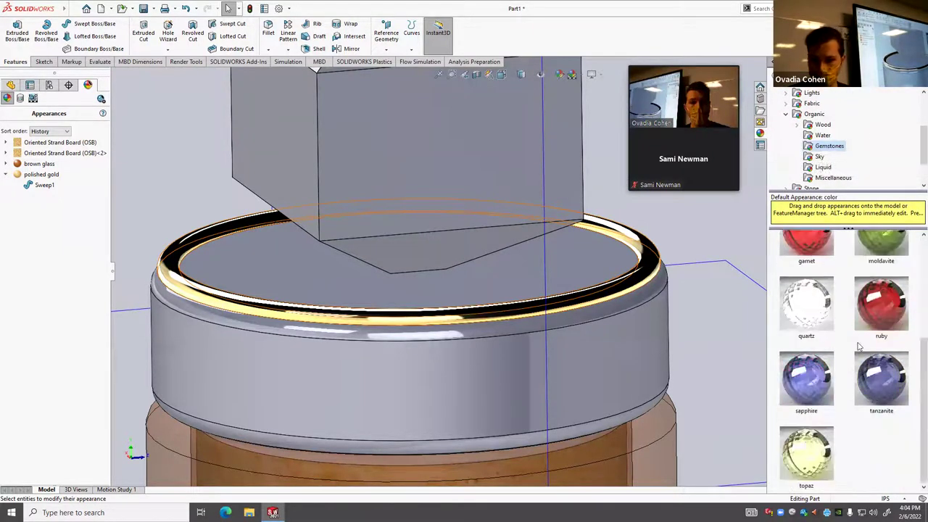
scroll(875, 304, up, 2)
After trying moldavite, apply the emerald gemstone appearance to the gem feature Boss-Extrude3.
drag(881, 408, 464, 142)
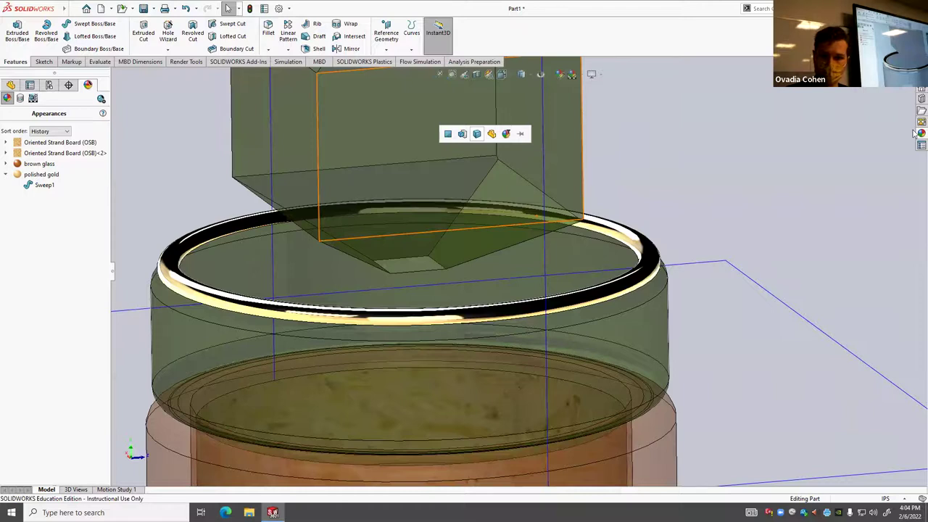
mouse_move(916, 134)
drag(891, 333, 384, 122)
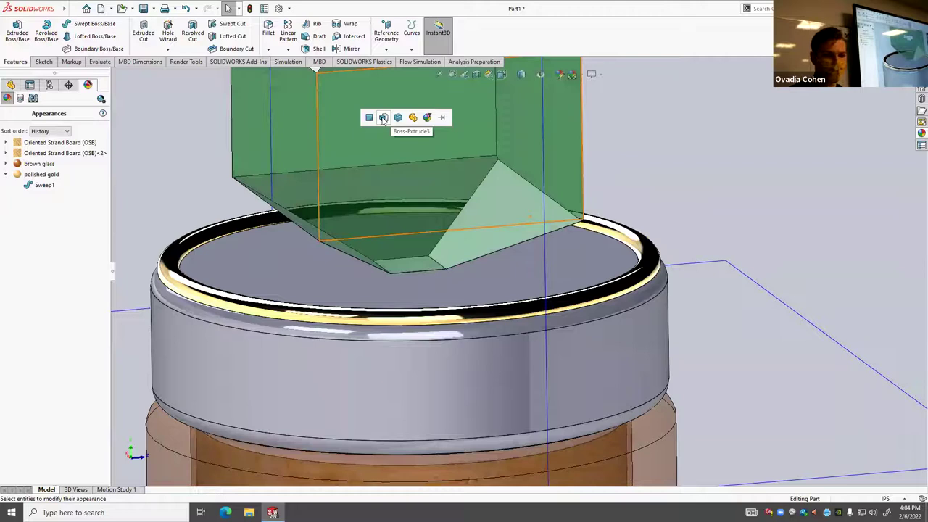
click(382, 117)
scroll(518, 272, up, 5)
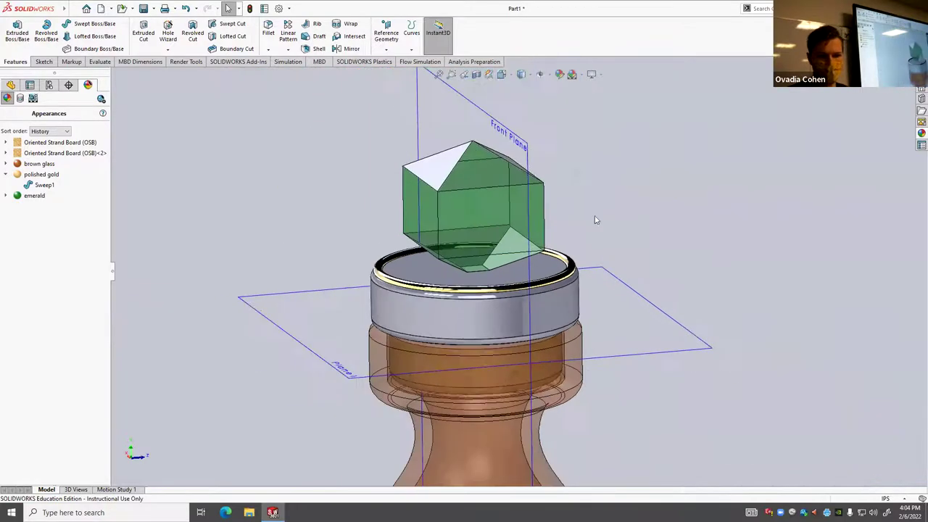
scroll(518, 272, down, 3)
middle_drag(518, 272, 609, 330)
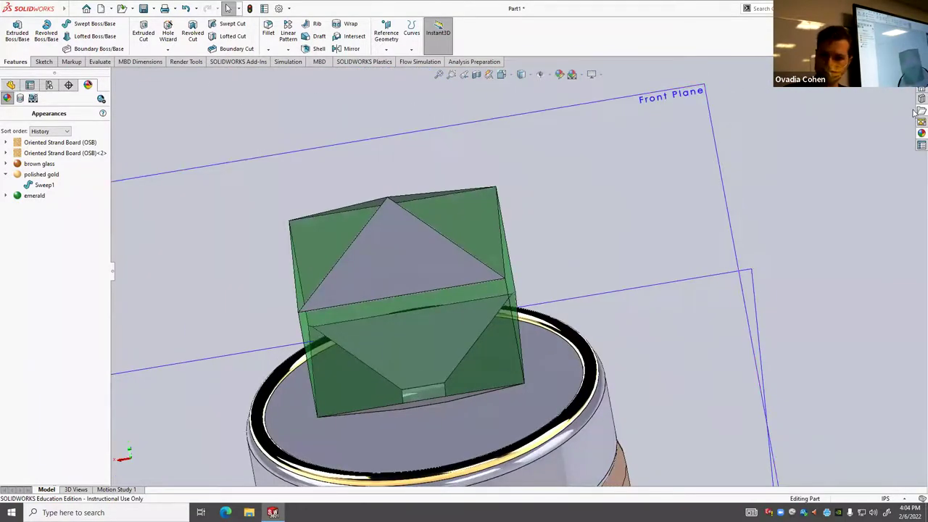
click(916, 136)
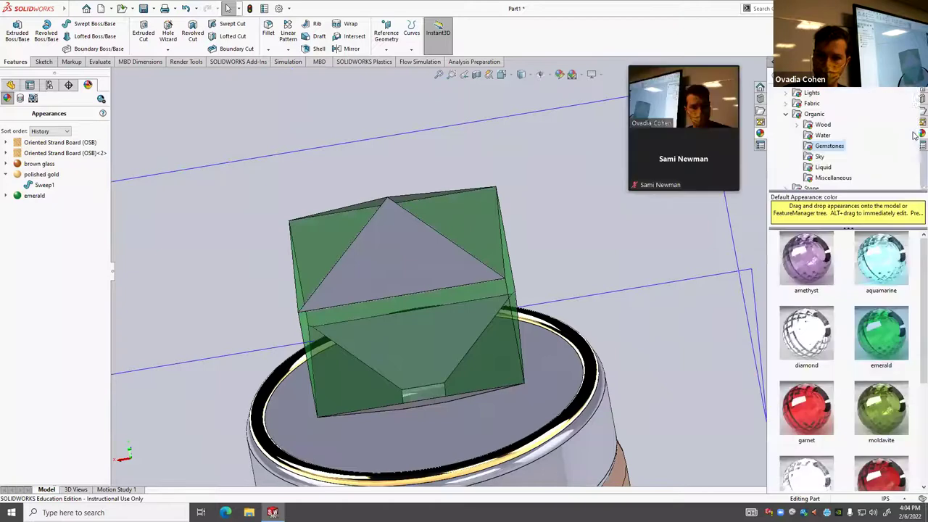
Browse to Organic > Wood > Mahogany and apply polished mahogany 2d to the cap top.
double_click(802, 125)
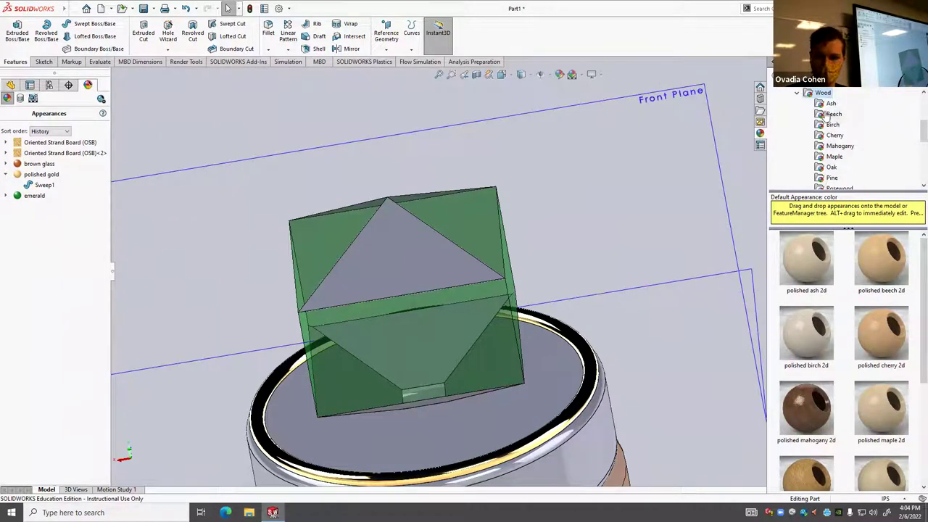
scroll(840, 145, down, 2)
scroll(849, 127, up, 1)
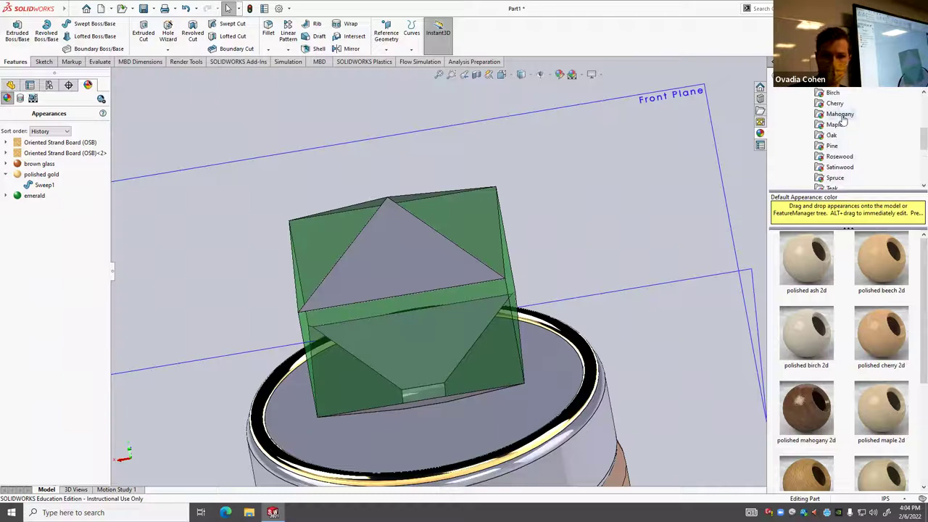
click(841, 114)
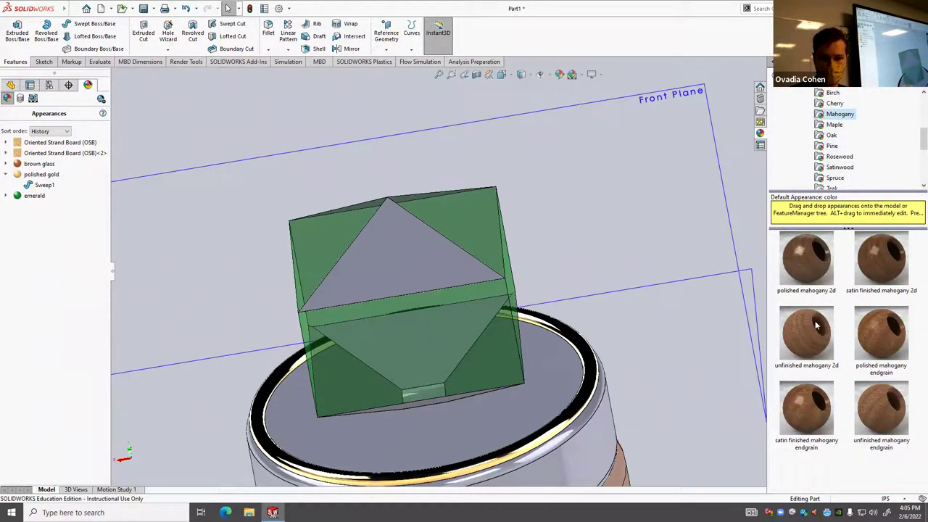
drag(813, 257, 495, 411)
click(495, 411)
Apply polished mahogany 2d to the cap's upper band as well.
scroll(491, 411, up, 5)
scroll(449, 348, down, 8)
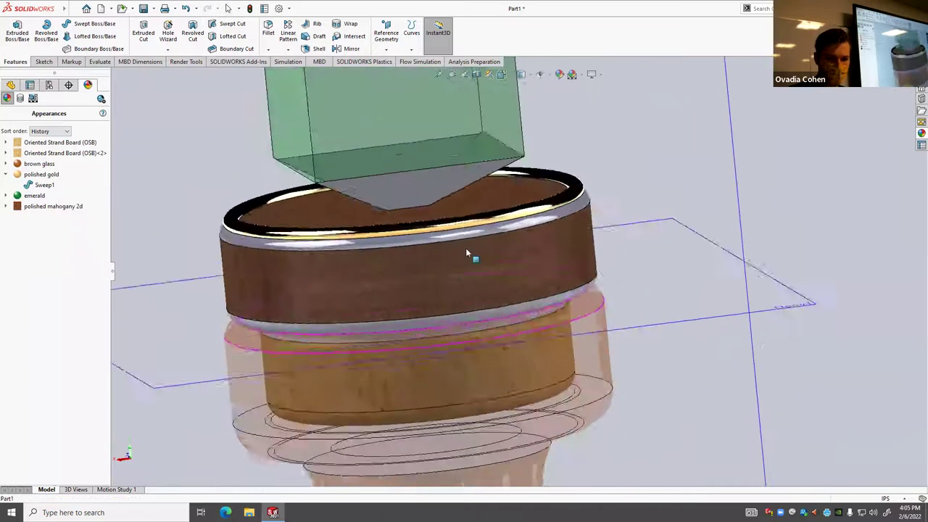
scroll(466, 253, down, 5)
click(920, 134)
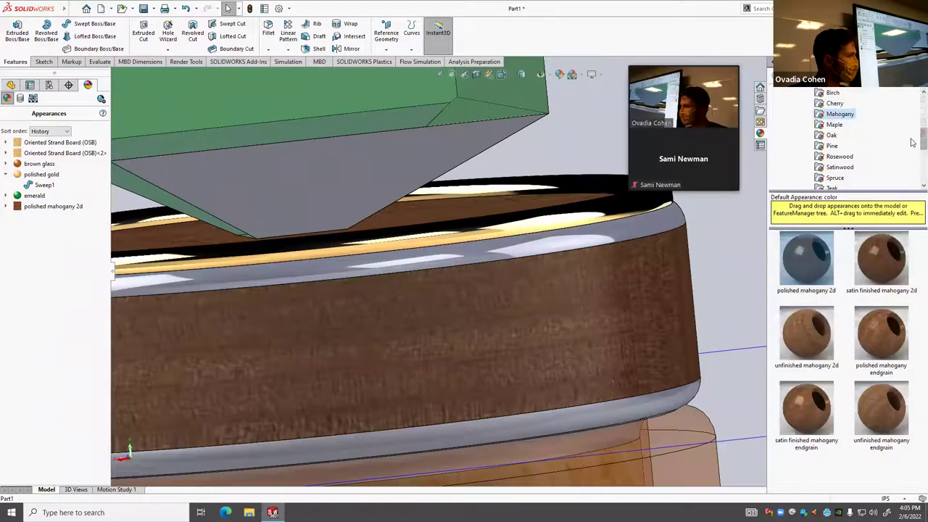
drag(808, 259, 545, 247)
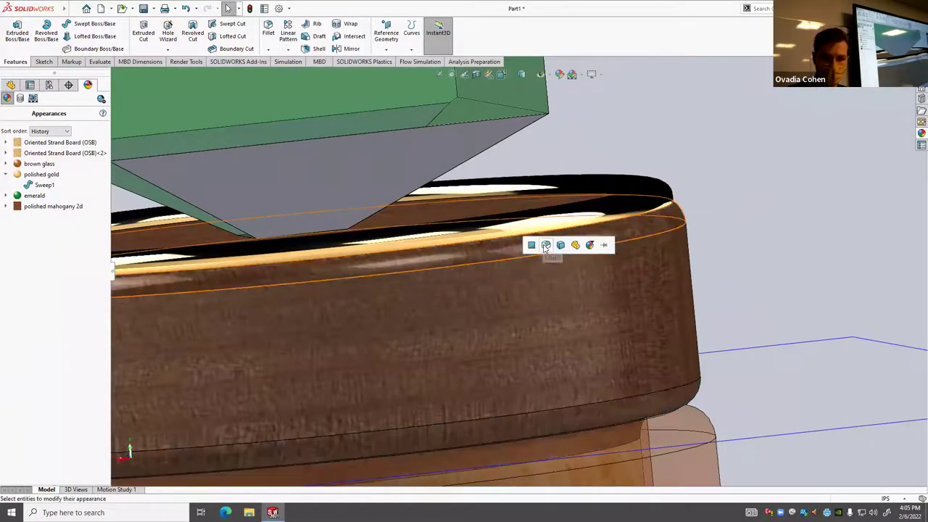
click(545, 247)
scroll(722, 310, up, 5)
middle_drag(563, 259, 761, 245)
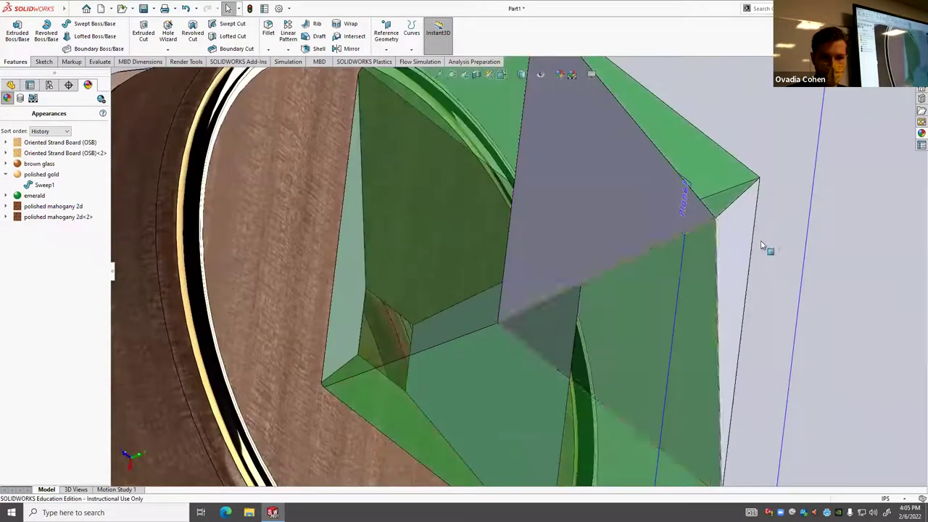
From Organic > Gemstones, apply emerald to the gem's grey cut facet.
click(920, 132)
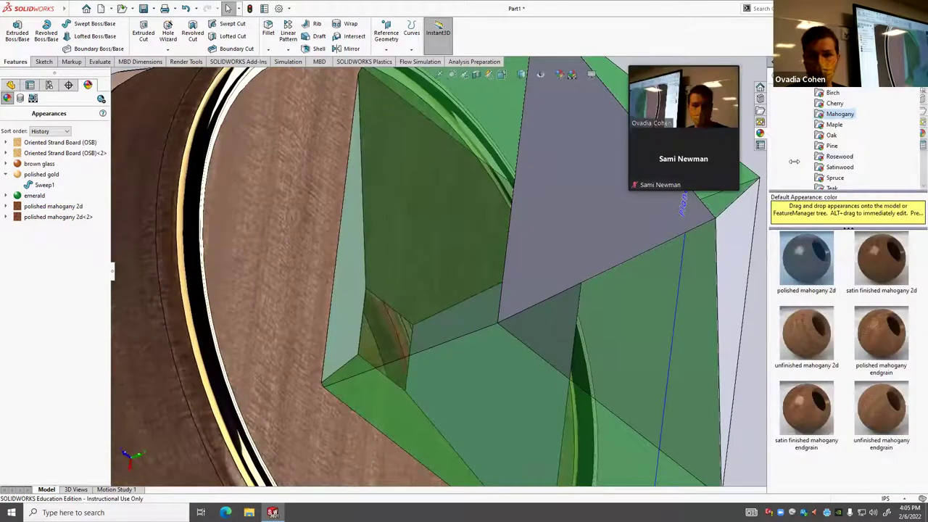
scroll(793, 161, up, 3)
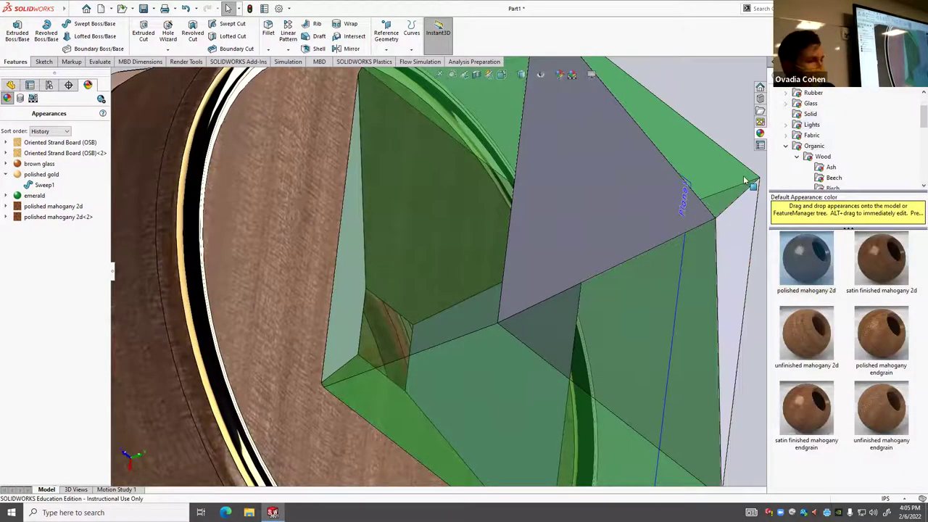
scroll(595, 246, up, 5)
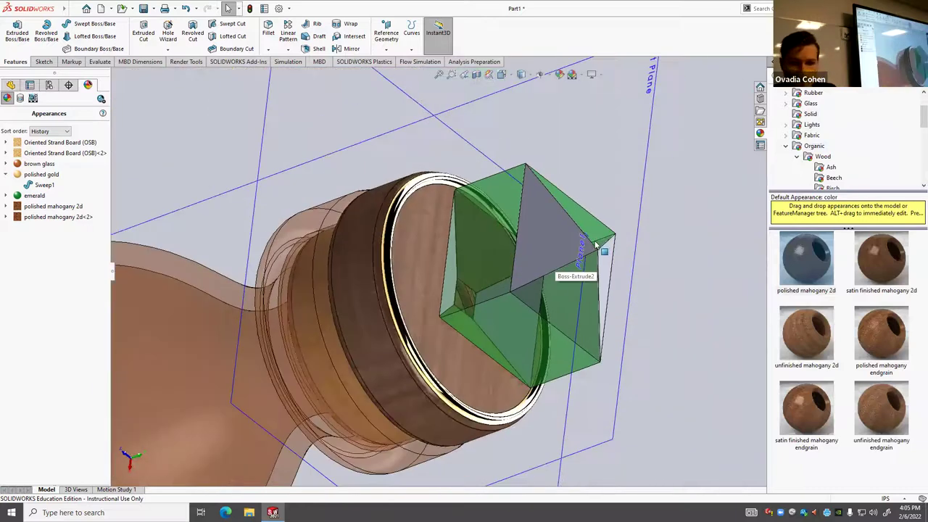
scroll(596, 246, down, 5)
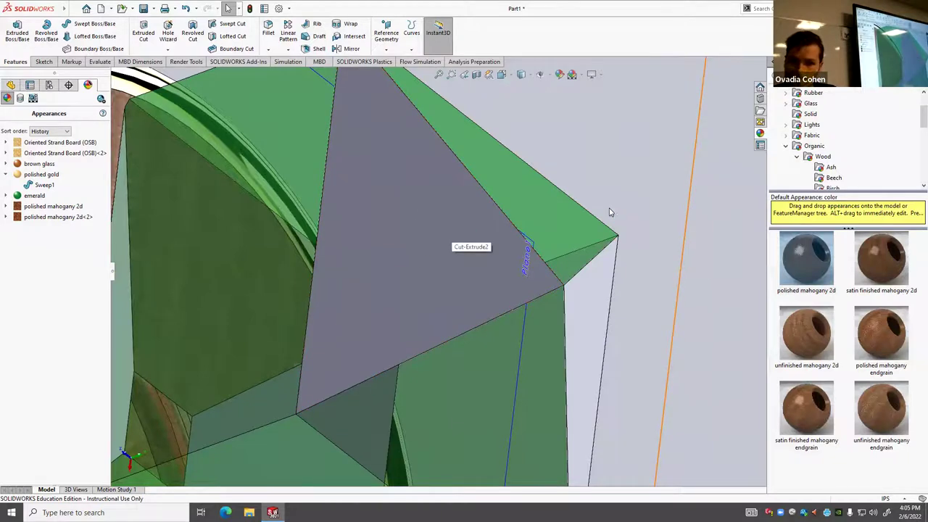
click(786, 146)
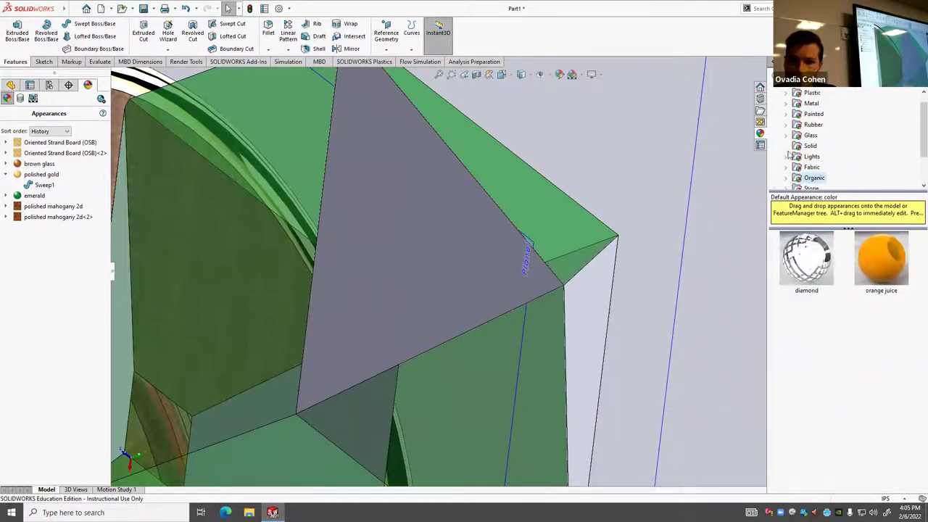
click(785, 146)
scroll(835, 165, down, 6)
click(828, 103)
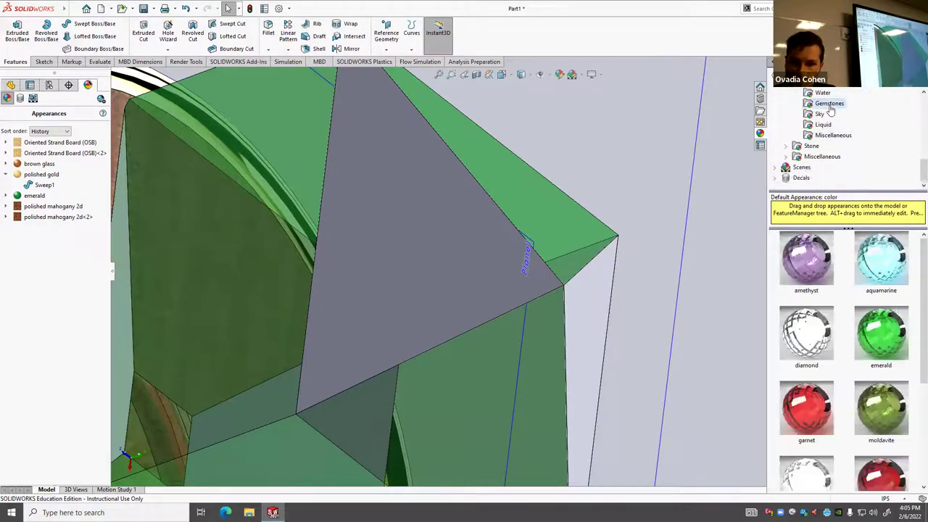
drag(881, 337, 447, 190)
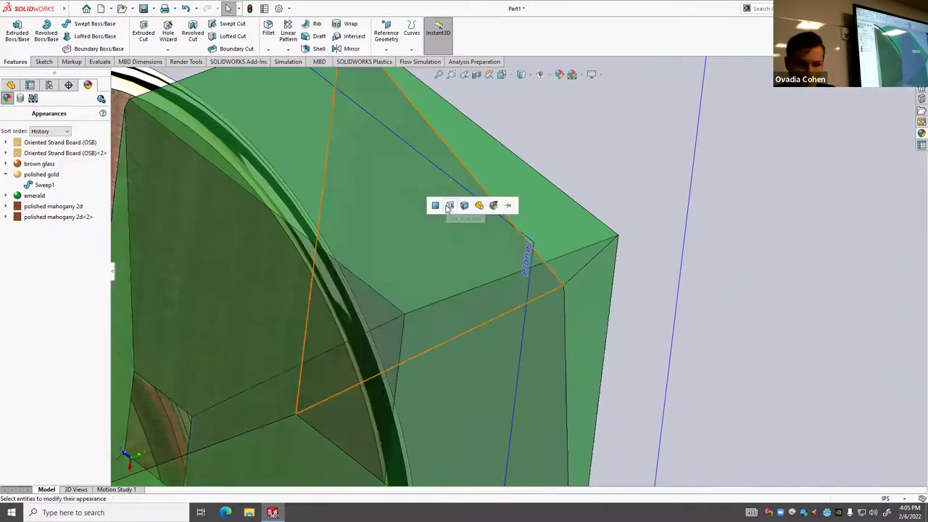
click(452, 207)
scroll(689, 278, up, 5)
Orbit and zoom around the gem, cap and bottle to check the finished model from several angles.
middle_drag(688, 278, 623, 271)
scroll(567, 367, down, 6)
scroll(590, 343, up, 5)
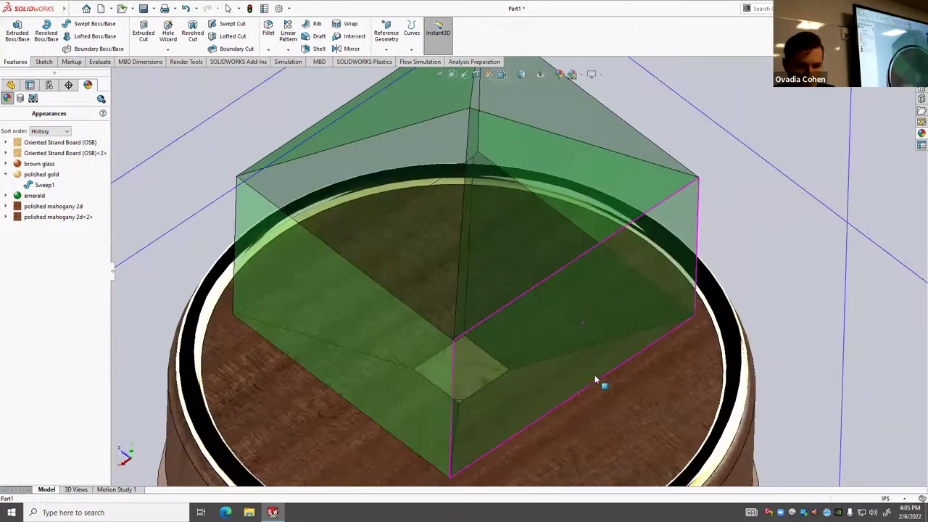
middle_drag(595, 375, 614, 269)
scroll(522, 283, down, 2)
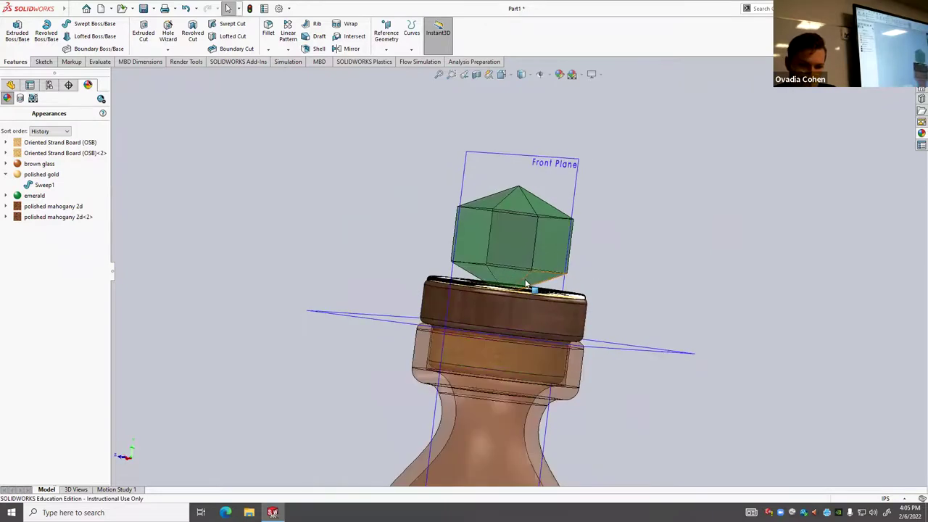
scroll(503, 207, down, 5)
middle_drag(503, 207, 507, 181)
scroll(510, 169, down, 3)
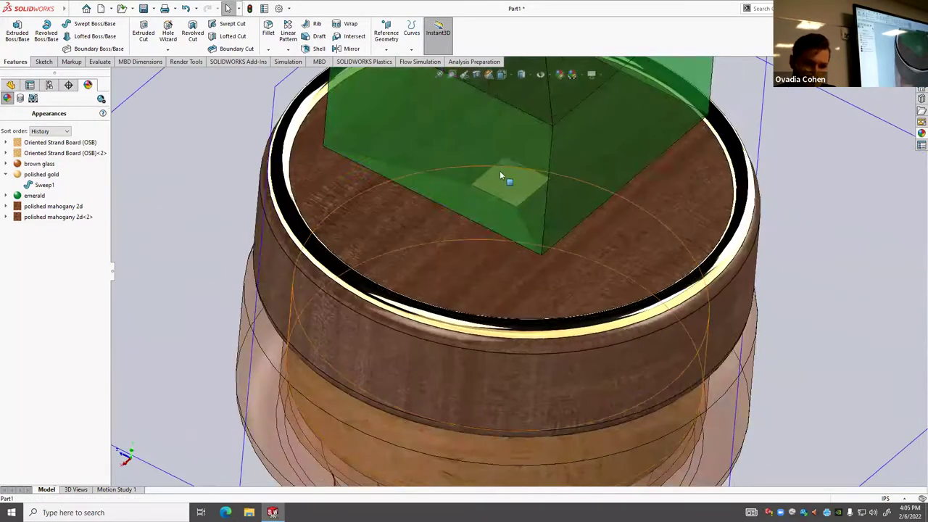
scroll(516, 195, down, 10)
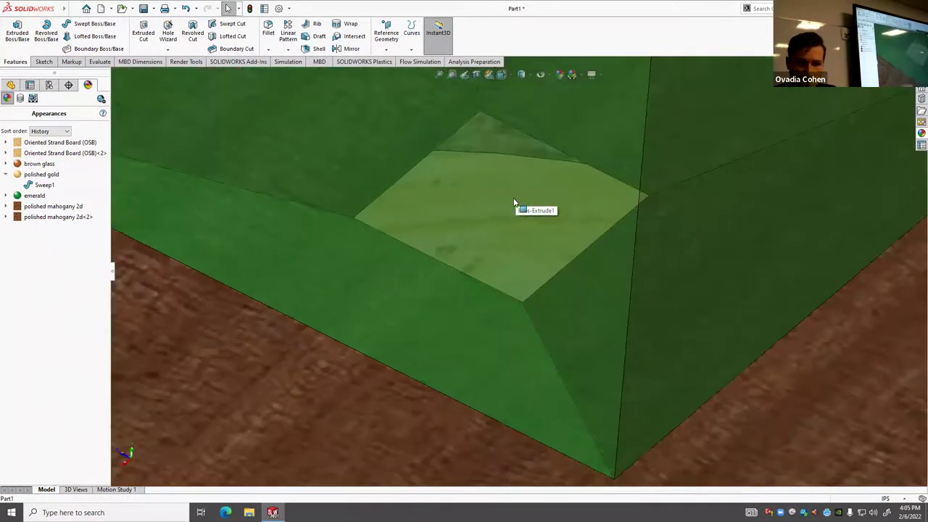
middle_drag(501, 213, 504, 238)
scroll(503, 238, down, 2)
scroll(509, 238, up, 12)
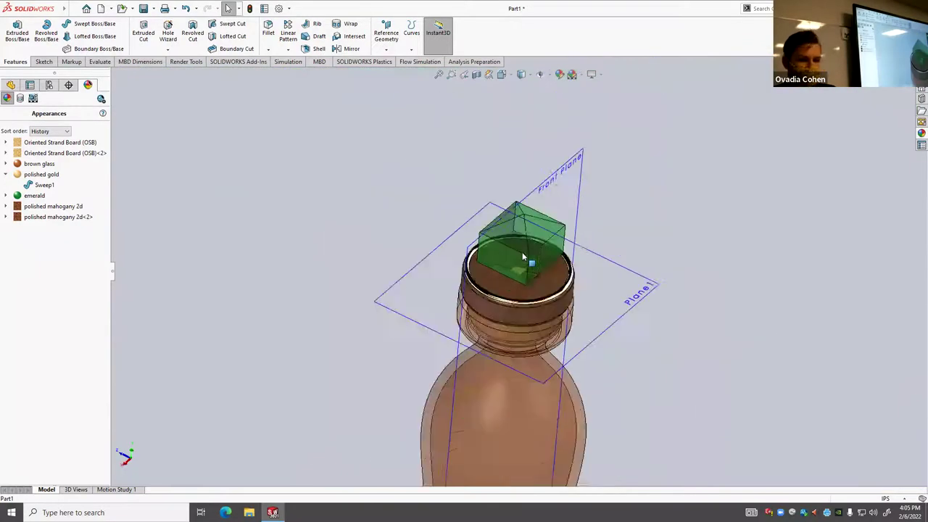
scroll(523, 257, up, 10)
middle_drag(555, 297, 572, 230)
scroll(571, 229, down, 8)
mouse_move(502, 209)
middle_down()
mouse_move(437, 234)
mouse_move(450, 254)
mouse_move(350, 215)
mouse_move(347, 222)
mouse_move(507, 203)
middle_up()
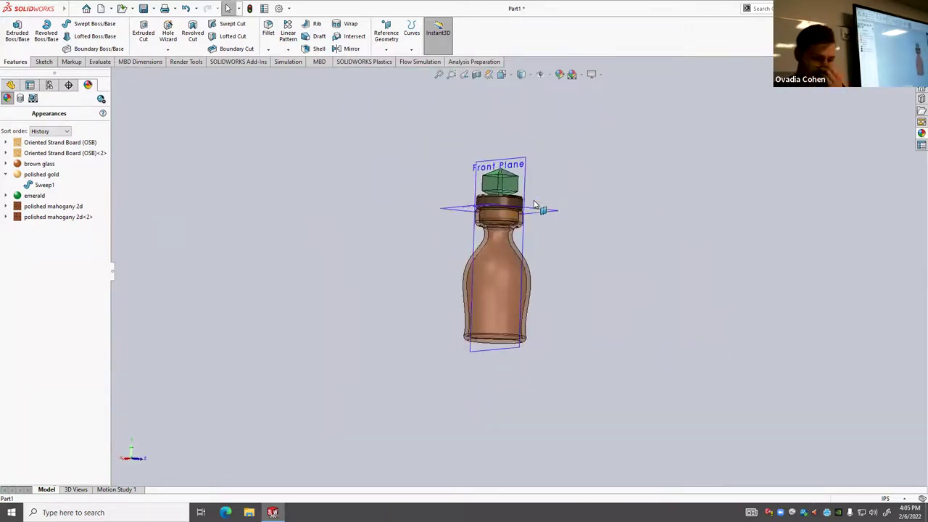
scroll(536, 199, up, 2)
scroll(535, 199, down, 4)
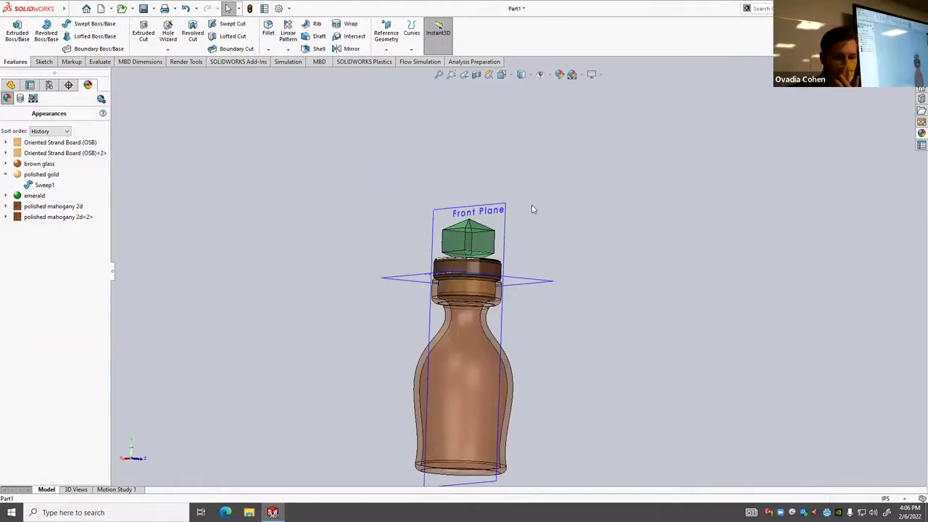
scroll(558, 221, up, 3)
scroll(572, 306, down, 3)
middle_drag(572, 306, 486, 203)
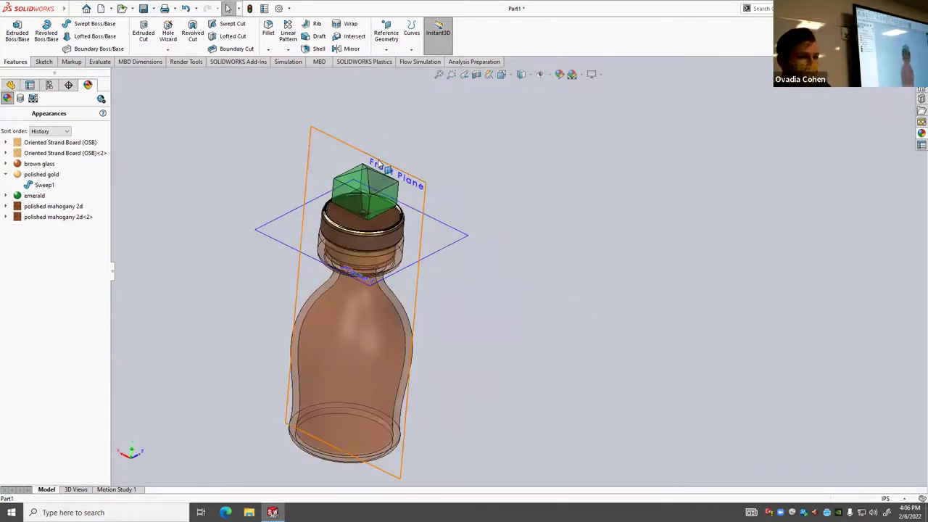
scroll(483, 197, up, 3)
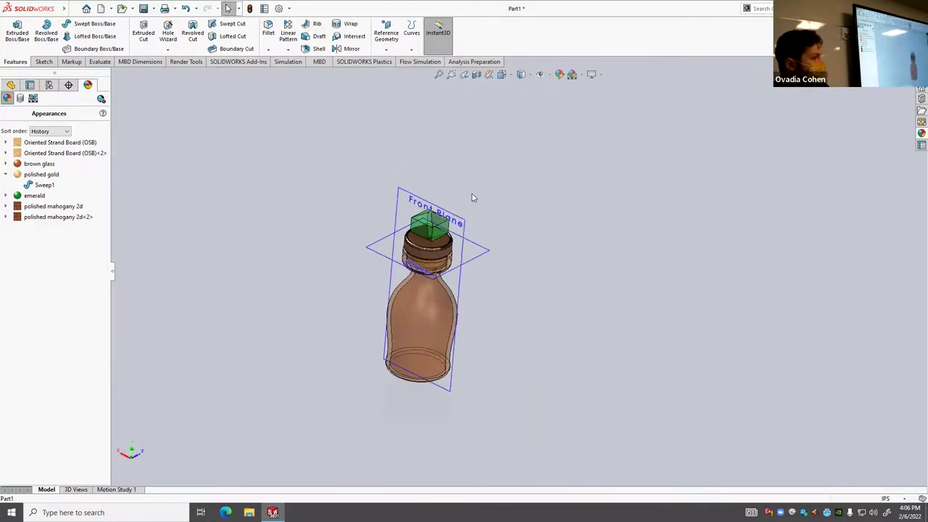
scroll(464, 200, up, 2)
scroll(458, 201, down, 2)
mouse_move(458, 200)
middle_down()
mouse_move(469, 220)
mouse_move(435, 261)
middle_up()
scroll(392, 311, down, 4)
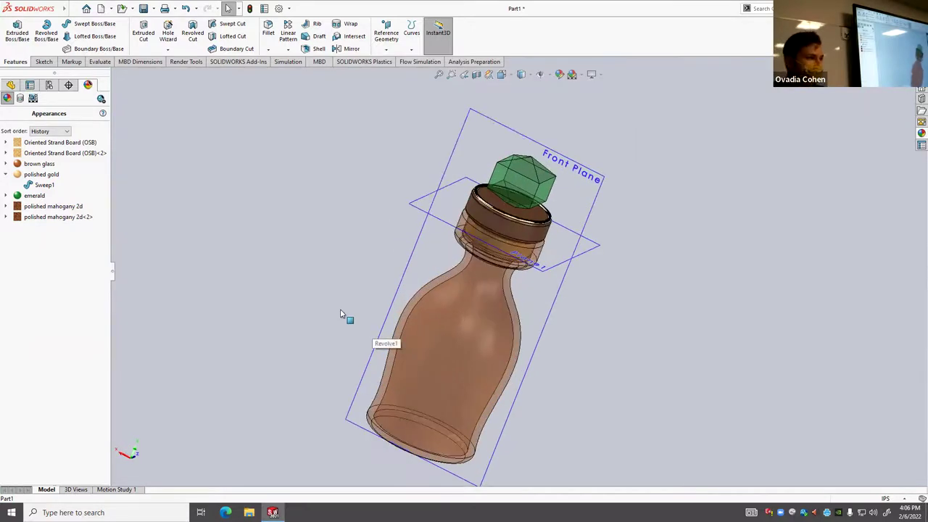
scroll(343, 313, up, 2)
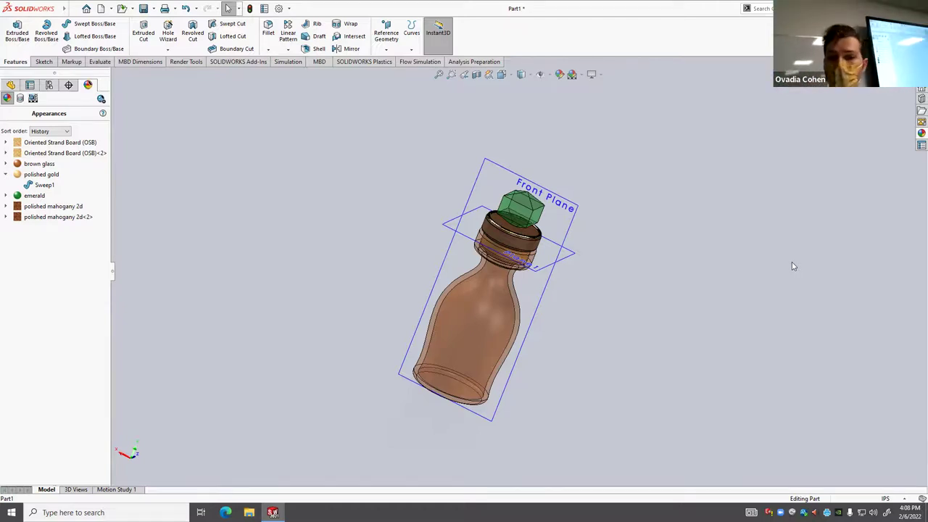
Expand Scenes in the library, browse Basic and Studio Scenes, and settle on Presentation Scenes.
click(920, 133)
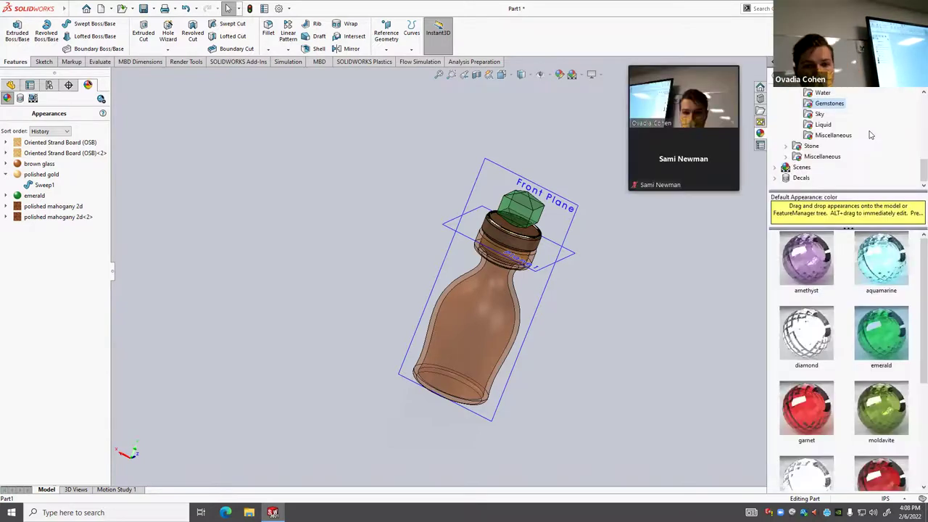
click(774, 167)
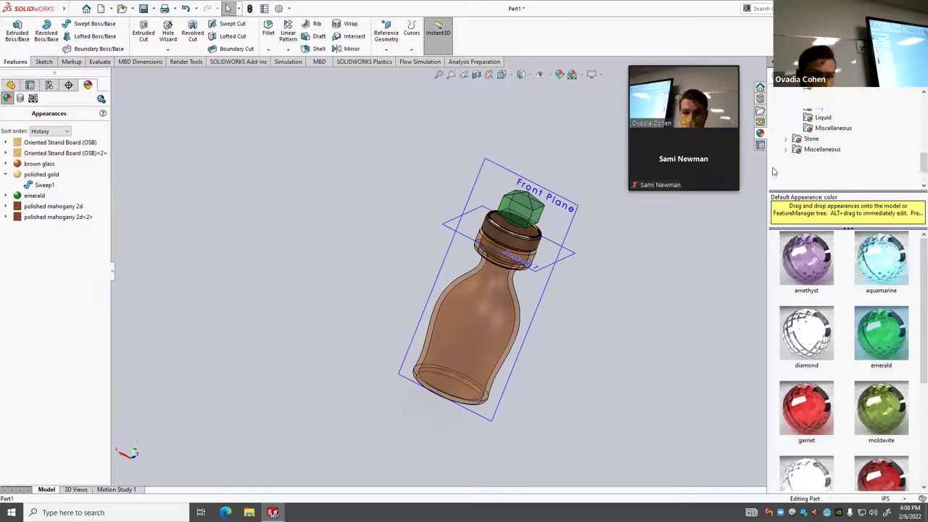
click(825, 136)
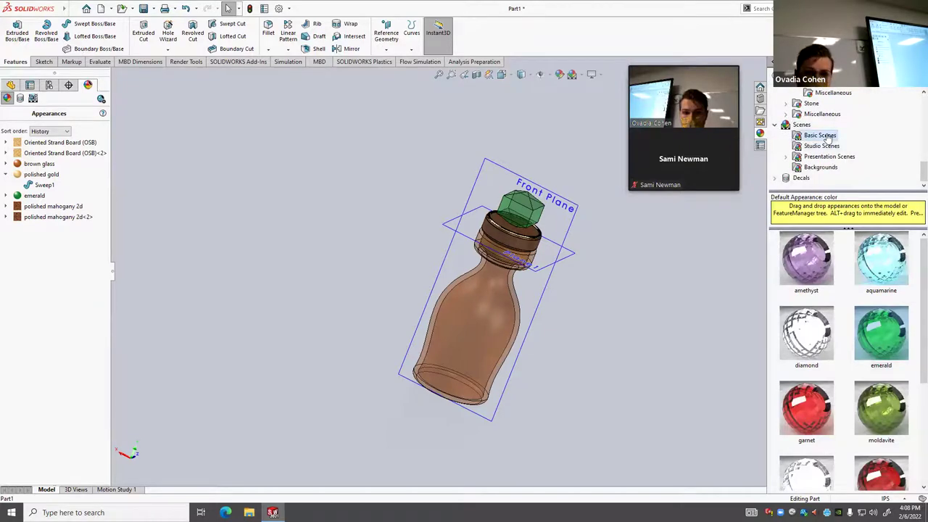
click(826, 146)
click(835, 158)
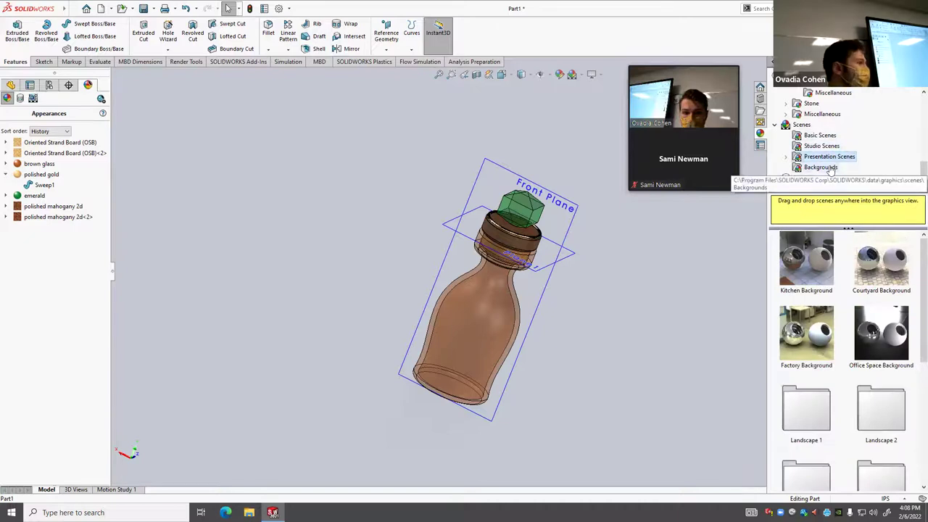
click(819, 136)
click(820, 145)
click(828, 157)
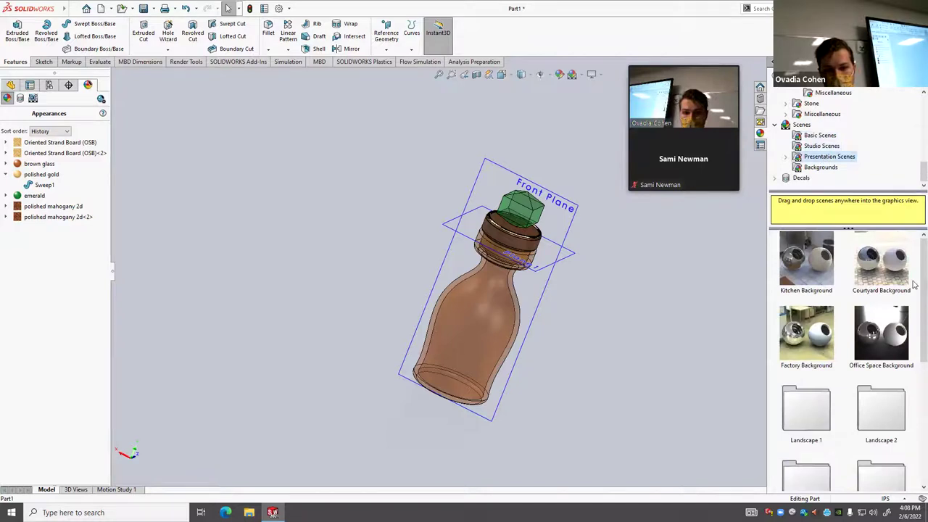
mouse_move(906, 281)
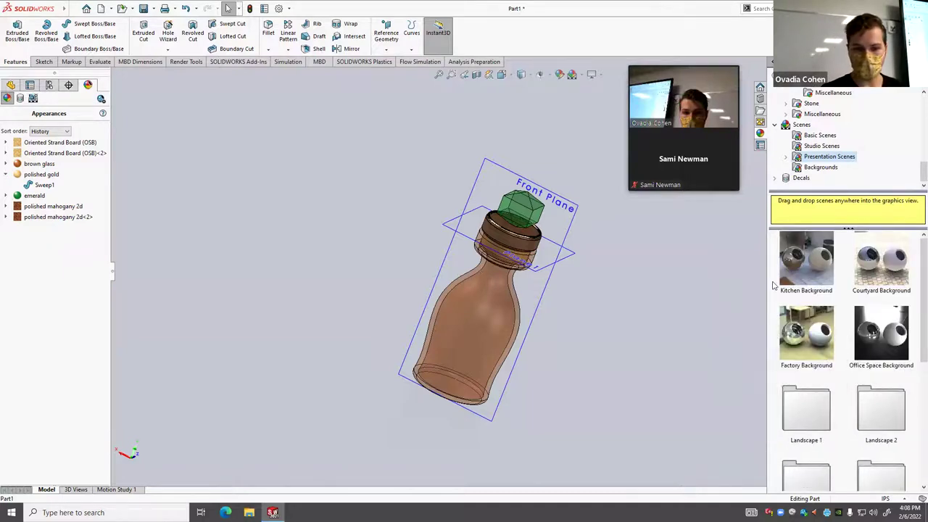
Drop Courtyard Background onto the model, accept the document scene, and orbit around the bottle.
drag(884, 274, 641, 305)
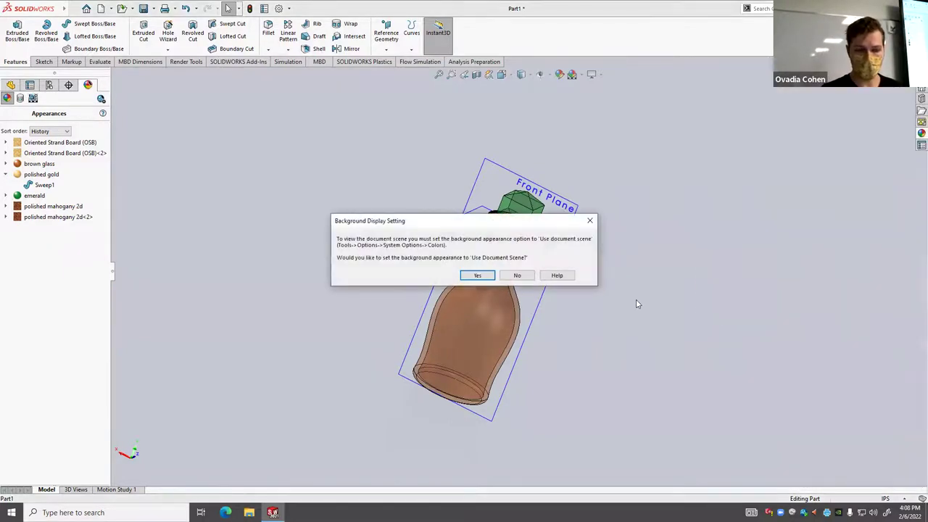
click(477, 276)
middle_drag(484, 279, 553, 377)
scroll(553, 377, down, 10)
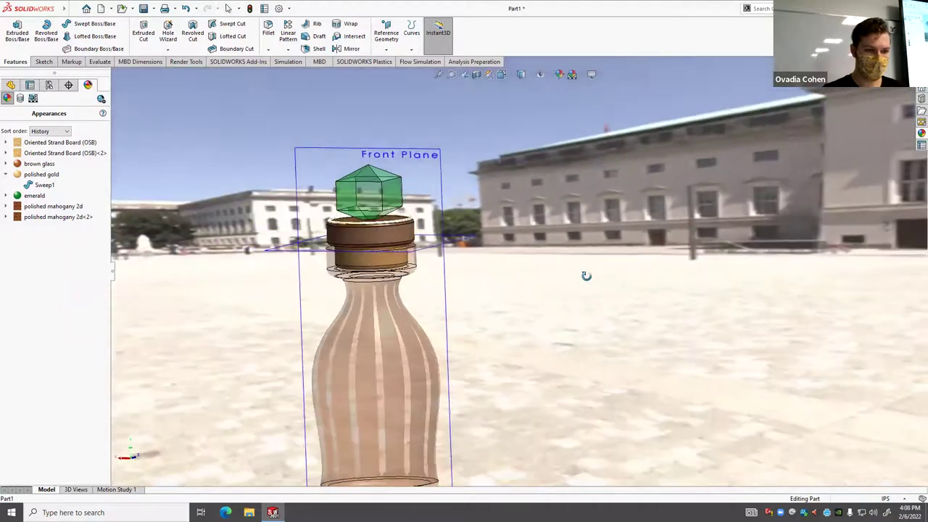
middle_drag(586, 275, 763, 275)
scroll(651, 297, down, 5)
scroll(650, 297, up, 6)
middle_drag(592, 274, 914, 156)
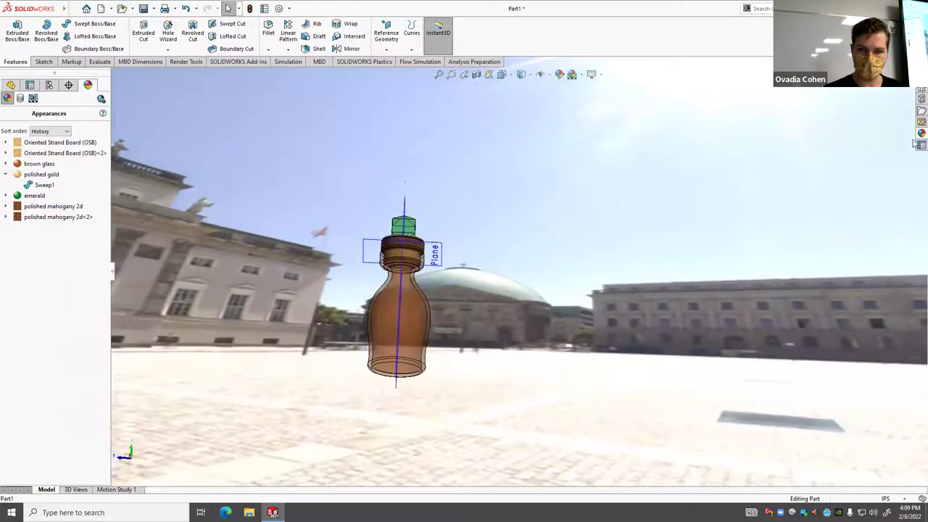
click(916, 134)
Apply the Kitchen Background scene and orbit the bottle within it.
drag(833, 257, 579, 302)
middle_drag(579, 302, 550, 340)
middle_drag(659, 335, 426, 363)
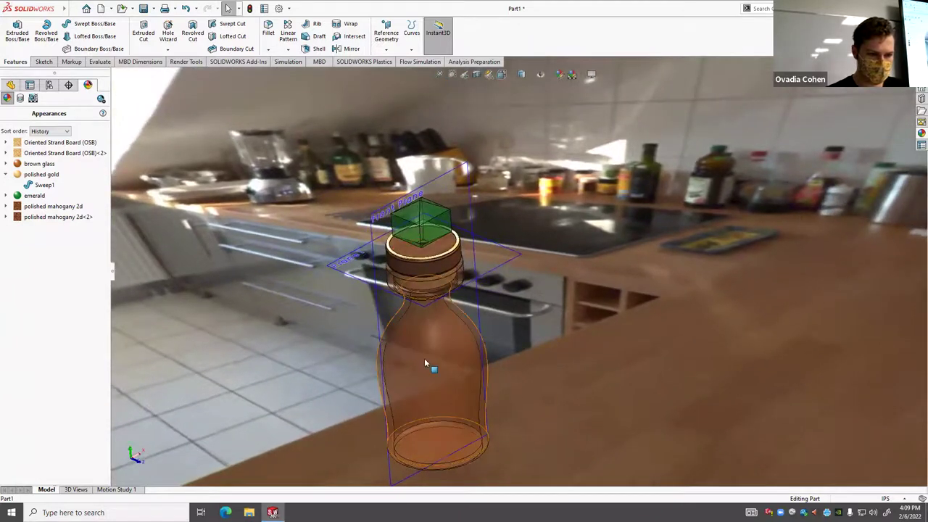
middle_drag(604, 297, 347, 239)
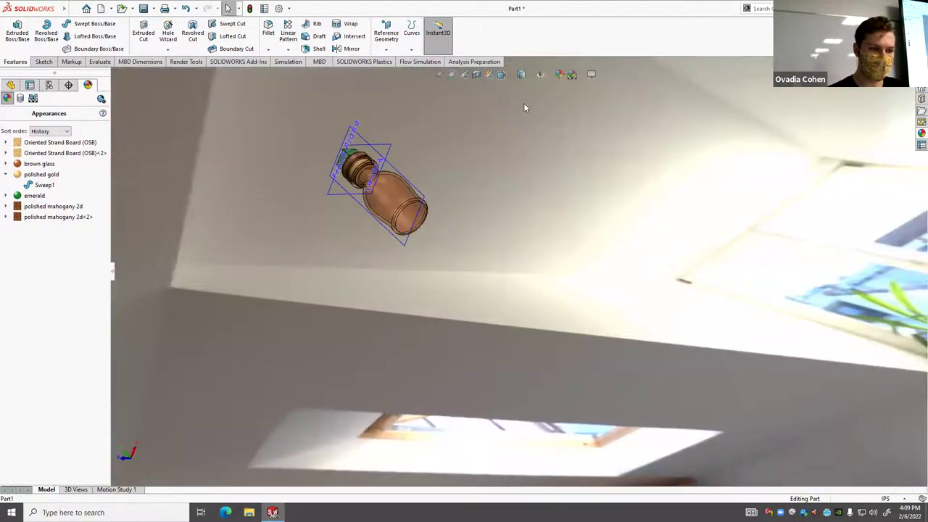
middle_drag(524, 107, 613, 150)
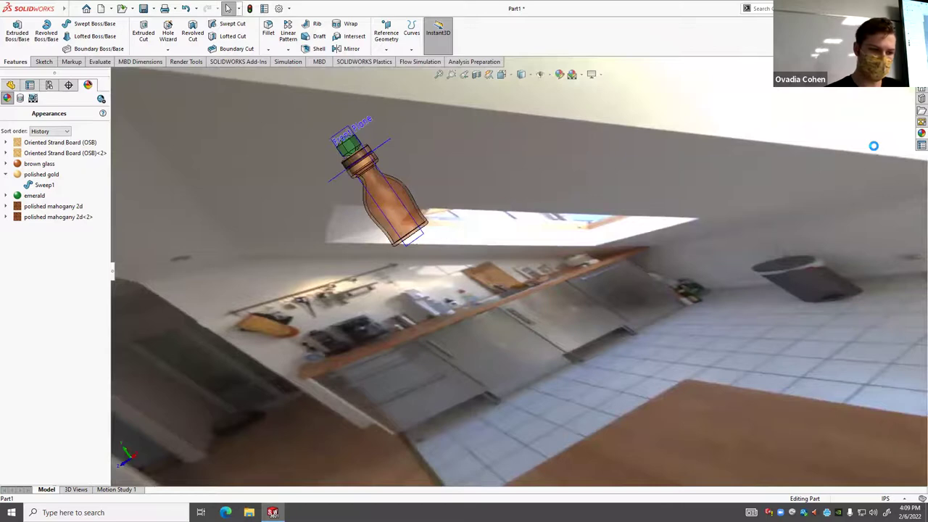
Snap to the front view, nudge it with arrow keys, and enable the PhotoView 360 add-in.
key(space)
click(326, 271)
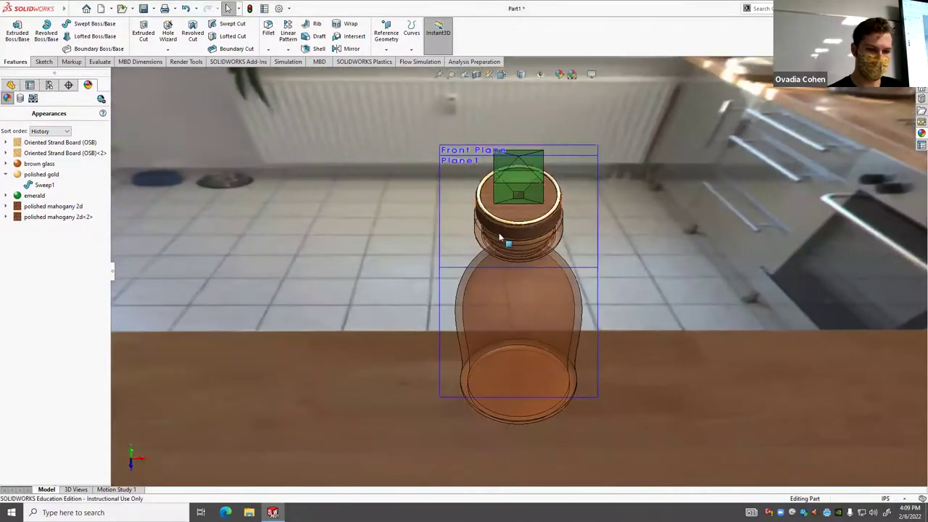
key(Left)
key(Left)
key(Up)
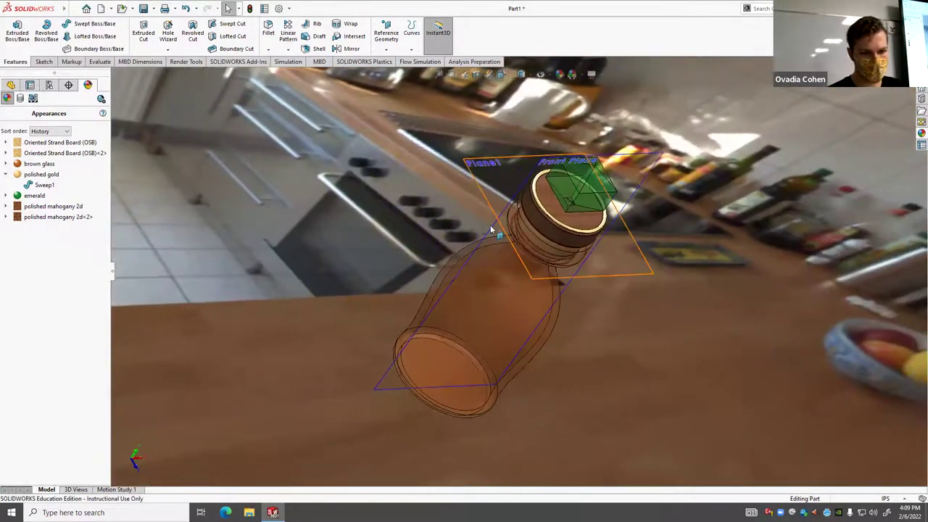
scroll(662, 273, up, 5)
scroll(556, 263, down, 5)
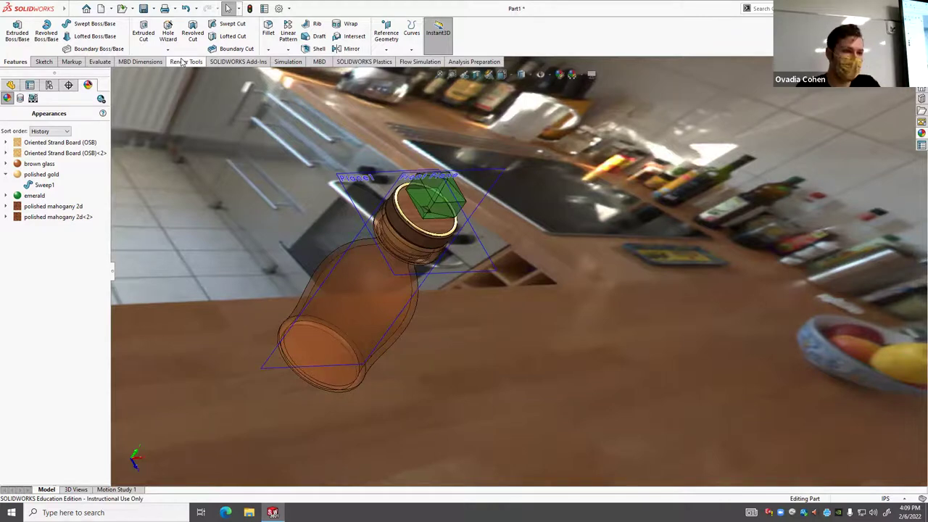
click(255, 62)
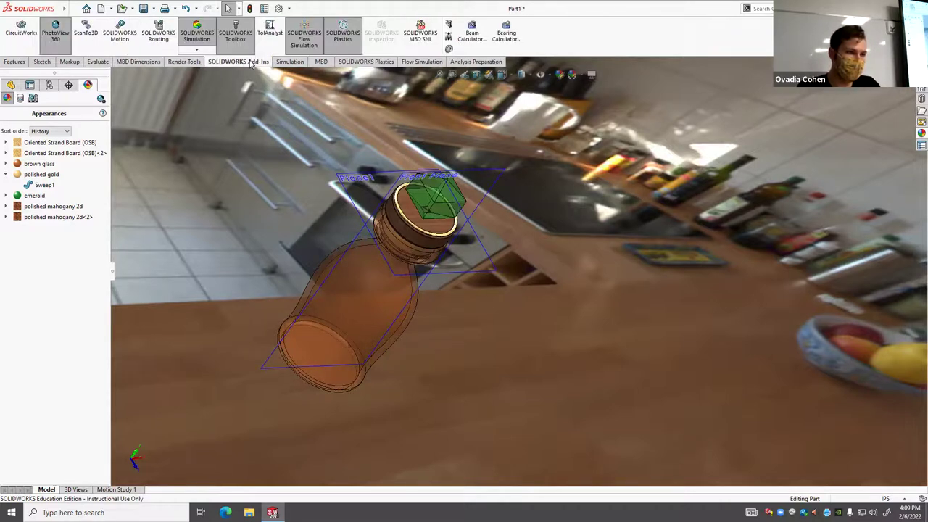
click(42, 38)
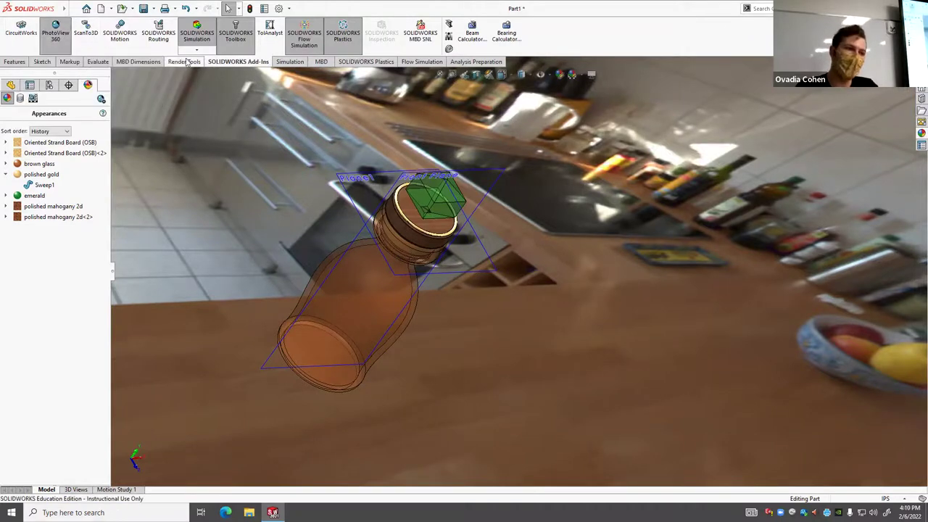
Confirm PhotoView 360 is loaded, return to Render Tools, and launch the Preview Window.
click(187, 62)
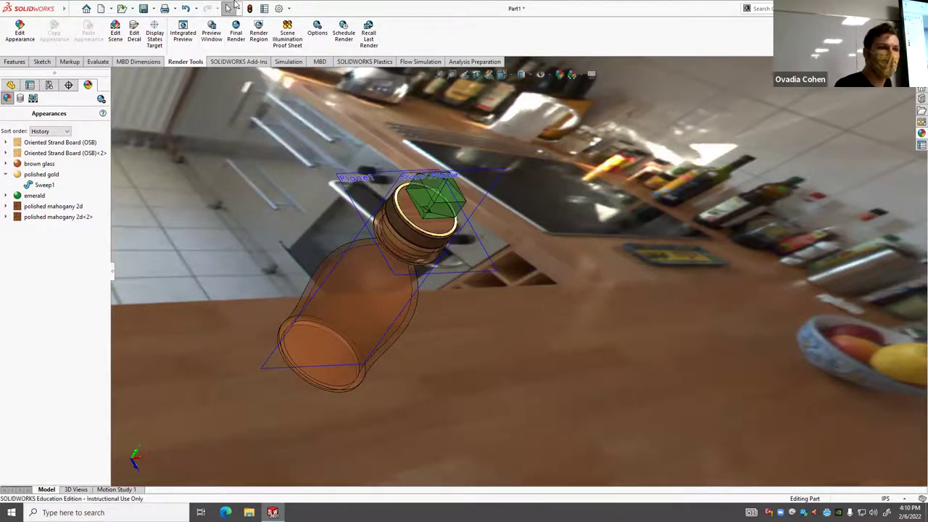
click(255, 63)
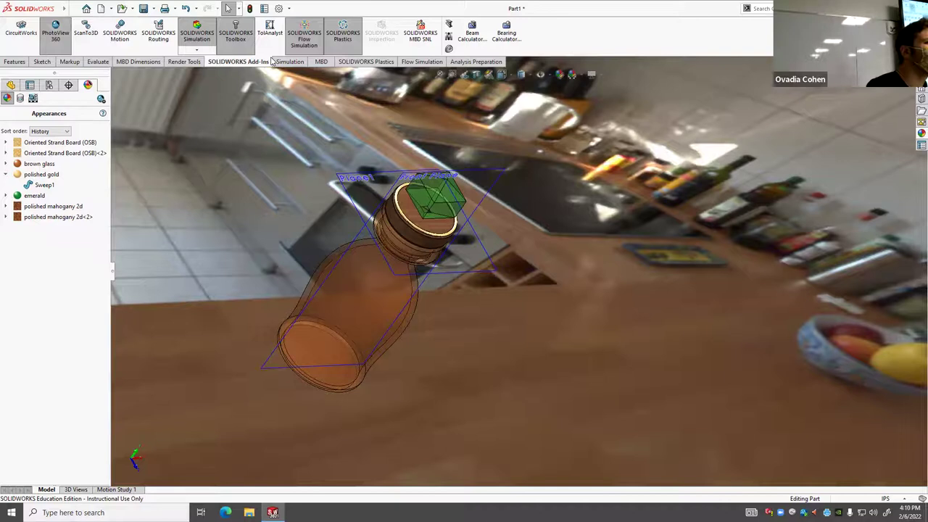
click(61, 37)
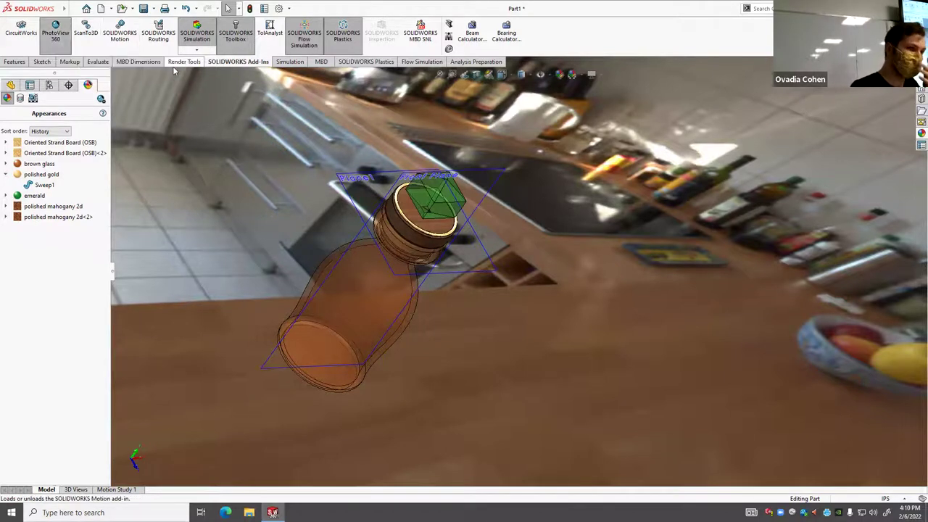
click(184, 61)
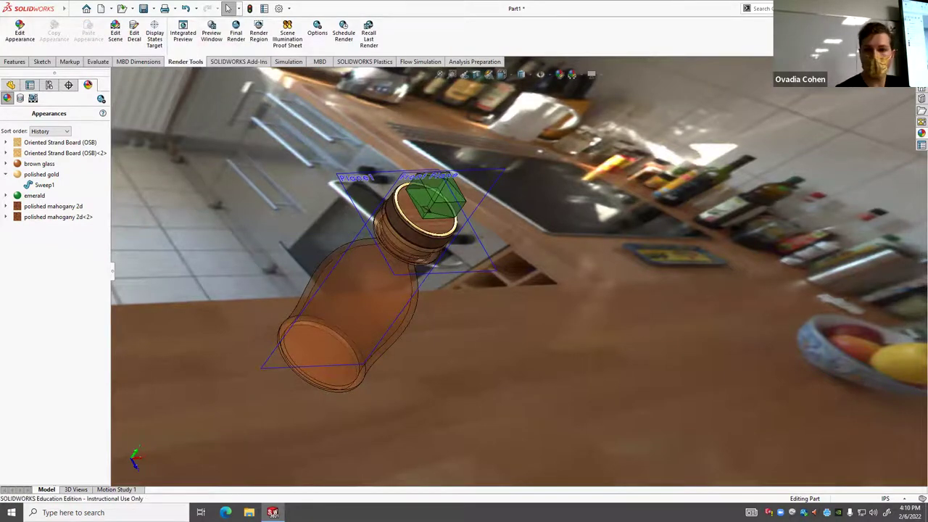
click(915, 136)
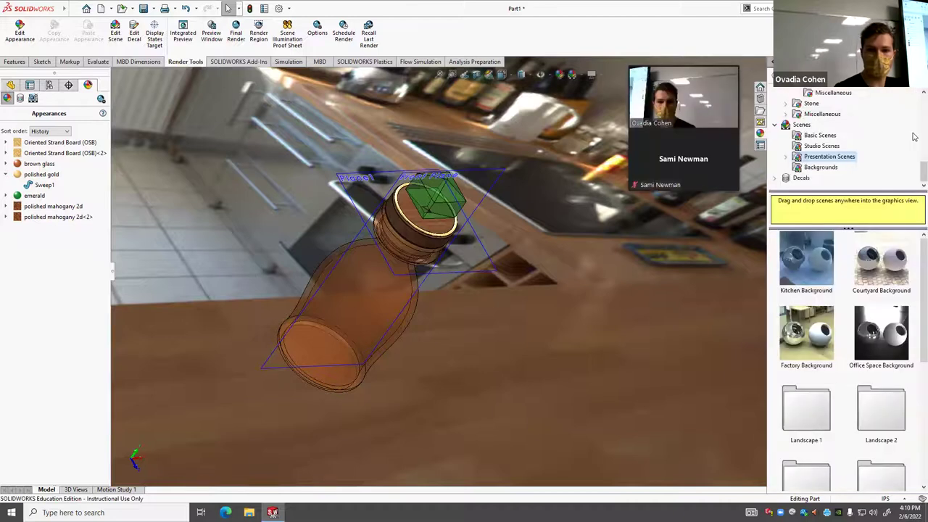
click(778, 126)
click(777, 127)
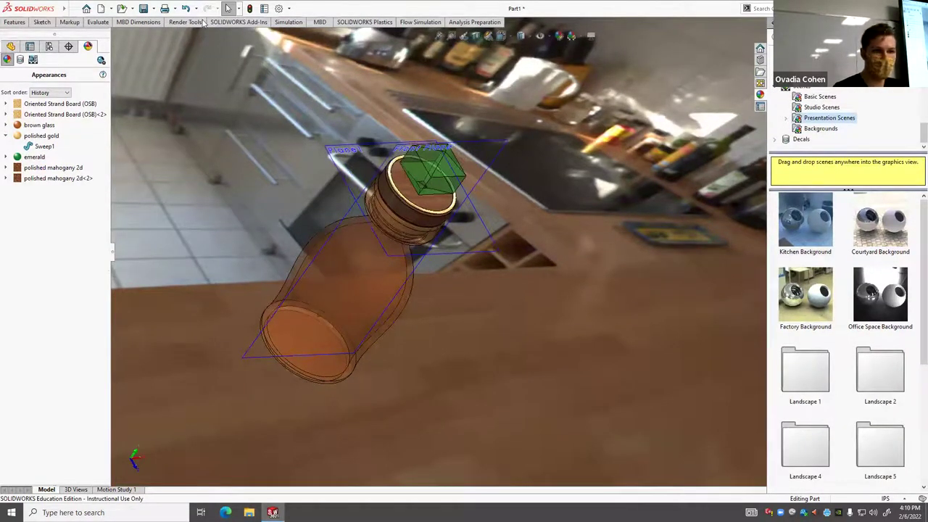
click(198, 24)
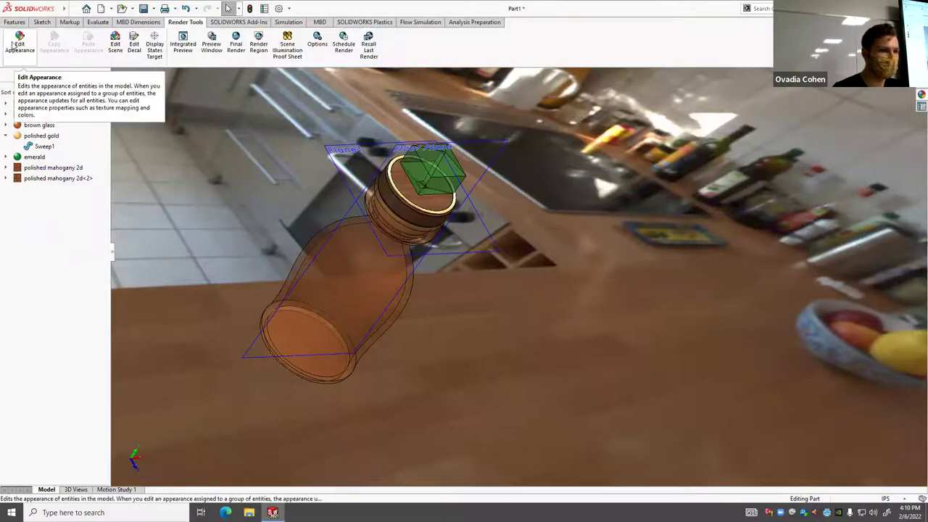
click(211, 43)
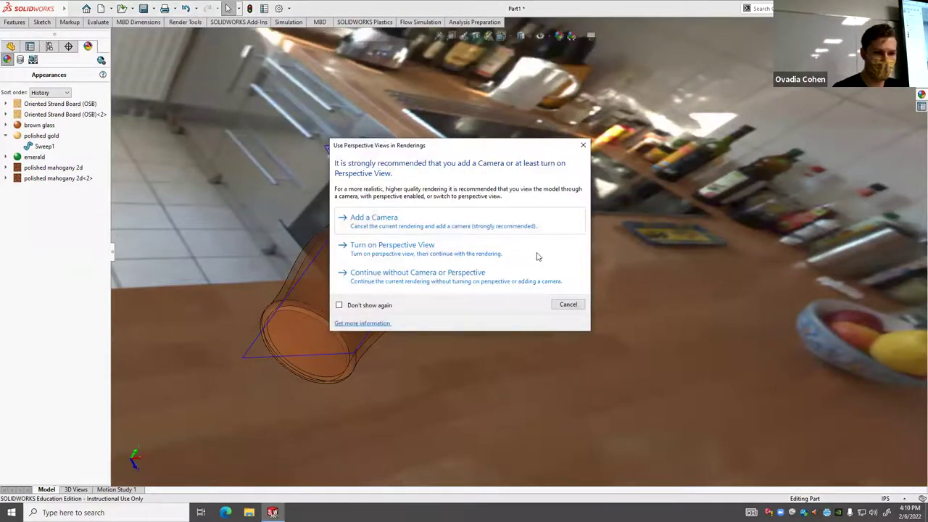
Turn on perspective view to start the preview render, then minimize the unresponsive PhotoView 360 window.
click(497, 255)
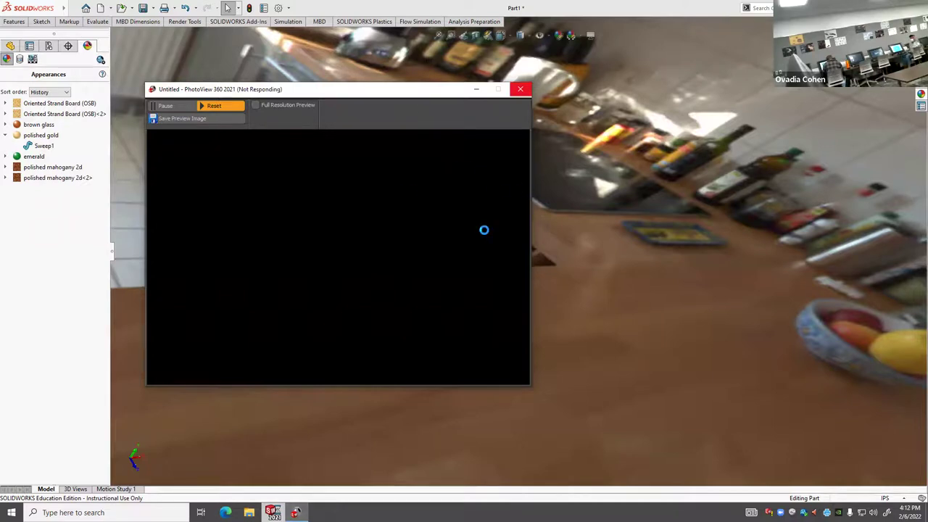
click(477, 91)
Restore the PhotoView 360 preview to a small window beside the model and orbit the bottle to update the render.
mouse_move(295, 507)
click(311, 477)
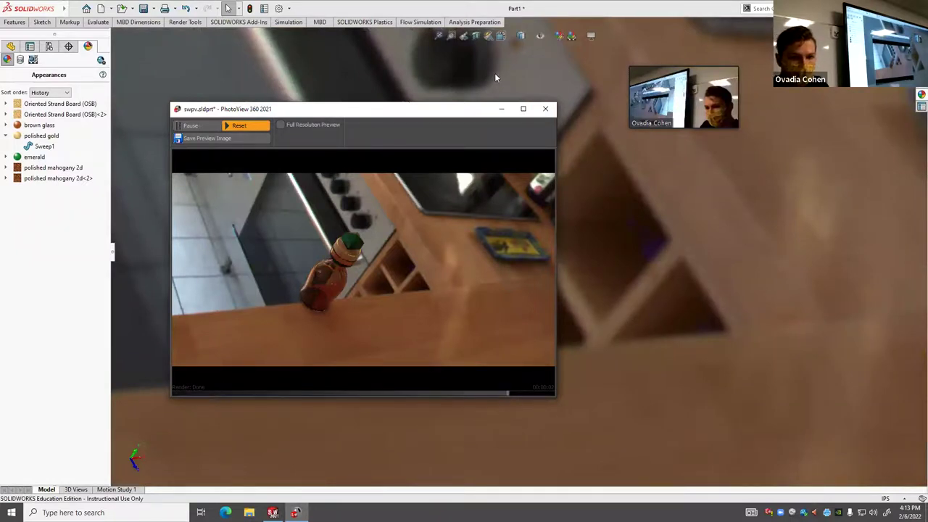
drag(435, 116, 311, 165)
middle_drag(662, 271, 502, 282)
scroll(502, 282, down, 5)
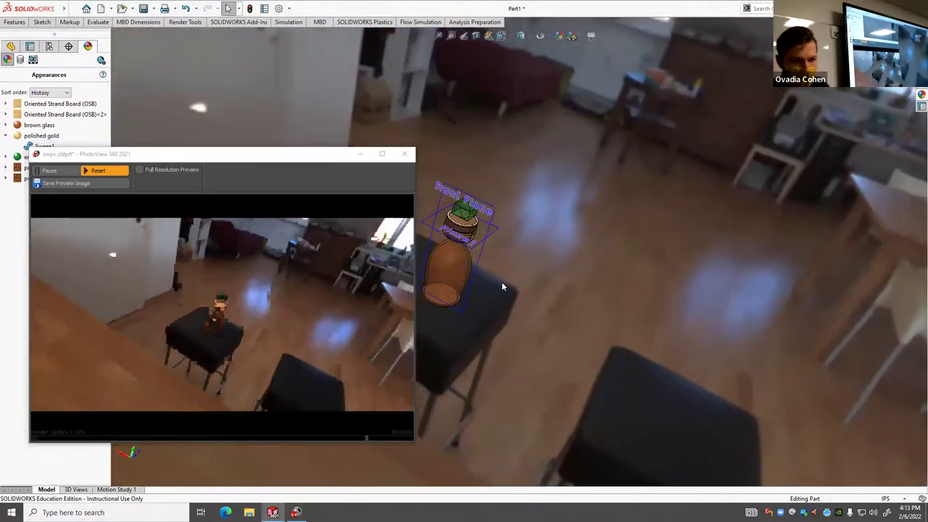
scroll(463, 274, down, 4)
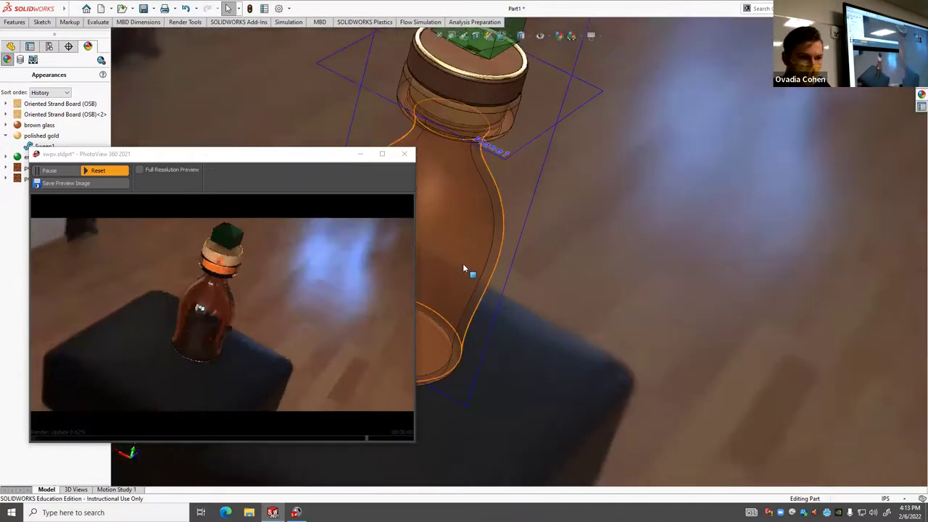
scroll(659, 221, up, 5)
middle_drag(659, 221, 409, 67)
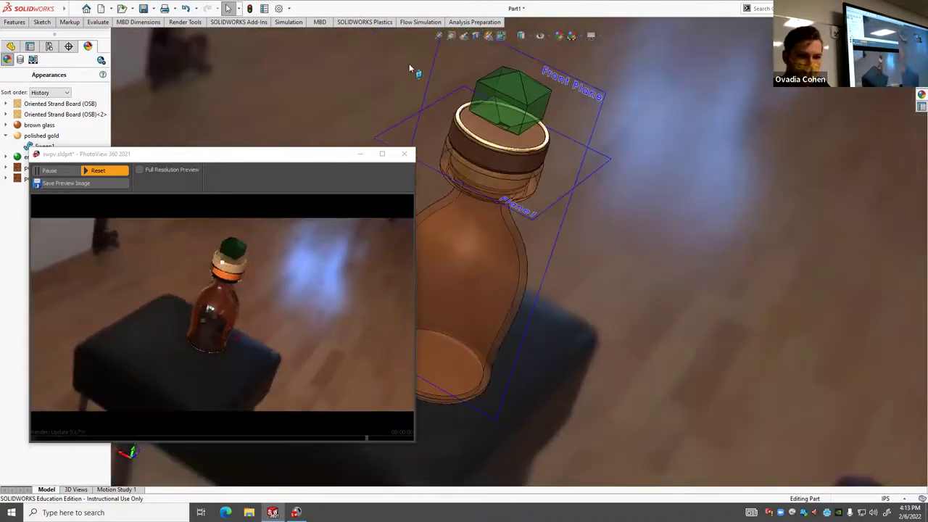
double_click(305, 154)
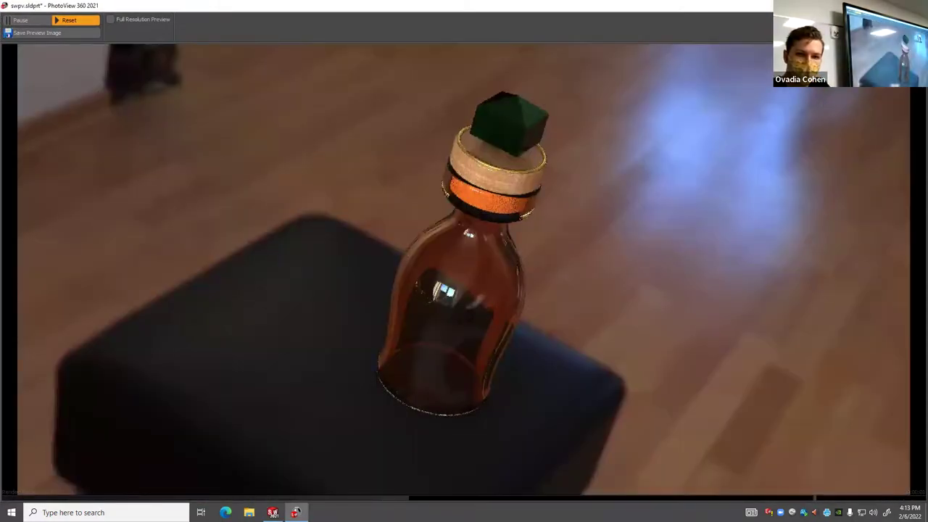
key(super+Down)
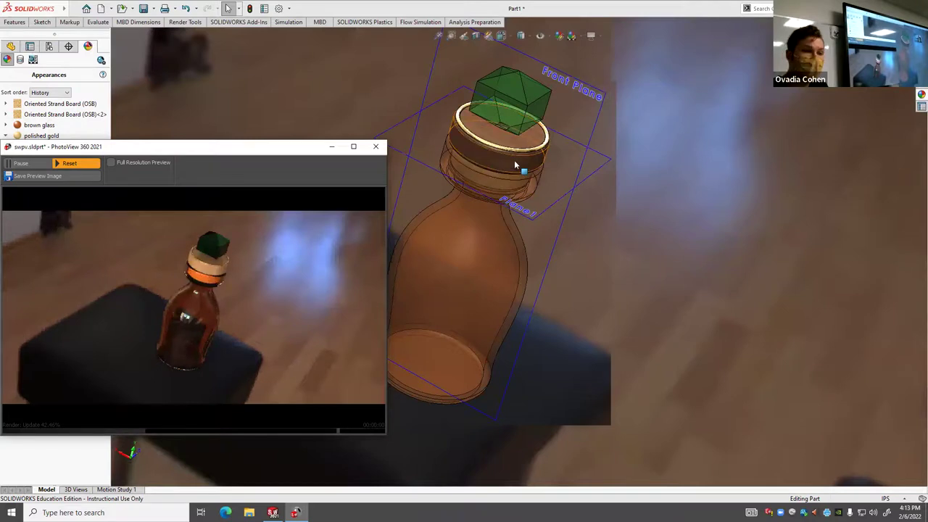
click(507, 62)
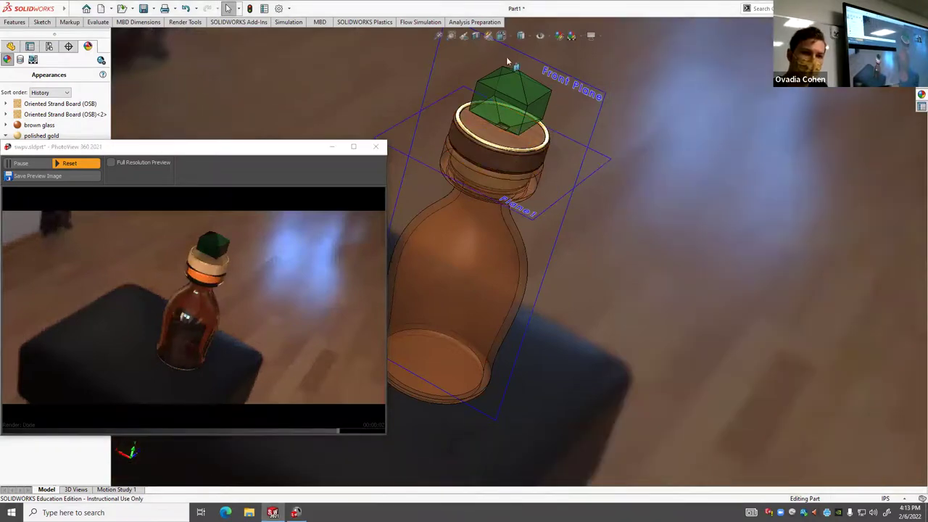
scroll(512, 202, down, 10)
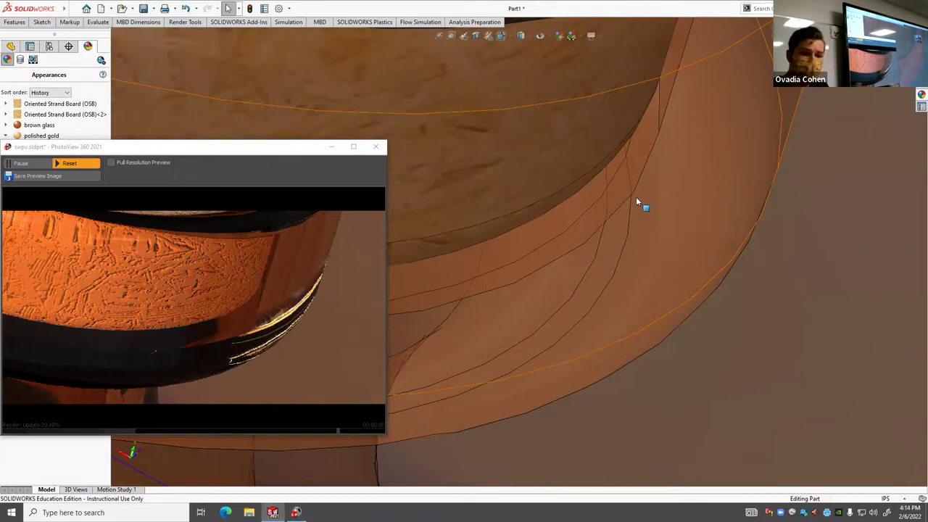
key(f)
middle_drag(639, 224, 474, 308)
scroll(480, 308, down, 5)
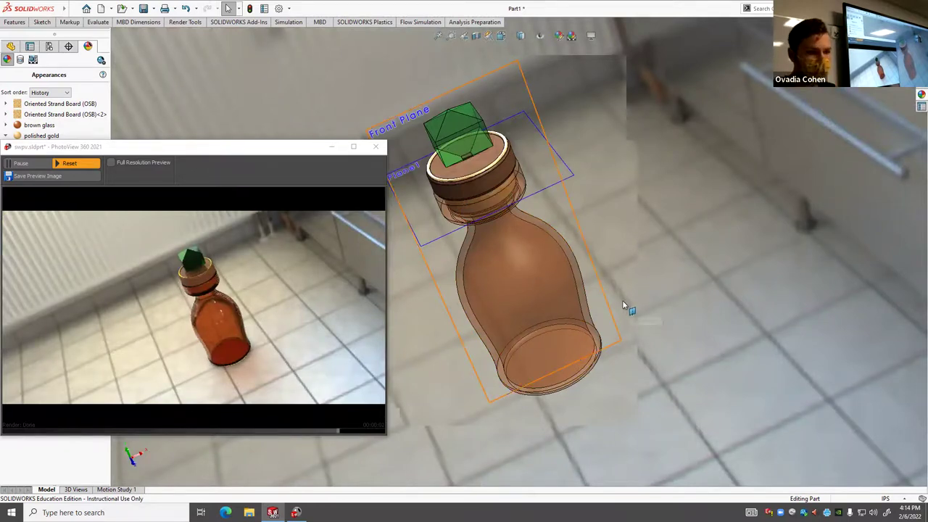
scroll(622, 300, up, 10)
middle_drag(535, 238, 597, 259)
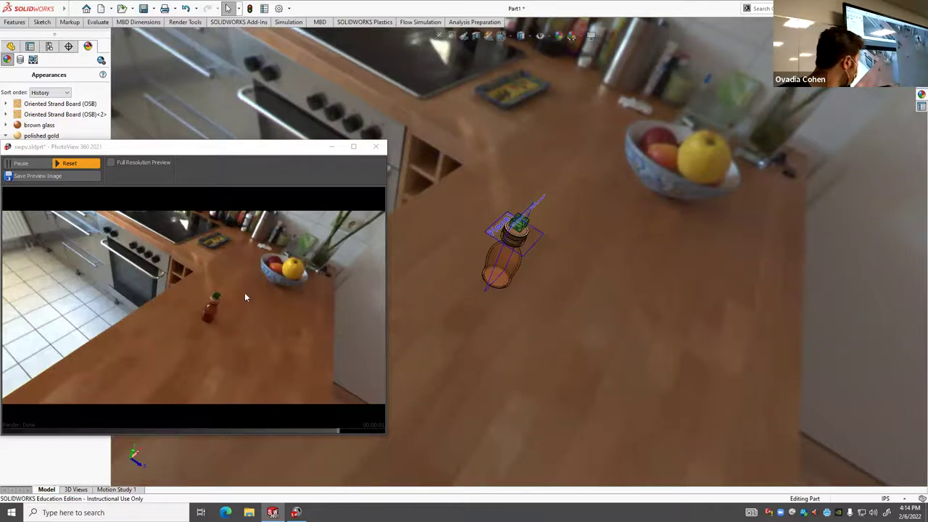
scroll(443, 238, down, 10)
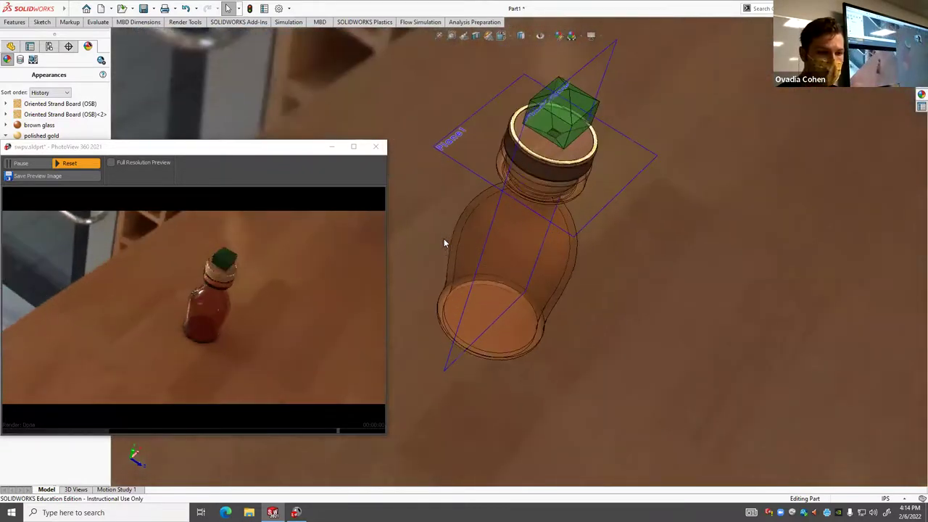
middle_drag(551, 316, 548, 268)
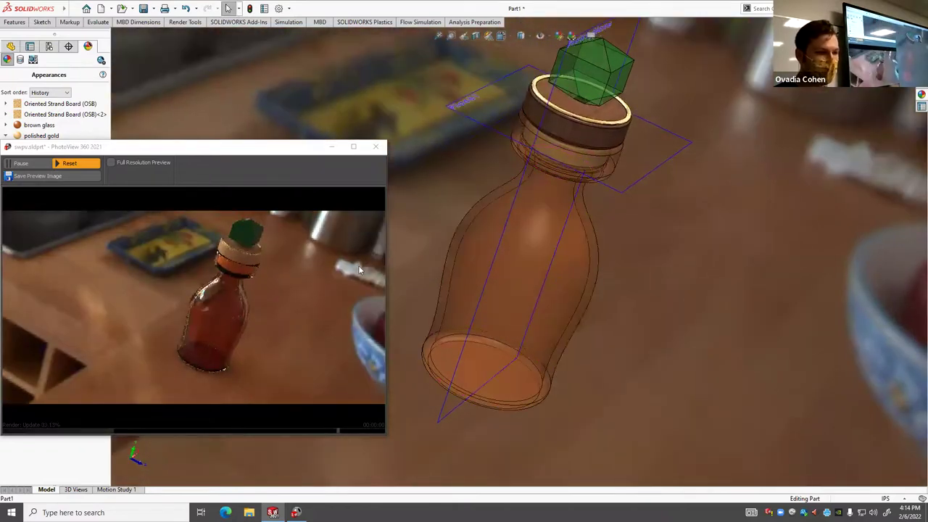
scroll(473, 286, up, 8)
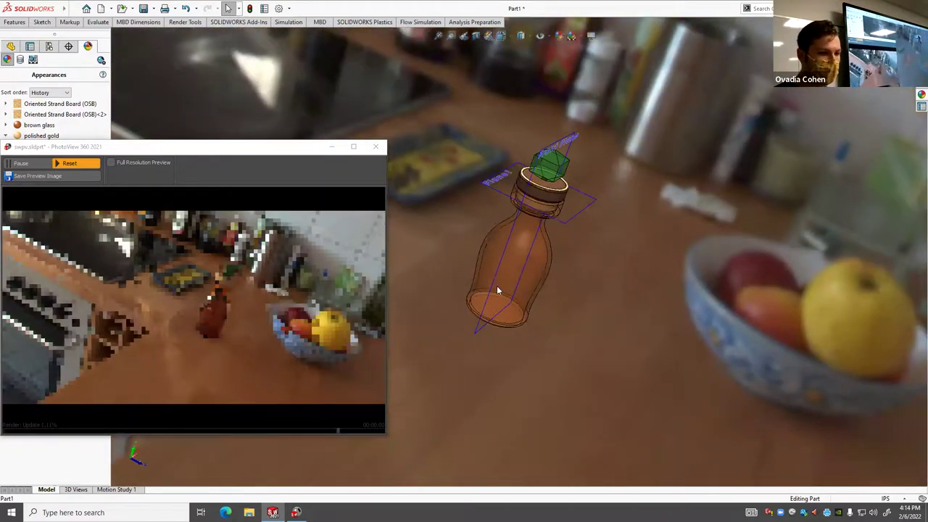
middle_drag(513, 319, 847, 171)
Apply the Courtyard Background scene to the bottle as a trial.
click(922, 95)
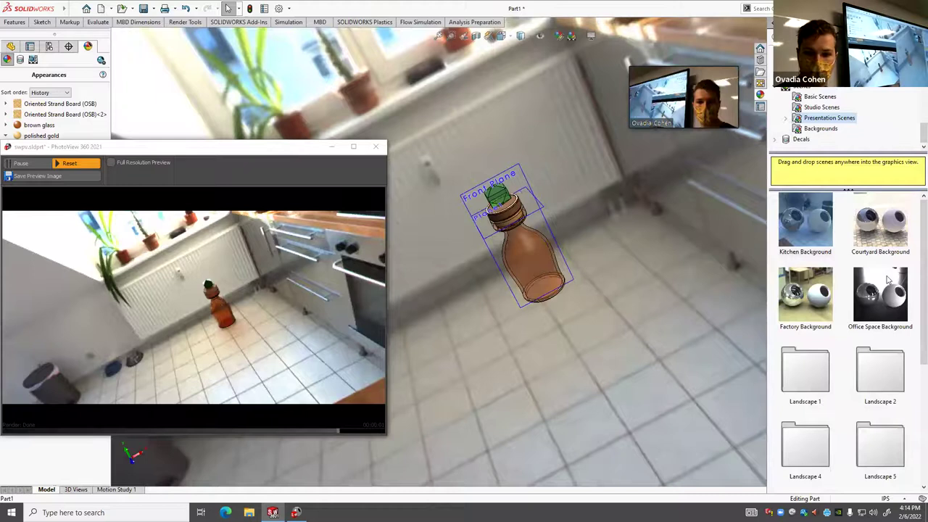
drag(877, 223, 642, 323)
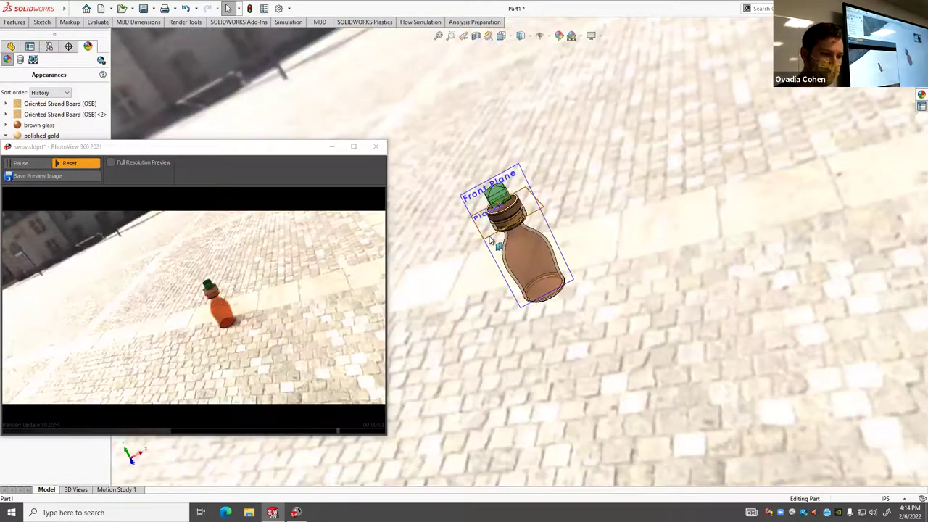
scroll(524, 270, down, 1)
scroll(523, 268, down, 4)
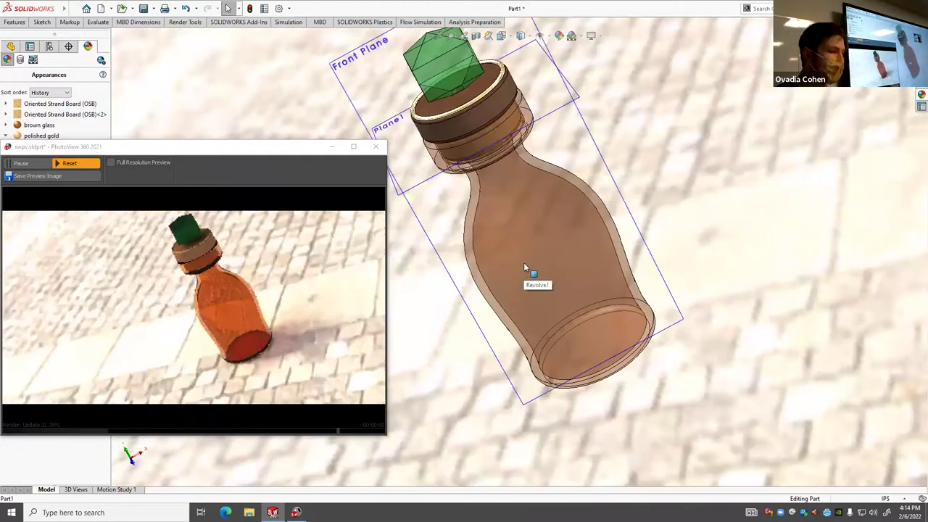
scroll(492, 275, up, 2)
scroll(471, 156, down, 4)
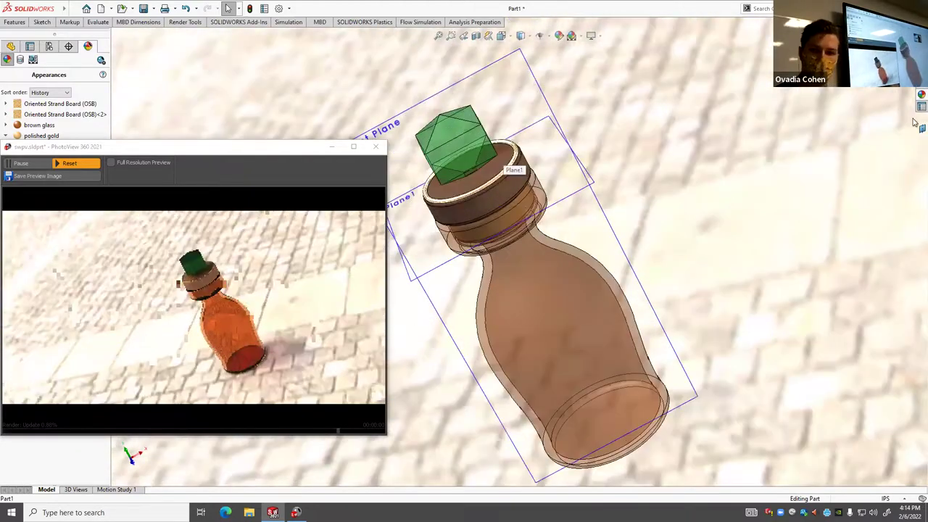
Replace it with the Basic Scenes 3 Point Blue scene for a plain blue backdrop.
click(918, 95)
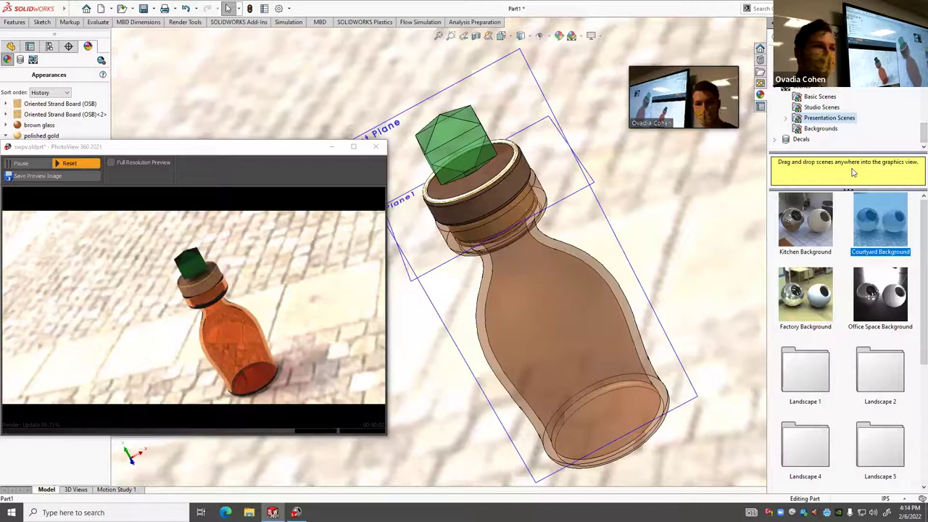
click(821, 107)
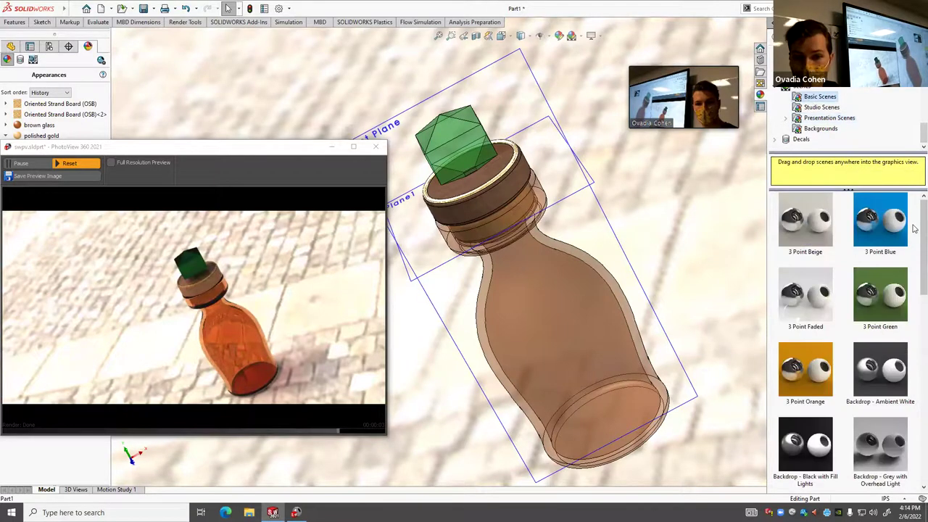
drag(879, 221, 716, 240)
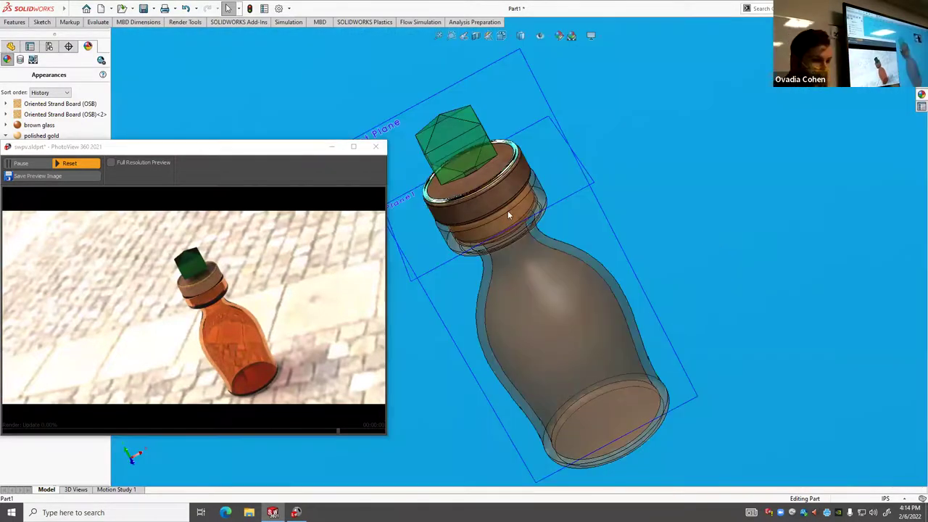
scroll(503, 216, up, 2)
scroll(506, 243, down, 2)
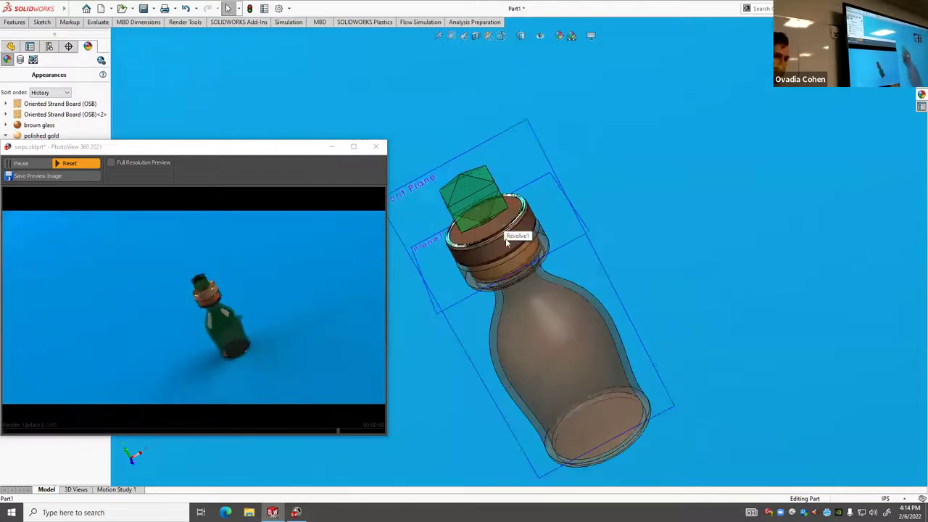
scroll(506, 243, down, 3)
scroll(545, 252, down, 3)
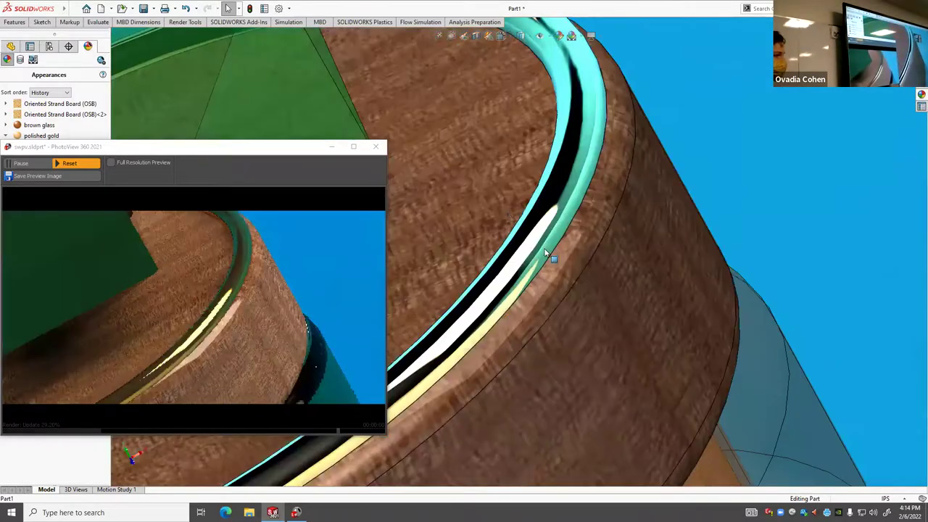
scroll(544, 233, down, 1)
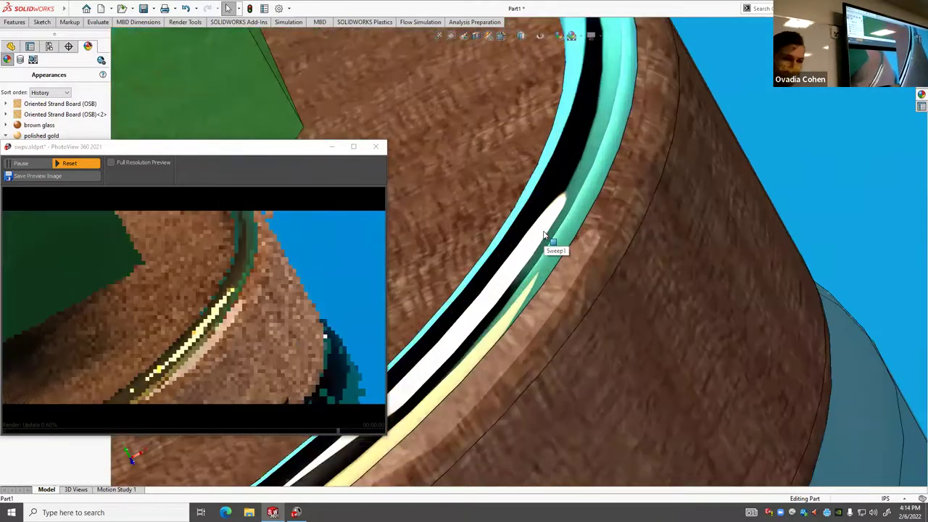
scroll(548, 232, up, 3)
scroll(558, 268, up, 10)
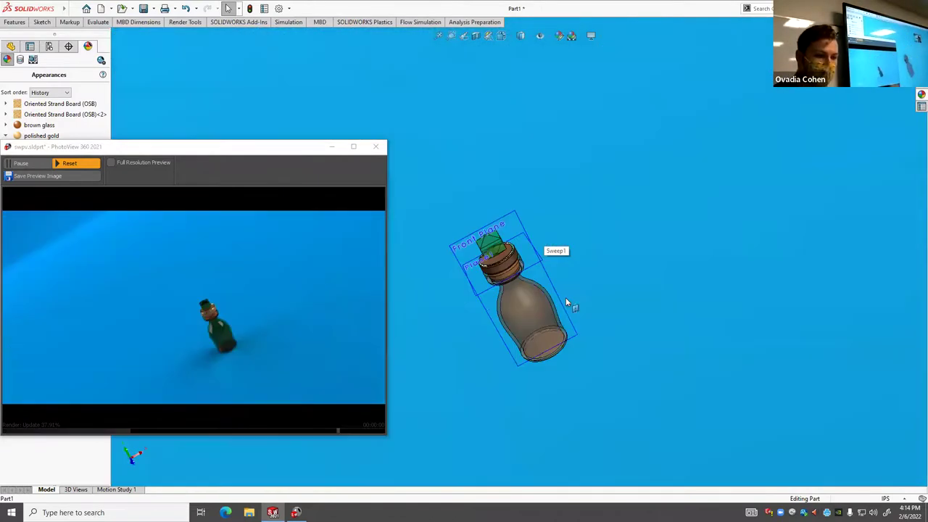
scroll(447, 323, down, 3)
scroll(448, 322, down, 2)
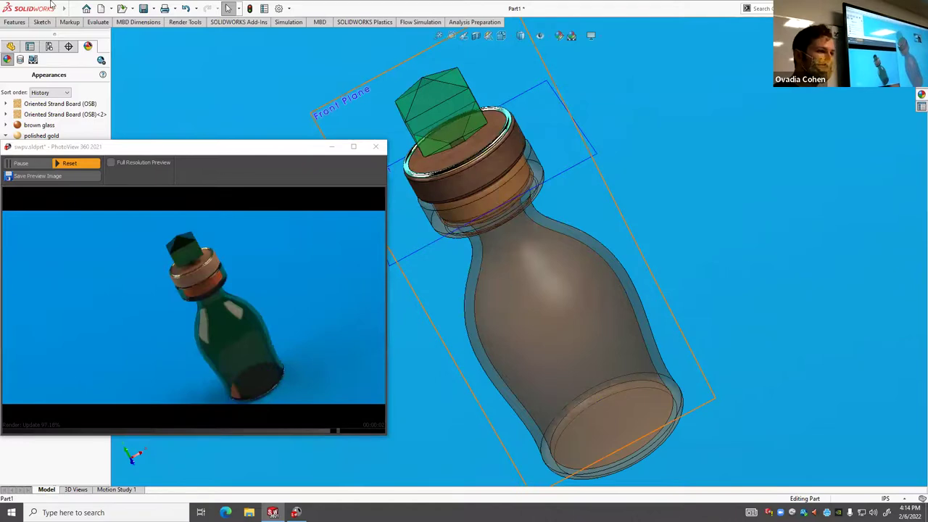
mouse_move(58, 3)
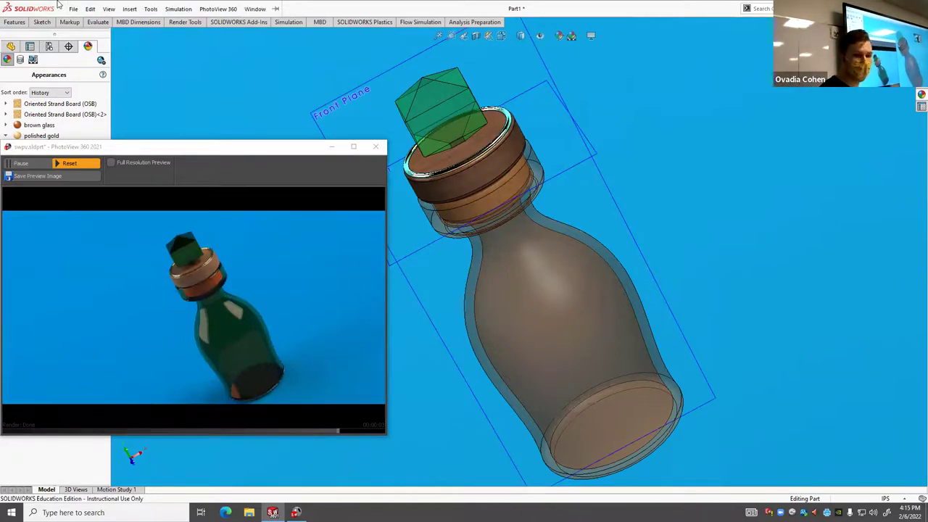
Apply the Basic Scenes 3 Point Orange scene to the bottle and zoom toward its neck.
key(alt+f)
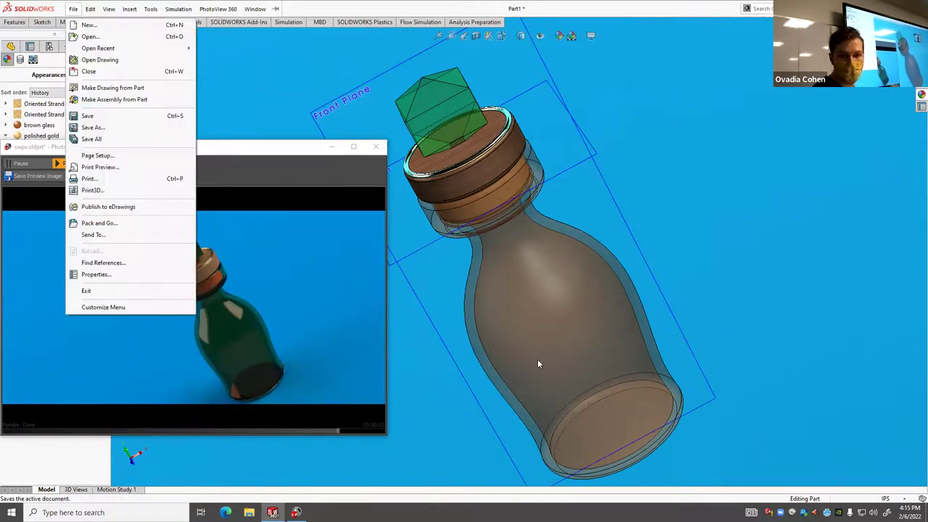
click(918, 95)
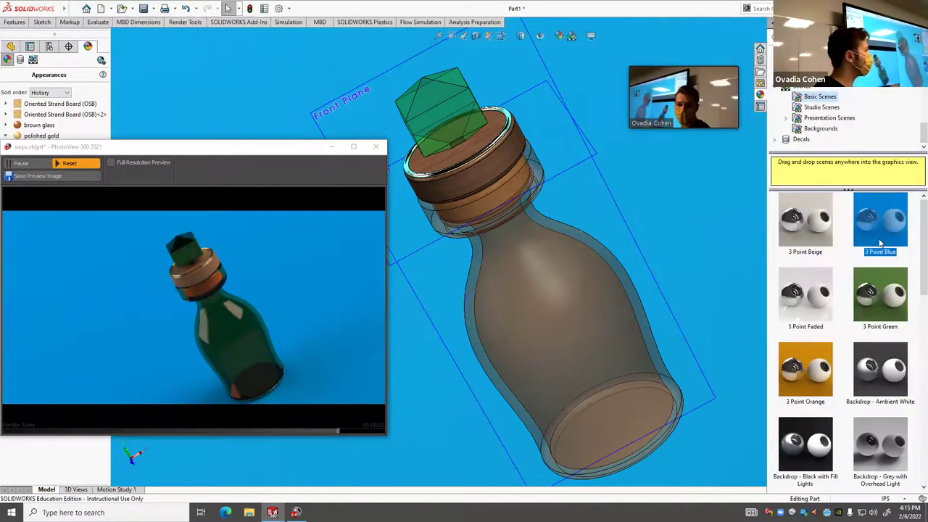
mouse_move(876, 253)
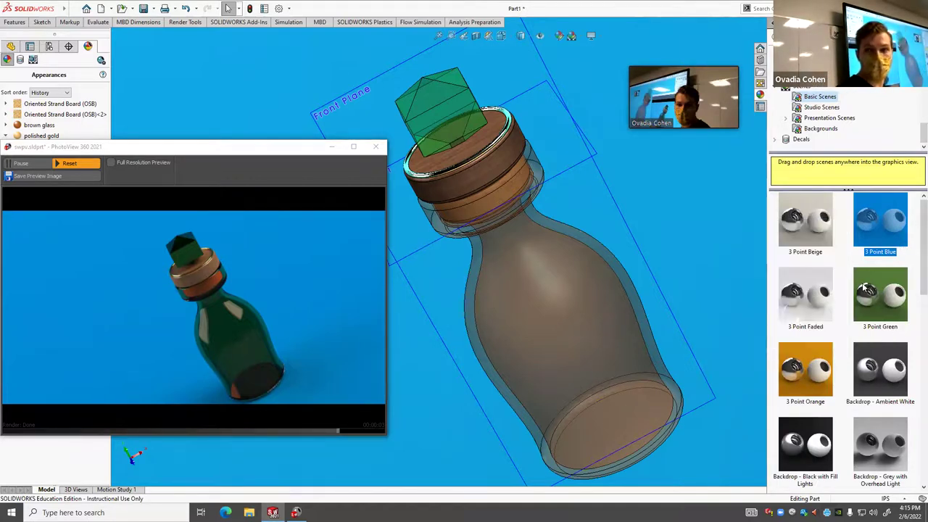
drag(810, 351, 707, 224)
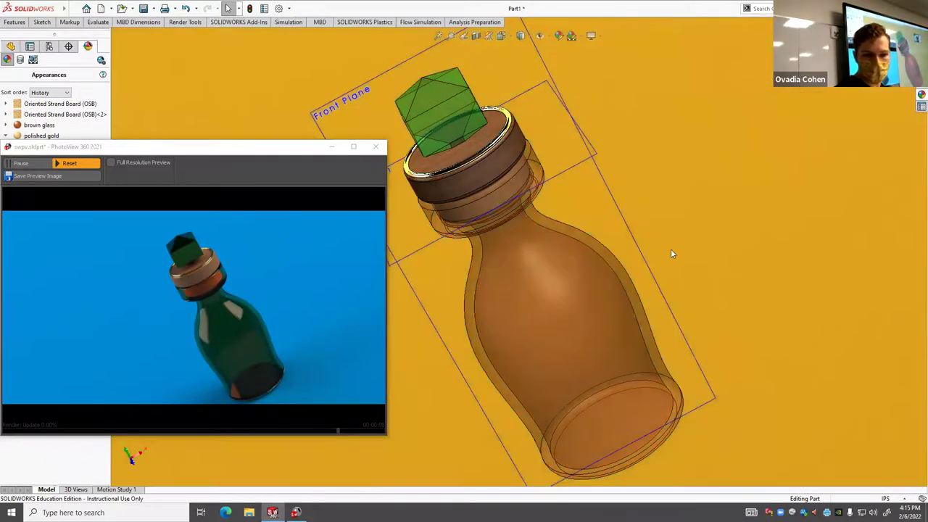
middle_drag(535, 240, 410, 259)
scroll(409, 259, down, 2)
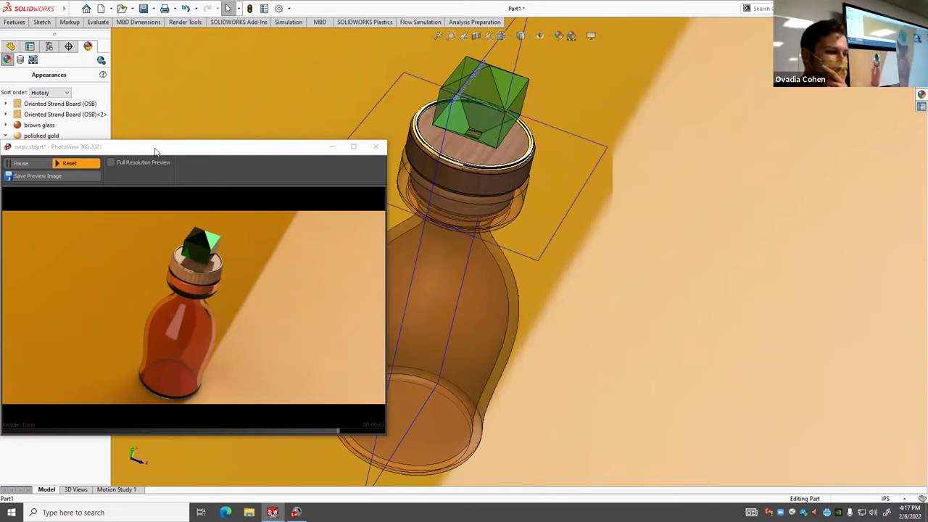
Move the PhotoView 360 preview window aside and reopen the scenes library.
drag(154, 151, 317, 81)
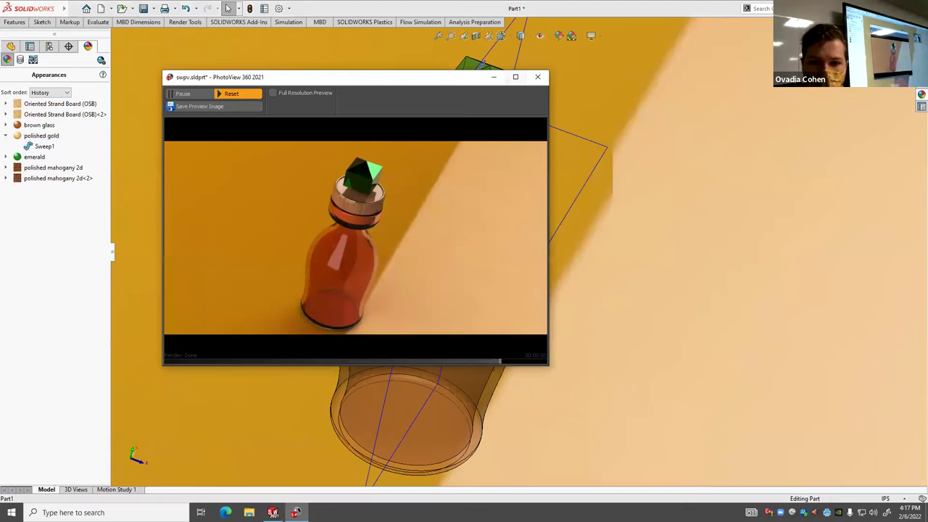
click(921, 94)
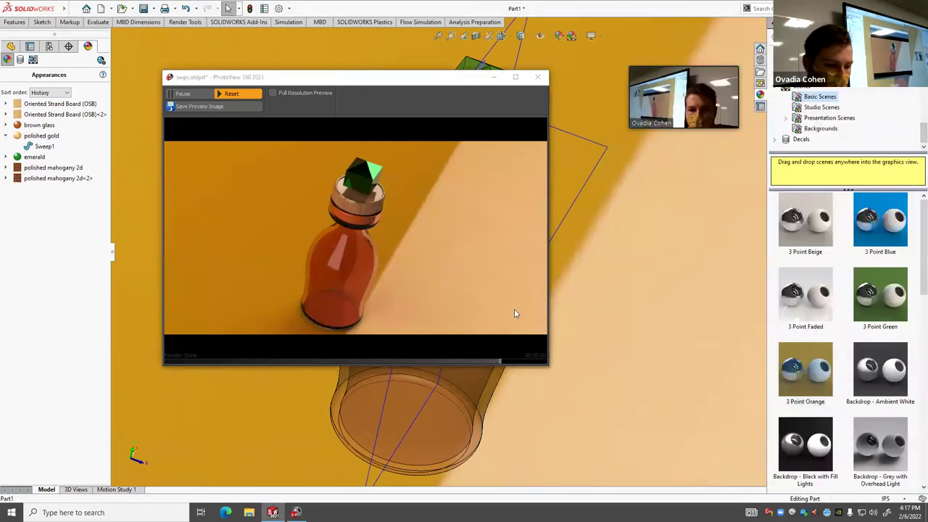
key(super+Tab)
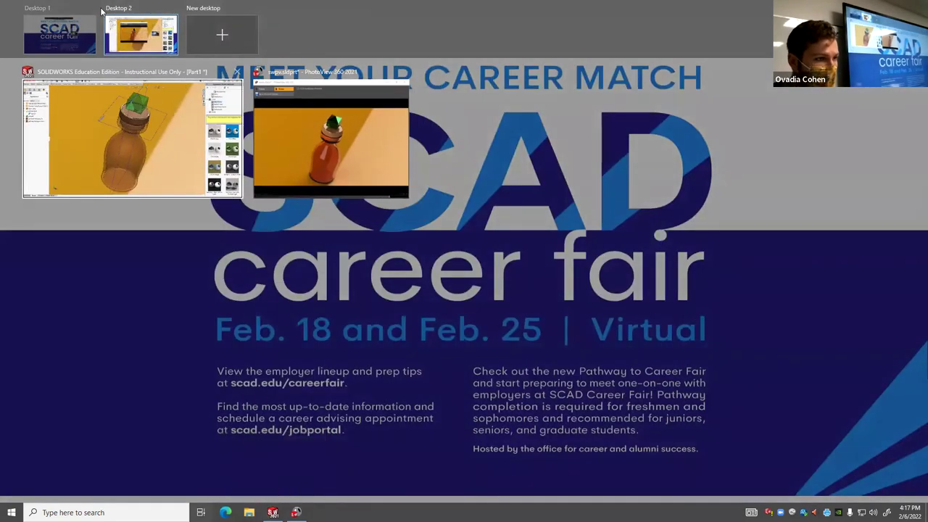
Switch to Desktop 1, showing the desktop shortcuts over the career fair wallpaper.
click(63, 30)
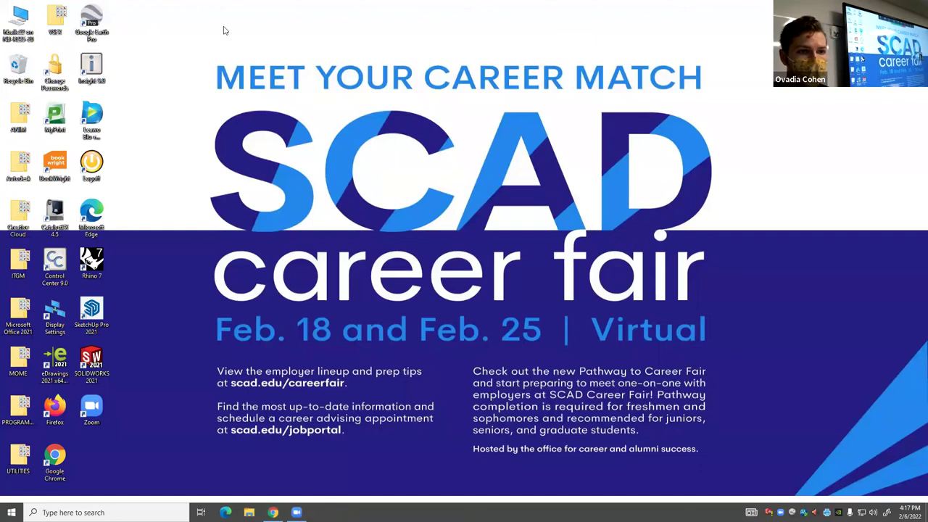